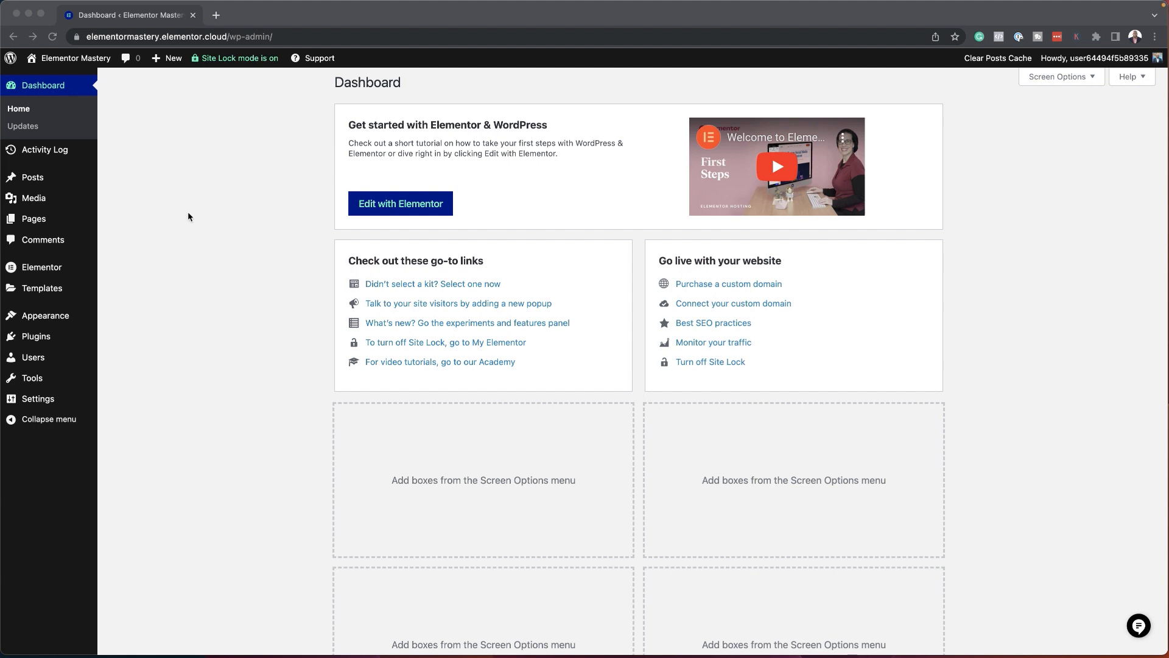
Review the ongoing experiments in Elementor's feature settings, including the Flexbox Container status
click(151, 263)
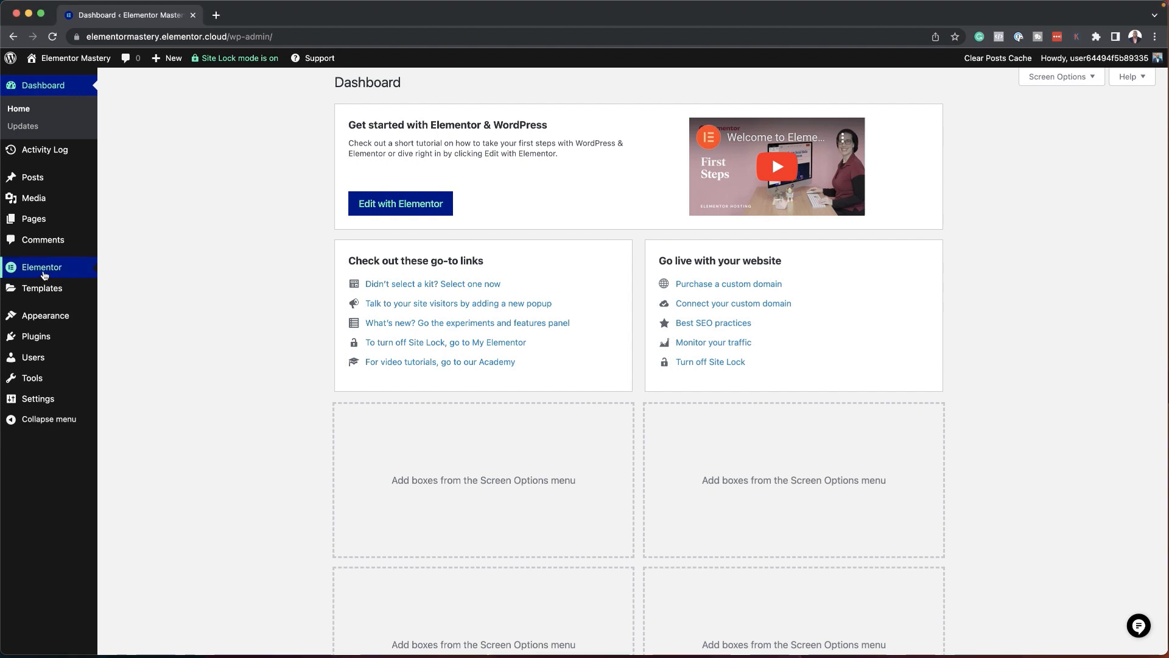
mouse_move(44, 275)
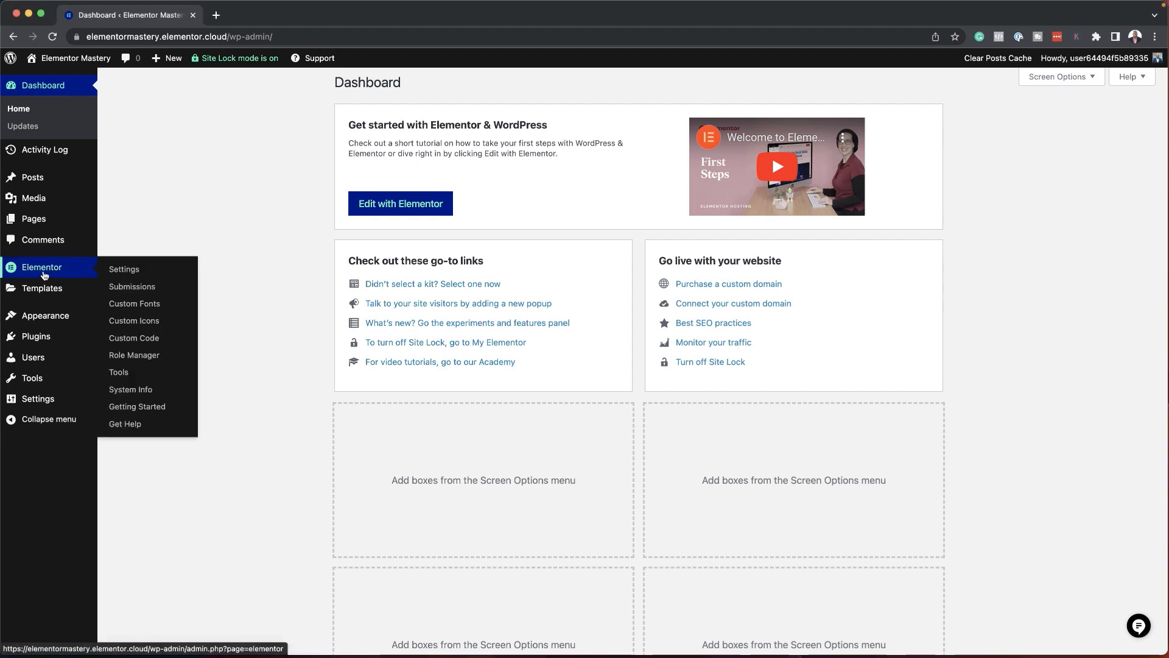
click(126, 269)
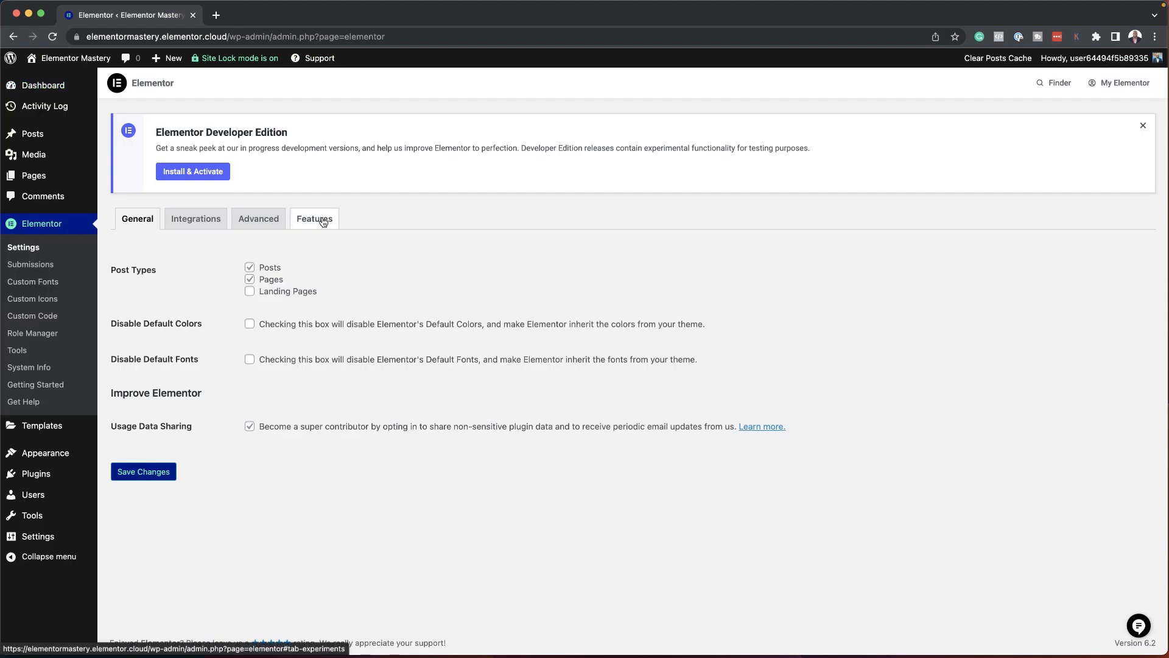
click(322, 221)
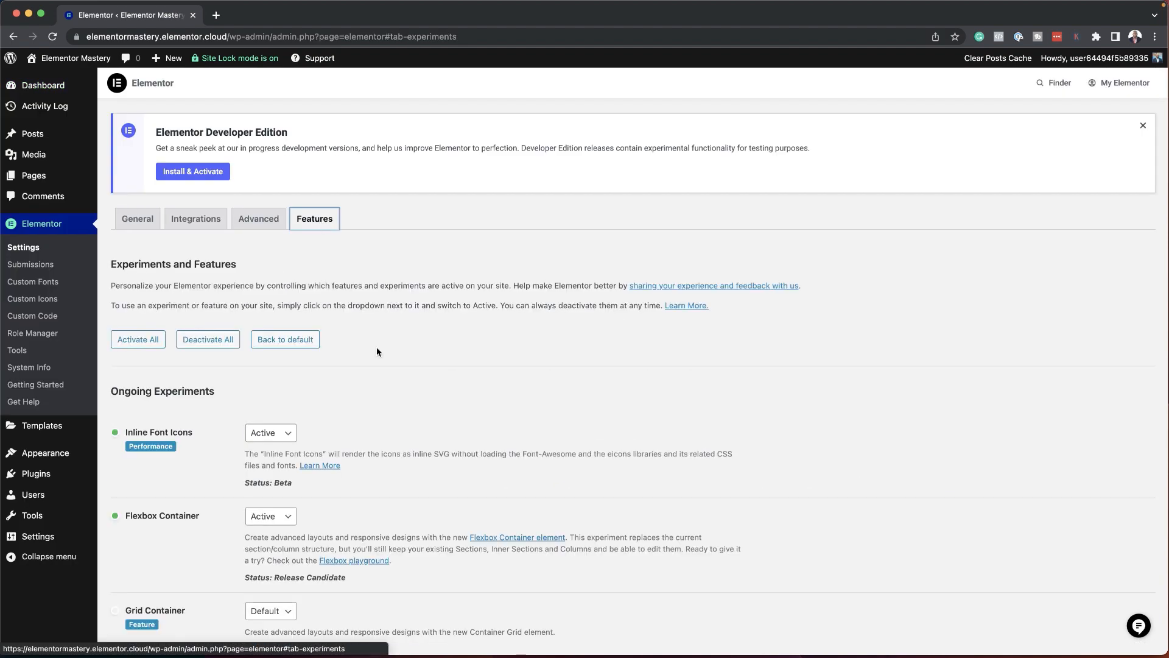
scroll(415, 425, down, 5)
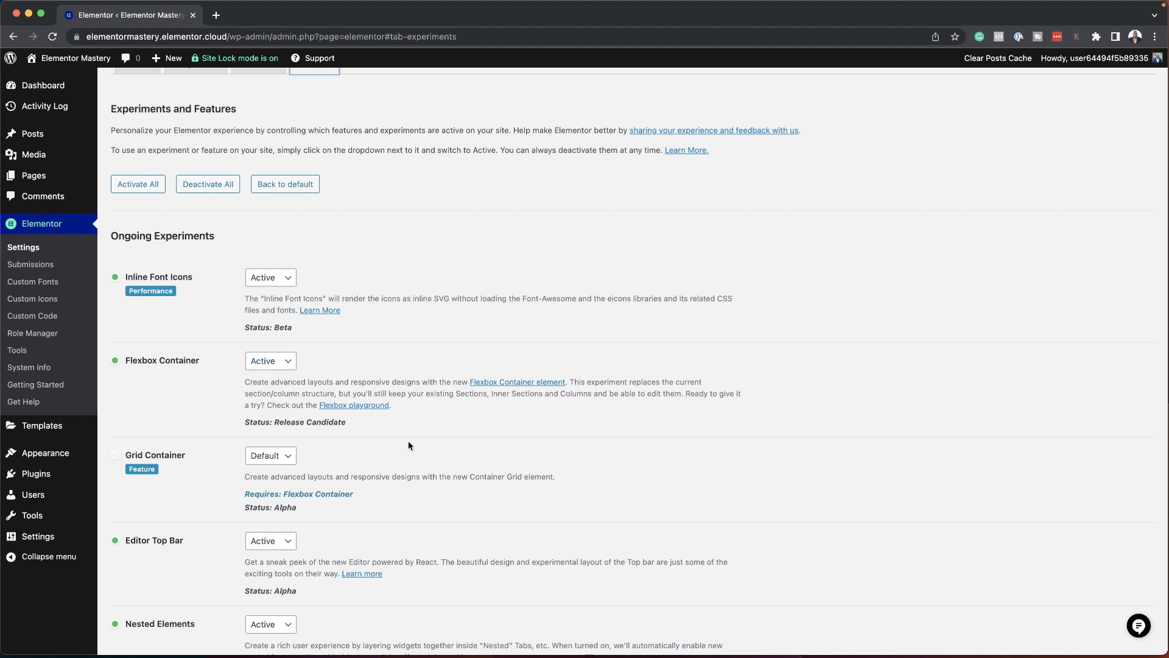
scroll(506, 494, down, 2)
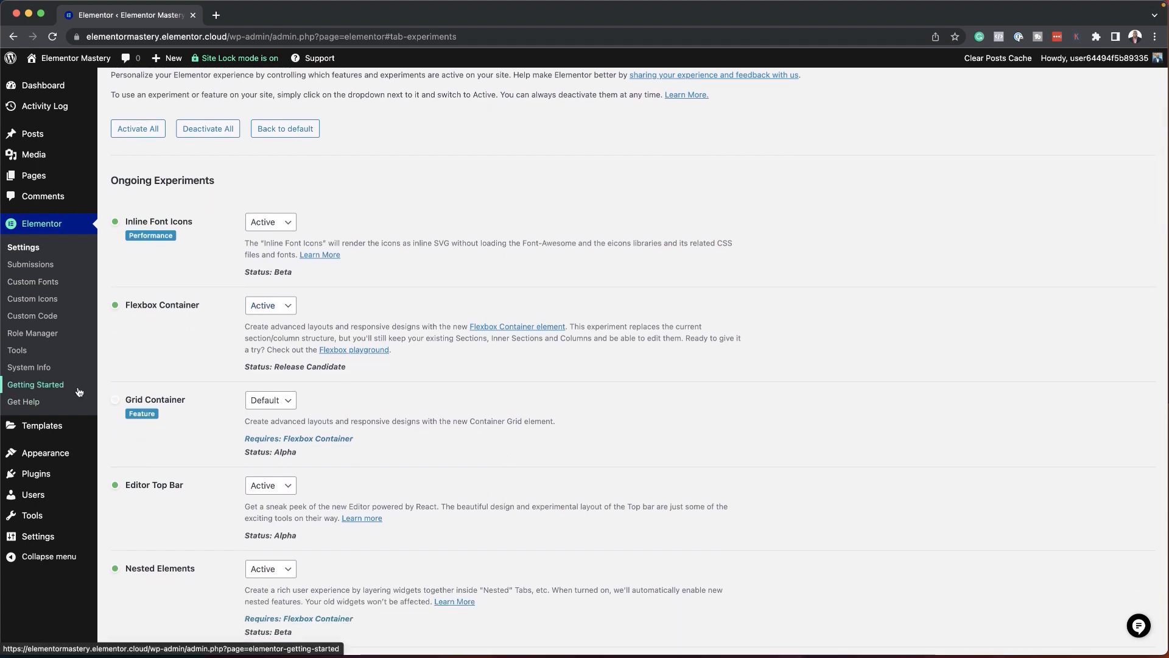
scroll(567, 469, up, 8)
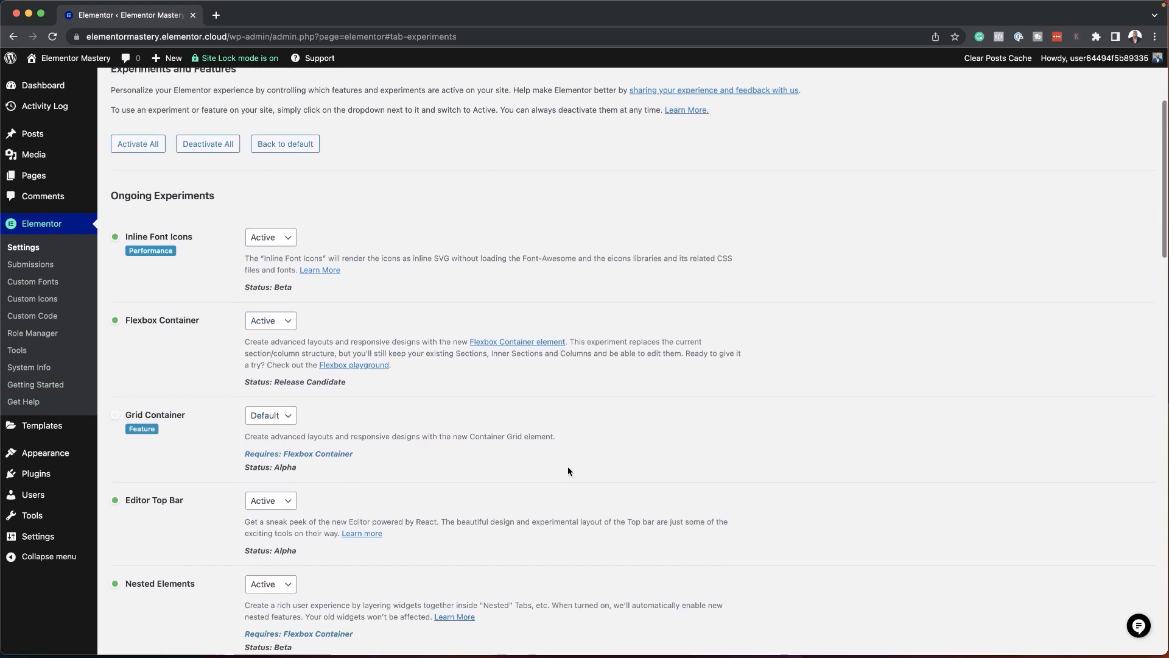
Create a new page named "landing" in the Elementor editor
mouse_move(50, 179)
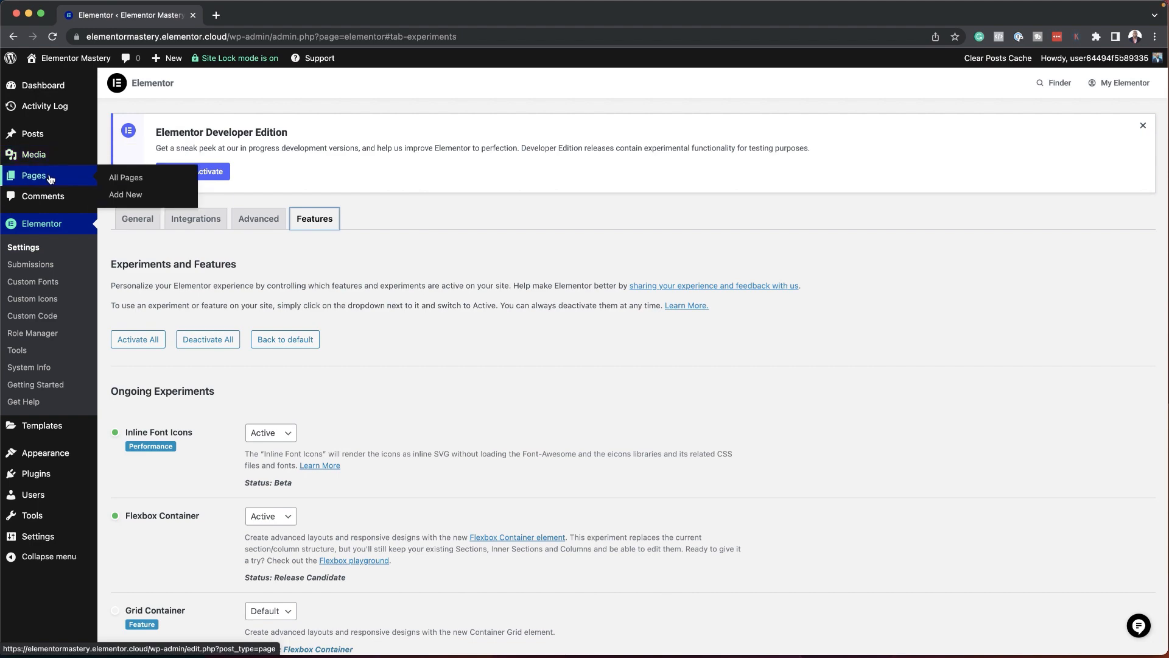
click(143, 194)
click(548, 367)
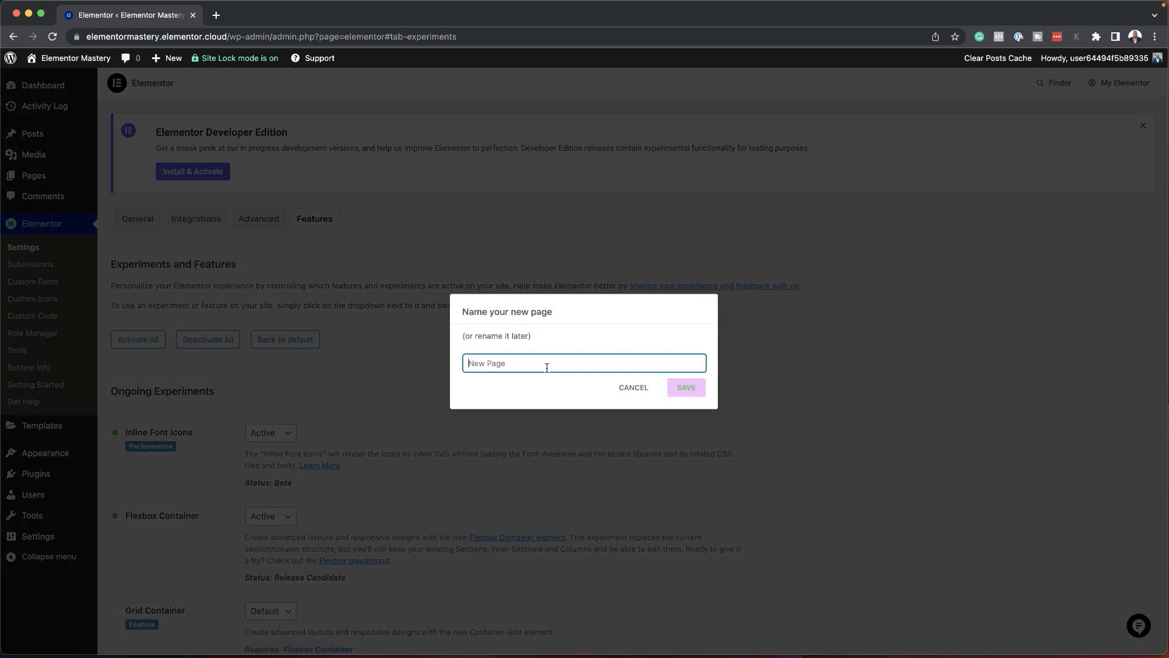
text(landing)
click(693, 389)
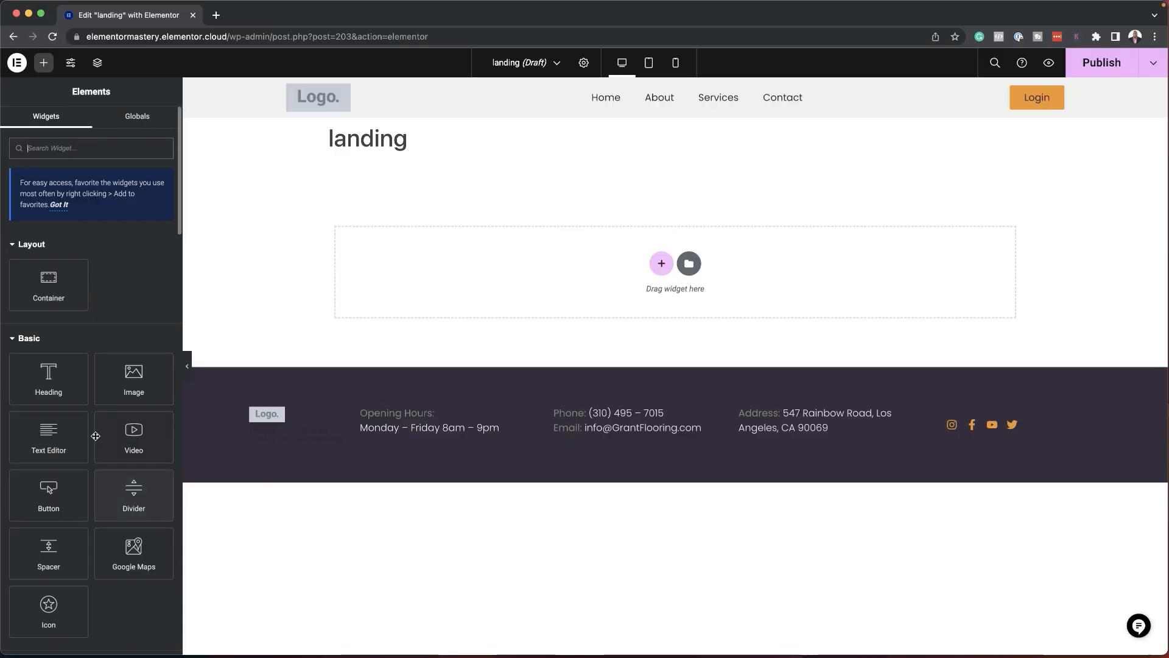
Hide the page title and switch the page layout to the blank one without header and footer
scroll(120, 468, down, 1)
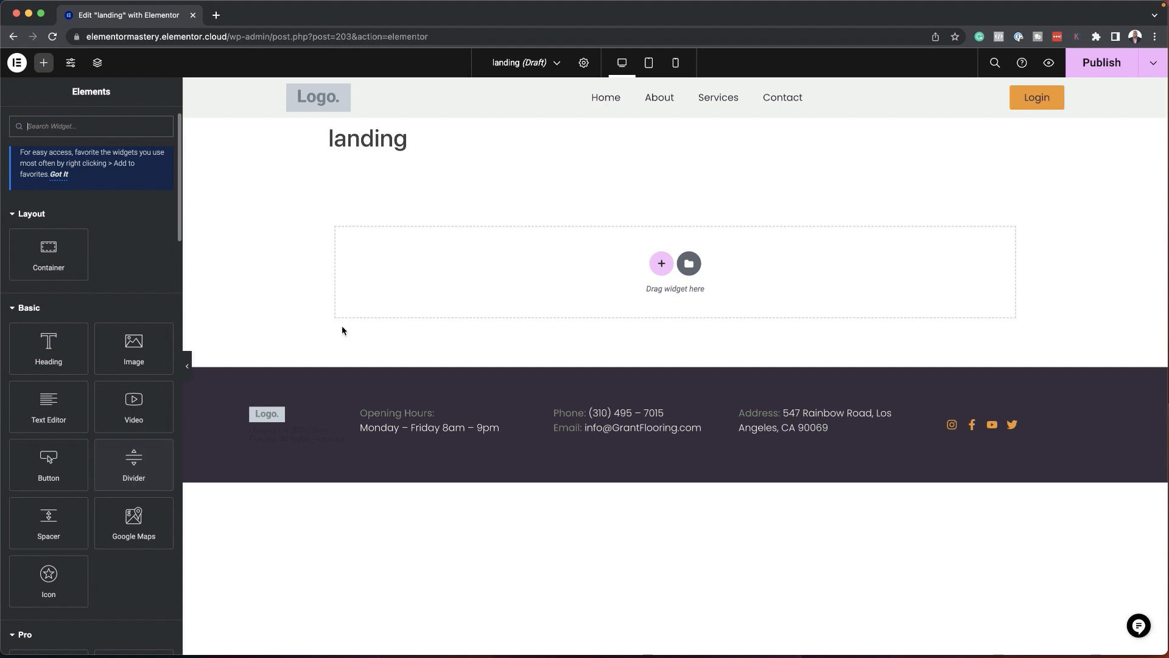
click(585, 63)
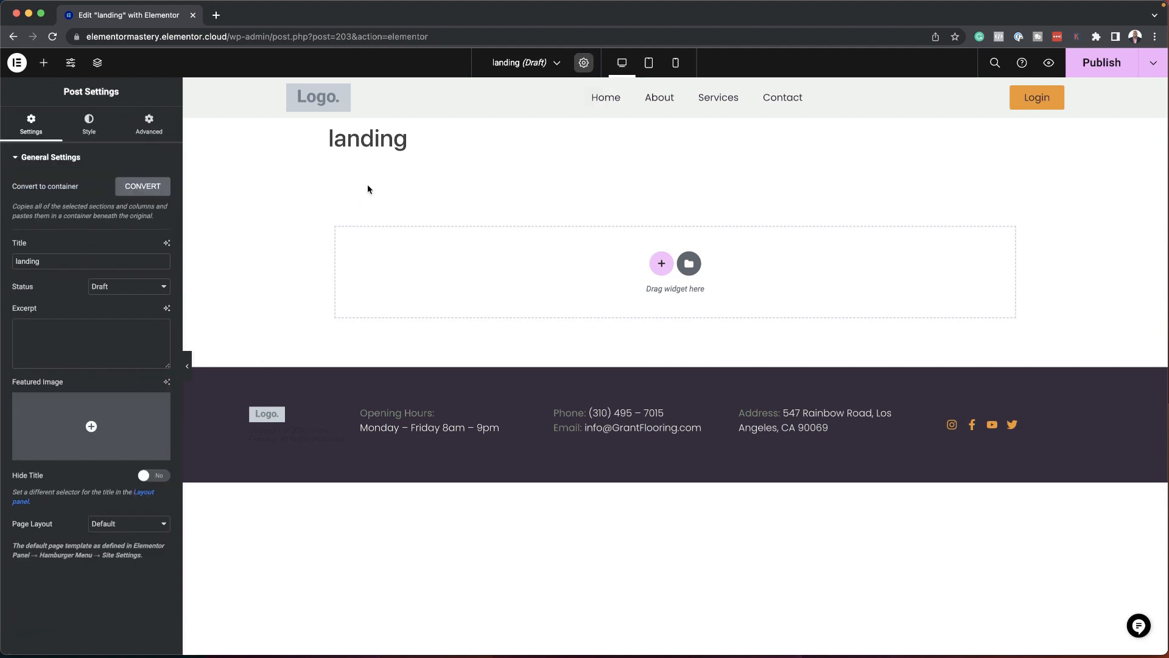
drag(329, 138, 444, 146)
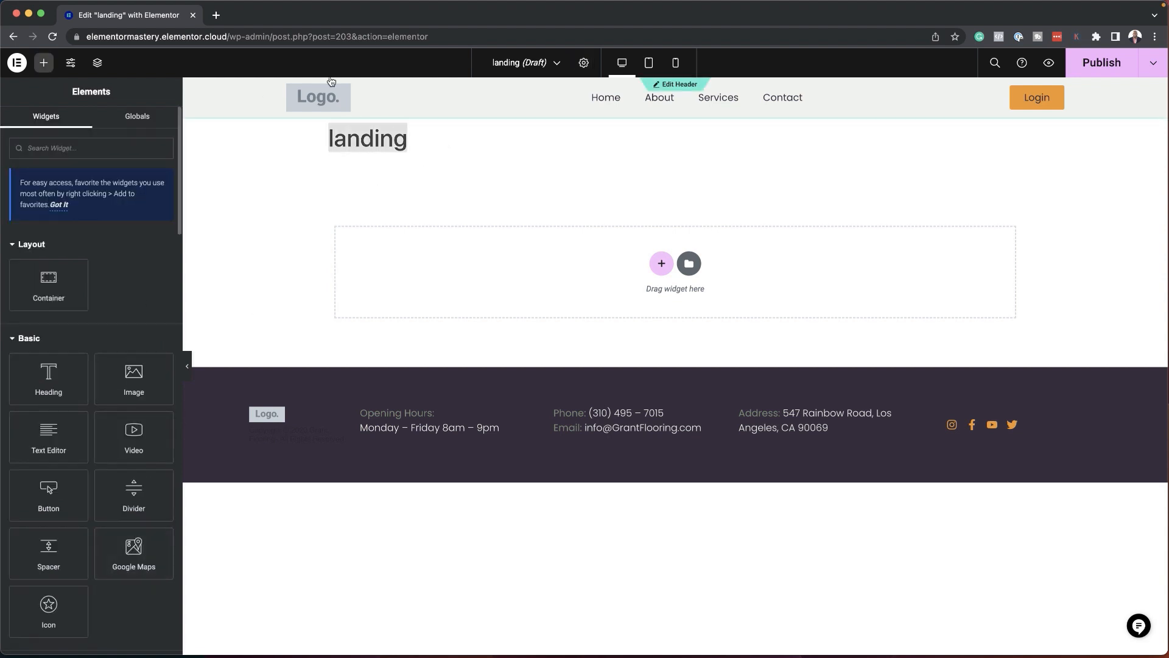
click(590, 62)
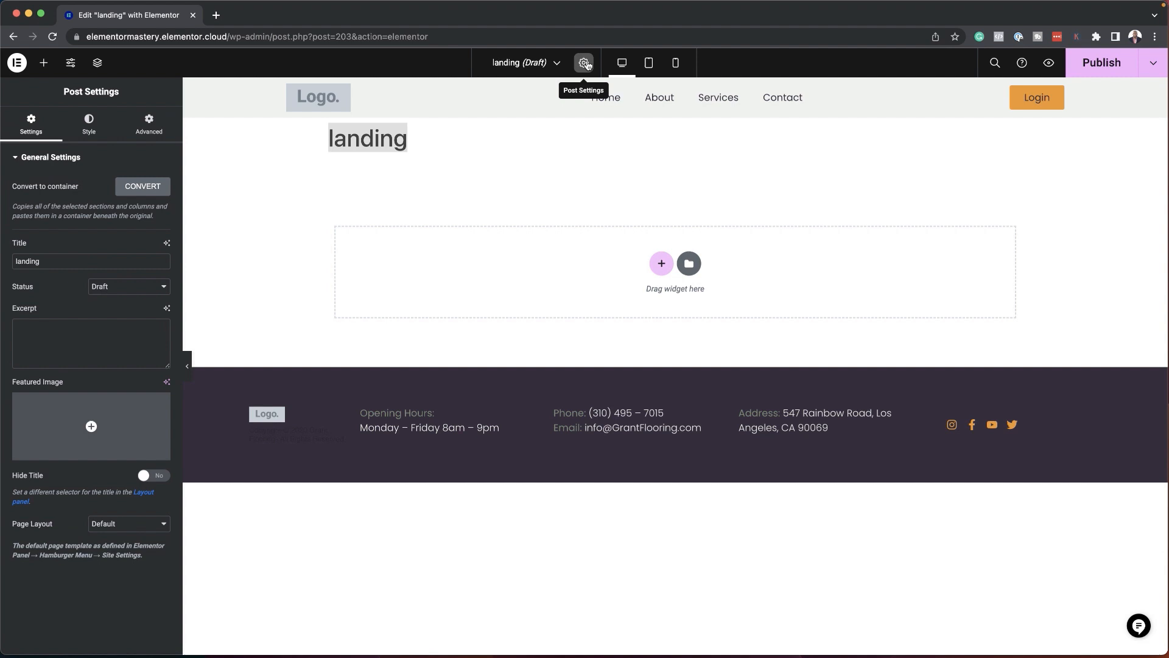
click(161, 476)
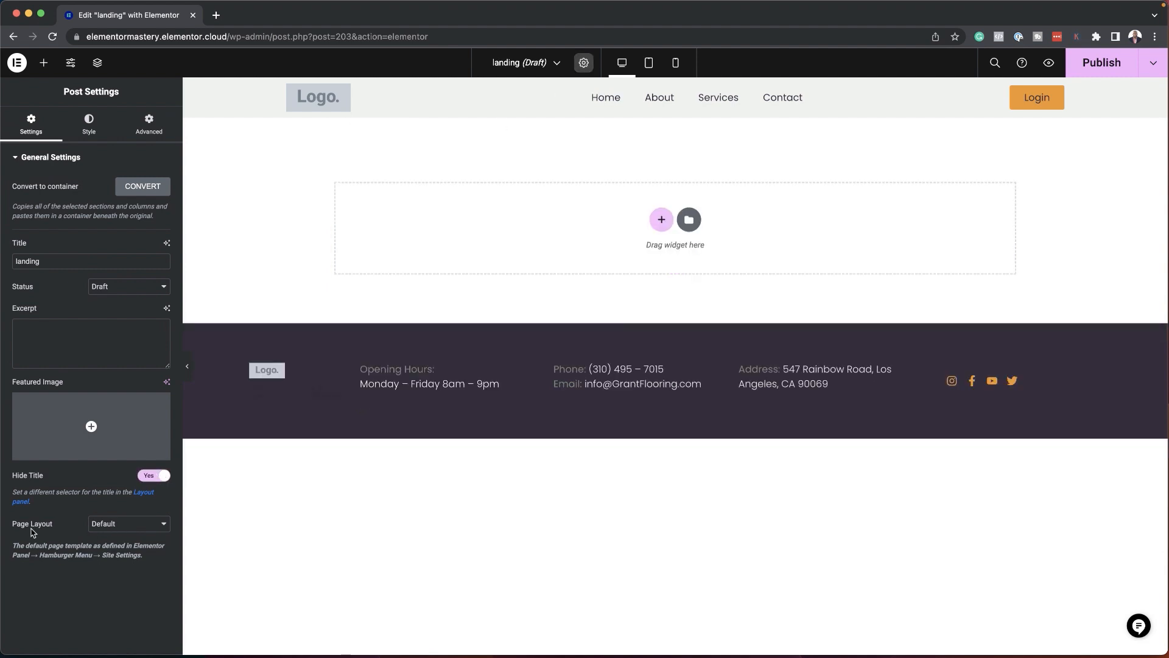
click(123, 528)
click(157, 536)
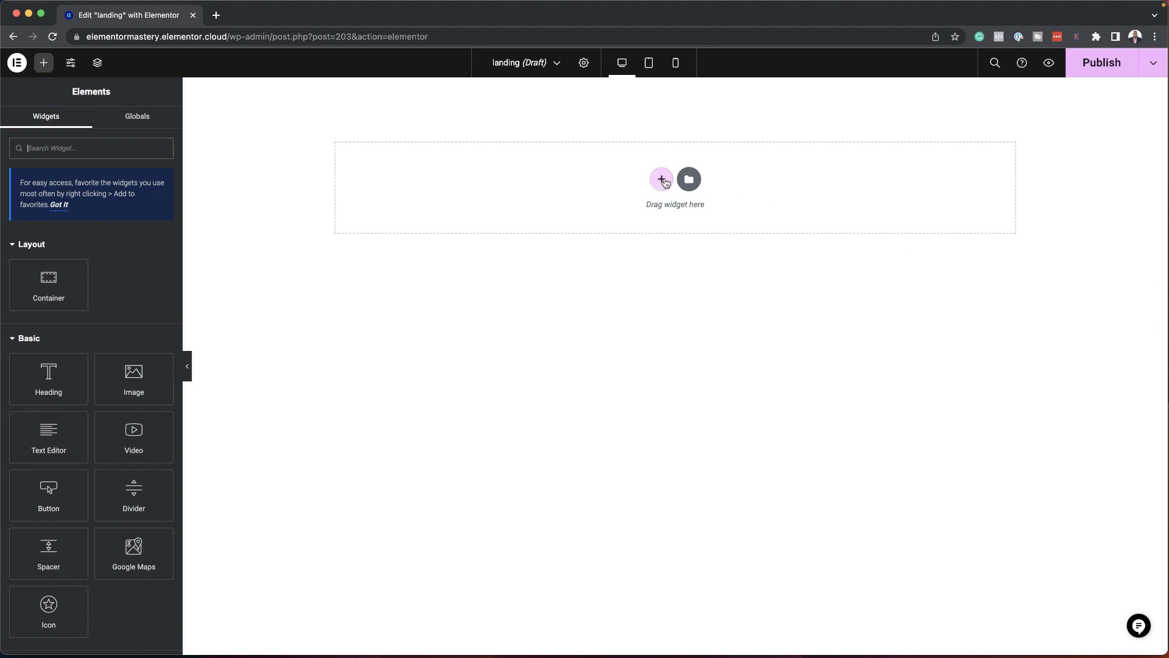
Add a single container with downward direction to the page and nest a second container inside it
click(662, 179)
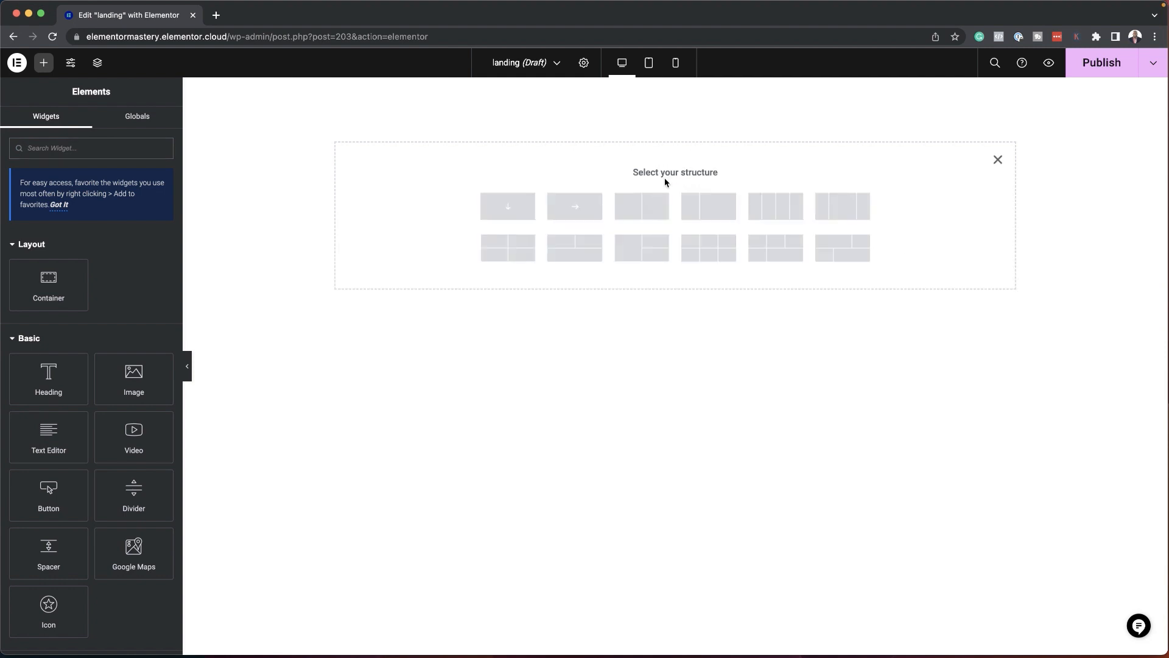
click(521, 206)
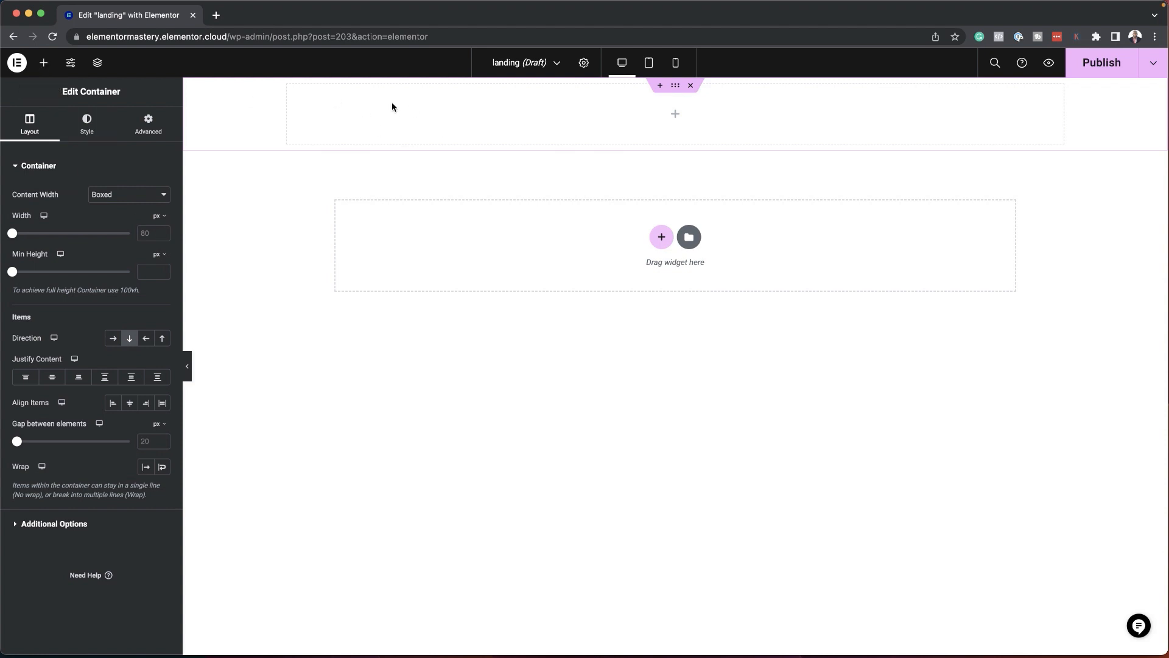
click(46, 64)
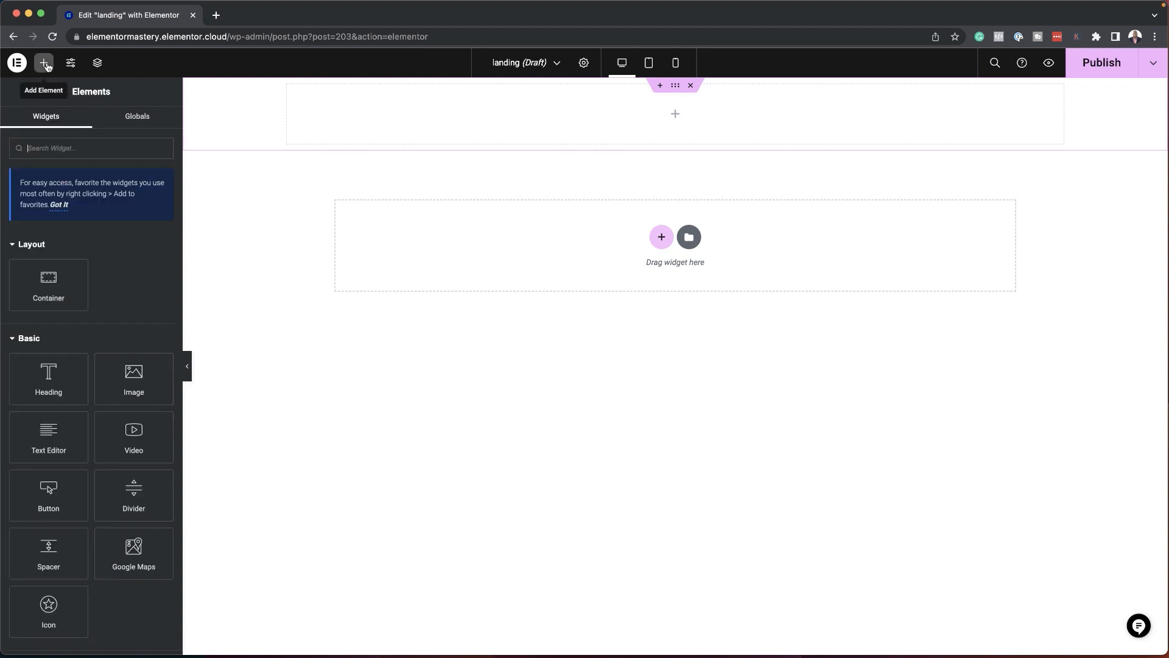
drag(50, 281, 576, 114)
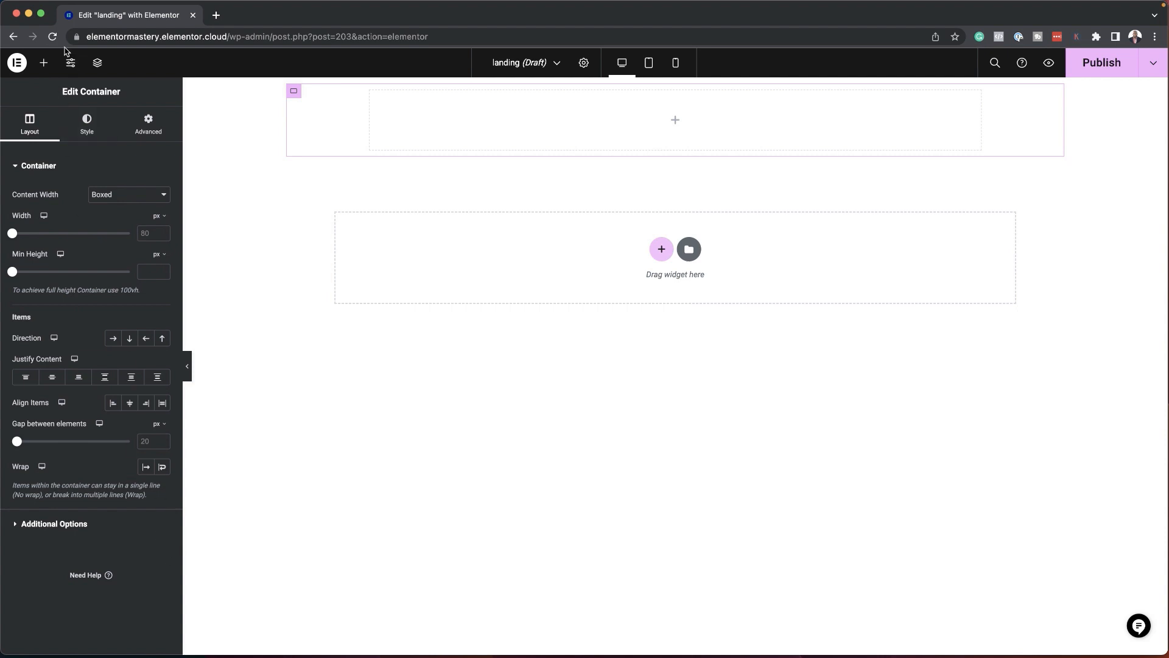
Place a Heading widget above the nested container and duplicate the nested container
click(44, 64)
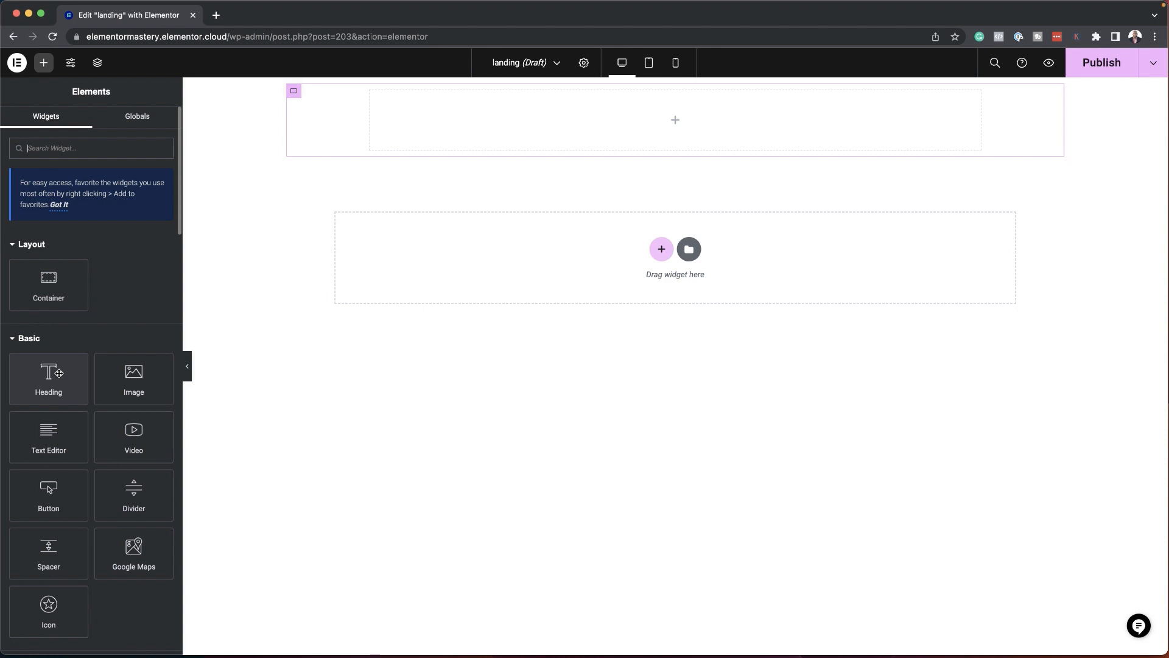
drag(48, 373, 431, 85)
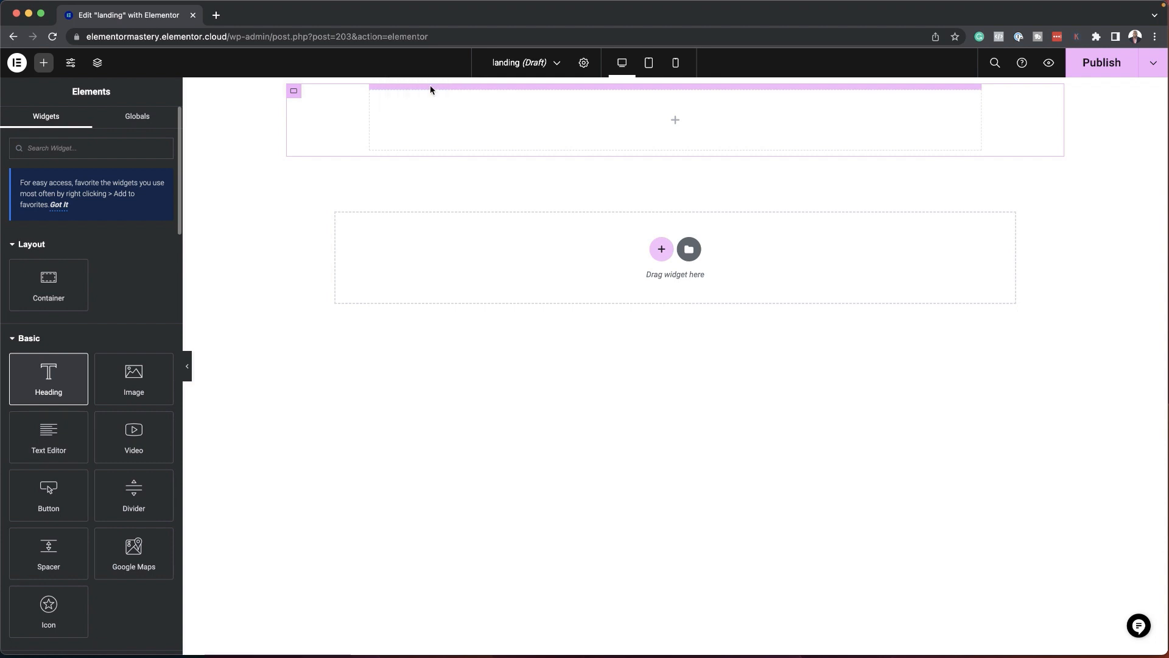
mouse_move(339, 160)
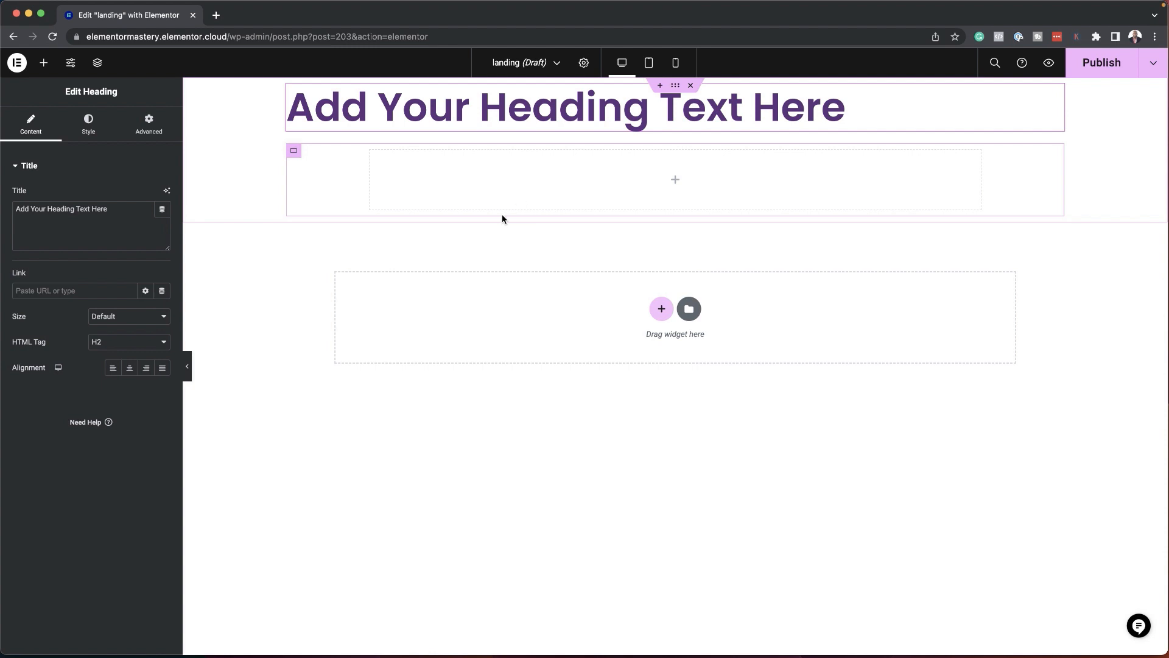
right_click(295, 155)
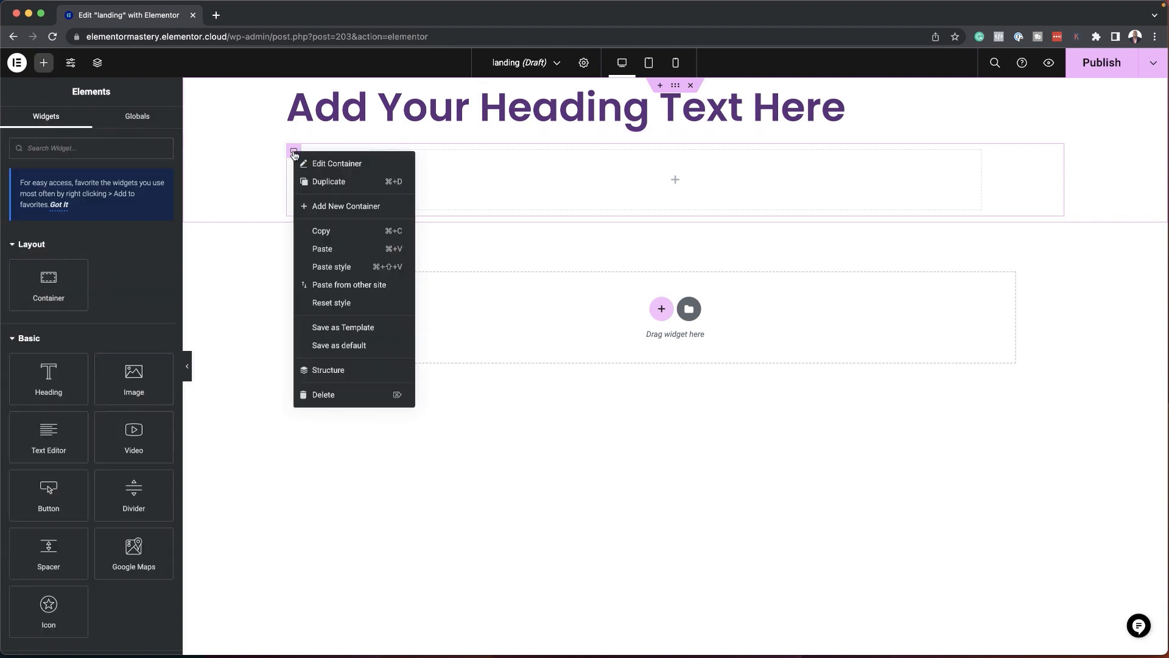
click(329, 183)
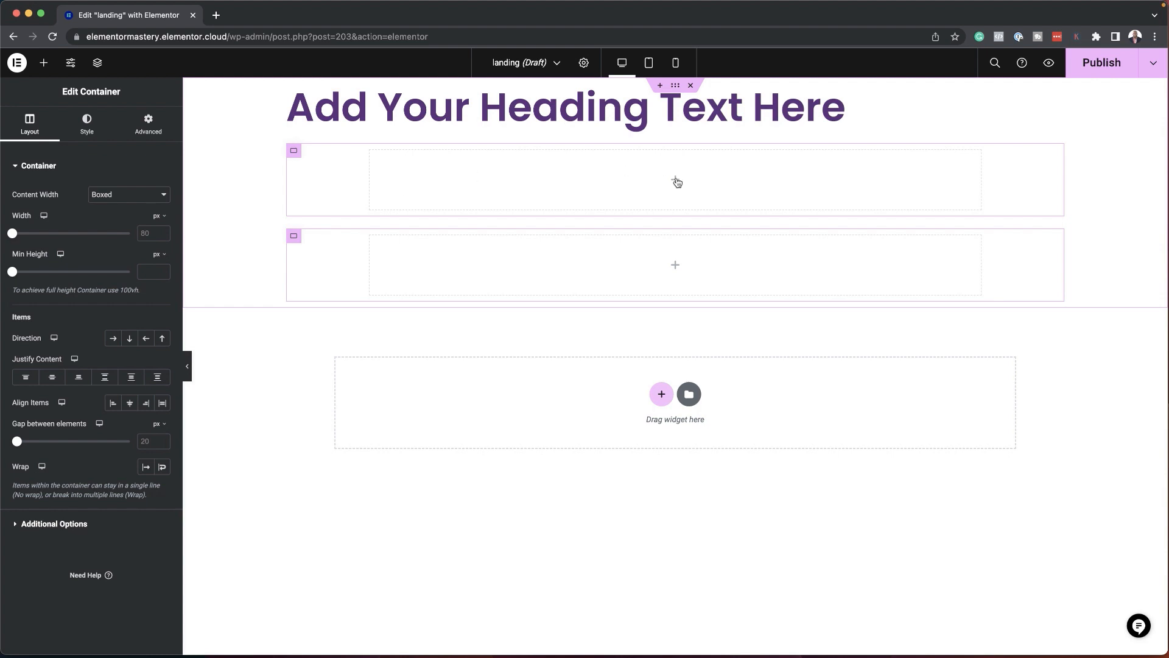
Add an Image widget to the first nested container and choose the cooking couple photo woman-gfa61c78a2_1920.jpg
click(676, 181)
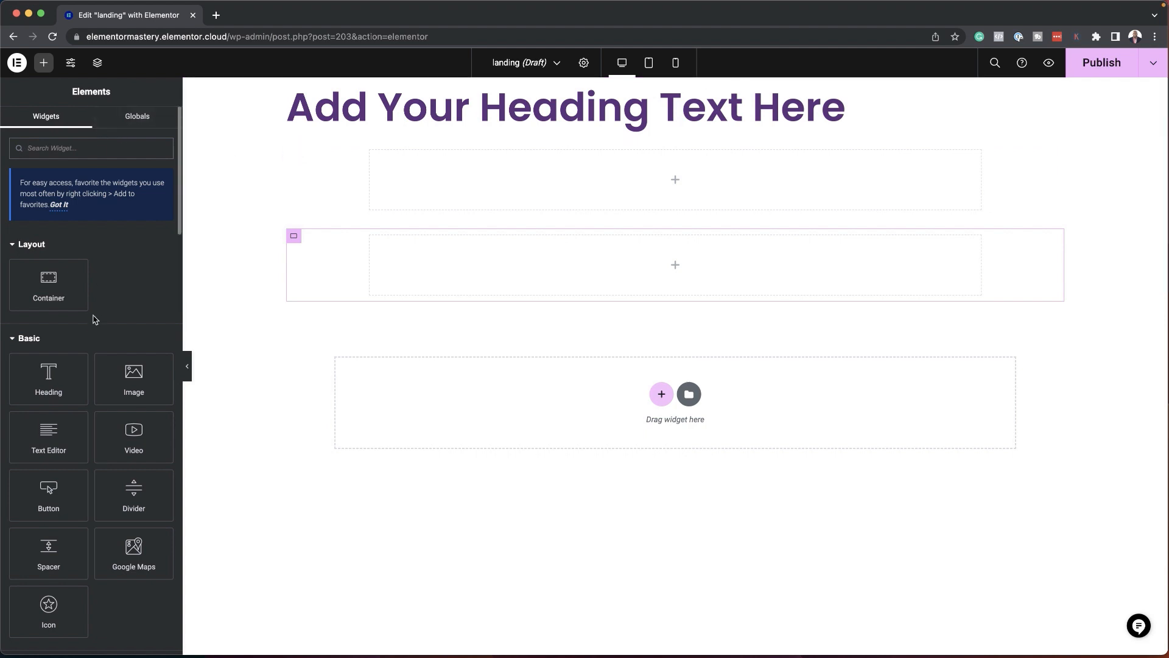
drag(134, 377, 462, 182)
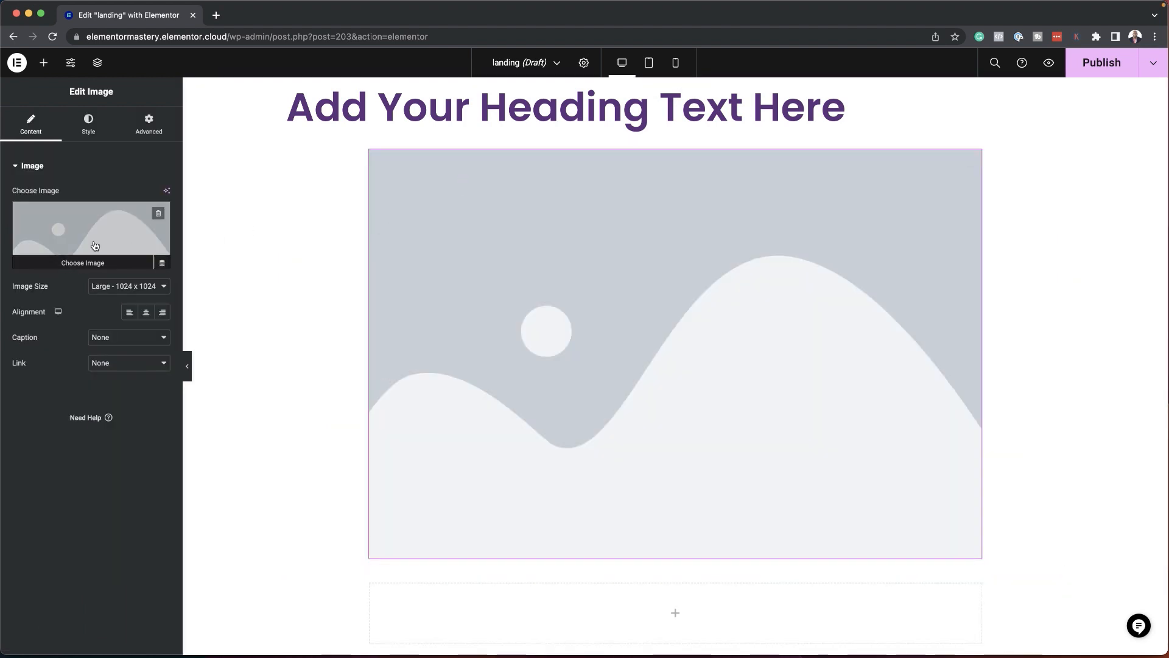
click(106, 222)
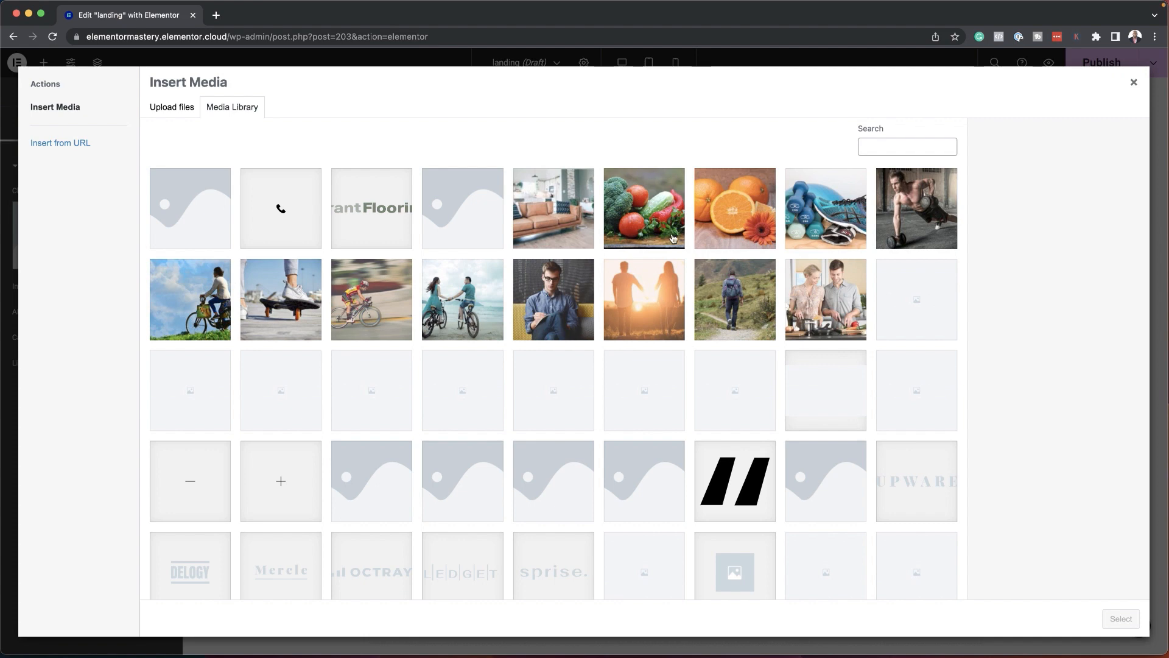
click(835, 311)
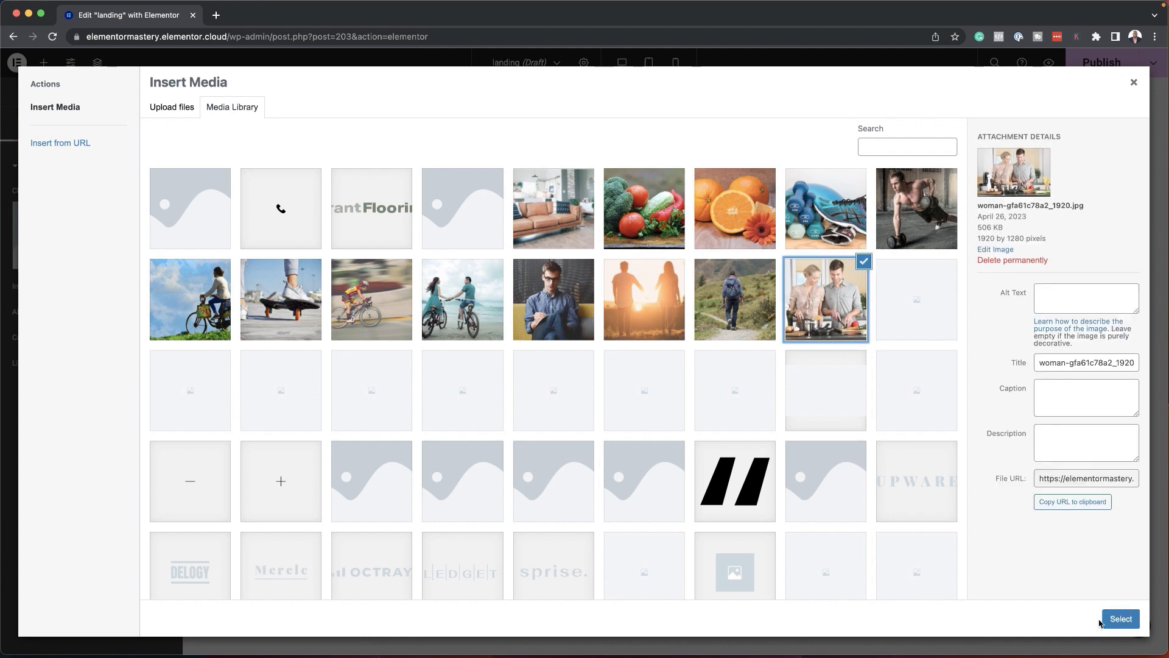
click(1121, 619)
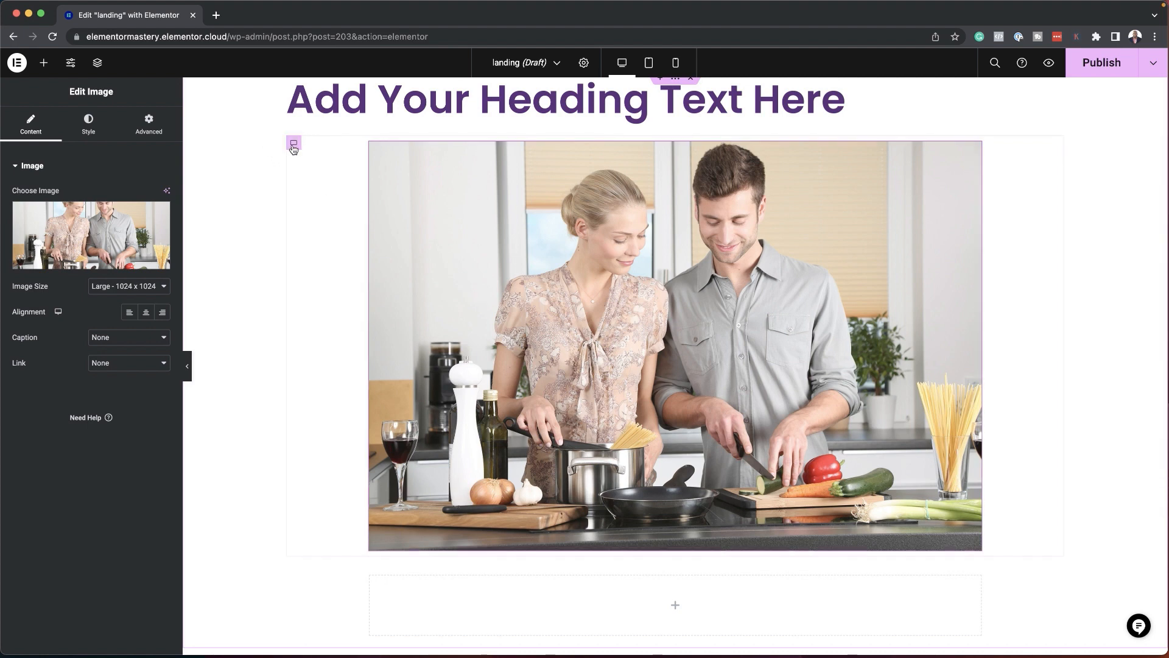
Find the Form widget and place it above the photo in the first nested container
click(293, 144)
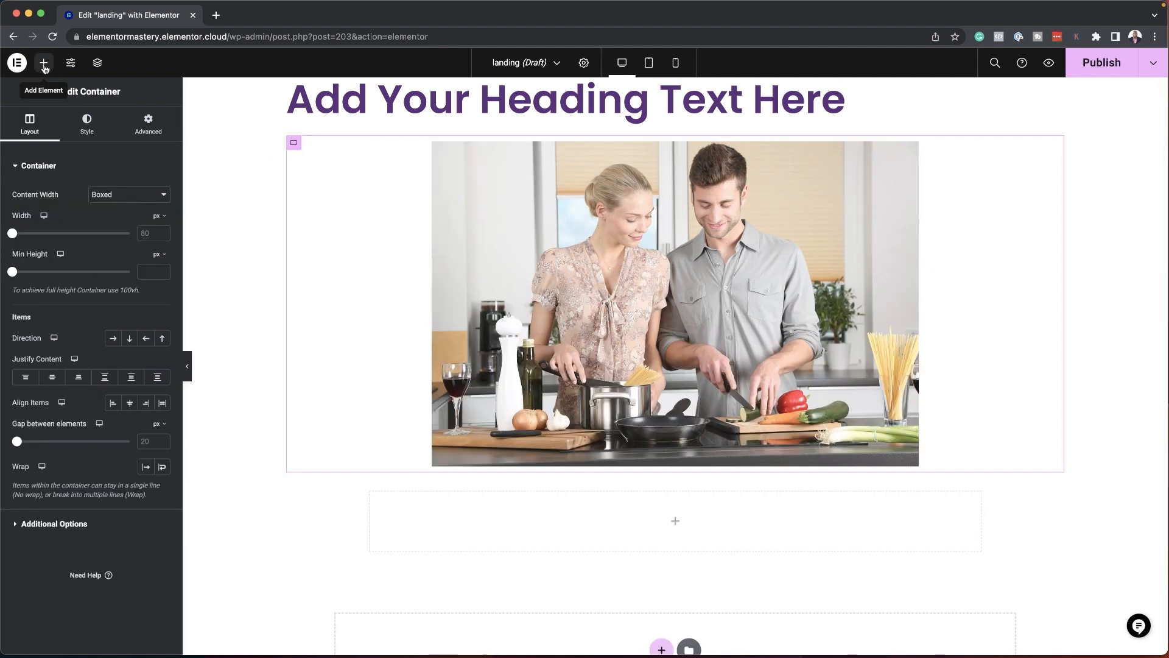
click(44, 63)
scroll(130, 338, down, 2)
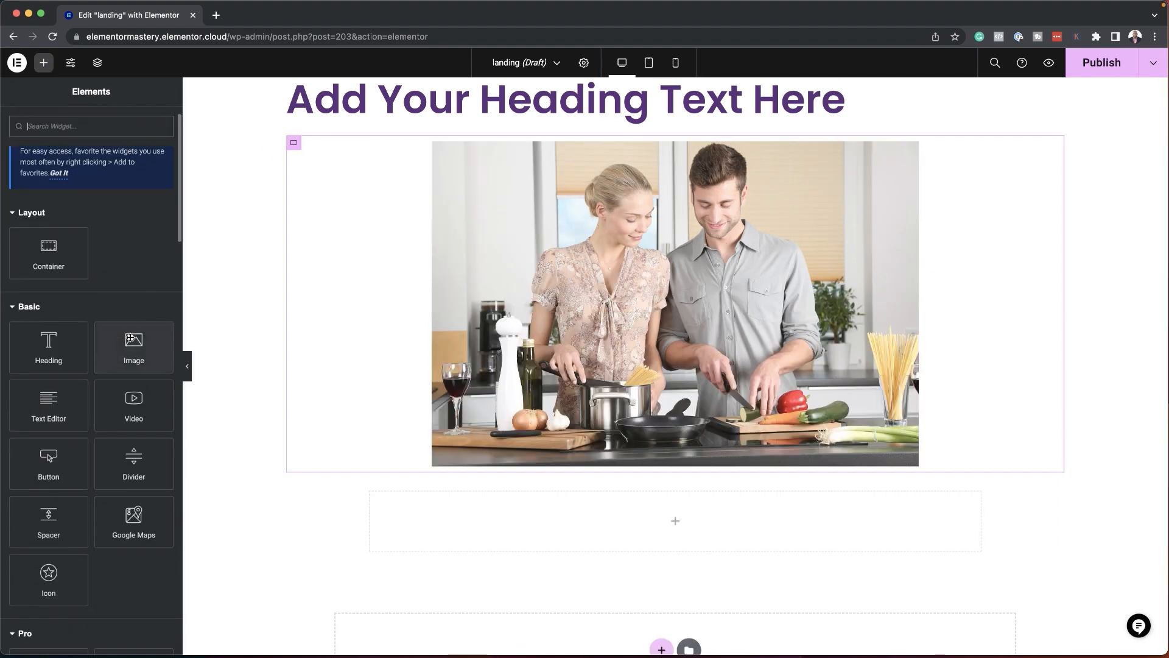
scroll(116, 274, down, 1)
scroll(96, 154, up, 3)
text(form)
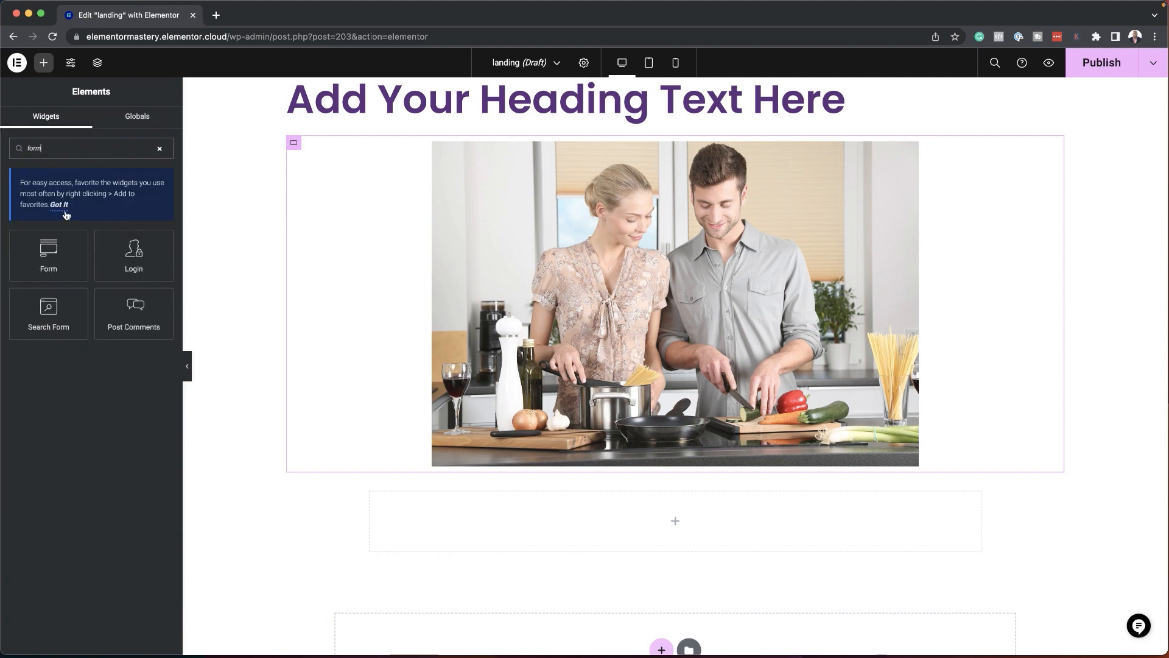
drag(49, 249, 545, 195)
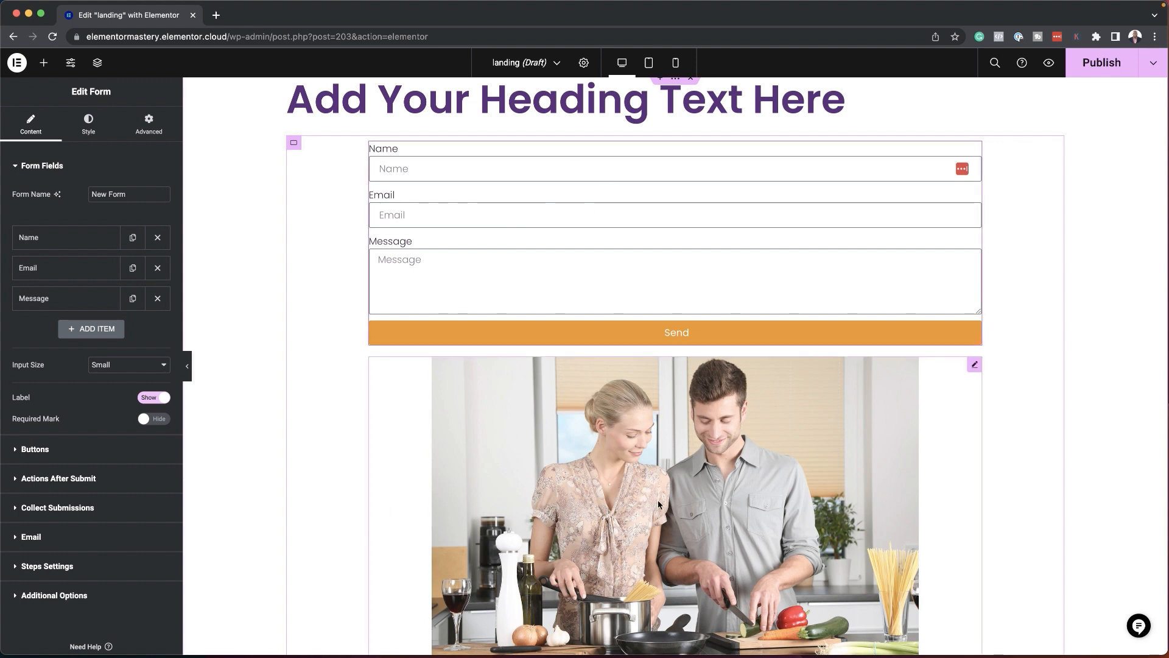
Set the container holding the form and photo to reversed row direction and justify its content with Space Between
click(295, 145)
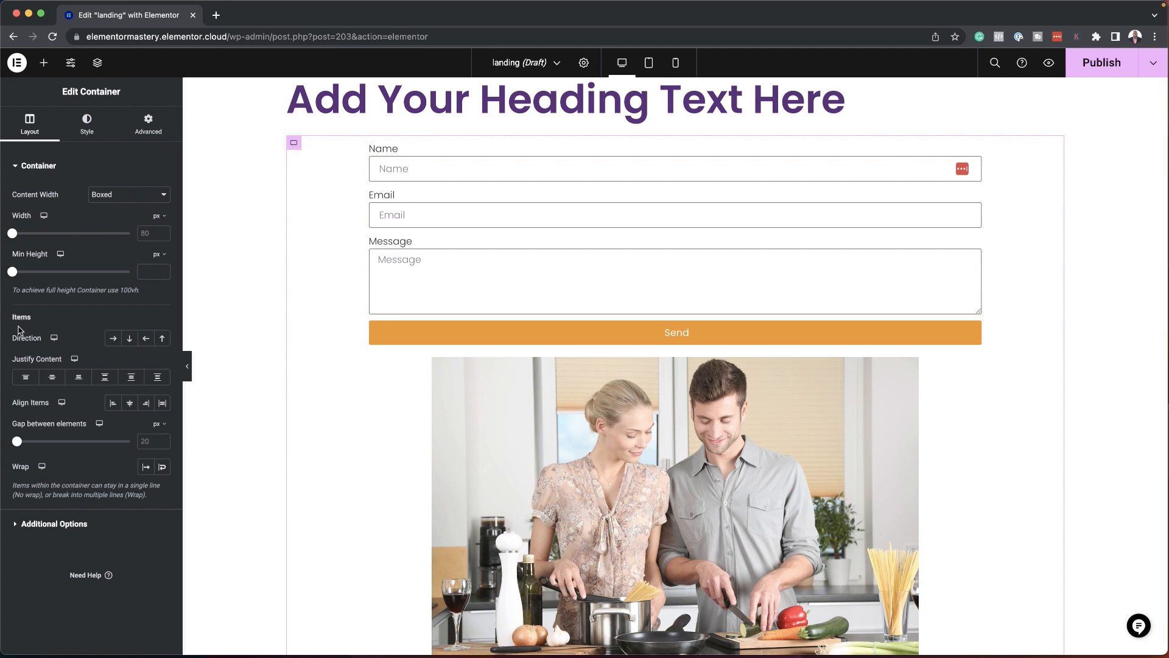
click(113, 339)
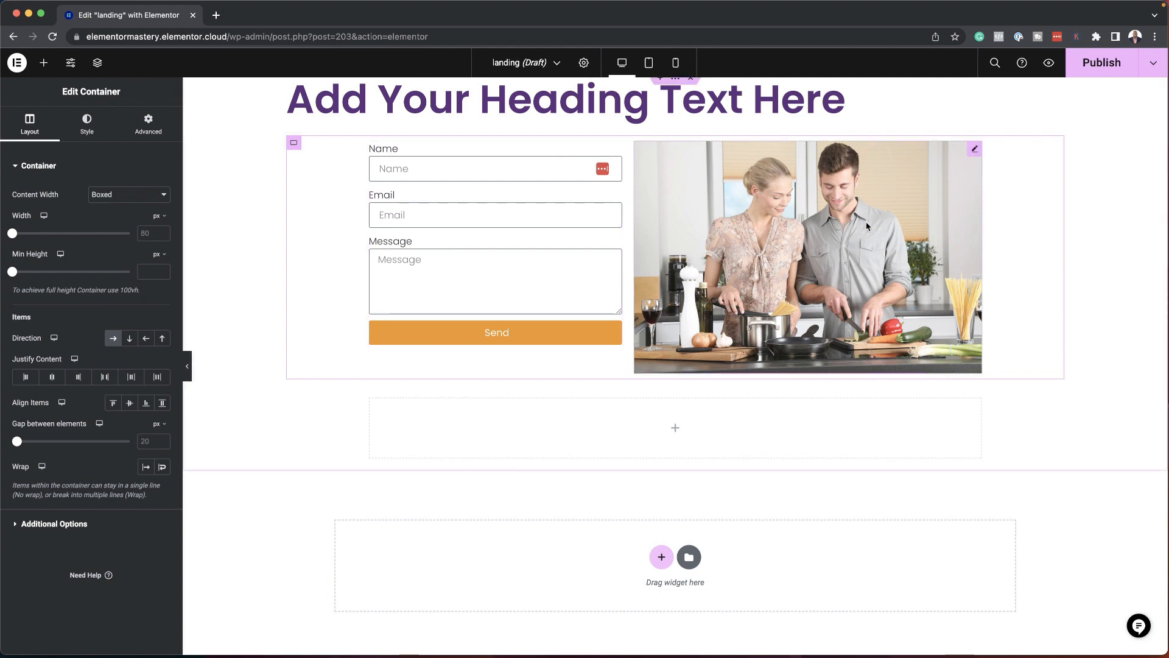
click(146, 340)
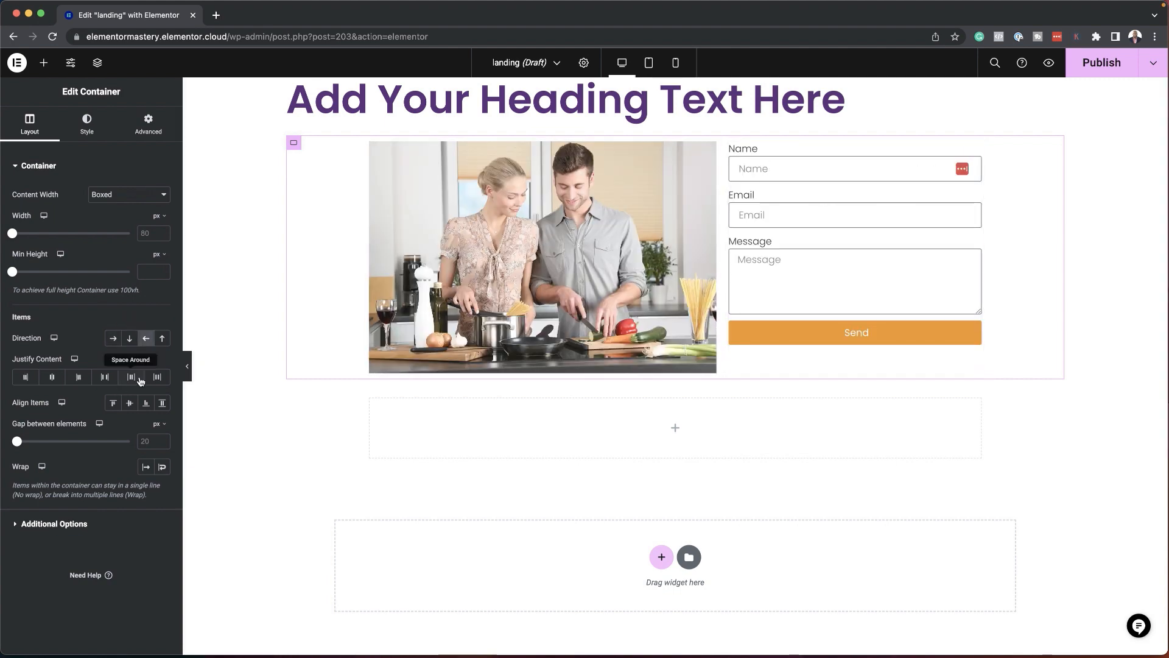
click(104, 378)
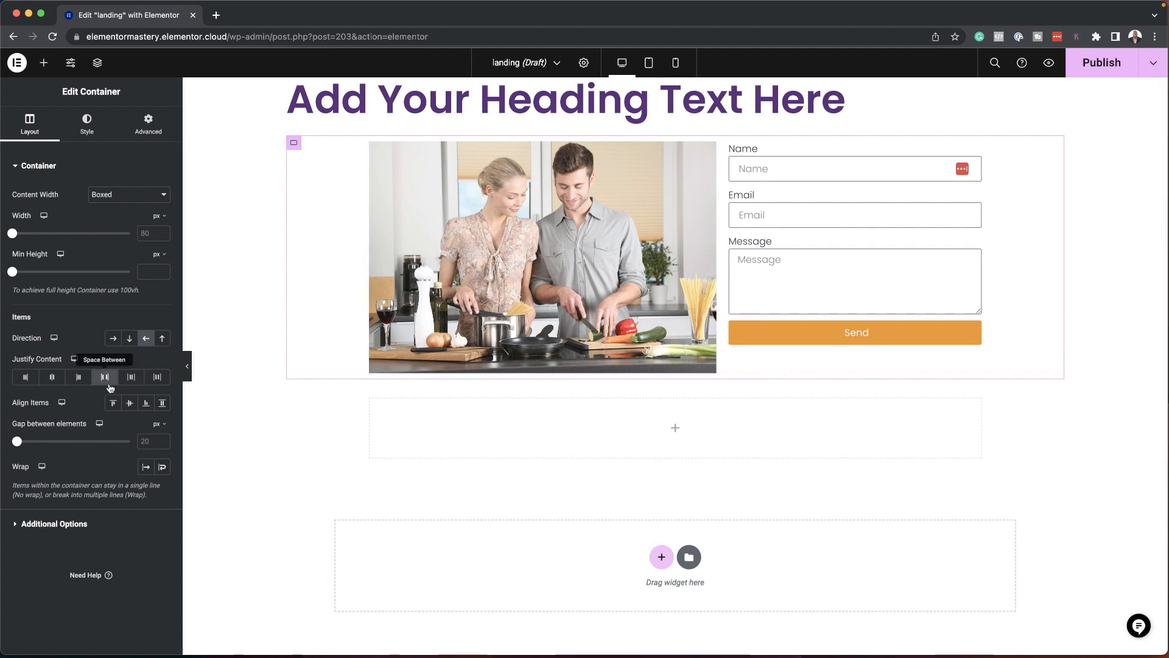
click(131, 377)
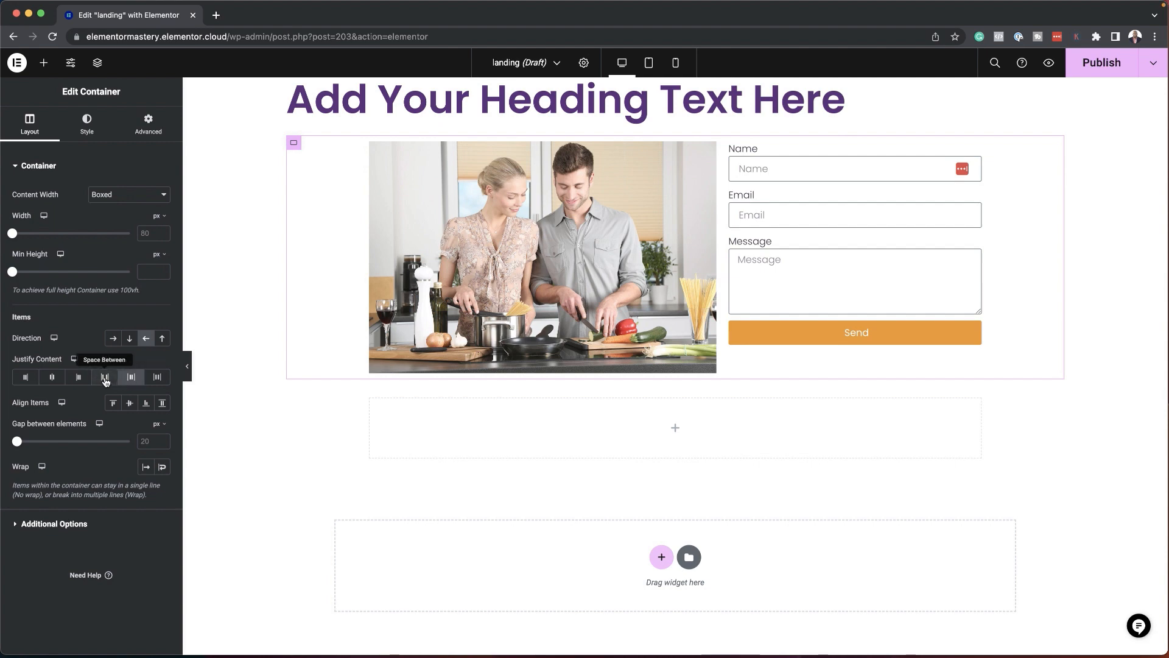
click(104, 379)
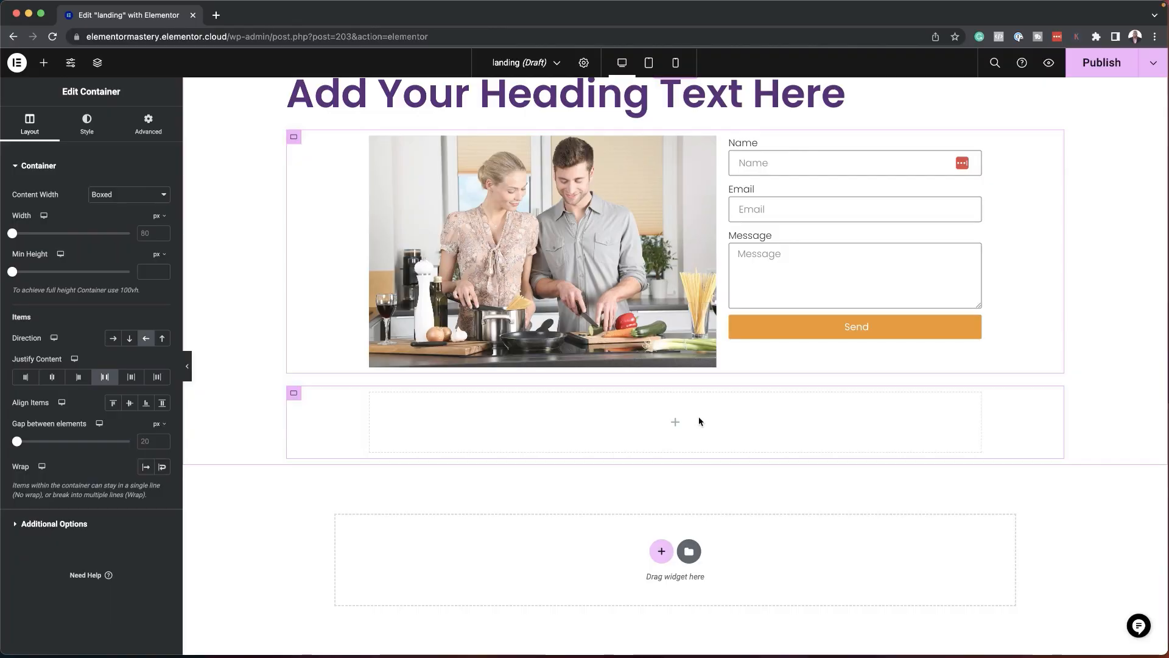
Find the Icon Box widget and place it in the empty second nested container
click(39, 67)
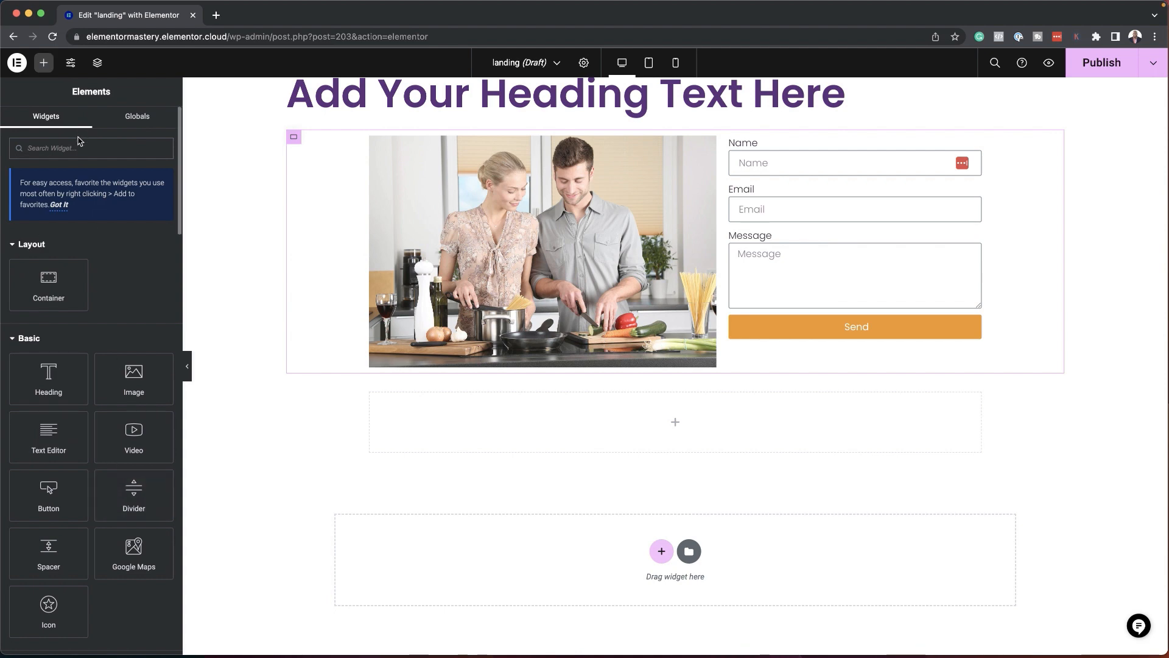
text(icon)
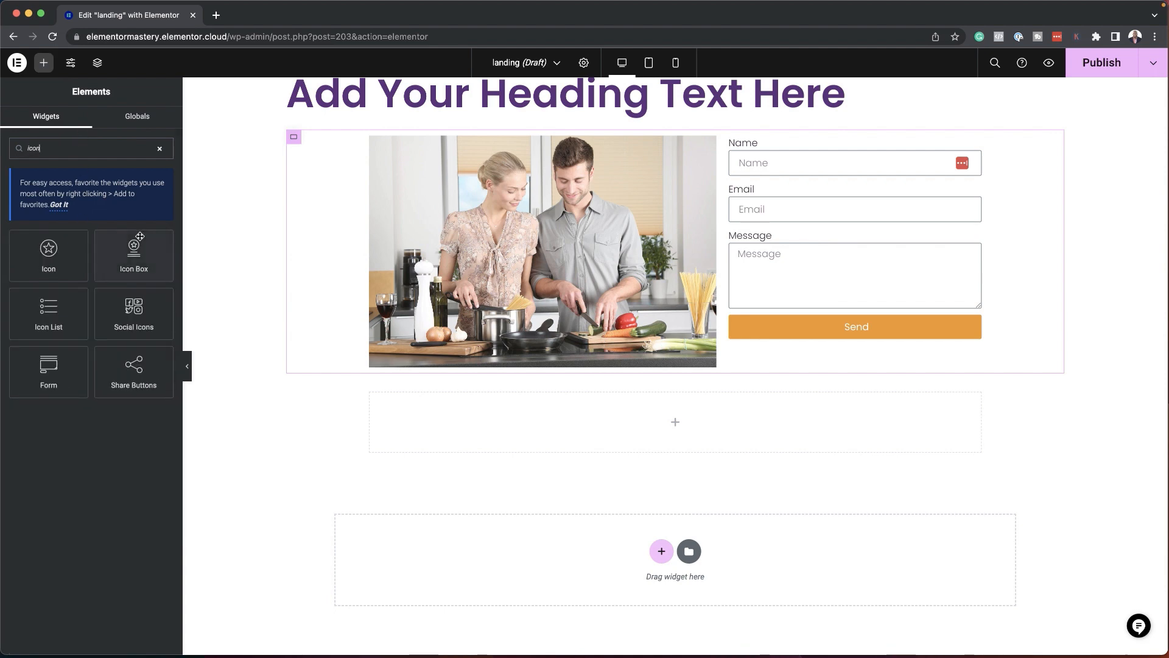
drag(137, 244, 576, 431)
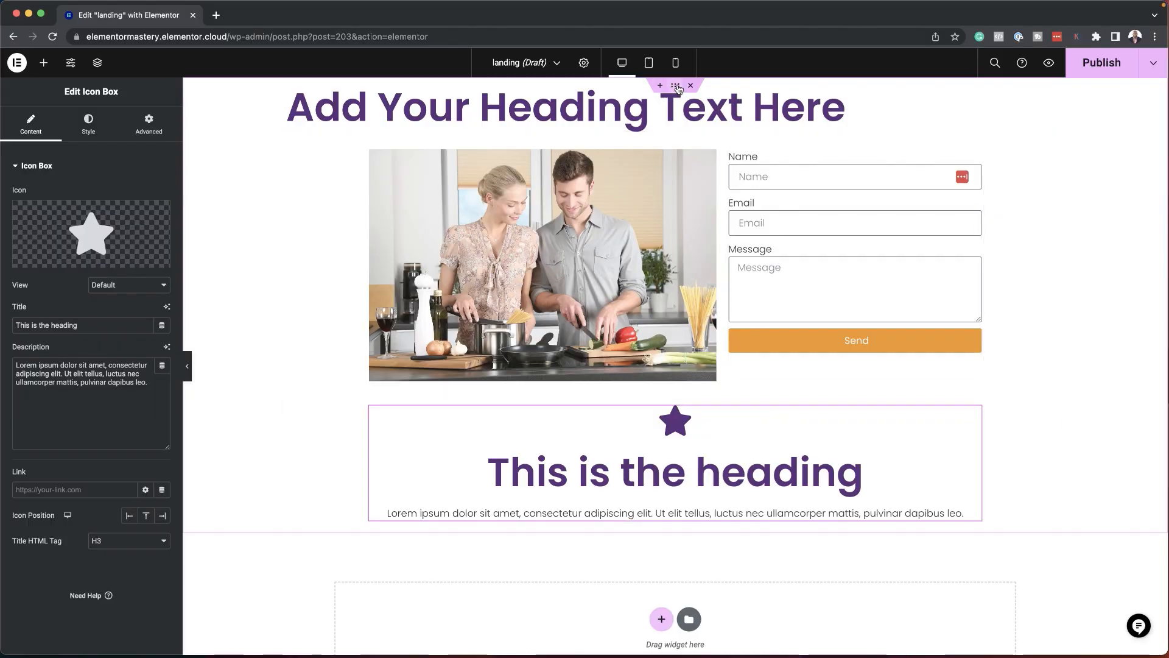
Set the outer container's minimum height to 100 vh and justify its content to the center
click(677, 87)
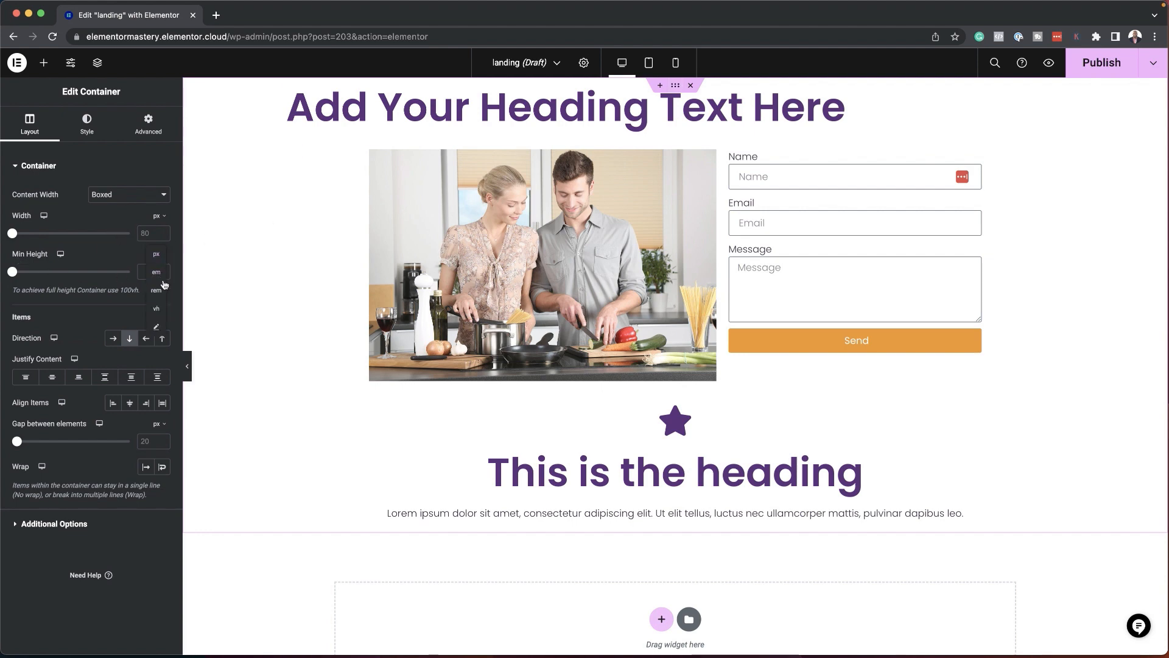
click(157, 309)
text(100)
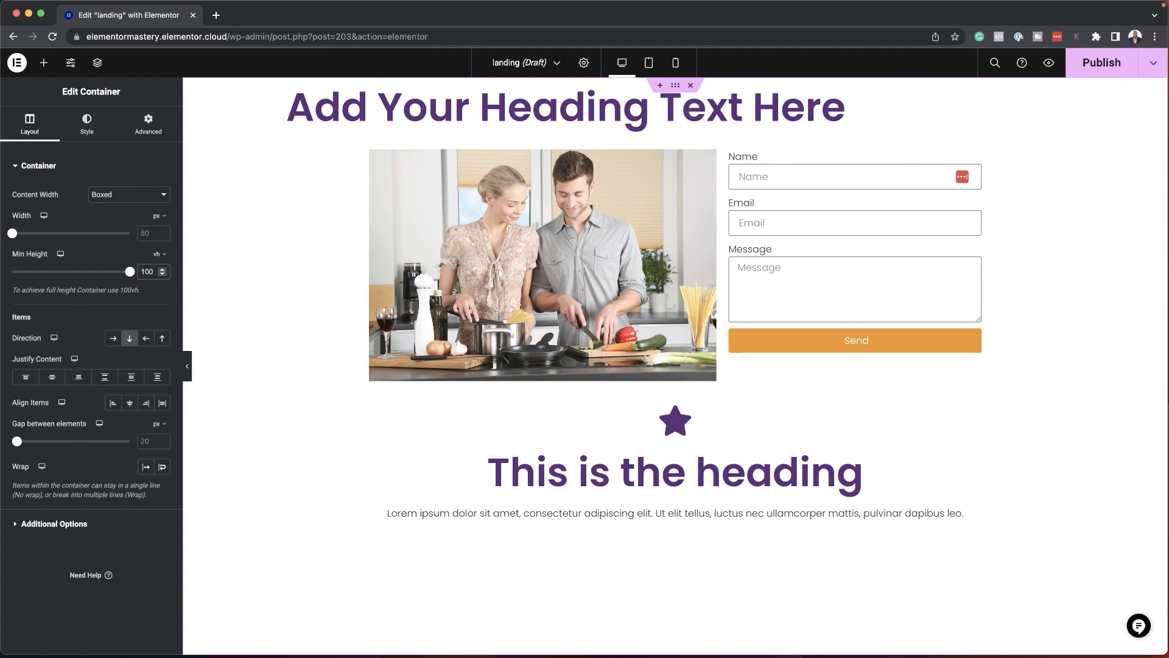
scroll(480, 469, down, 3)
scroll(479, 469, up, 3)
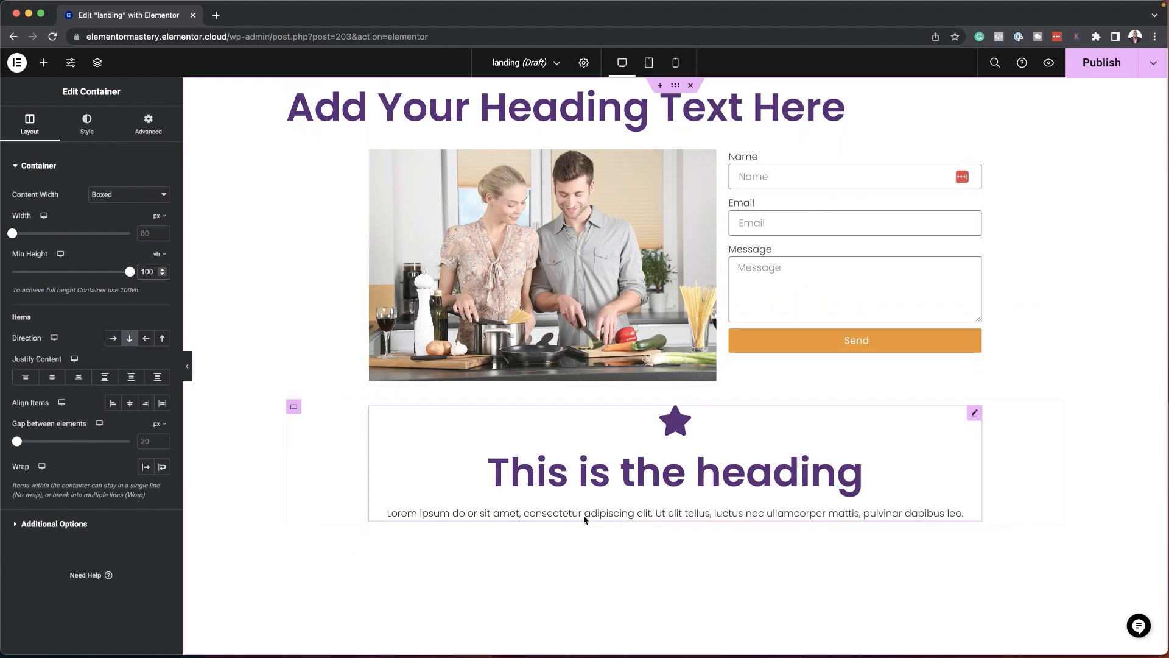
click(52, 377)
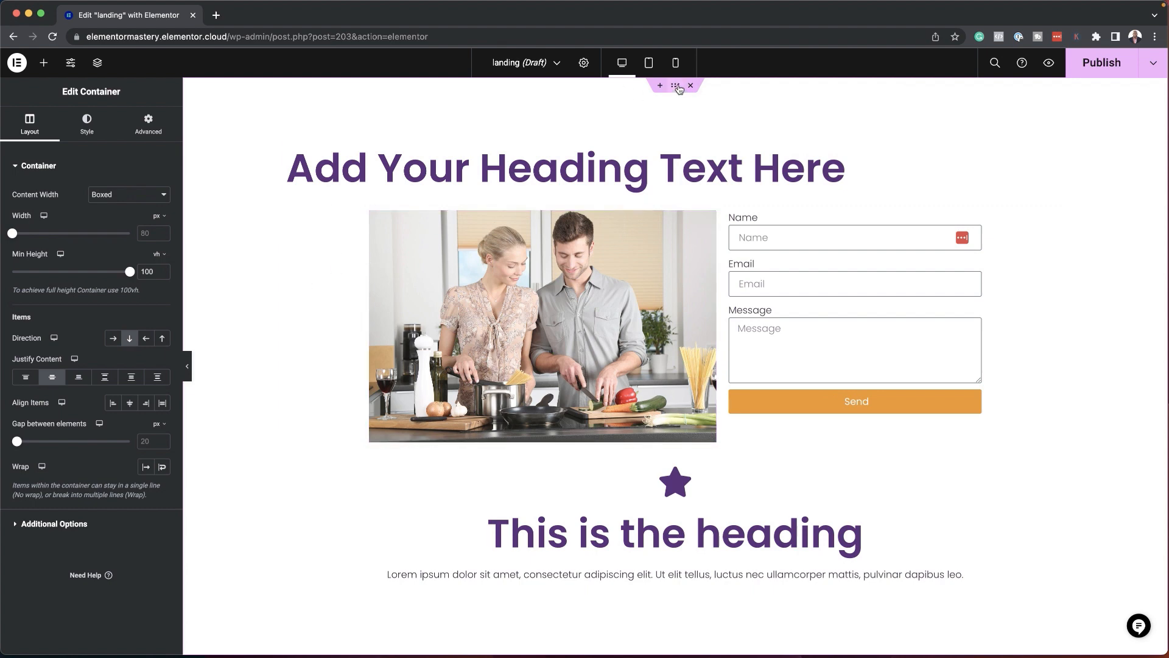
Give the outer container a classic background using the vegetables photo vegetables-g2ebf65446_1920.jpg
click(96, 126)
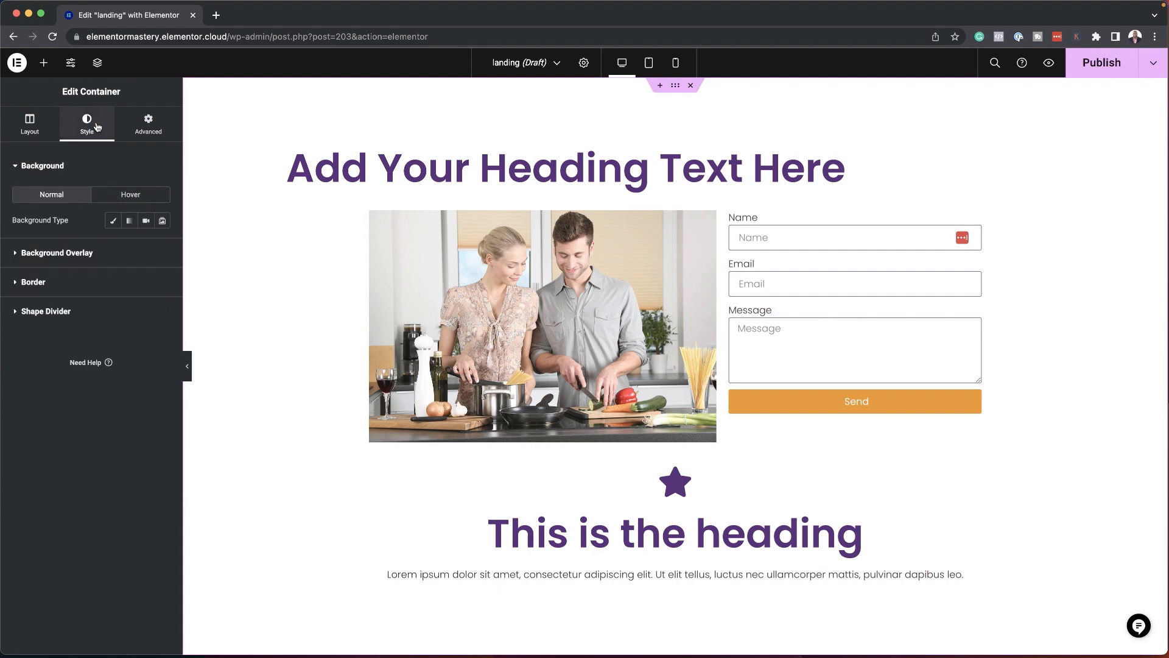
click(115, 221)
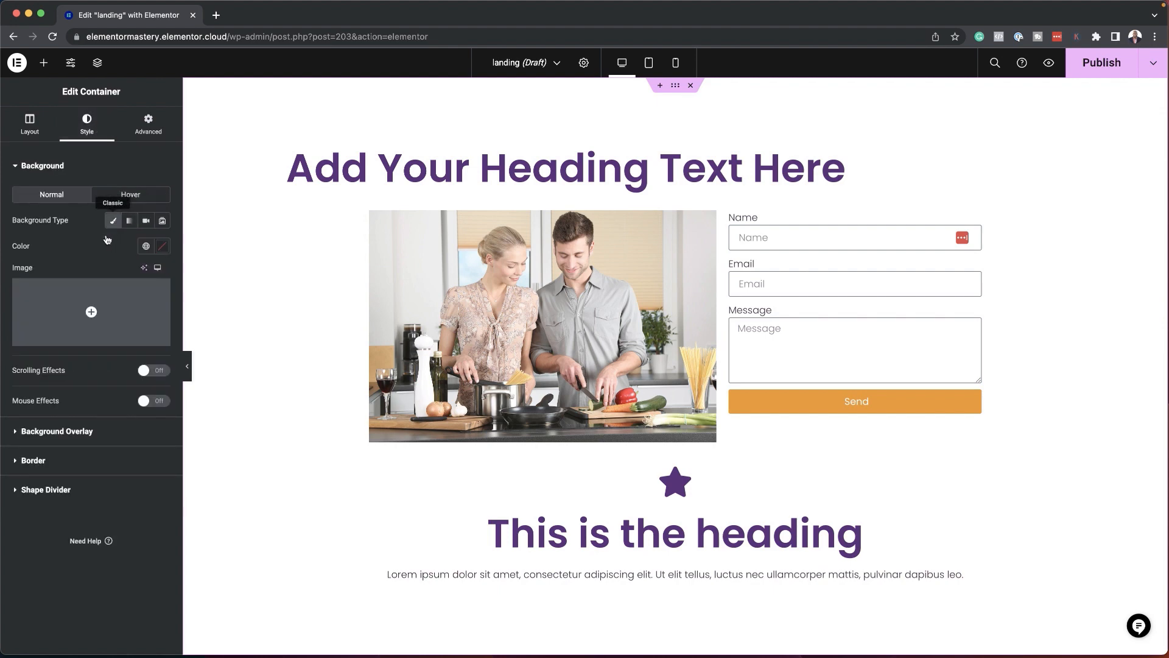
click(133, 305)
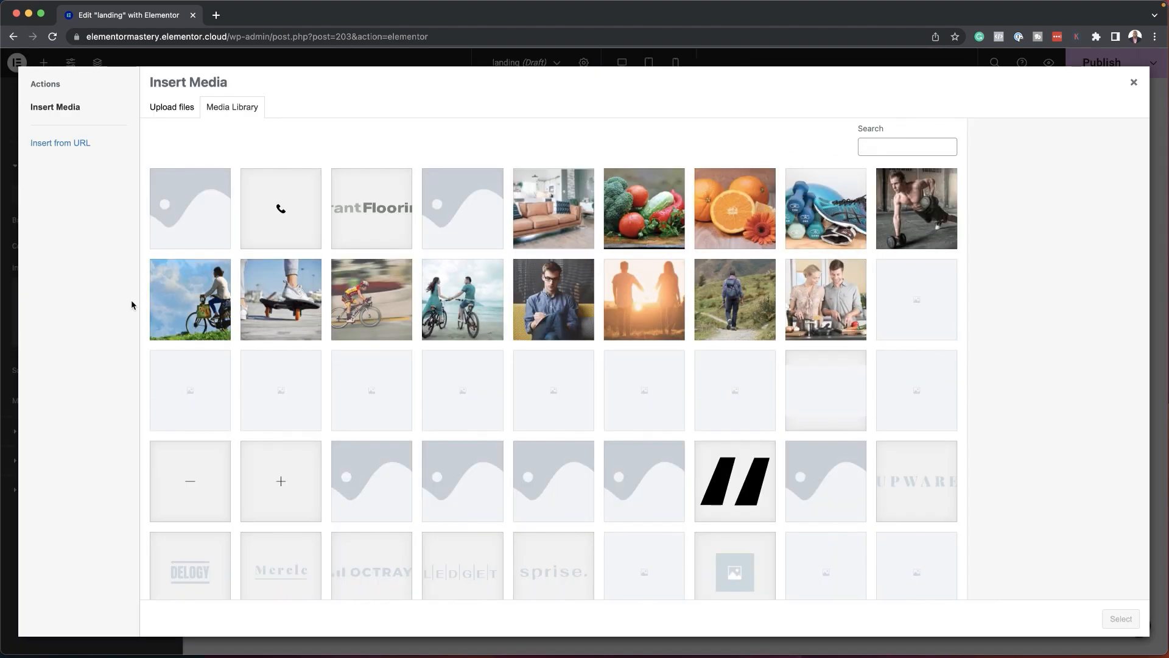
click(650, 218)
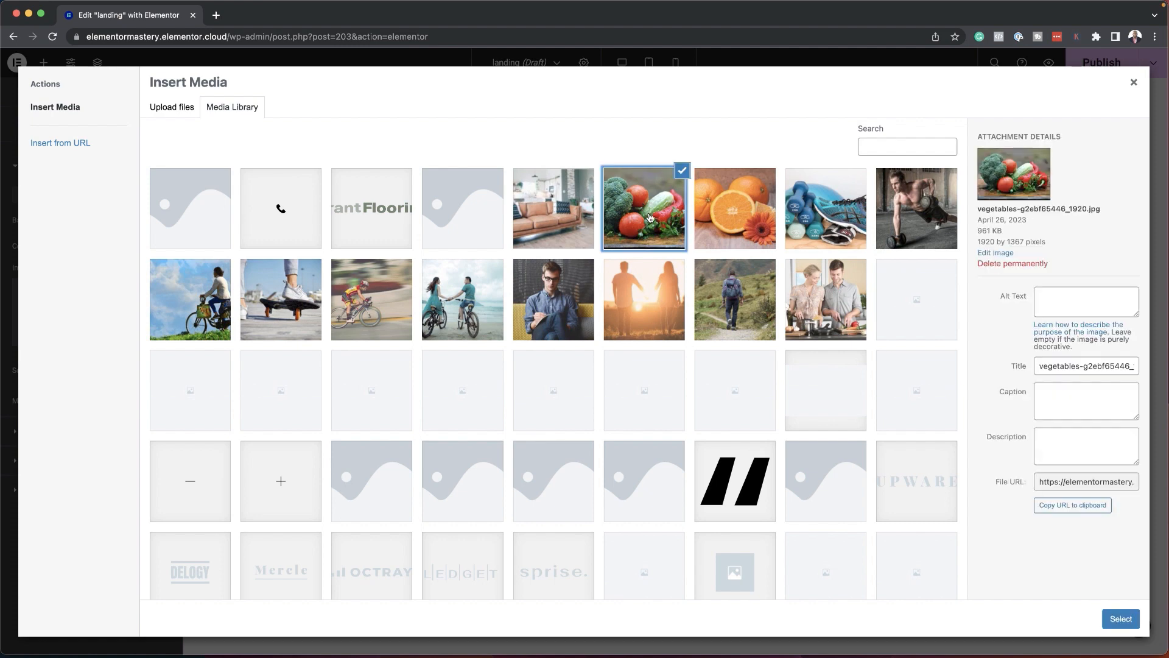
click(1118, 619)
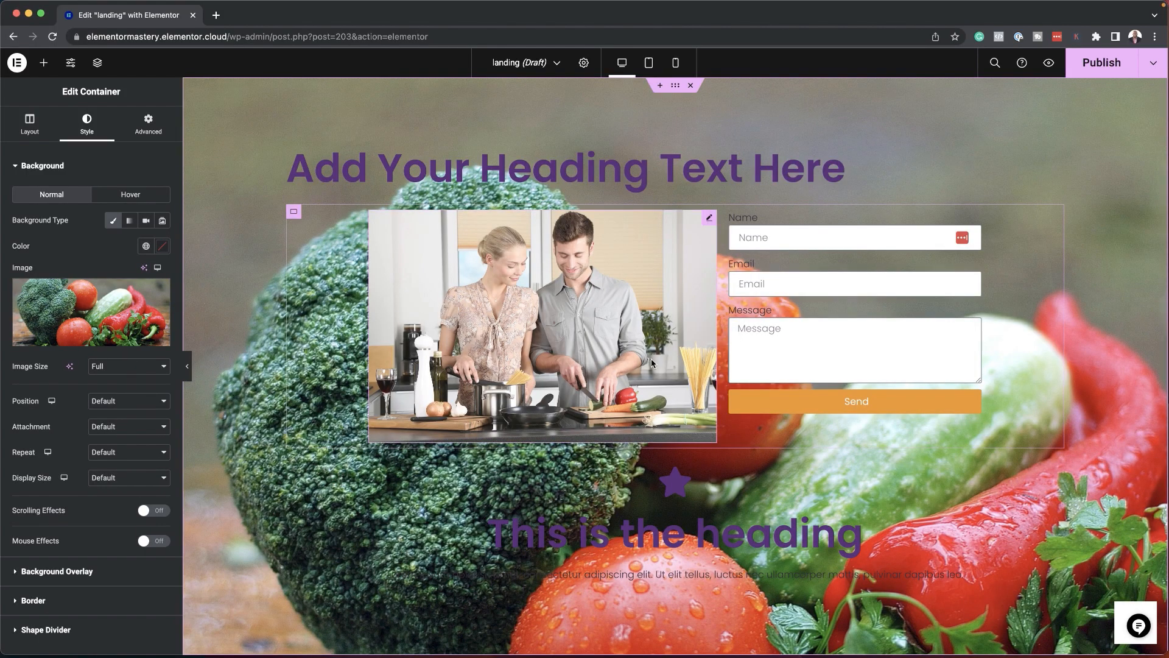
Add a classic background overlay to the outer container in black #000000 with 0.7 opacity
mouse_move(123, 328)
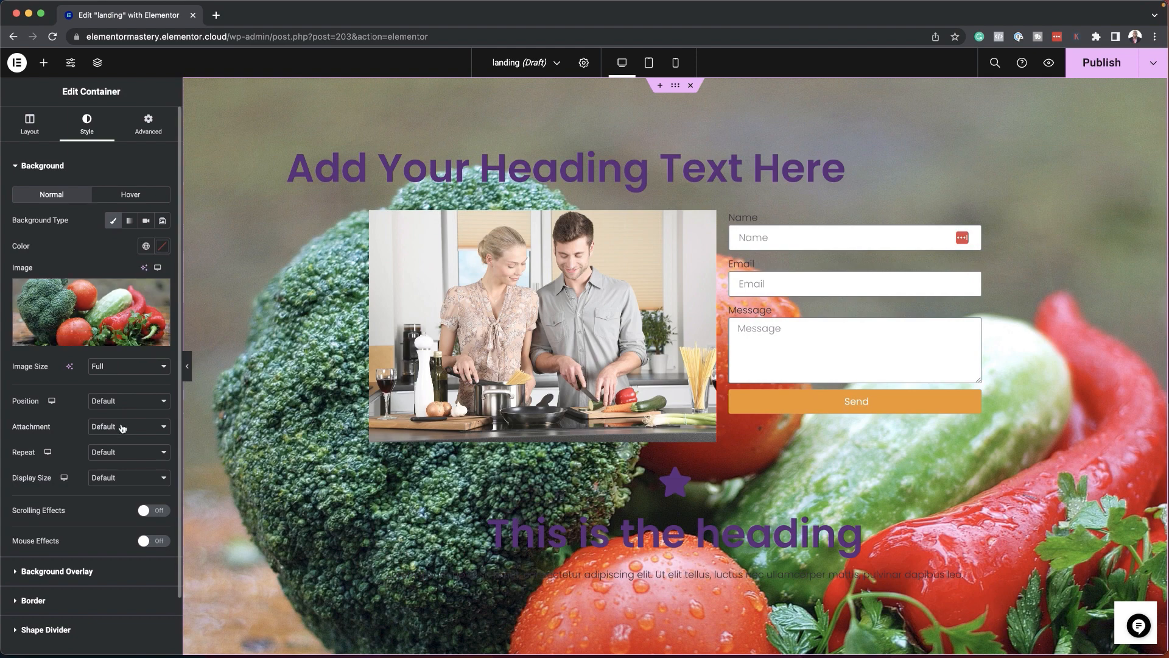
scroll(868, 469, down, 1)
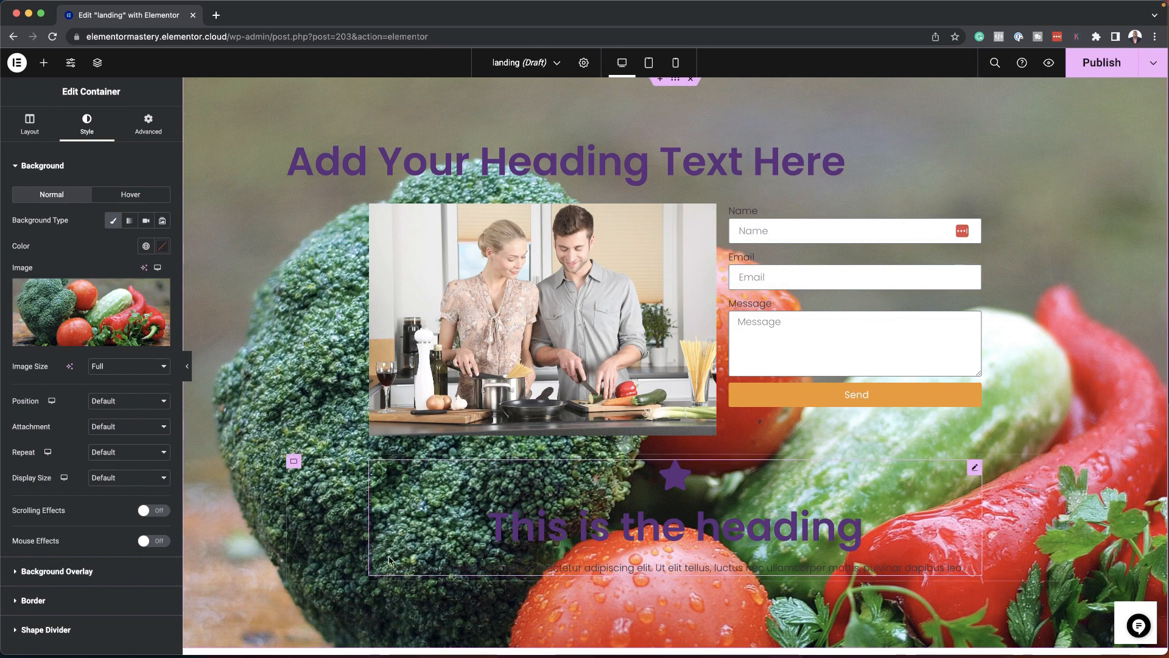
scroll(63, 490, down, 2)
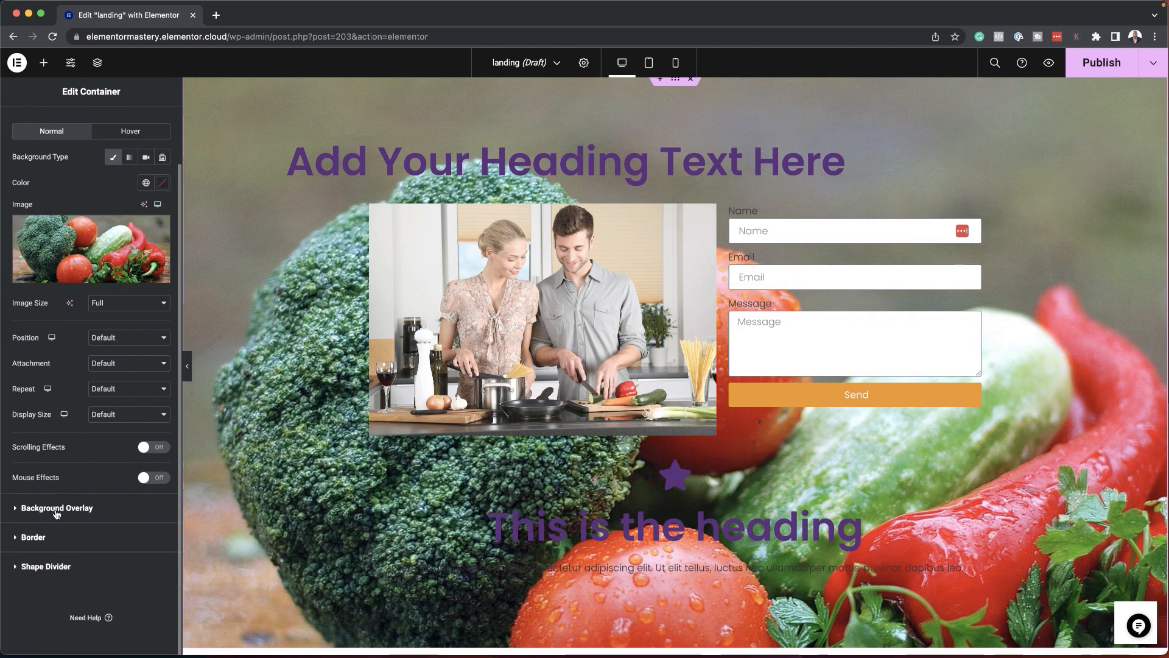
click(57, 508)
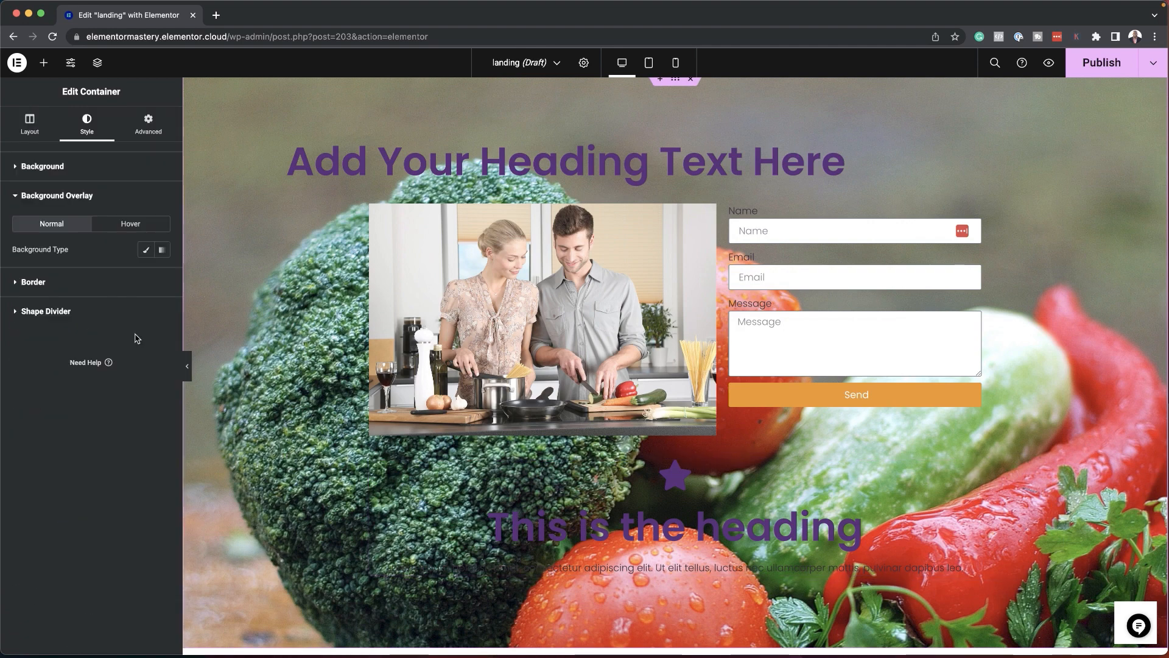
click(146, 254)
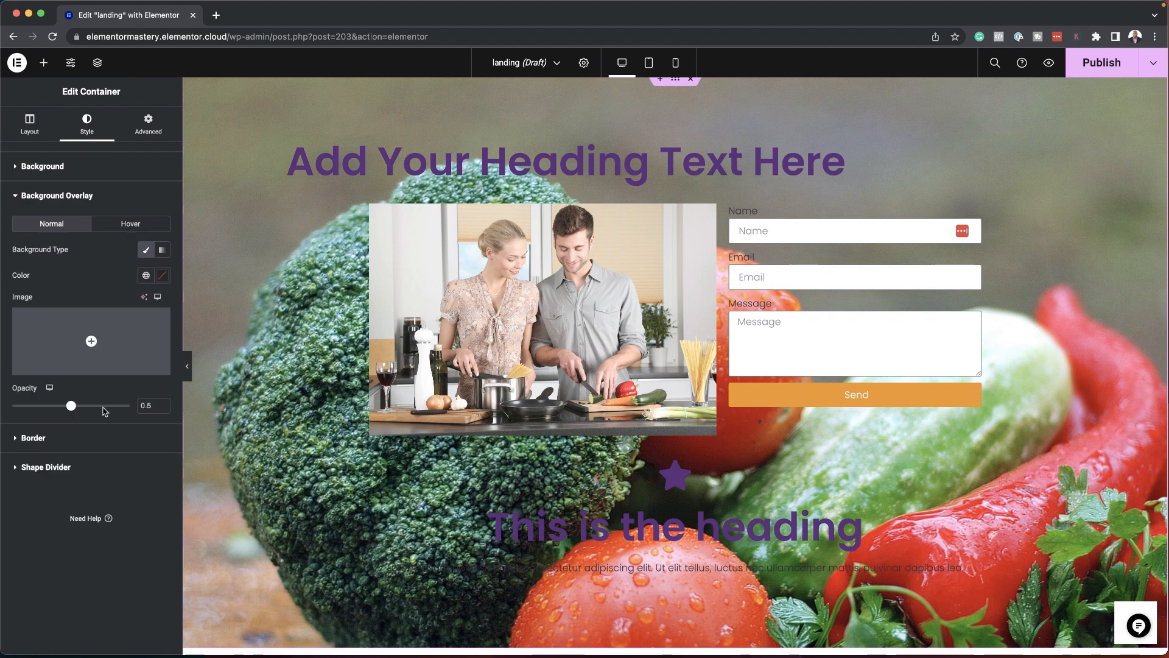
click(162, 275)
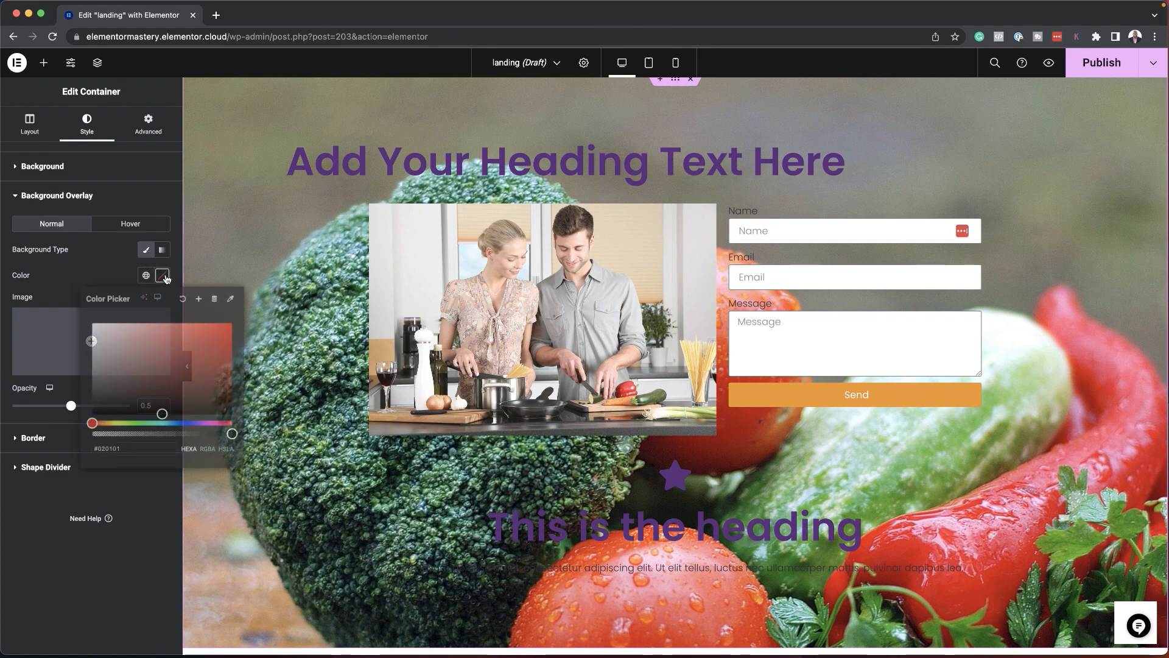
drag(162, 413, 86, 420)
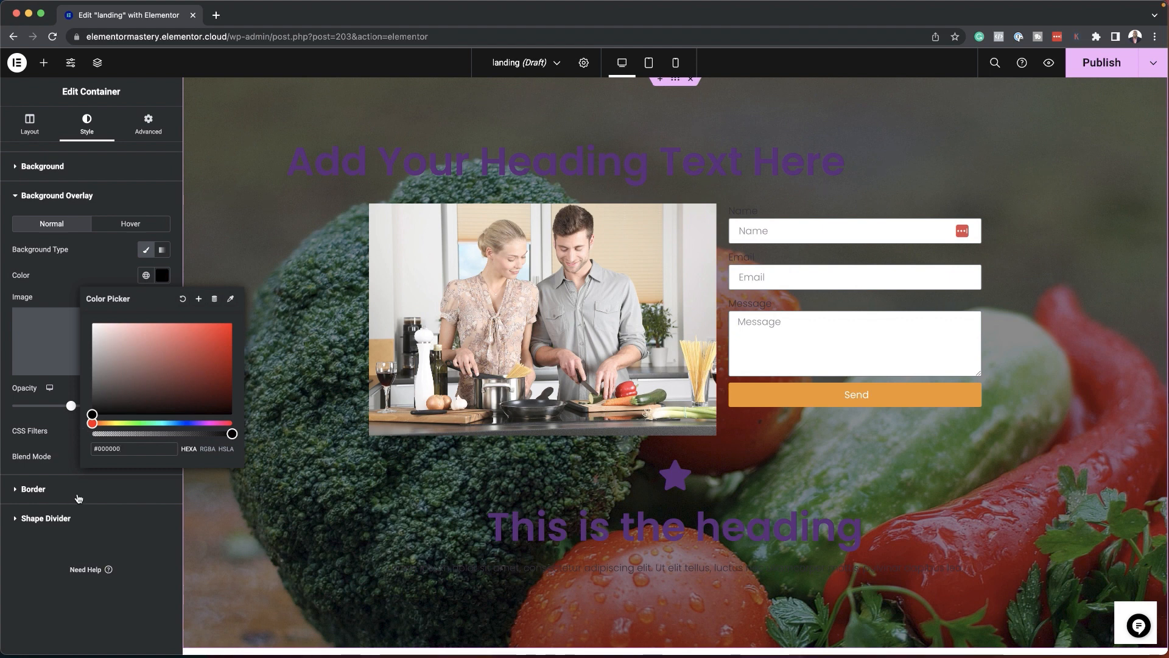
click(135, 554)
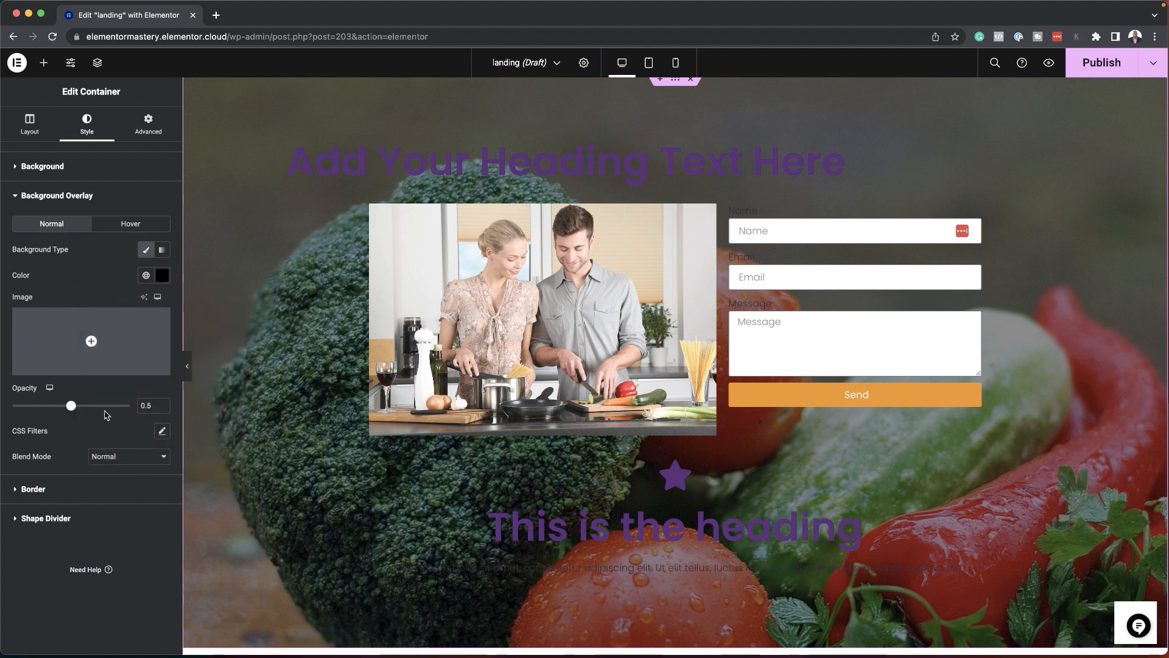
drag(75, 408, 100, 409)
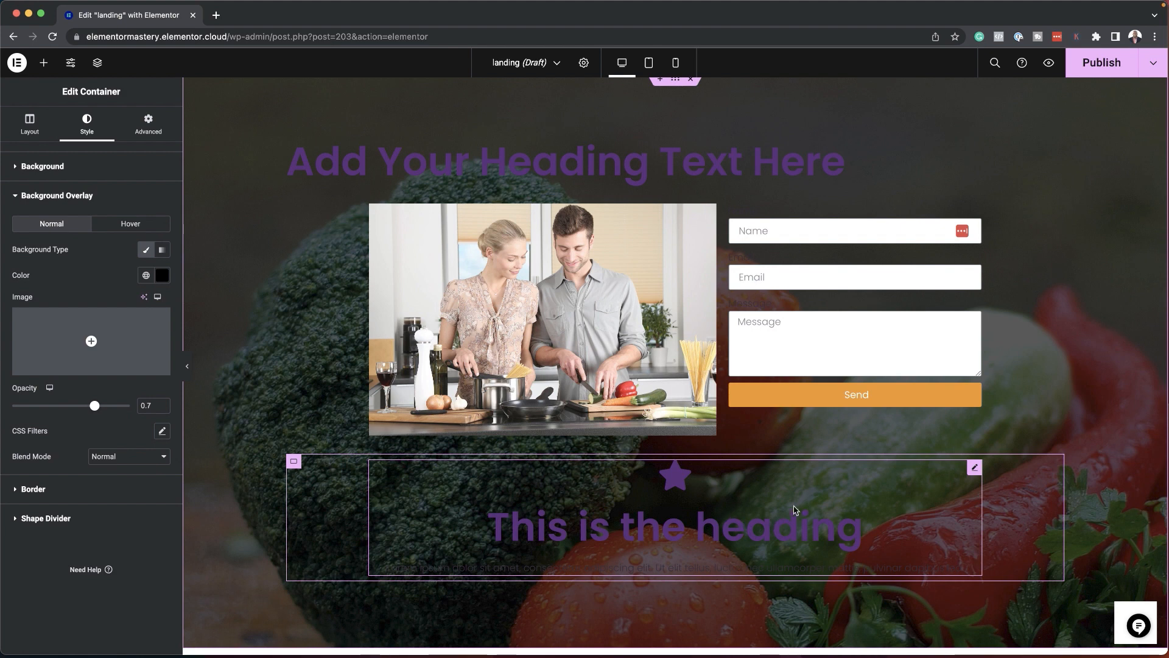
Change the icon box's icon to the outlined heart and set its view to Stacked
click(975, 469)
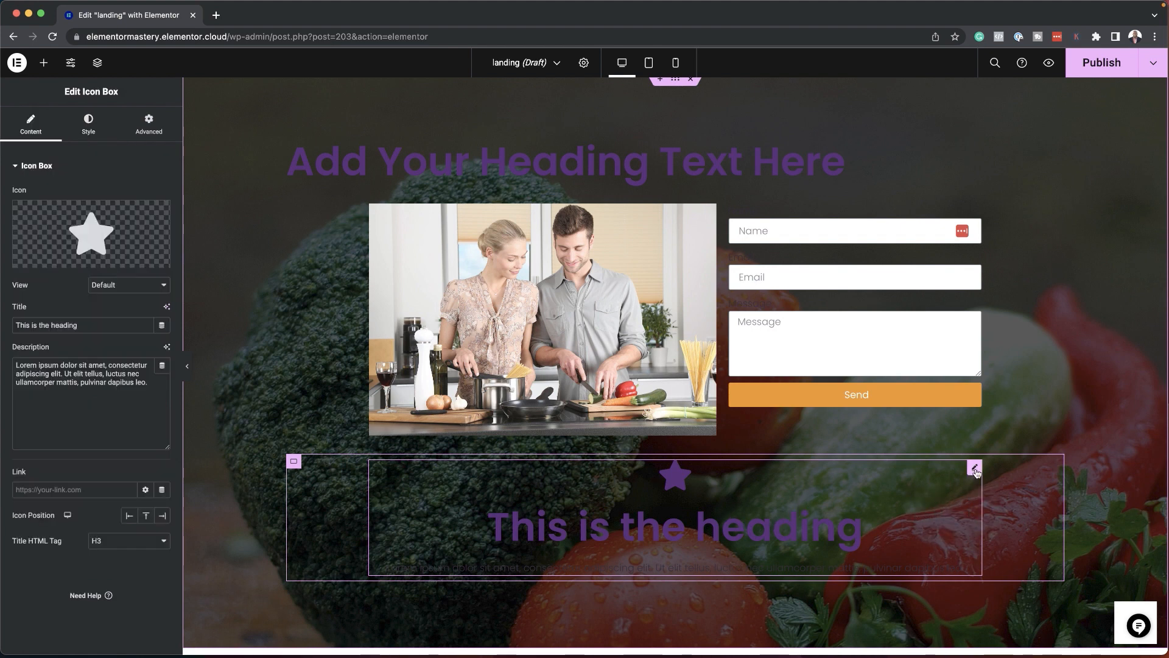
click(107, 233)
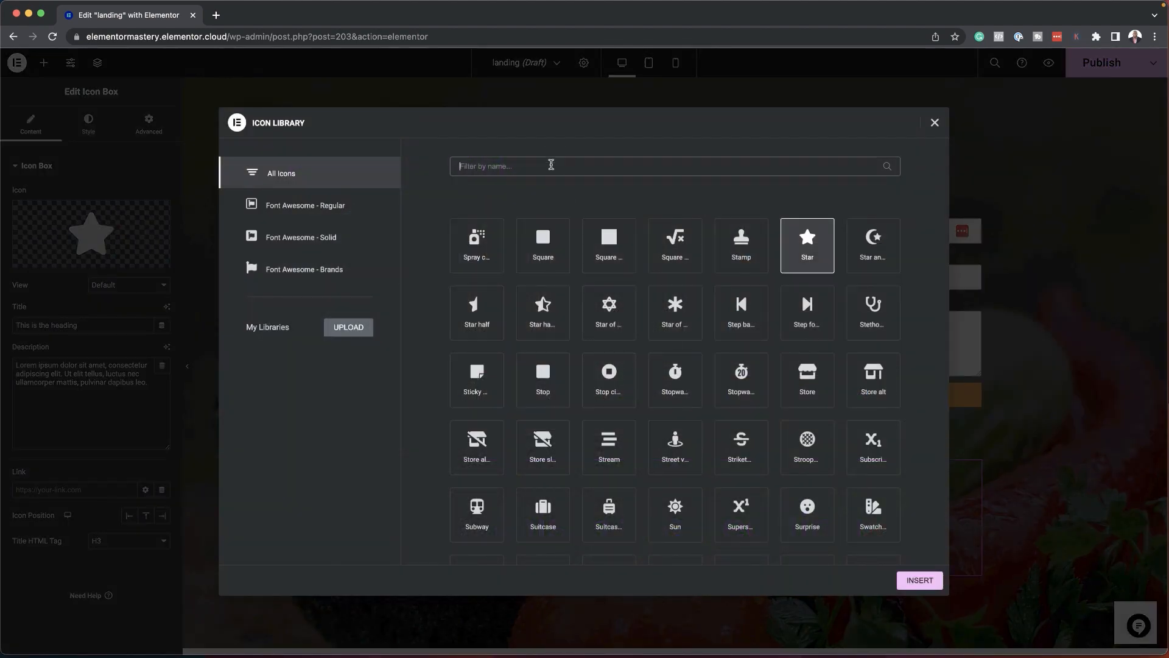
text(heart)
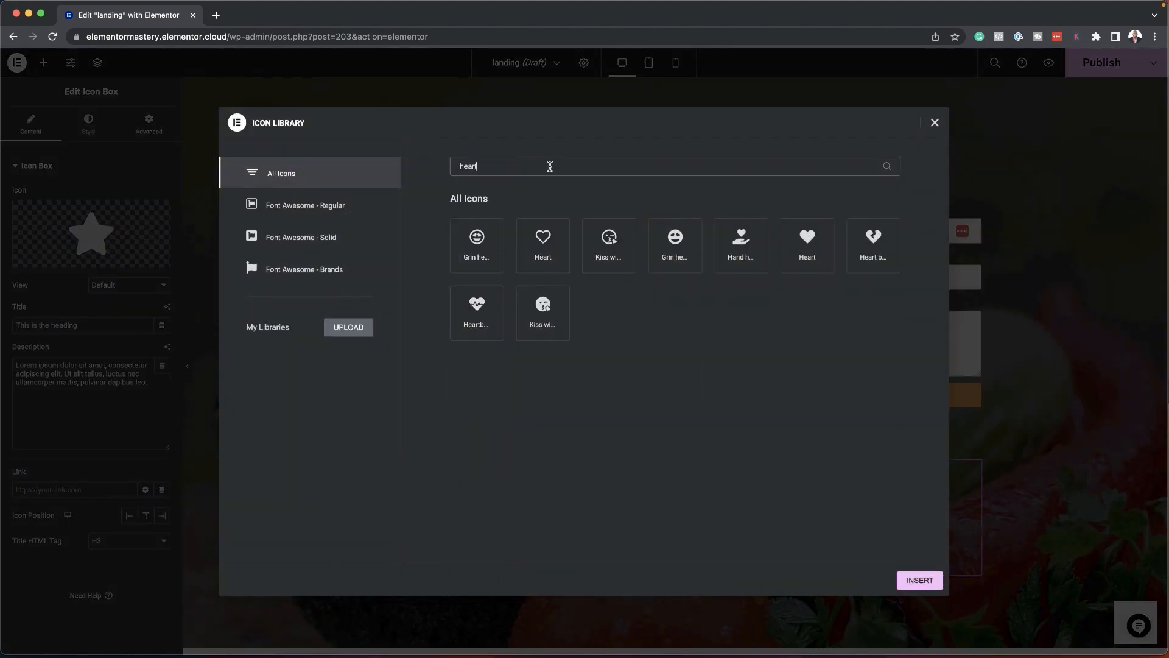
click(548, 240)
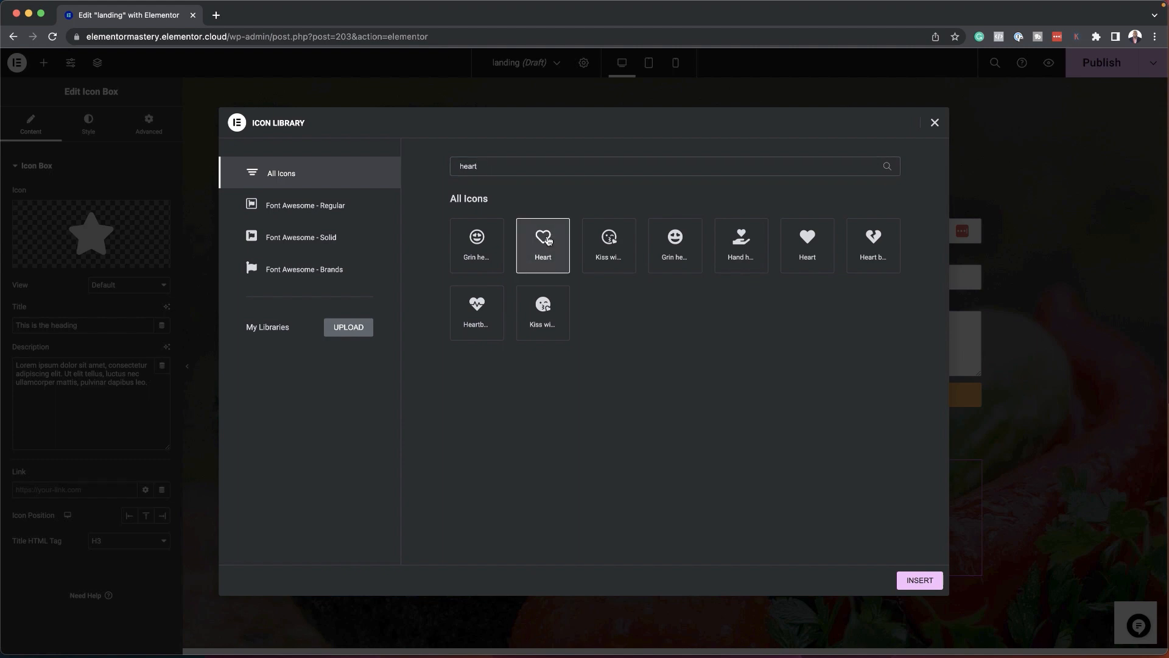
click(921, 578)
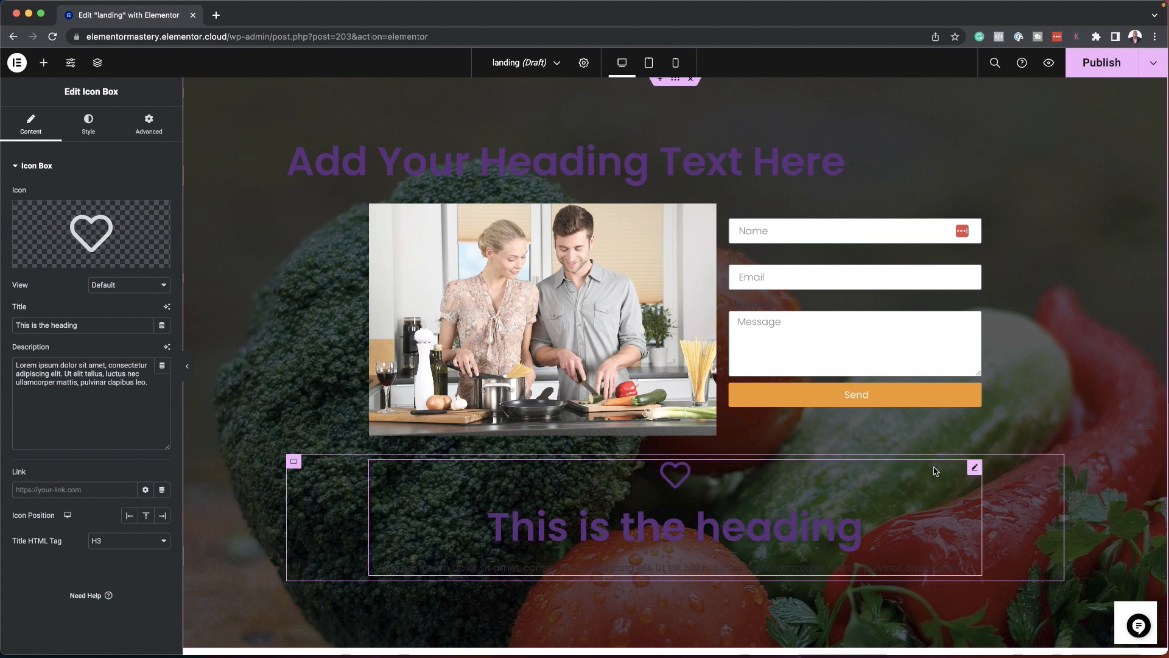
click(116, 287)
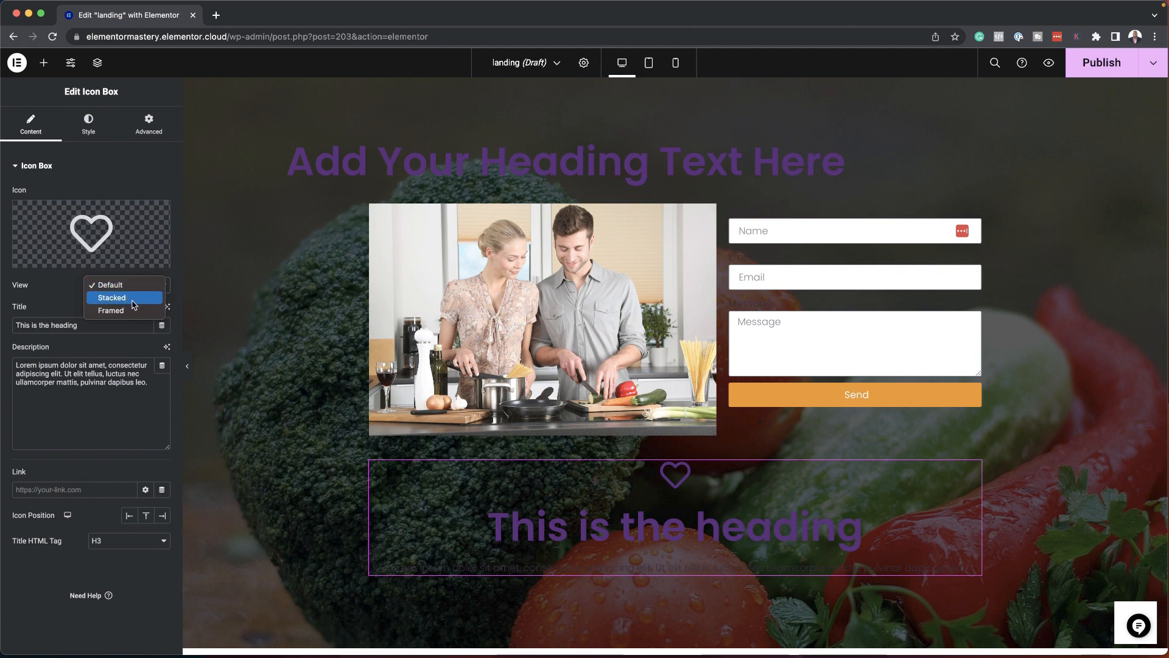
click(123, 298)
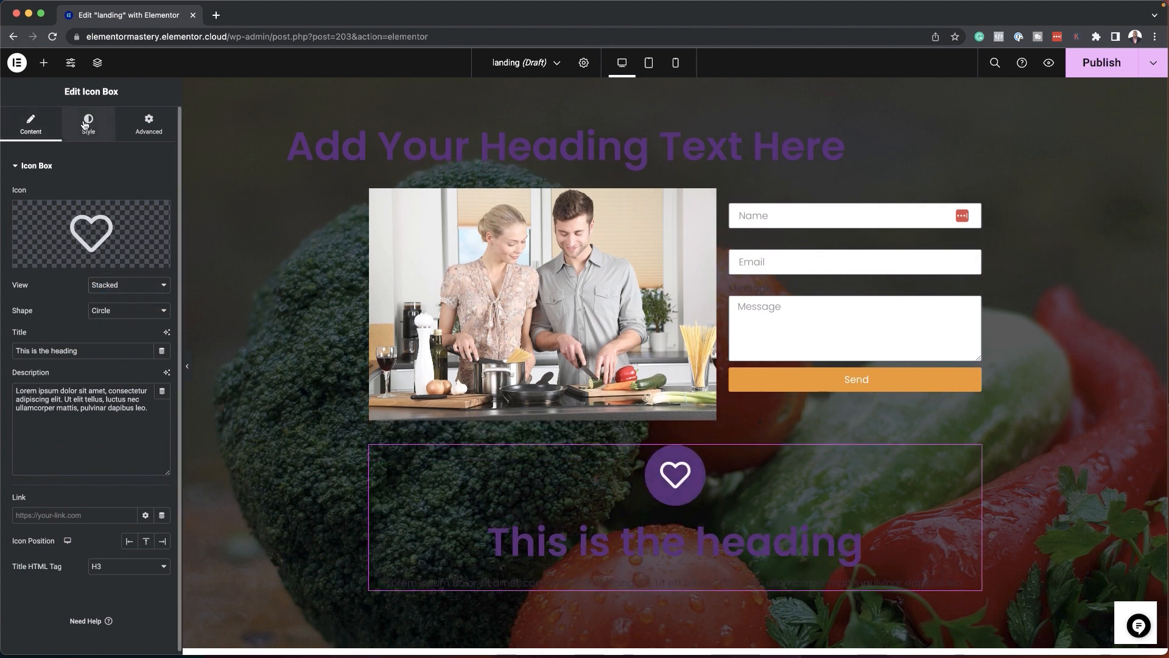
Set the icon box icon's primary colour to semi-transparent white, #FFFFFF1F
click(85, 125)
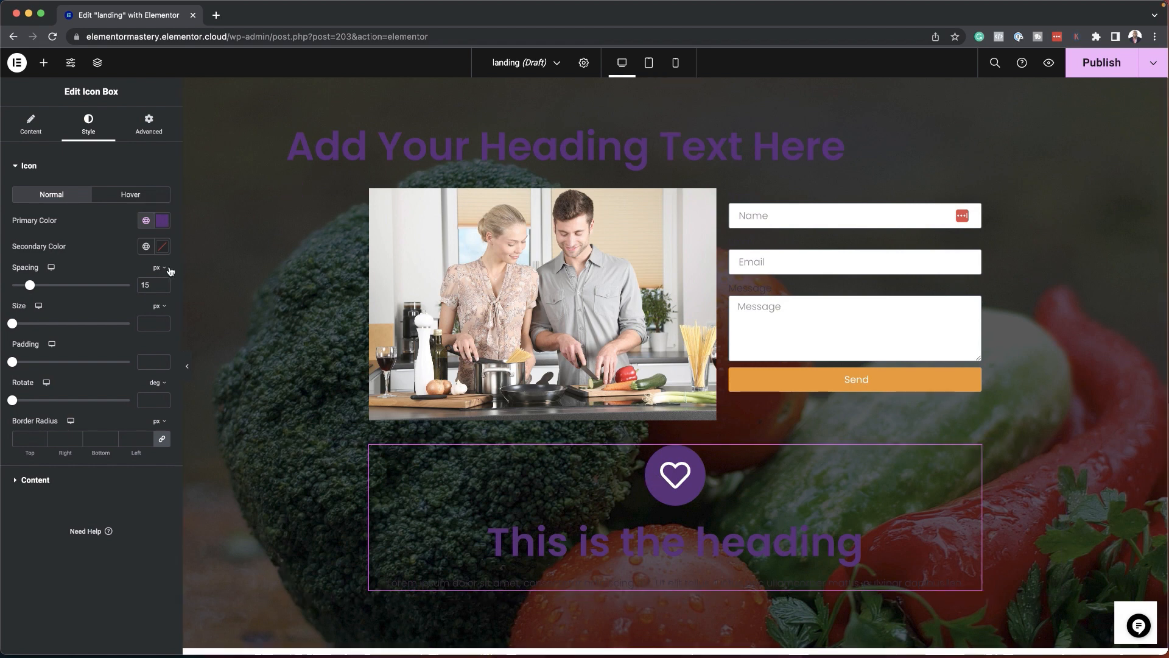
click(161, 219)
drag(118, 310, 90, 260)
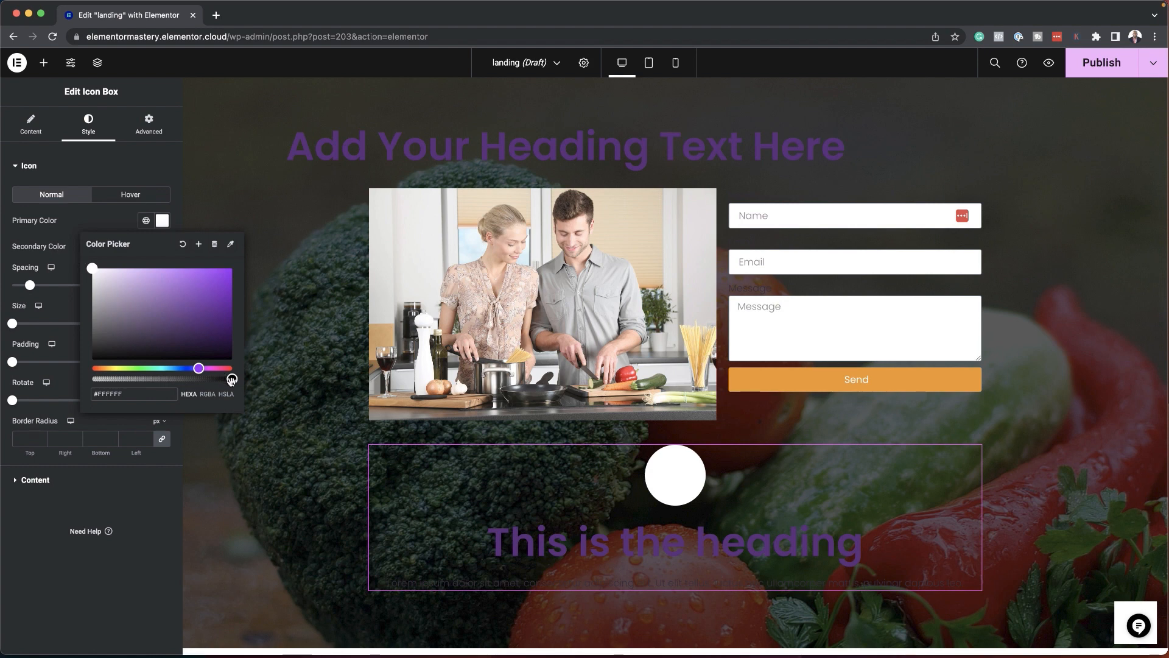
drag(232, 381, 111, 388)
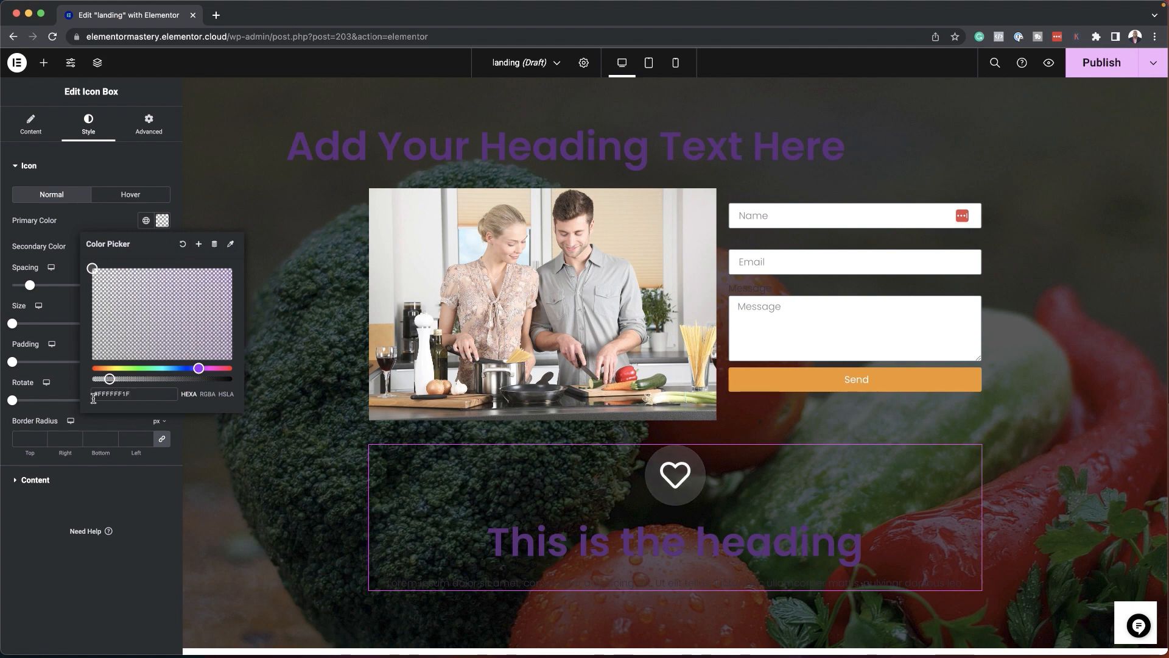
click(29, 527)
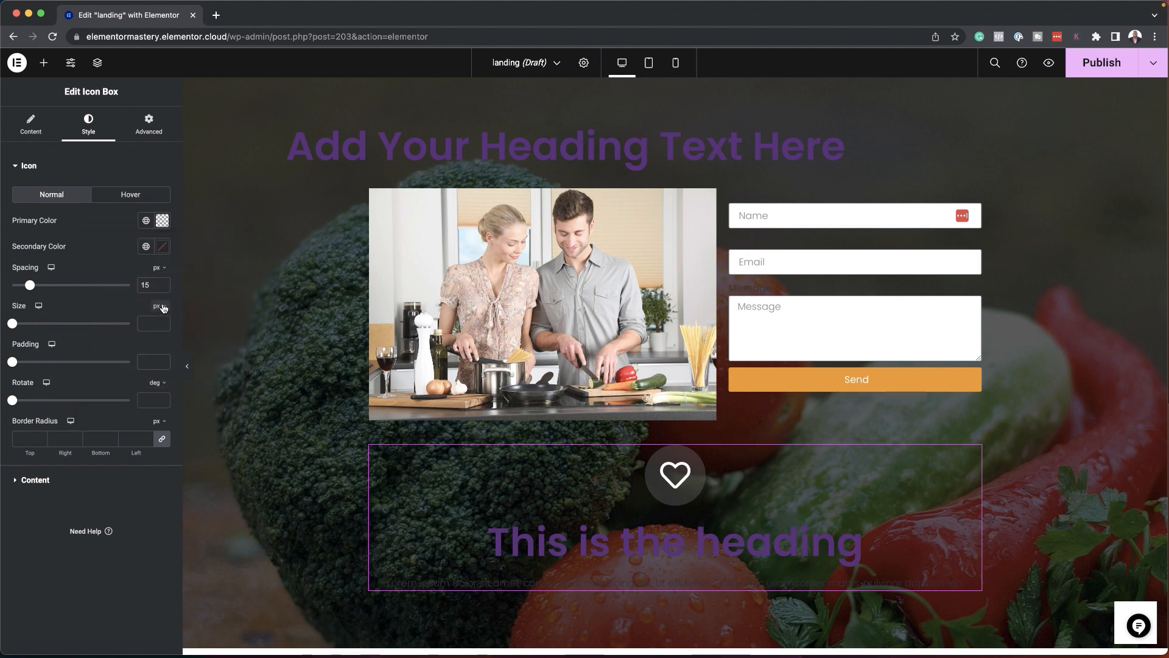
Change the icon spacing unit to em and set the spacing to 2 em
click(17, 171)
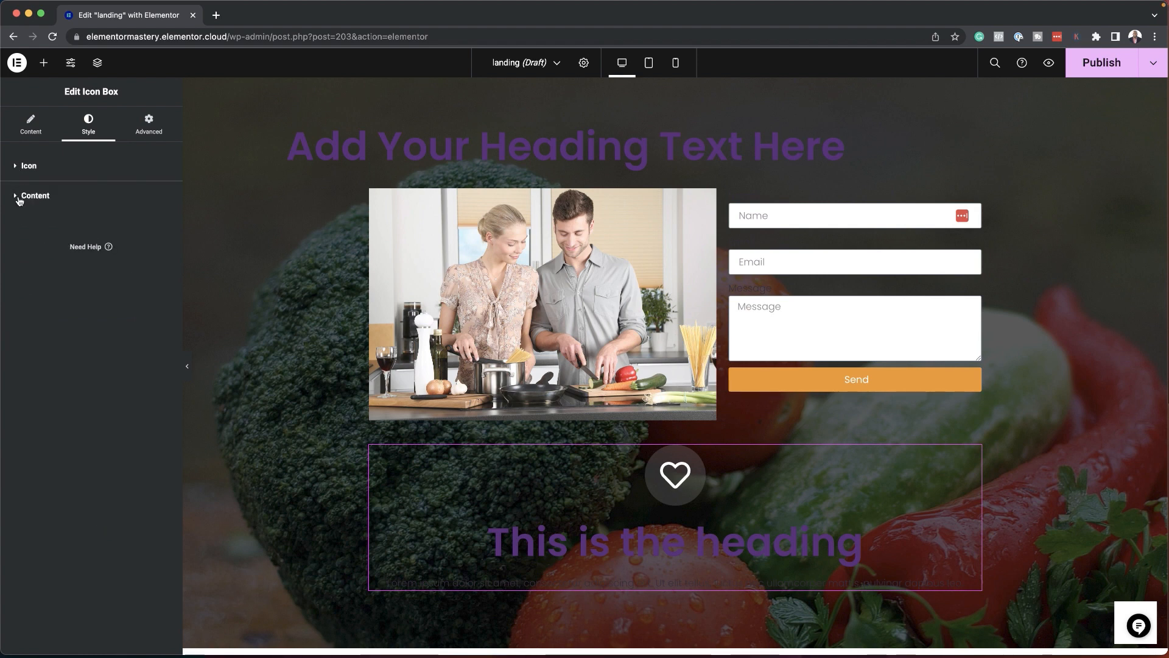
click(21, 169)
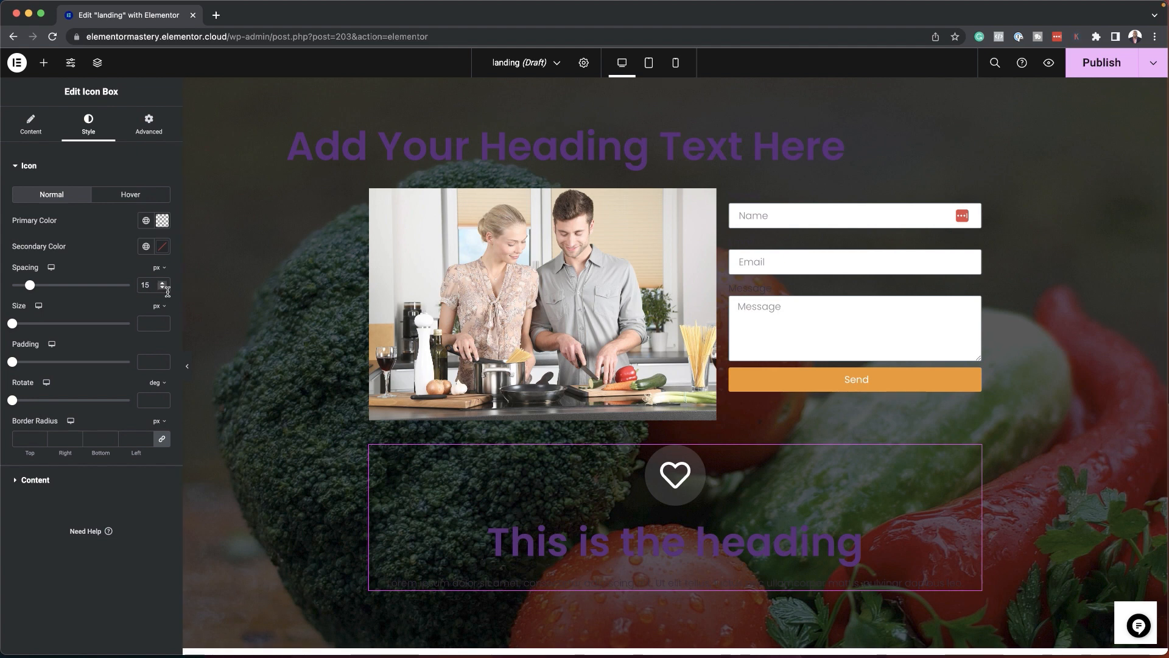
click(162, 268)
click(159, 304)
click(151, 285)
text(2)
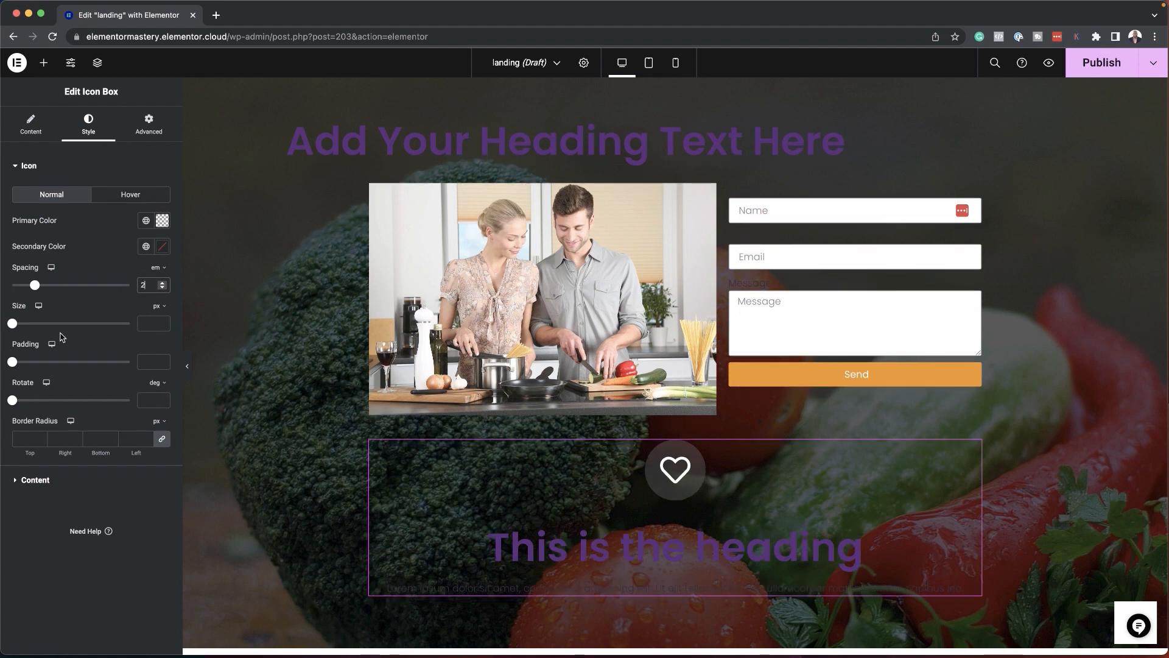
Round the icon's background with a linked border radius of 16 px on all corners
click(27, 440)
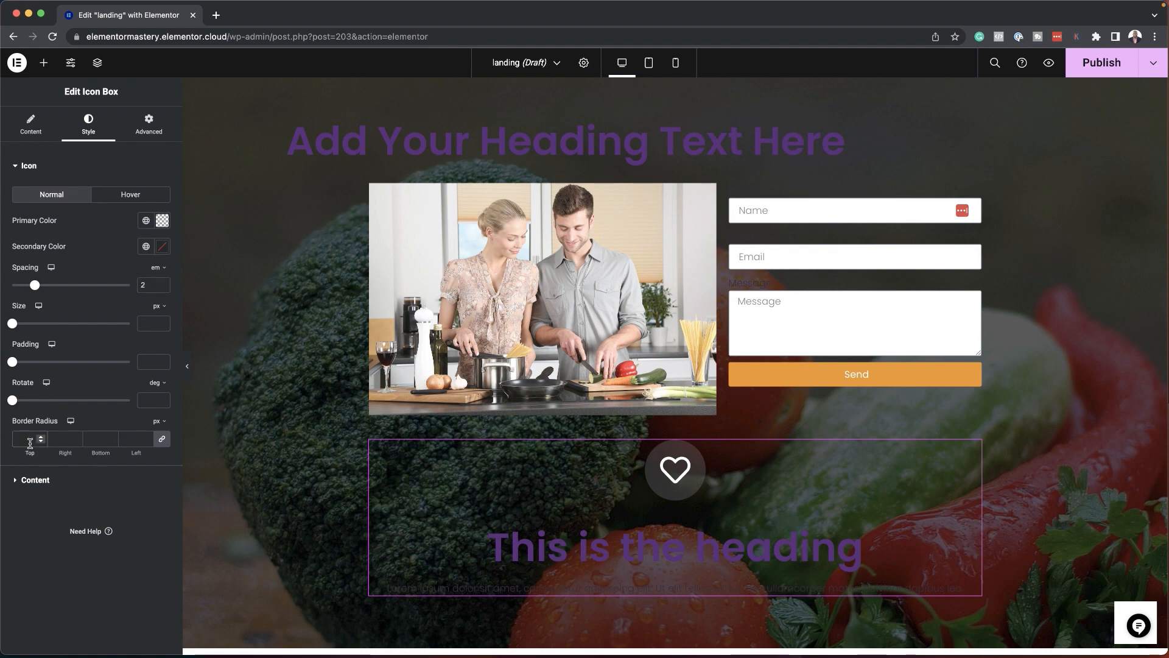
text(10)
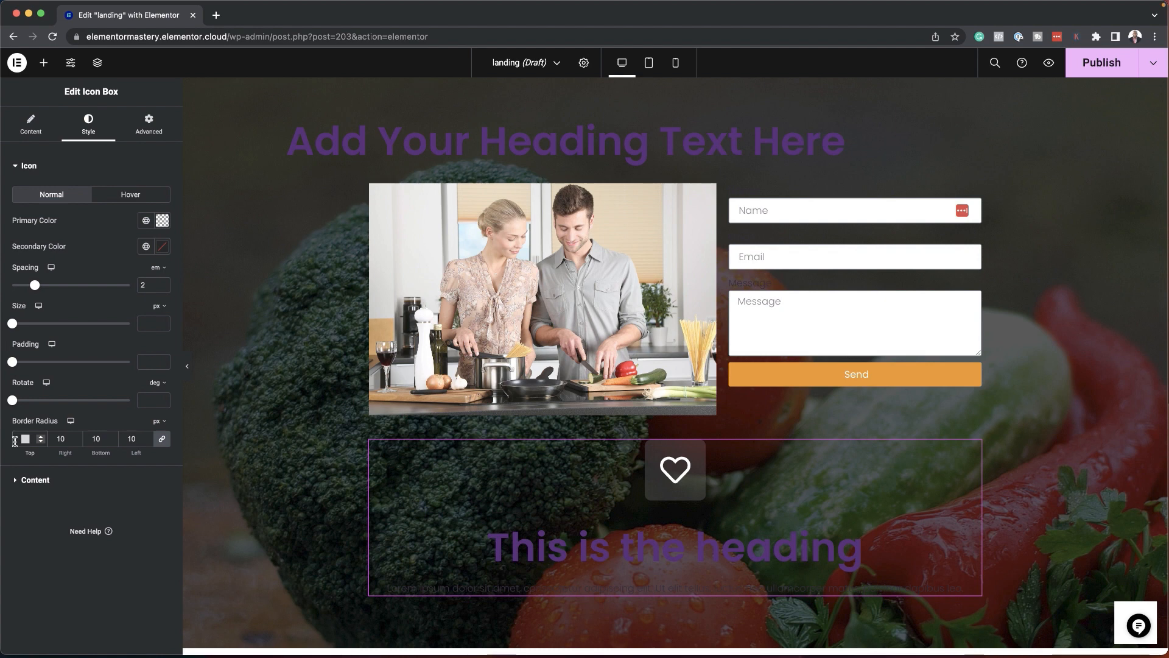
key(BackSpace)
text(6)
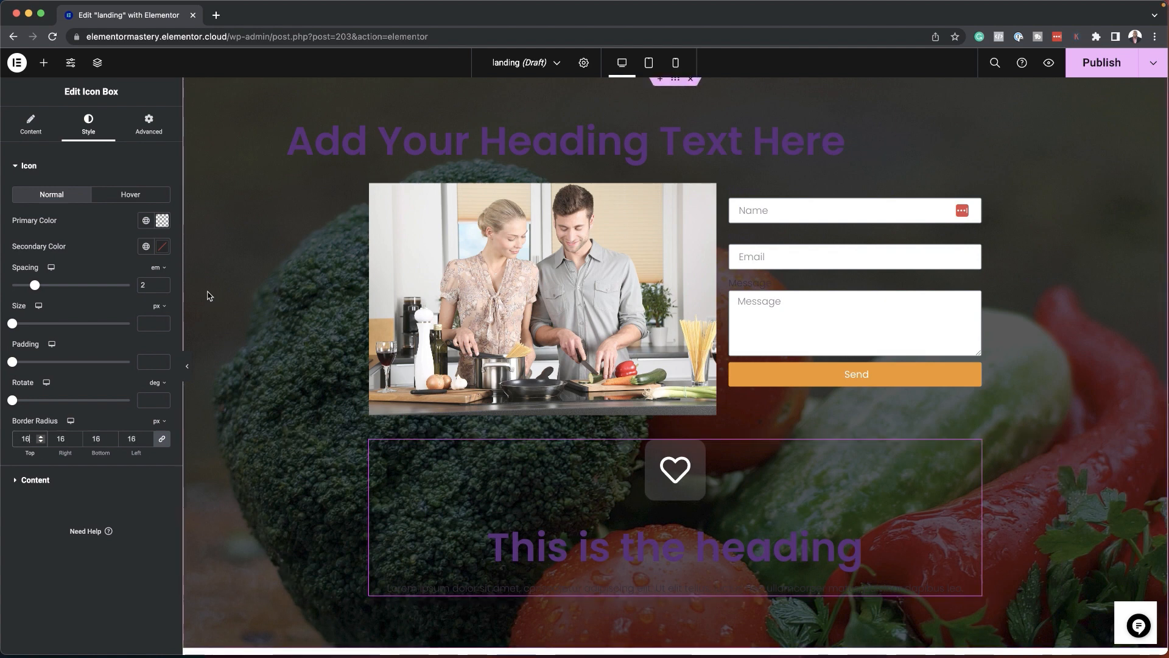
Apply the global Accent colour as the icon's secondary colour
click(146, 246)
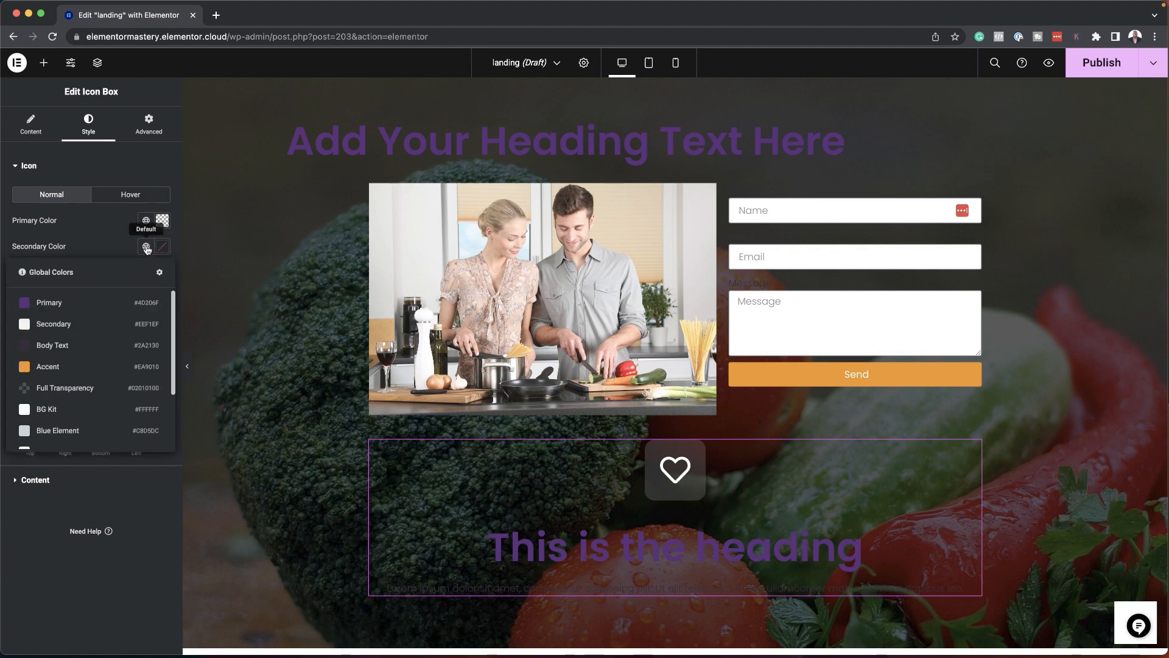
click(80, 372)
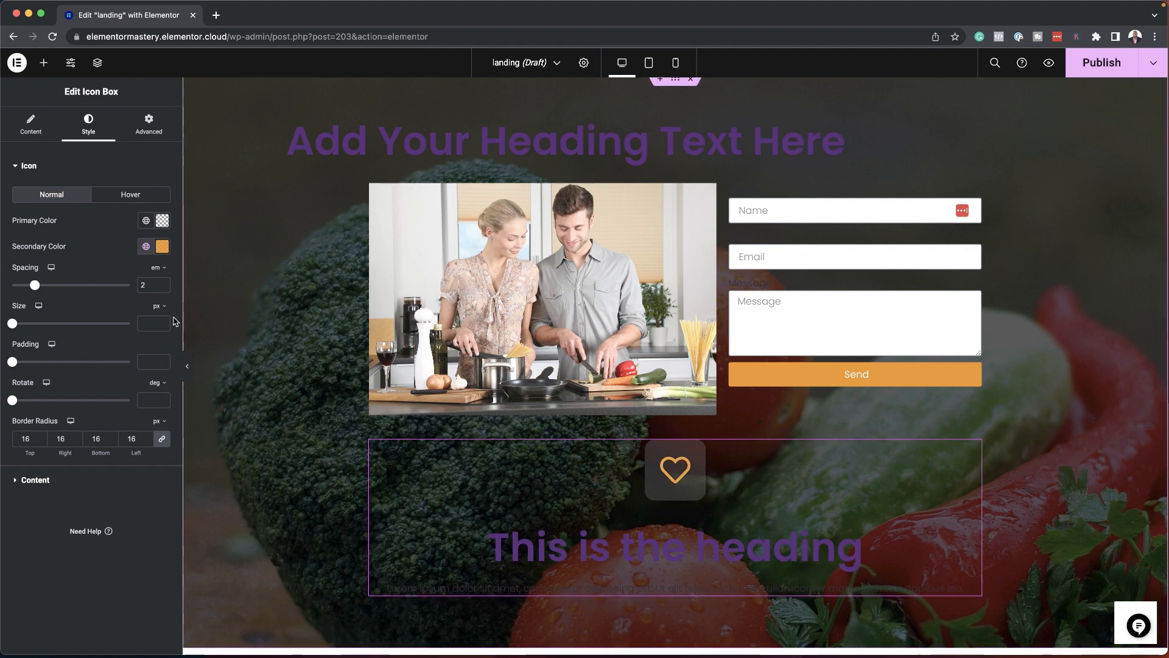
click(16, 166)
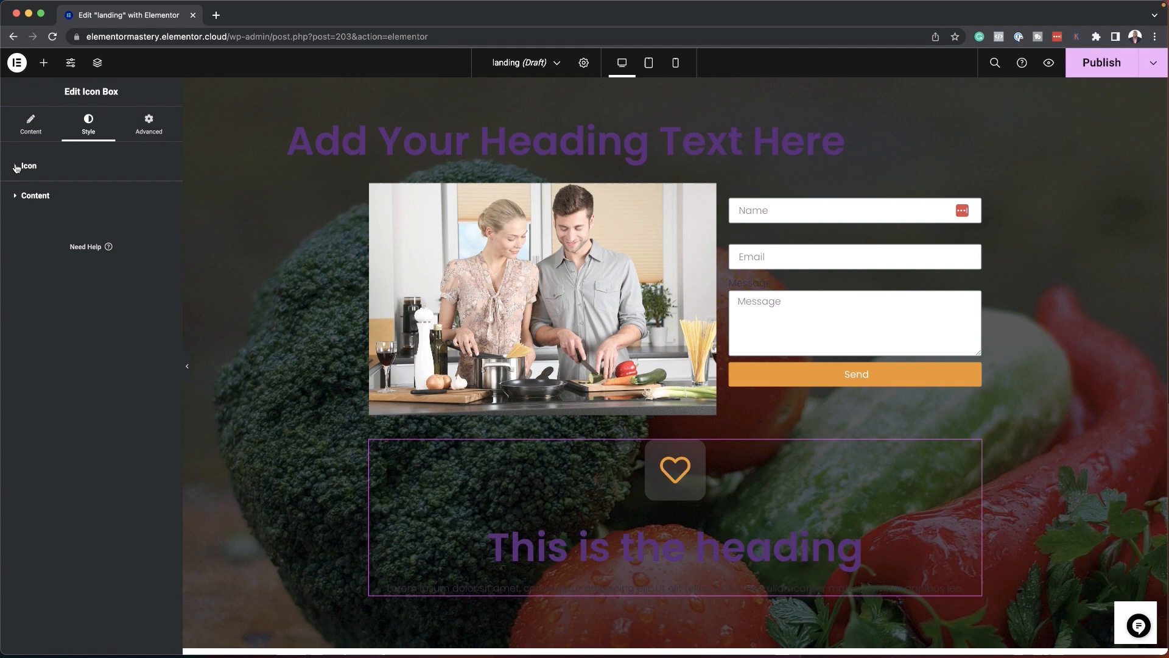
Give the icon box title the global Secondary colour
click(19, 196)
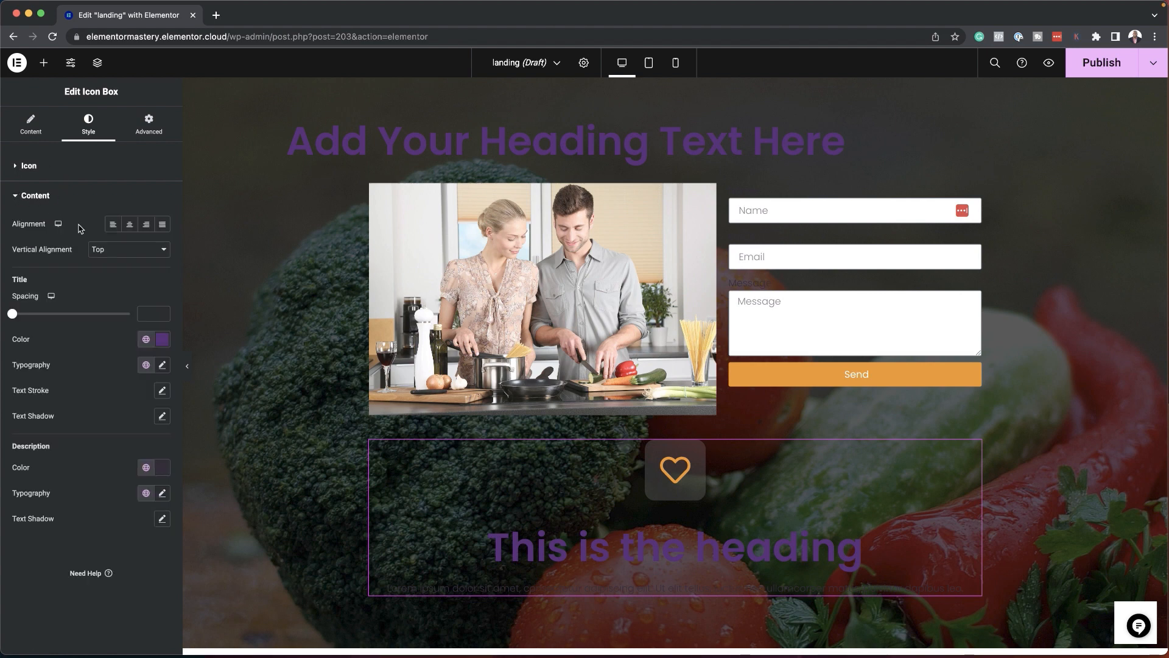
click(147, 340)
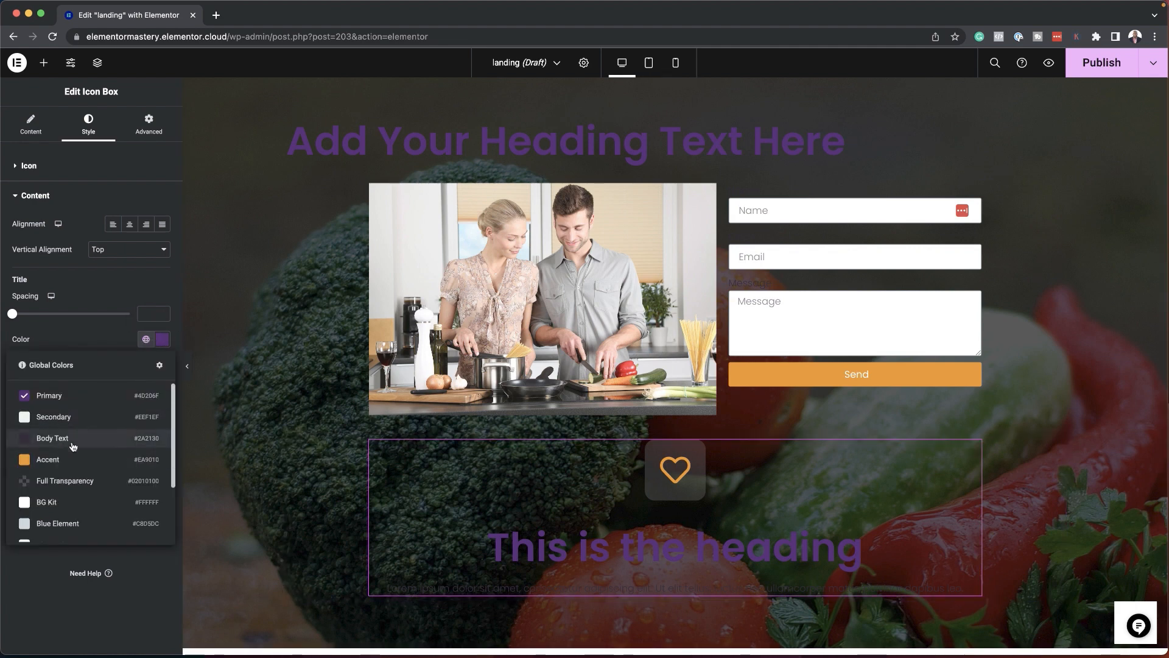
click(64, 417)
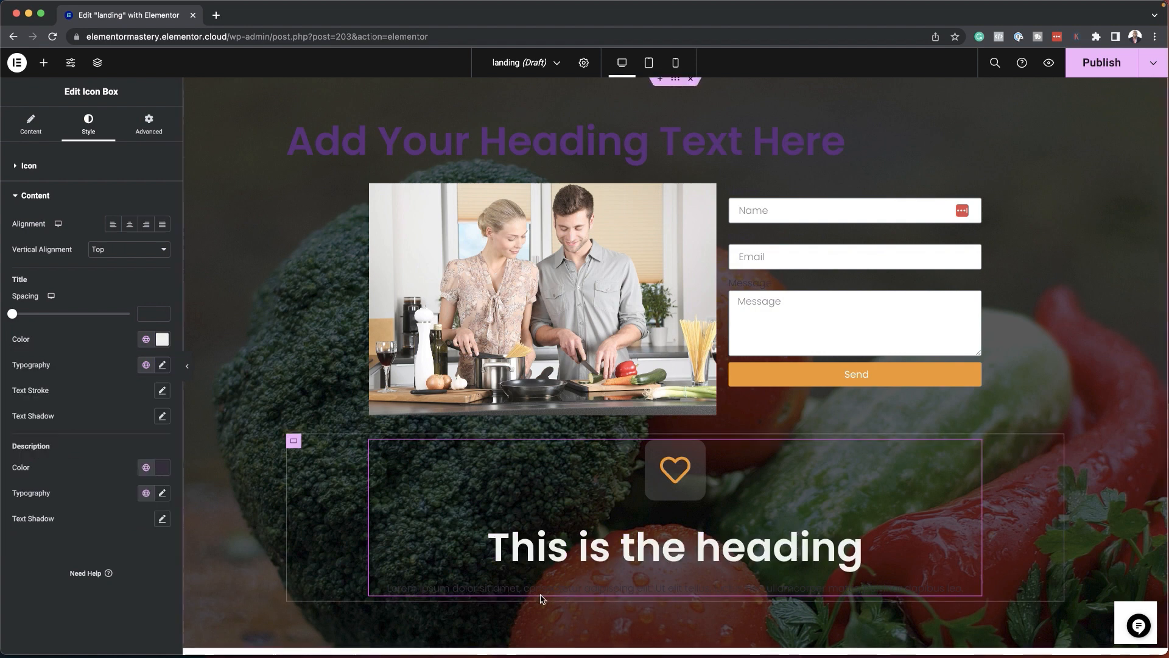
Set the icon box title's font size to 1.2 em
click(164, 365)
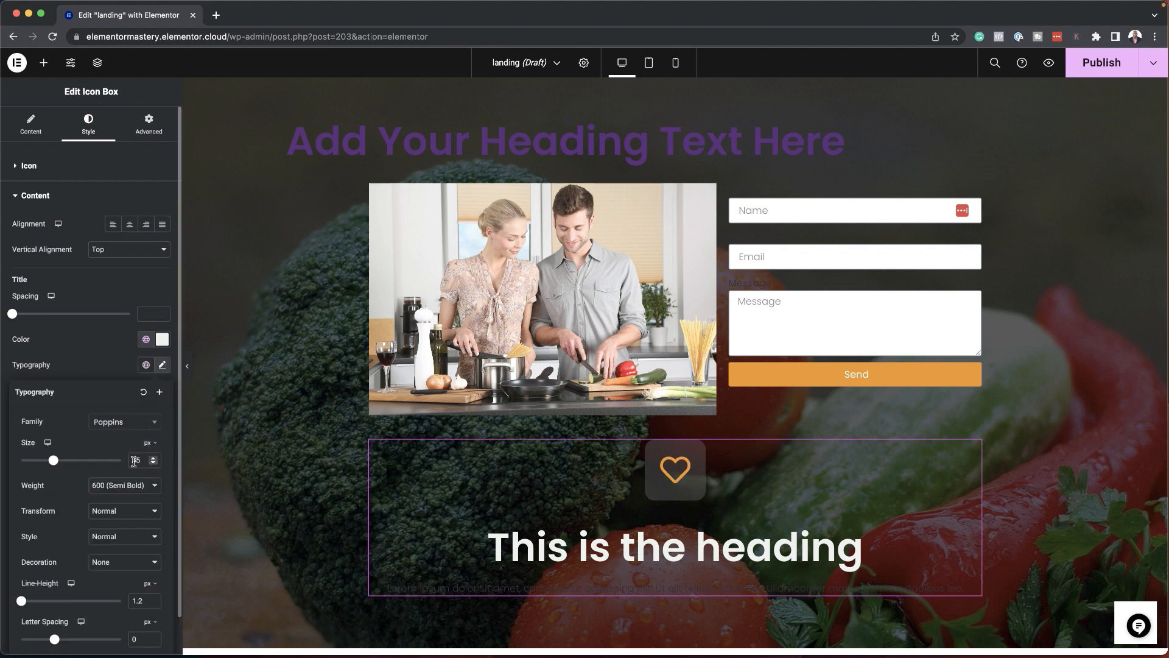
click(151, 449)
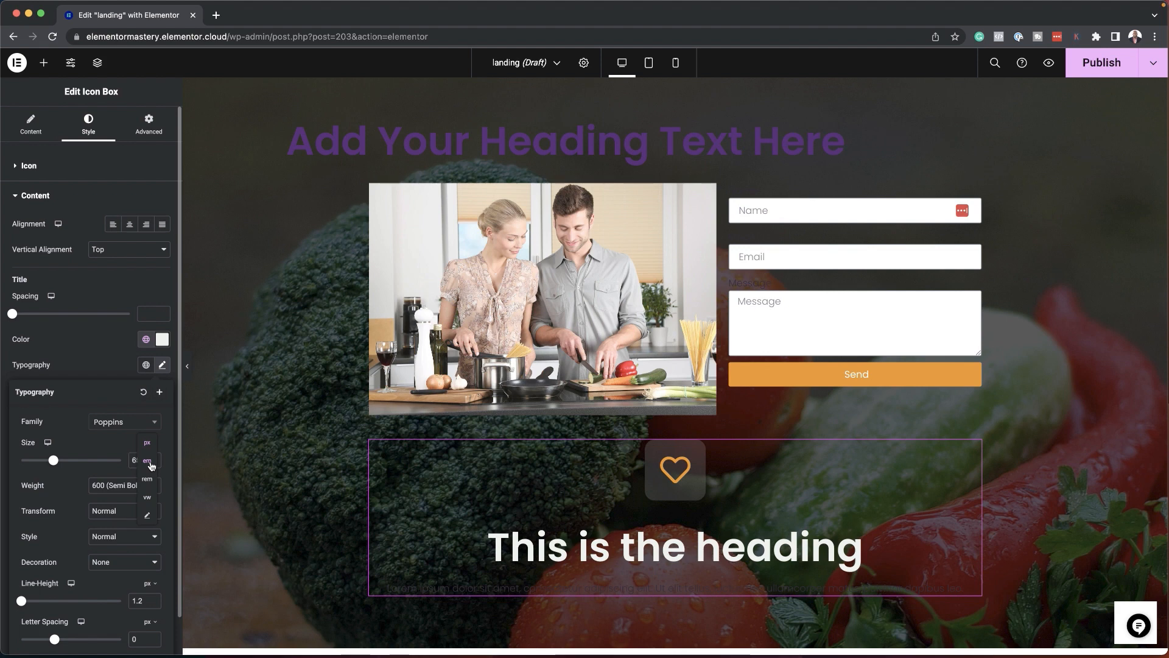
click(152, 466)
key(BackSpace)
key(BackSpace)
text(1.2)
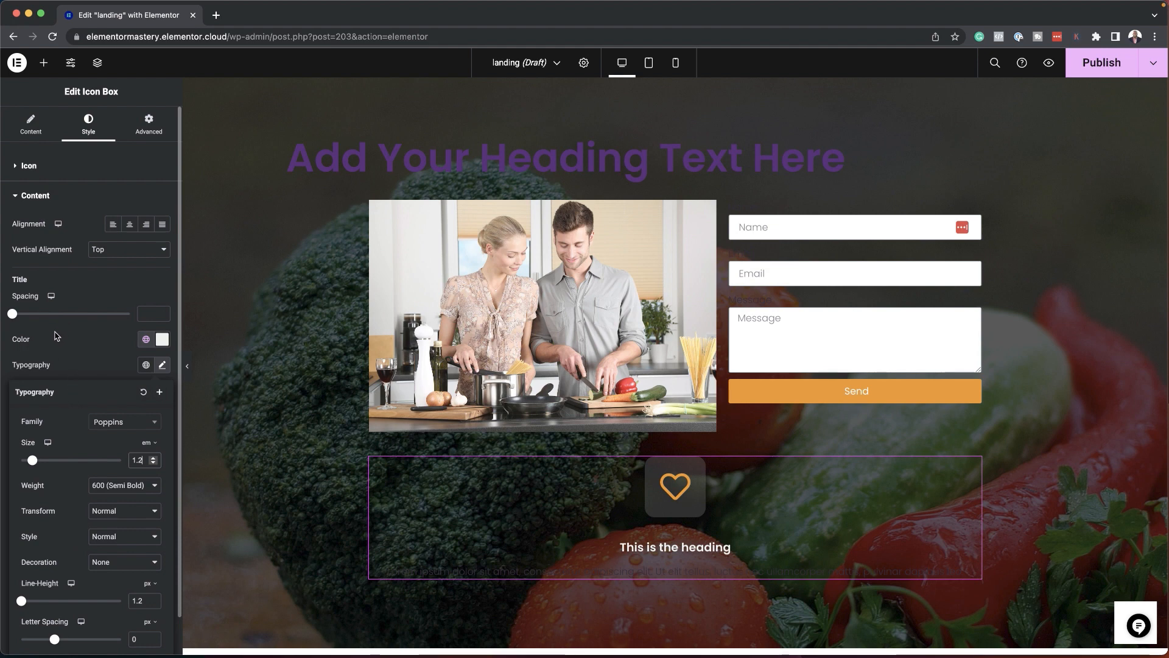
click(74, 357)
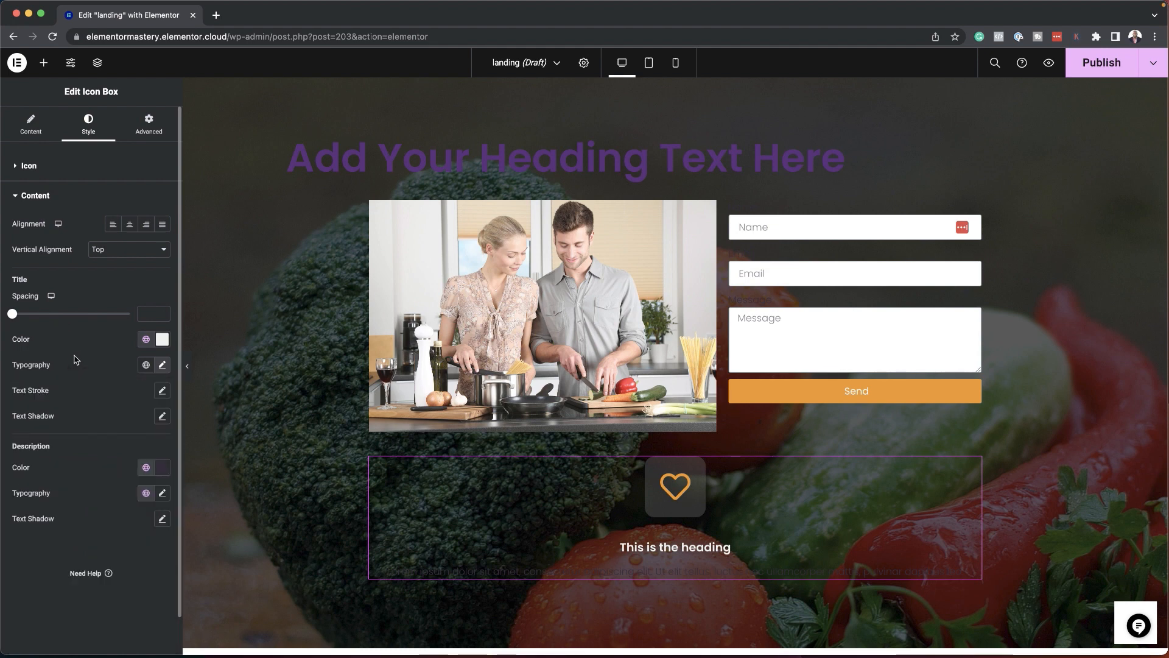
Style the icon box description with the global Secondary colour and 1 em text at weight 400 (Normal)
click(146, 467)
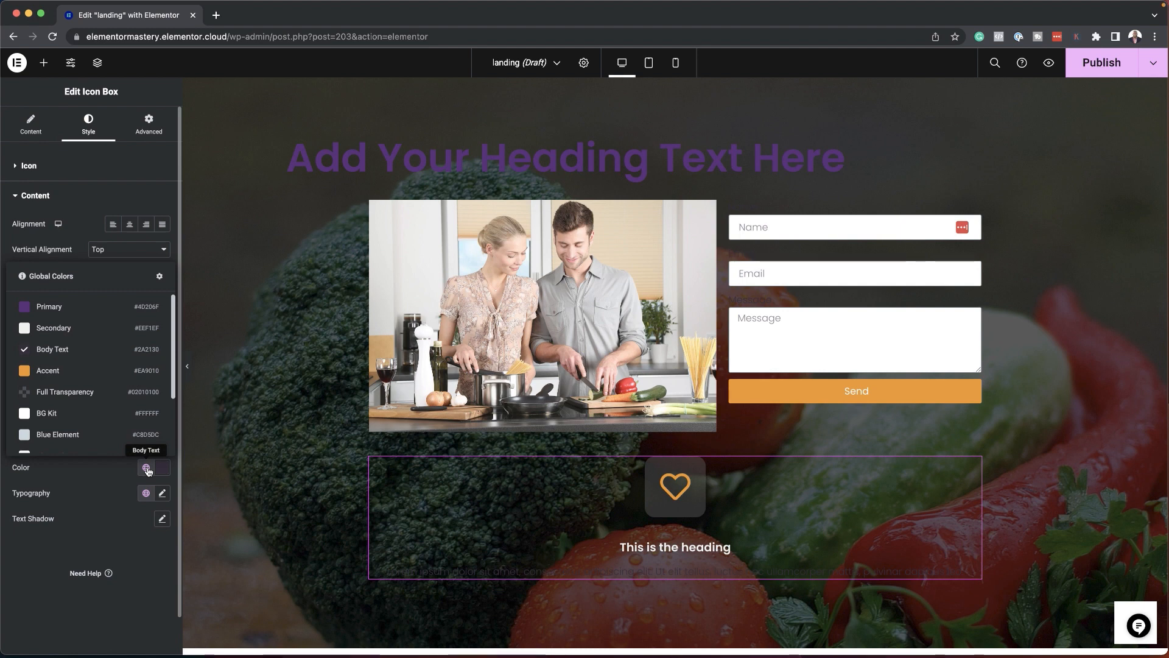
click(70, 328)
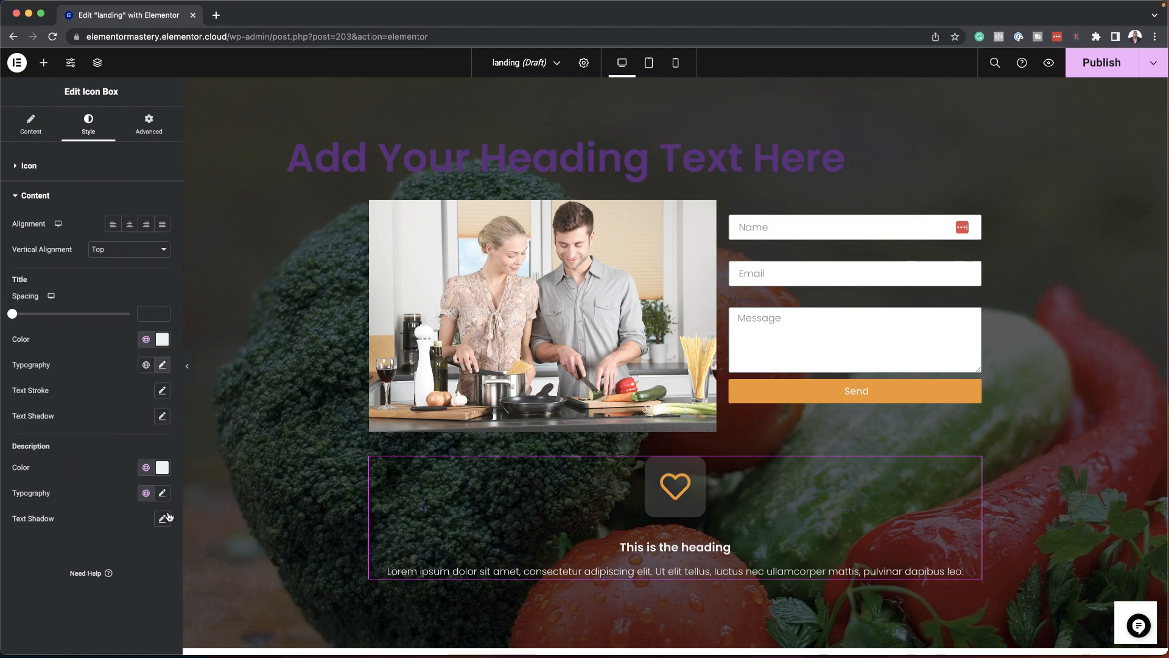
click(162, 494)
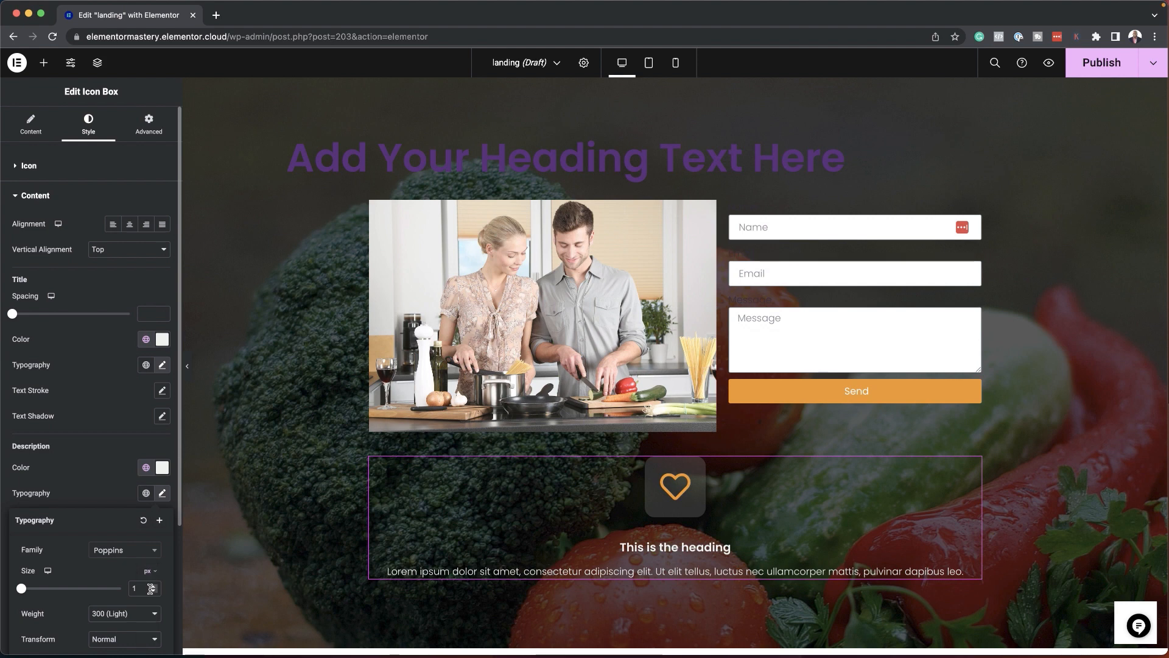
scroll(104, 541, down, 3)
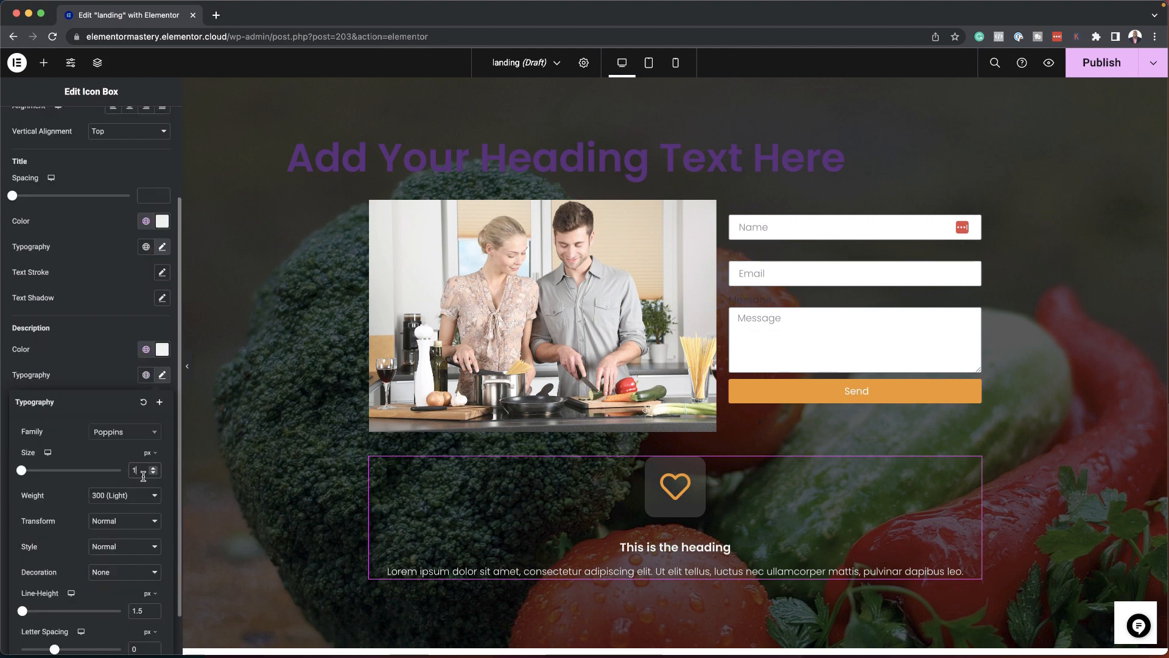
click(150, 455)
click(148, 471)
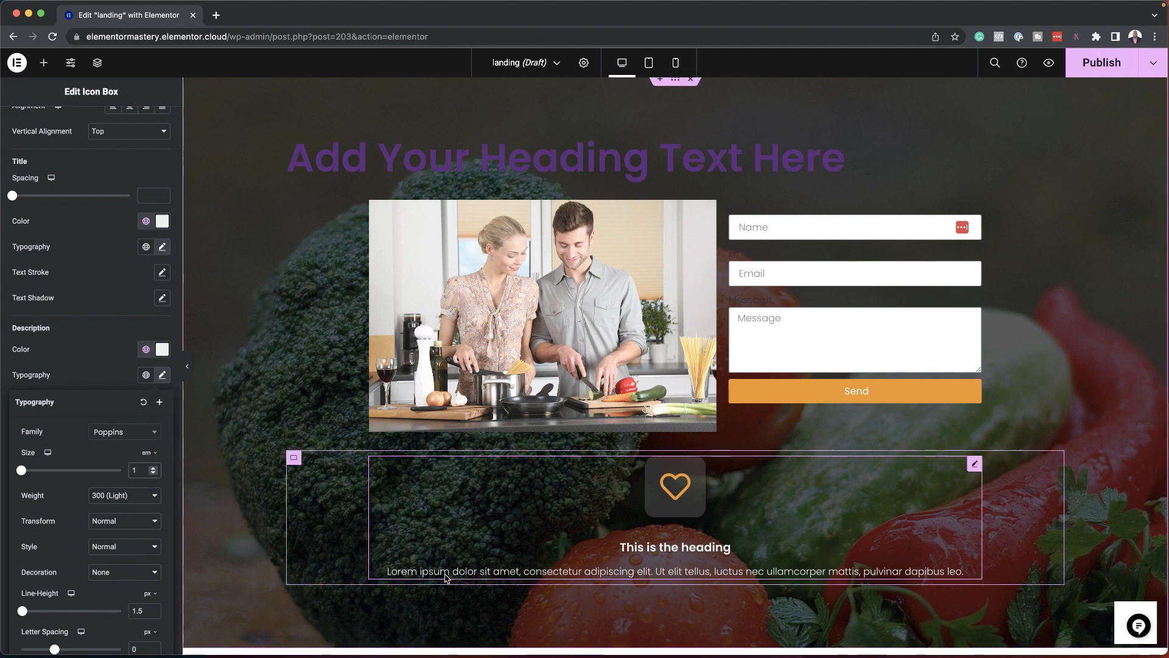
click(123, 499)
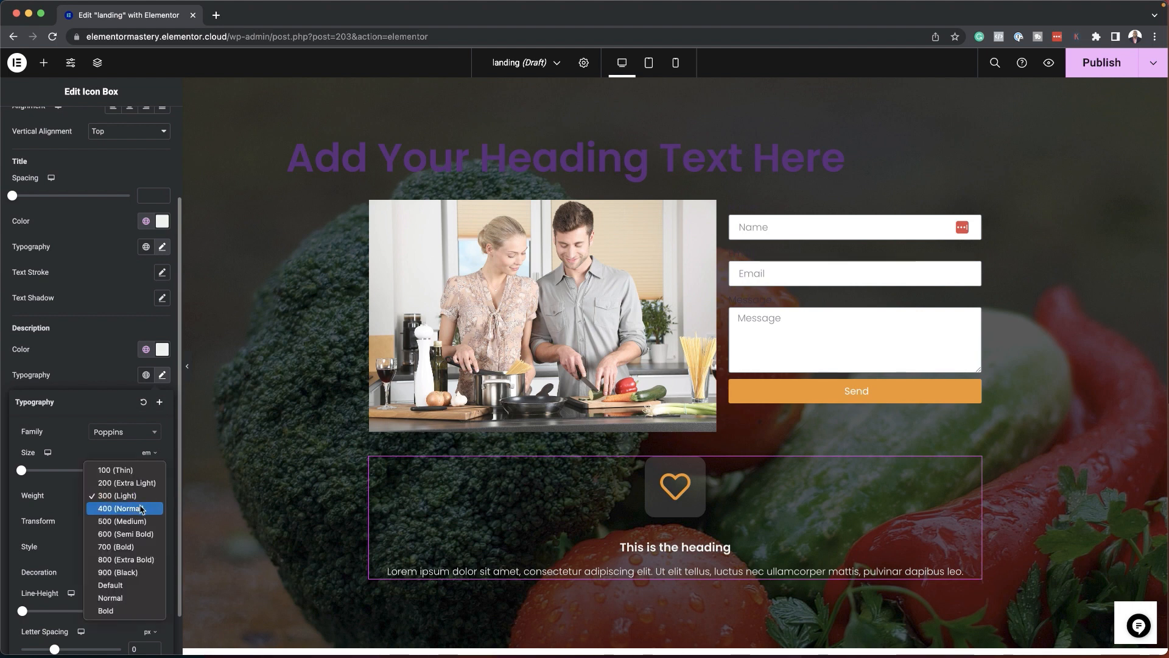
click(141, 508)
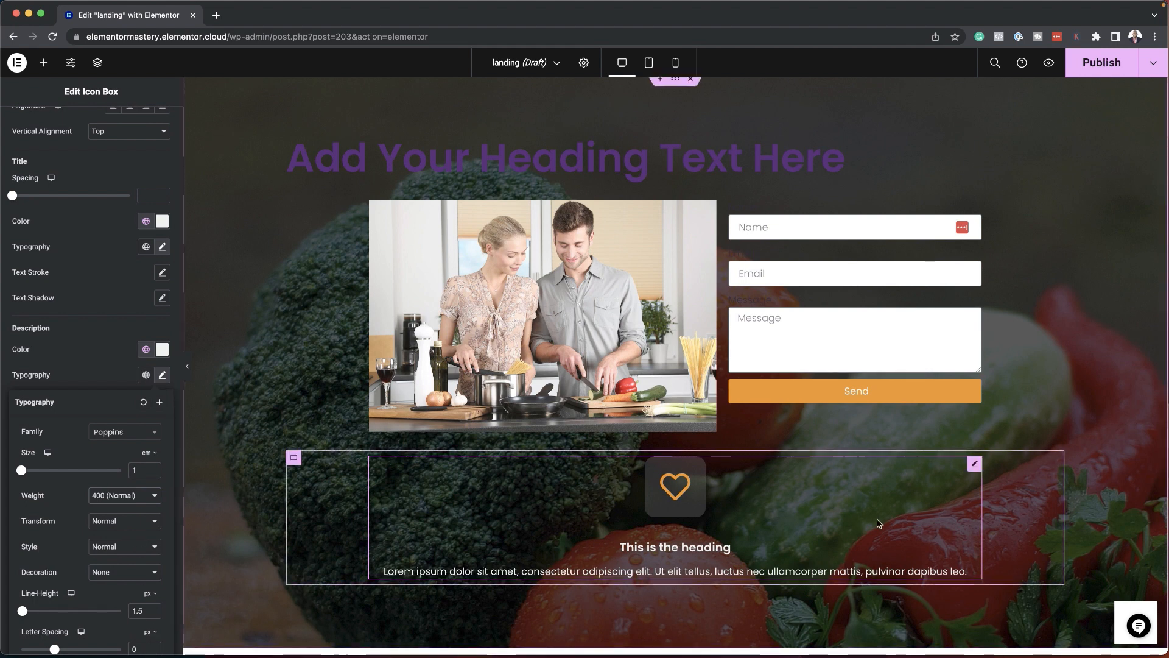
Duplicate the icon box twice and set the parent container's direction to a left-to-right row
right_click(974, 466)
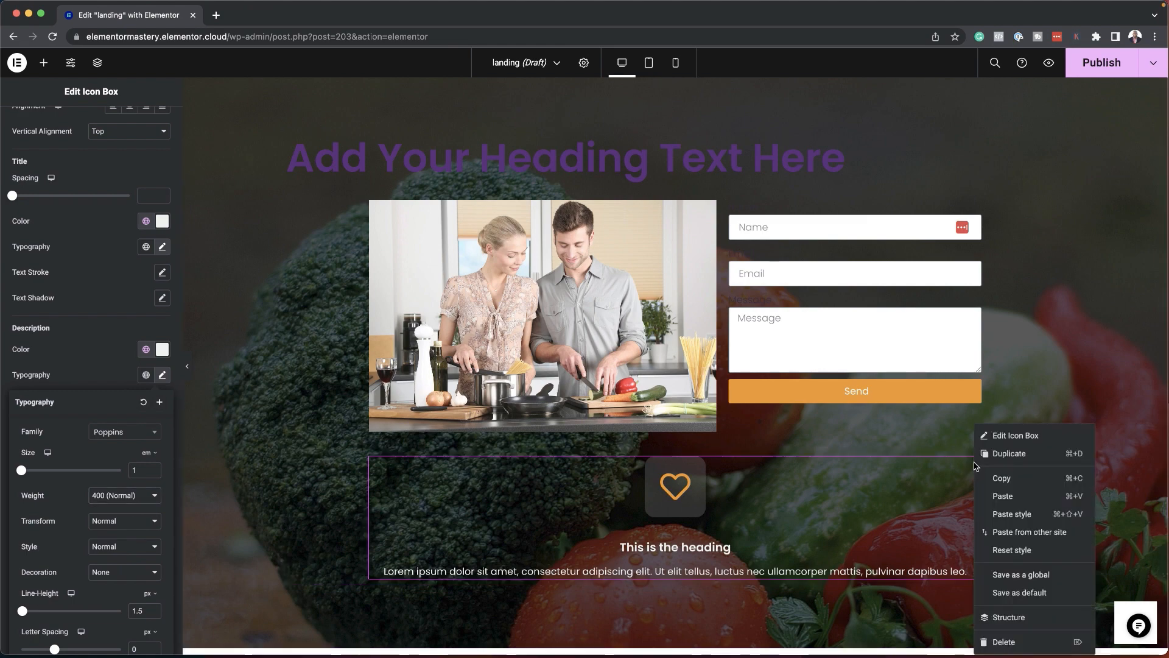
click(997, 453)
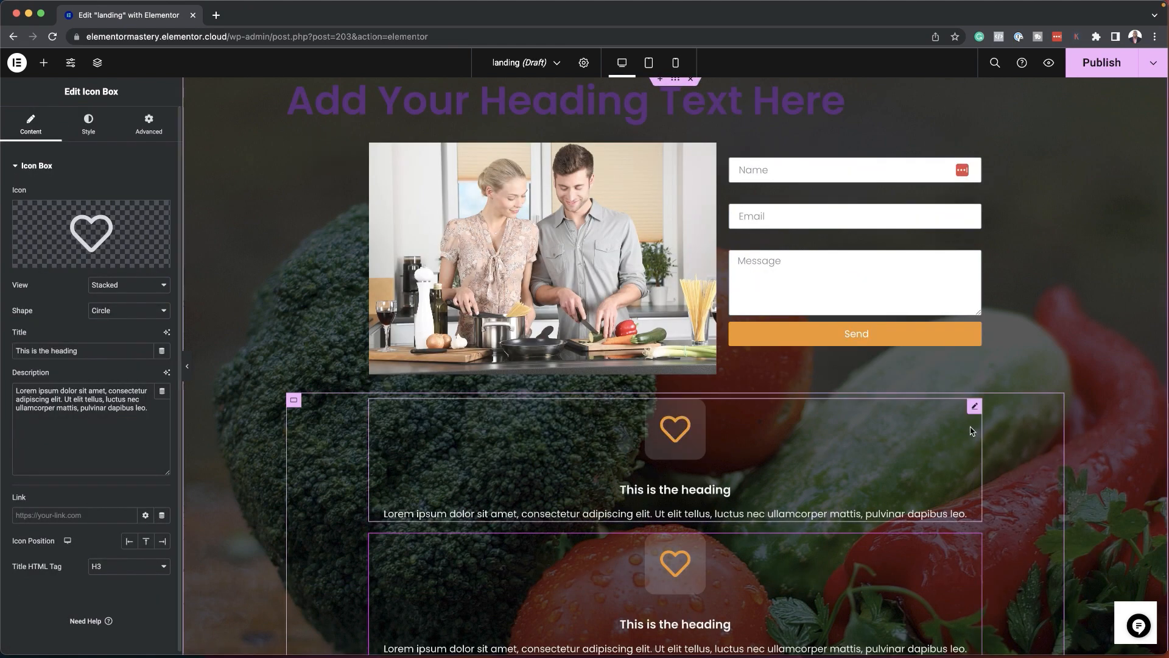
scroll(975, 451, down, 5)
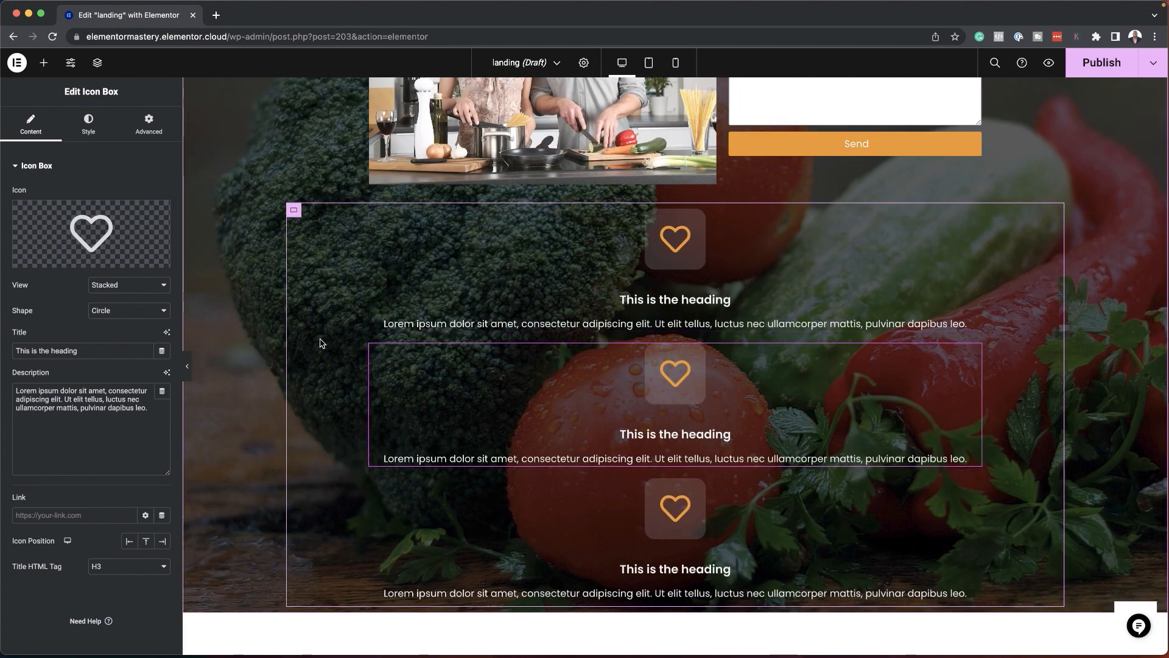
click(295, 212)
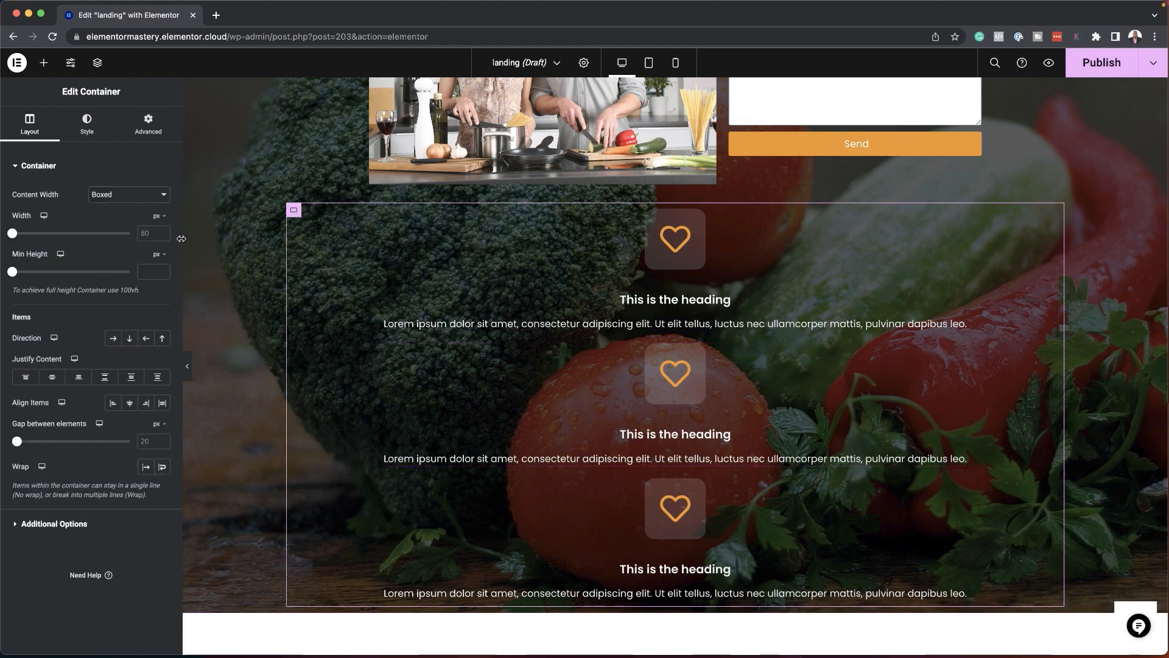
click(112, 338)
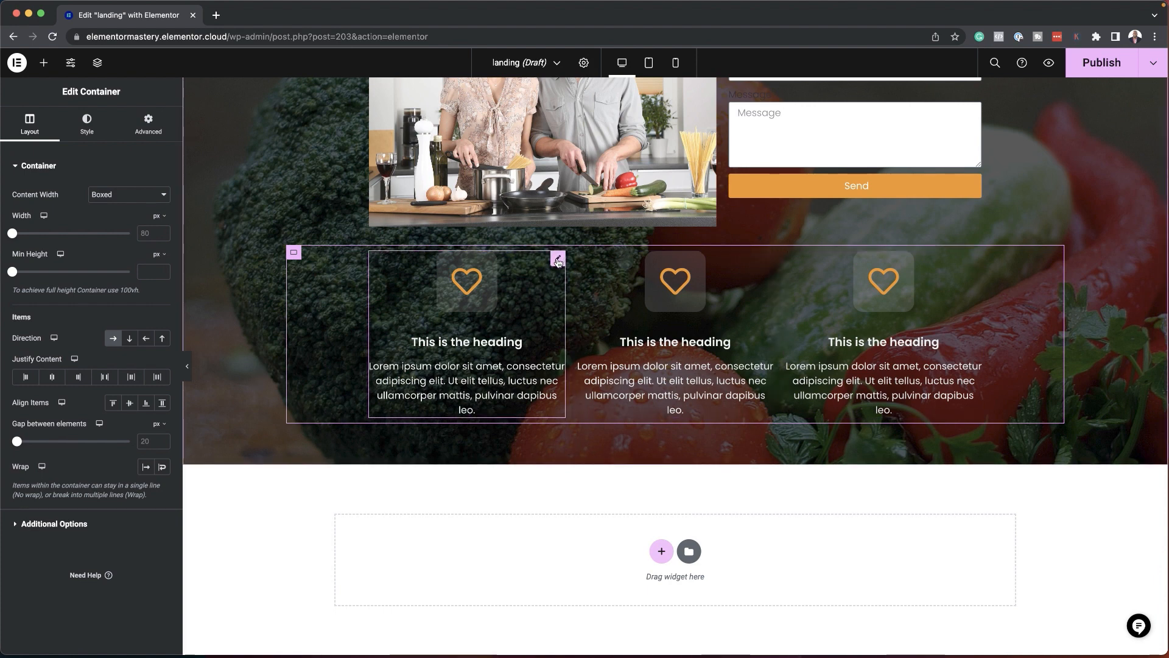
Replace the first icon box's title with "Feature"
click(558, 262)
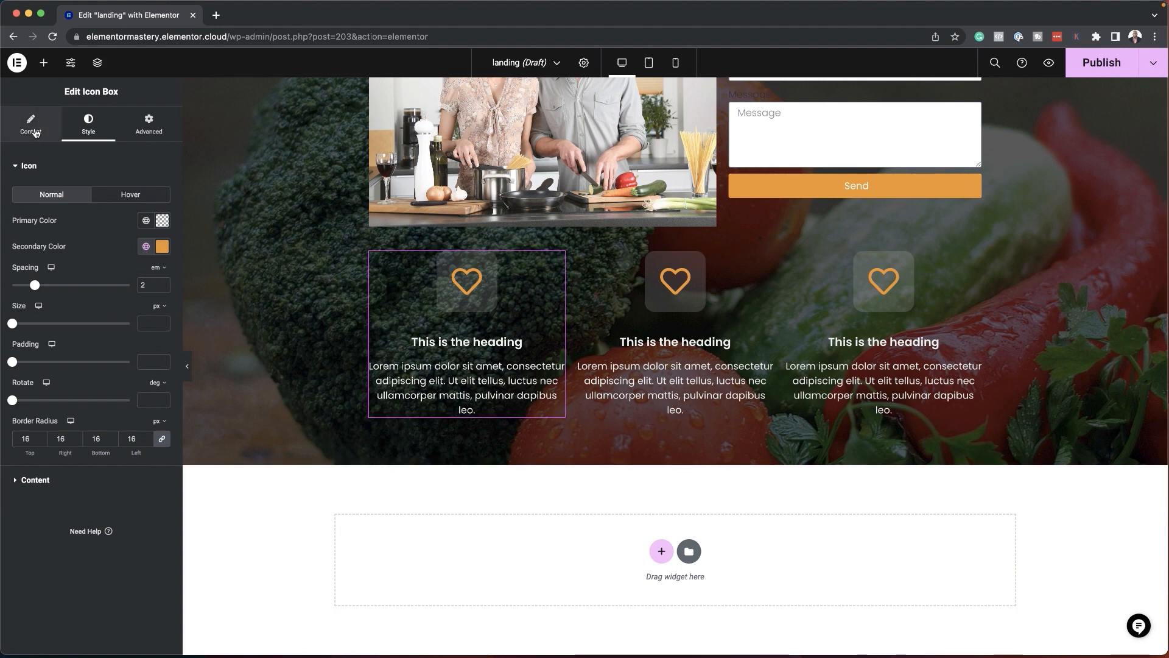
click(34, 126)
double_click(86, 352)
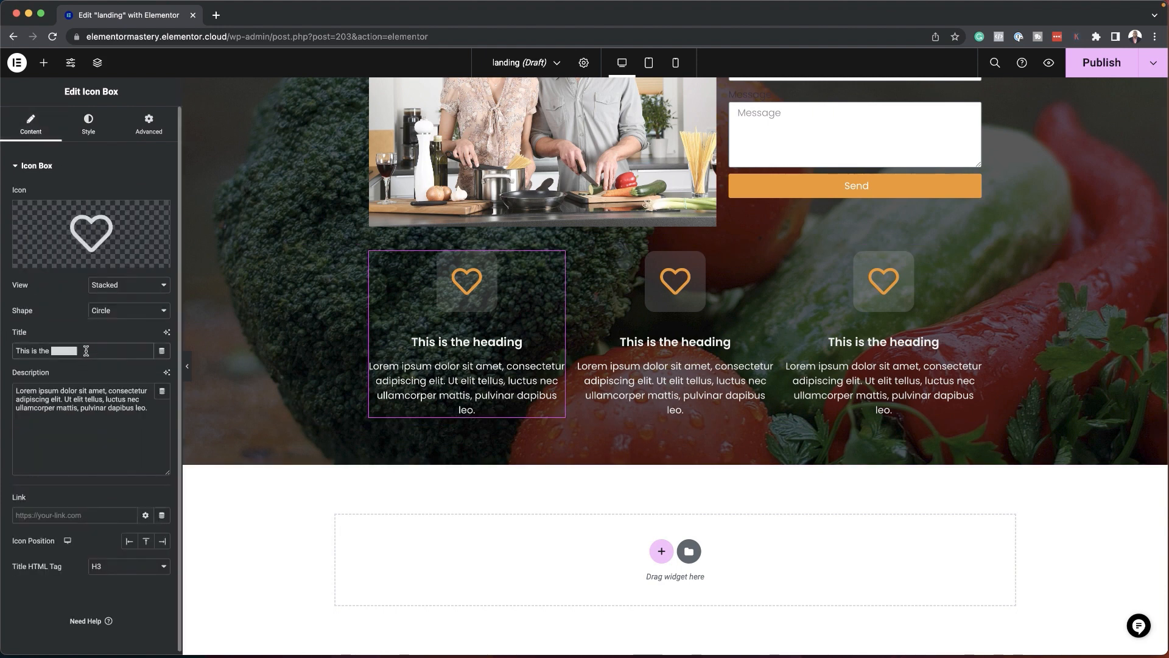
triple_click(86, 350)
text(Feature)
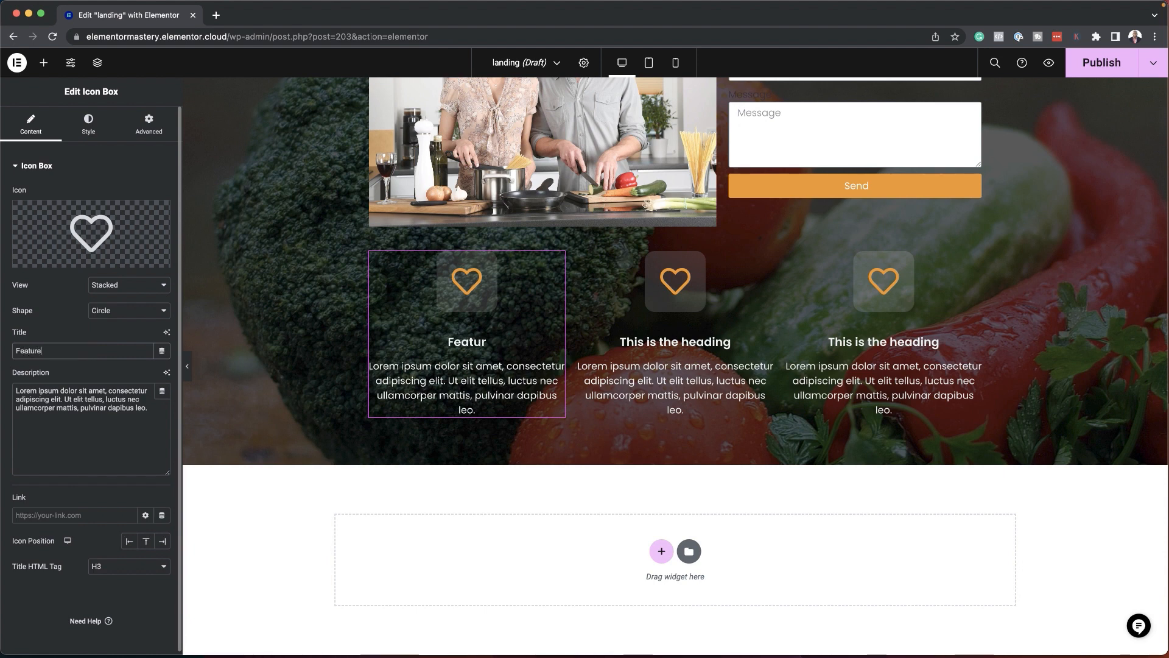
Complete the first icon box's title as "Feature One" and title the second icon box "Feature Two"
text( One)
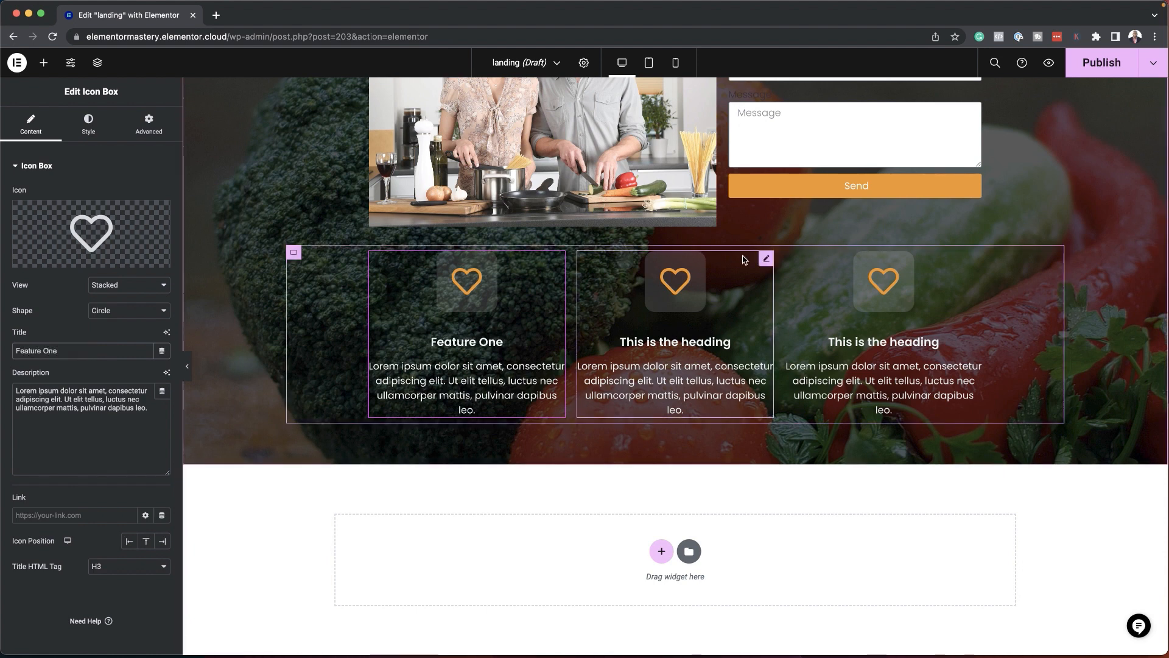
click(767, 259)
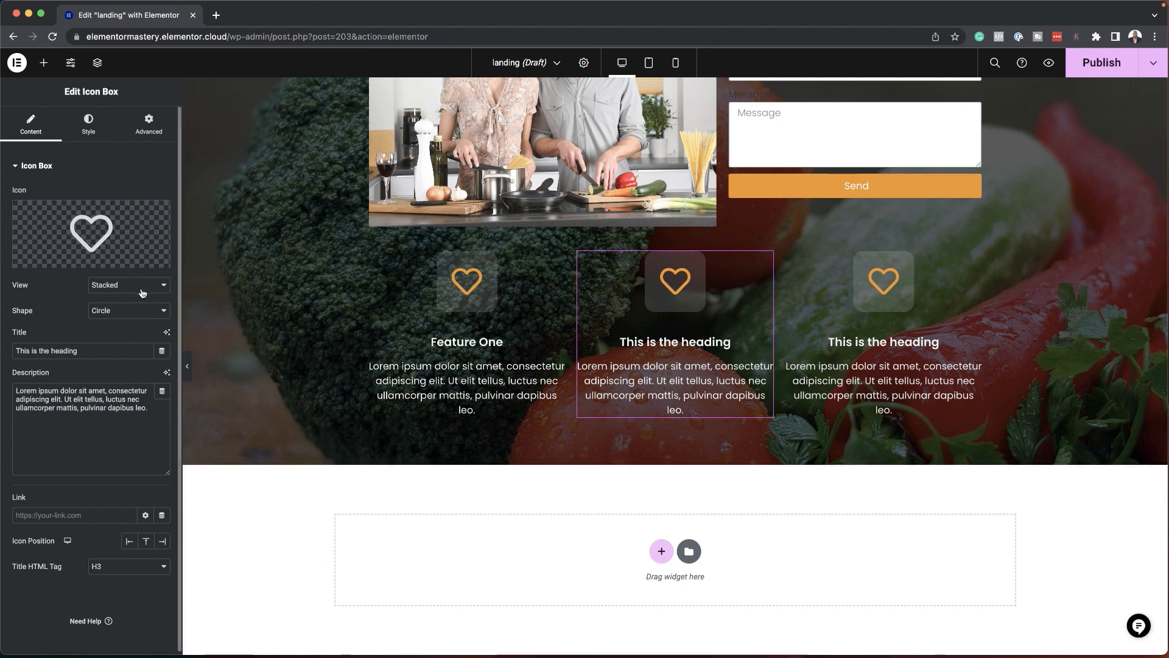
triple_click(93, 353)
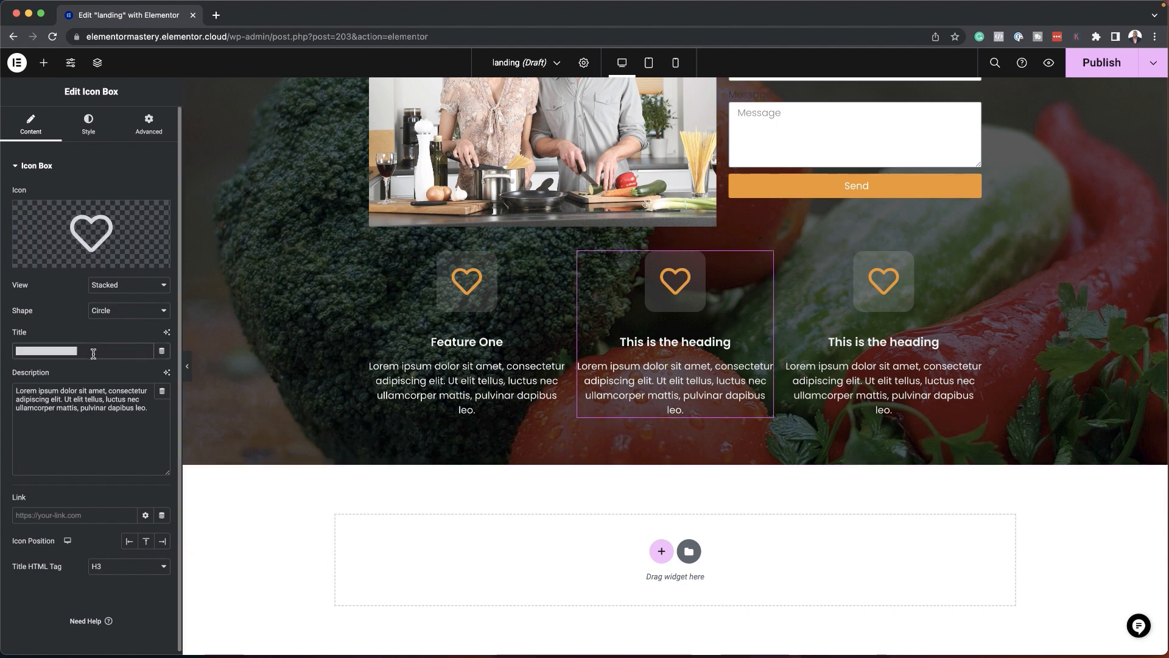
text(Featu)
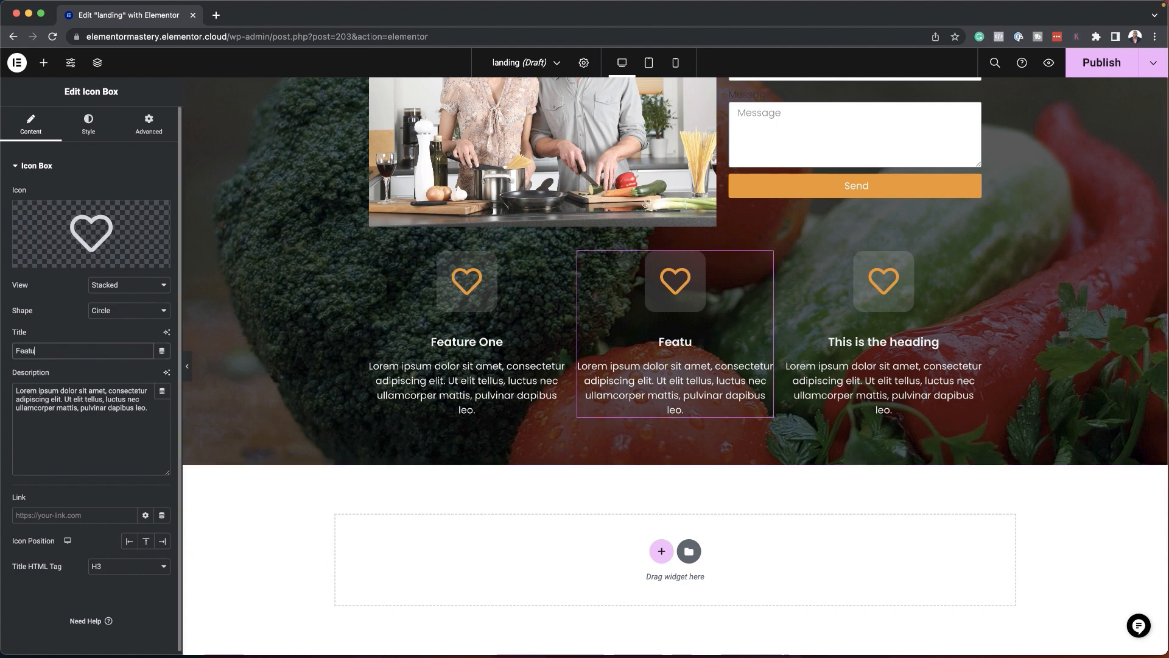
text(re Two)
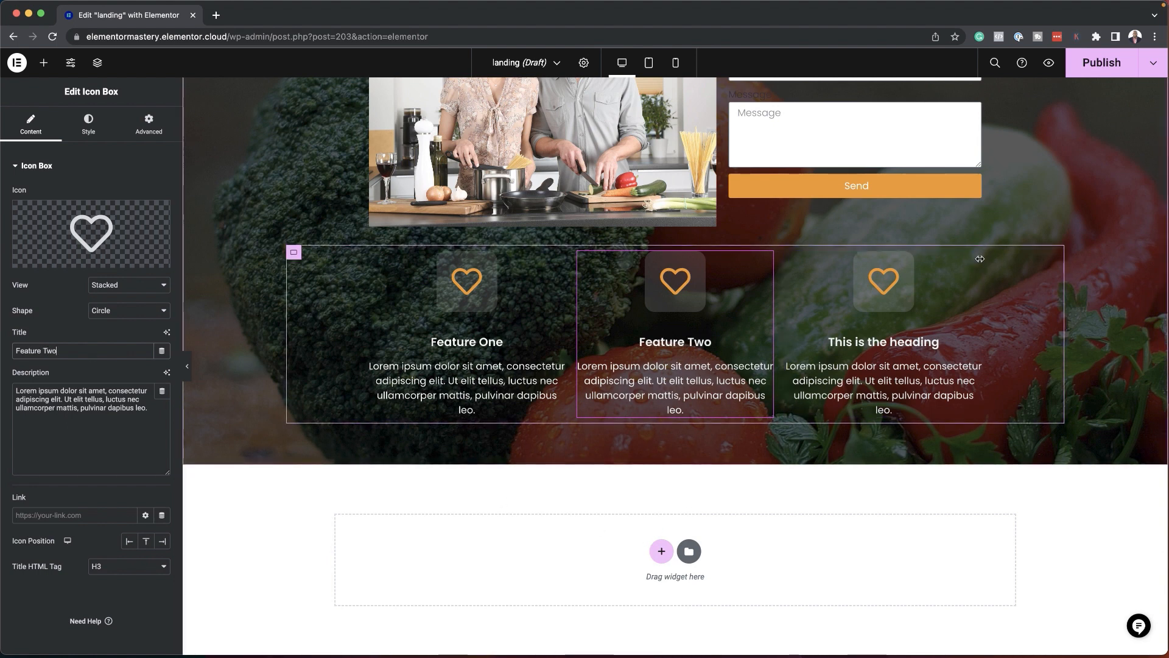
Replace the third icon box's title with "Feature Three"
click(975, 259)
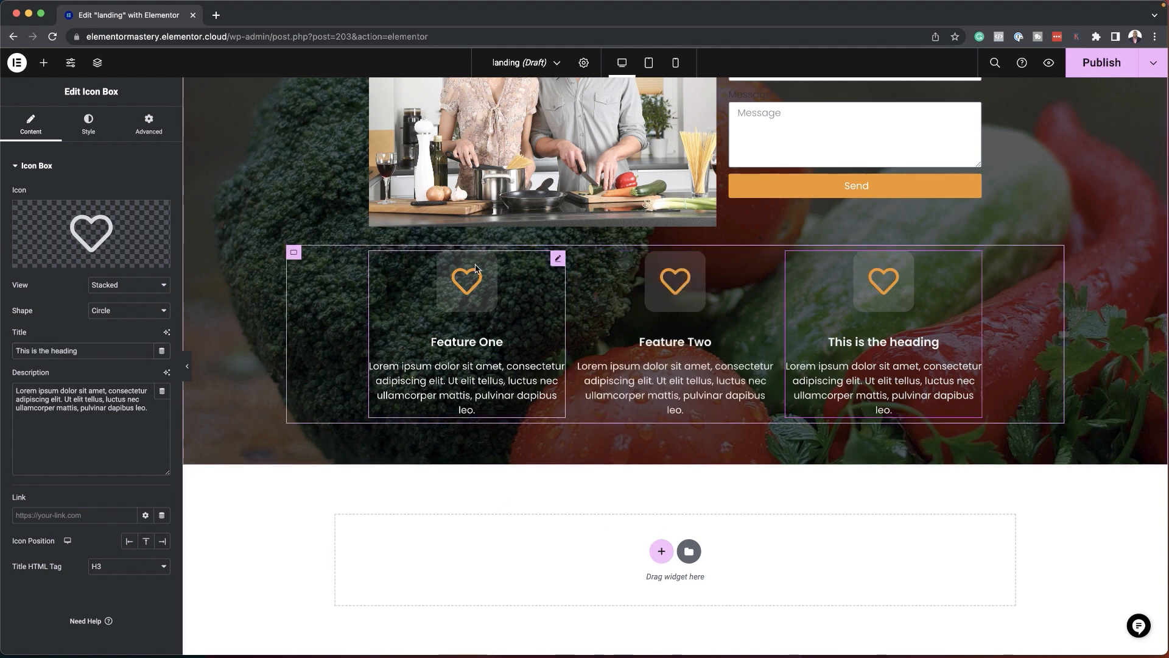
triple_click(93, 347)
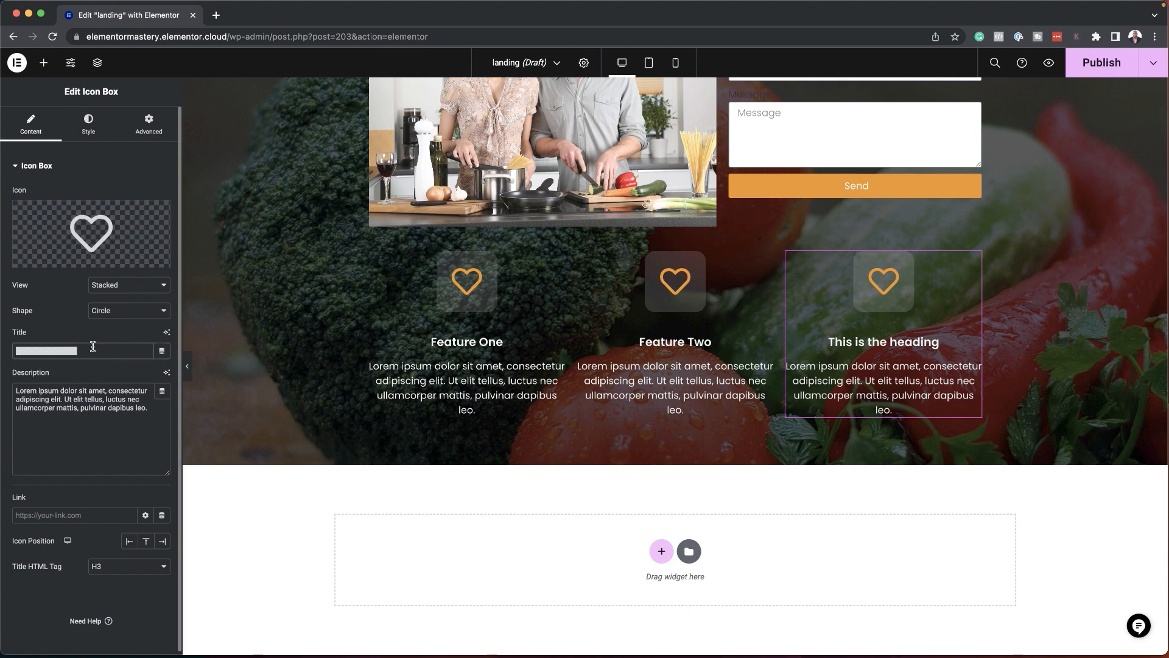
text(Featu)
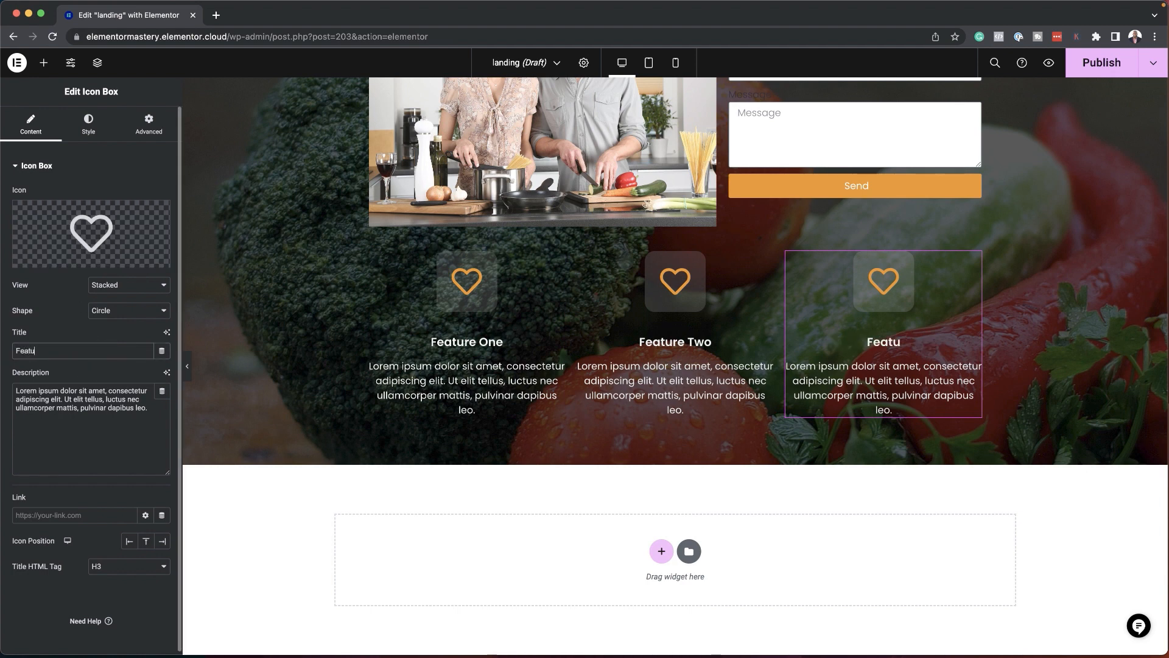
text(re Three)
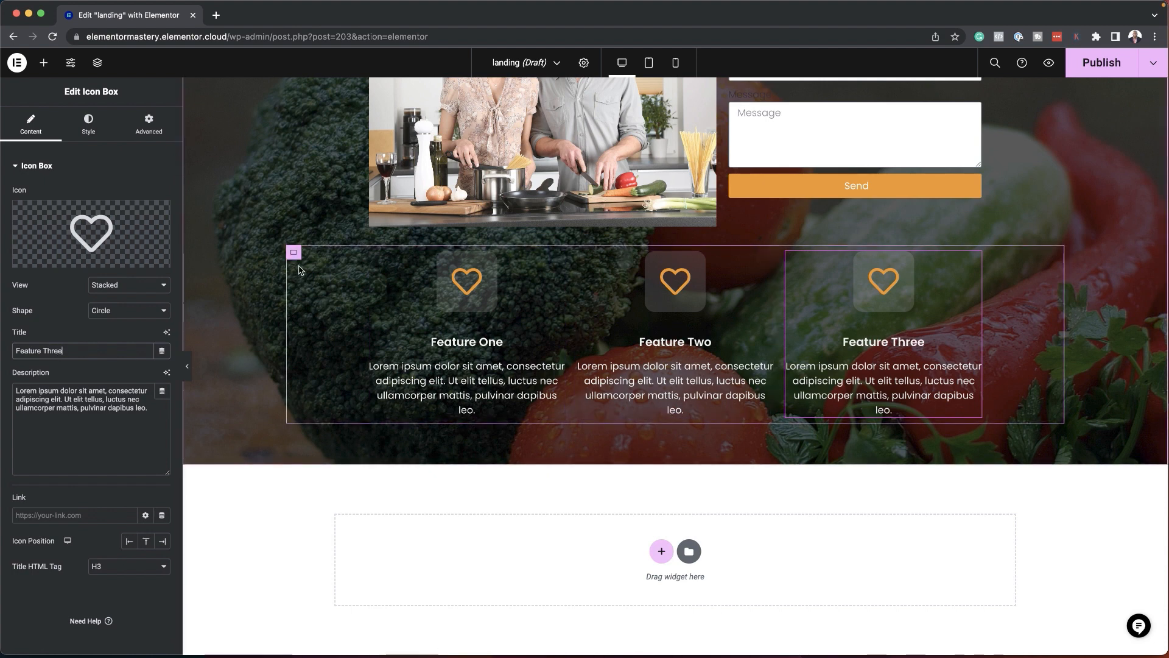
Set the icon box container's content justification to Space Evenly and its wrap option to No Wrap
click(295, 254)
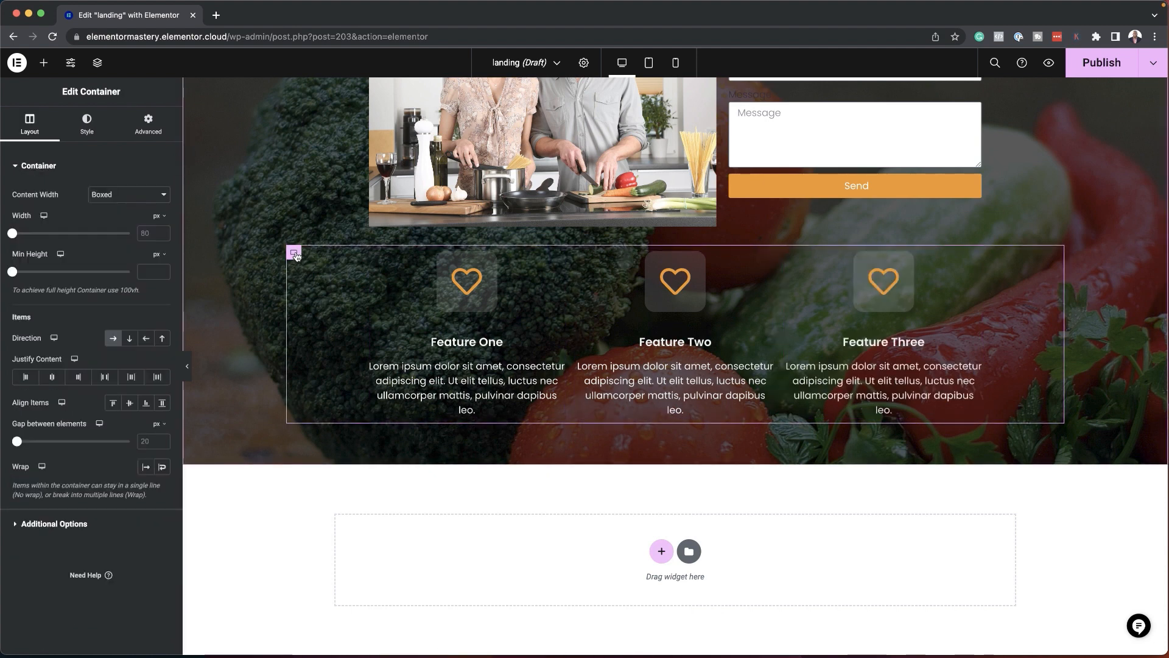
click(158, 377)
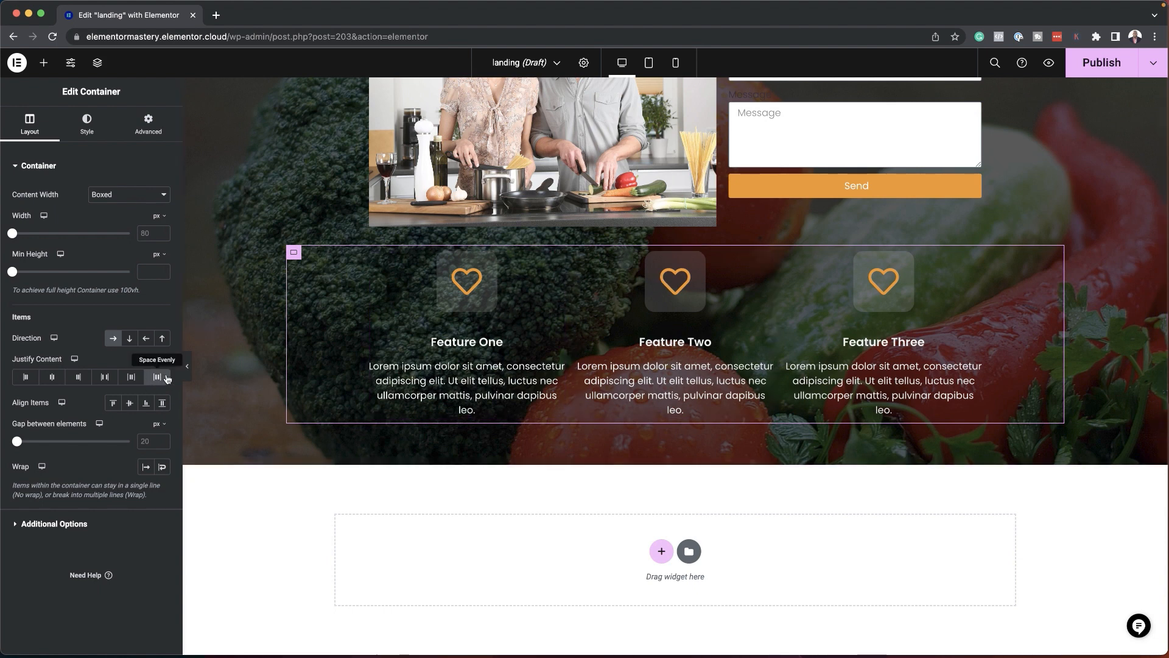
click(163, 467)
click(146, 467)
Open the icon library for the Feature Two icon box, search for "health" and clear the search
scroll(481, 307, up, 3)
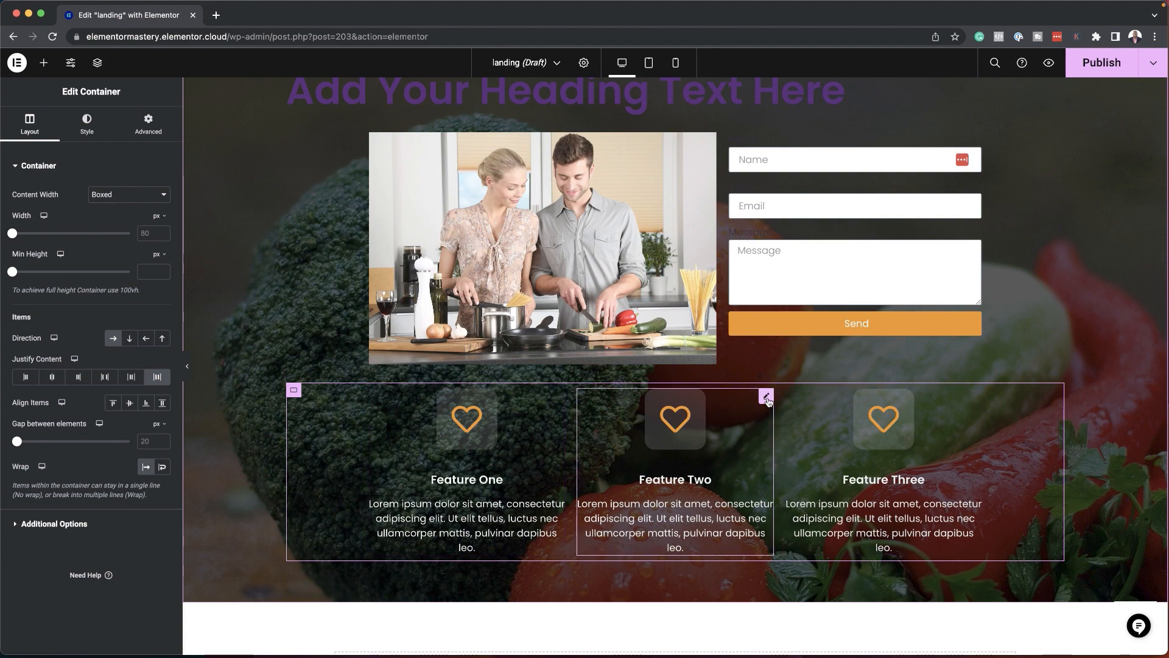
click(766, 397)
click(107, 236)
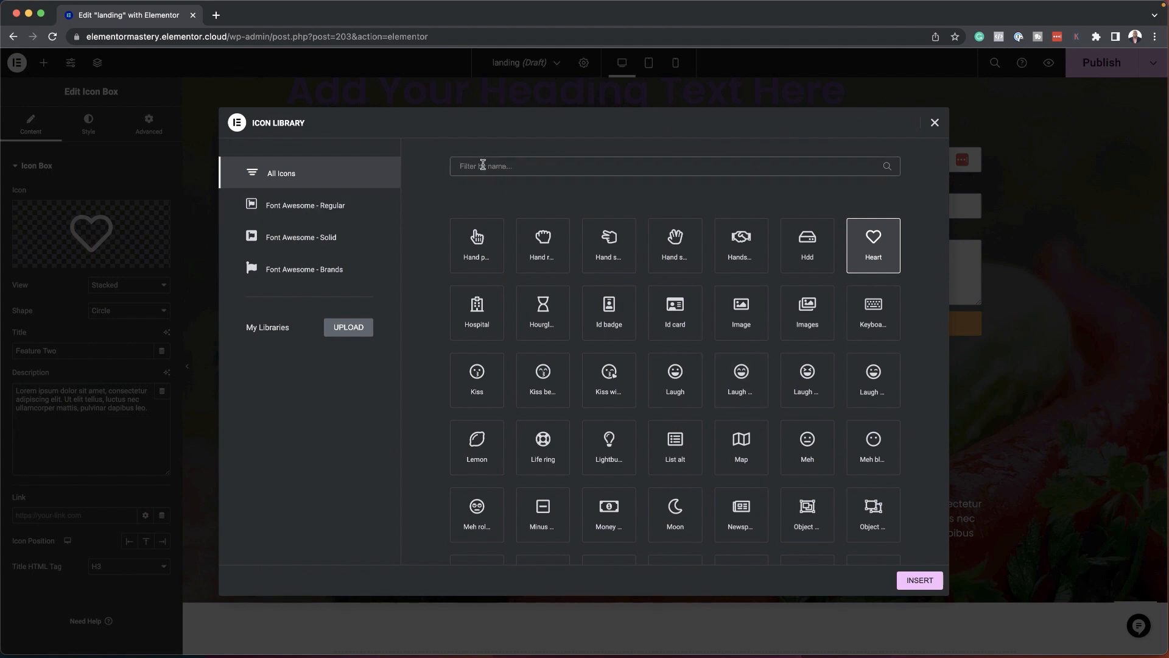
text(health)
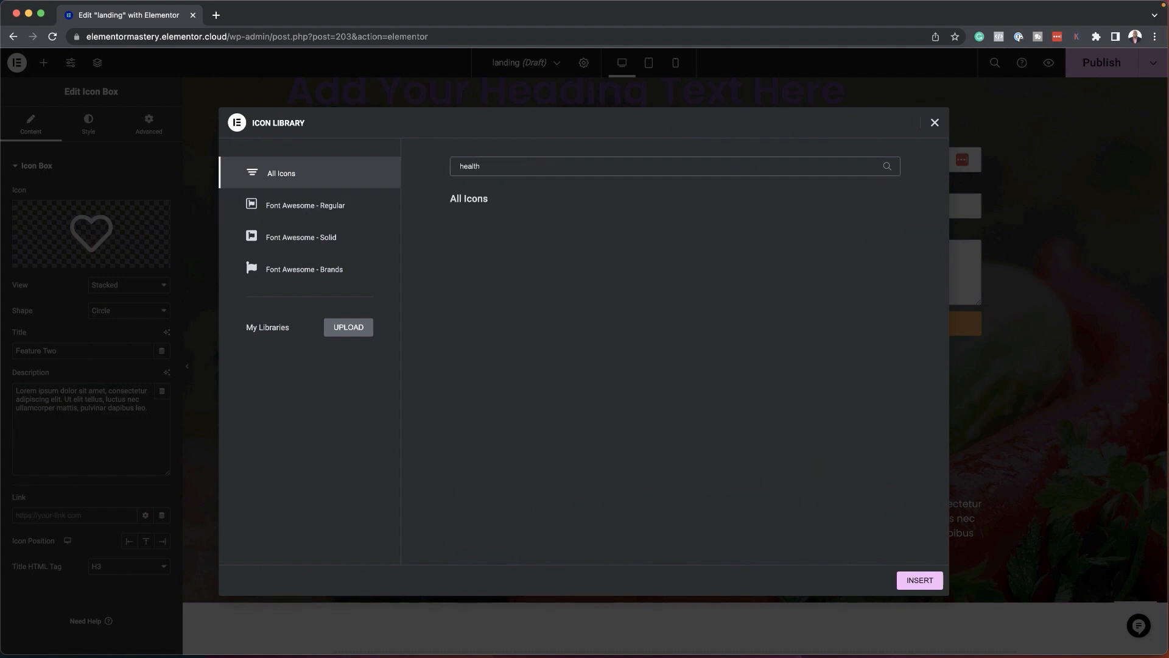
key(BackSpace)
key(BackSpace)
key(BackSpace)
key(BackSpace)
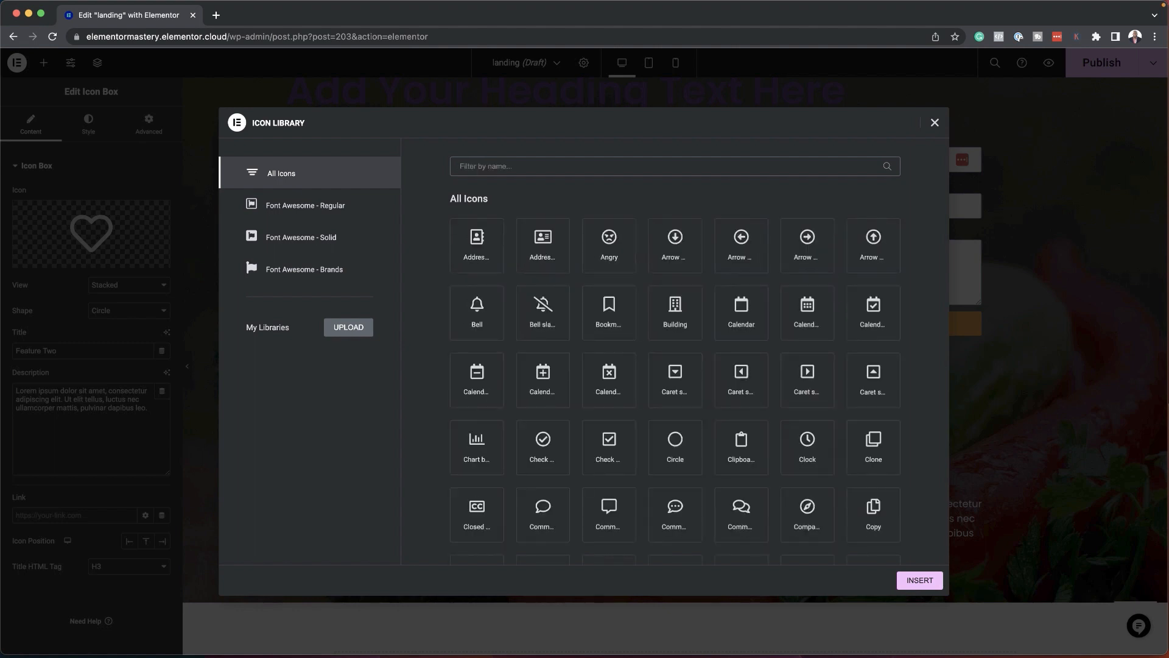
Replace the Feature Two icon with the level balance scale from the Font Awesome - Solid set
click(312, 244)
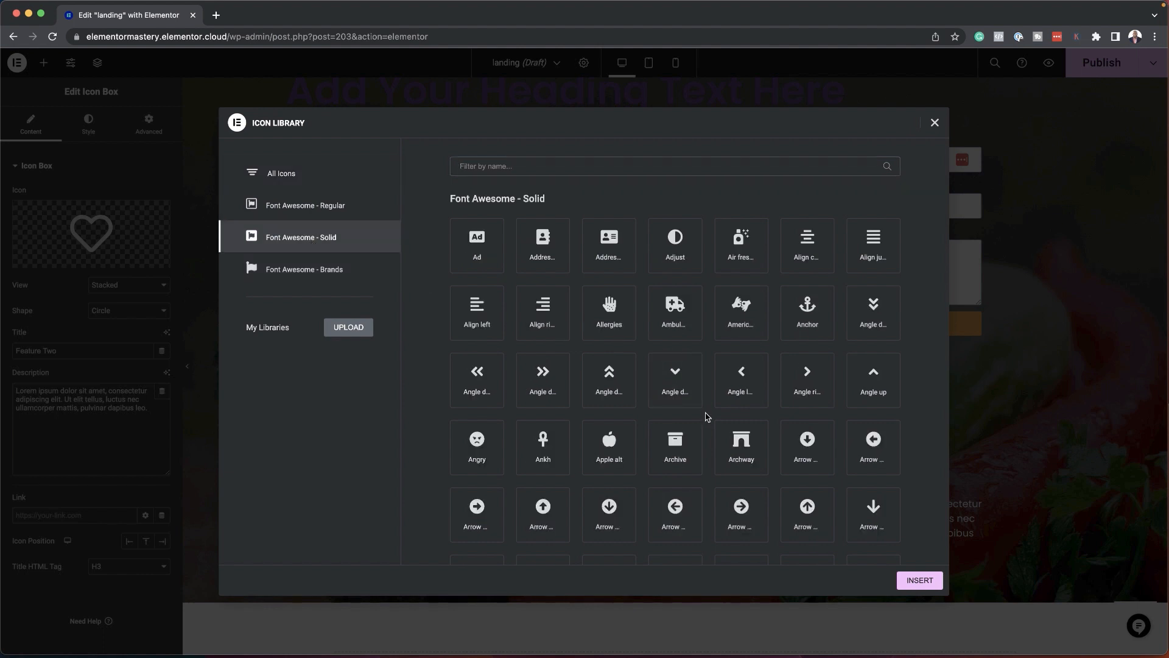
scroll(708, 418, down, 3)
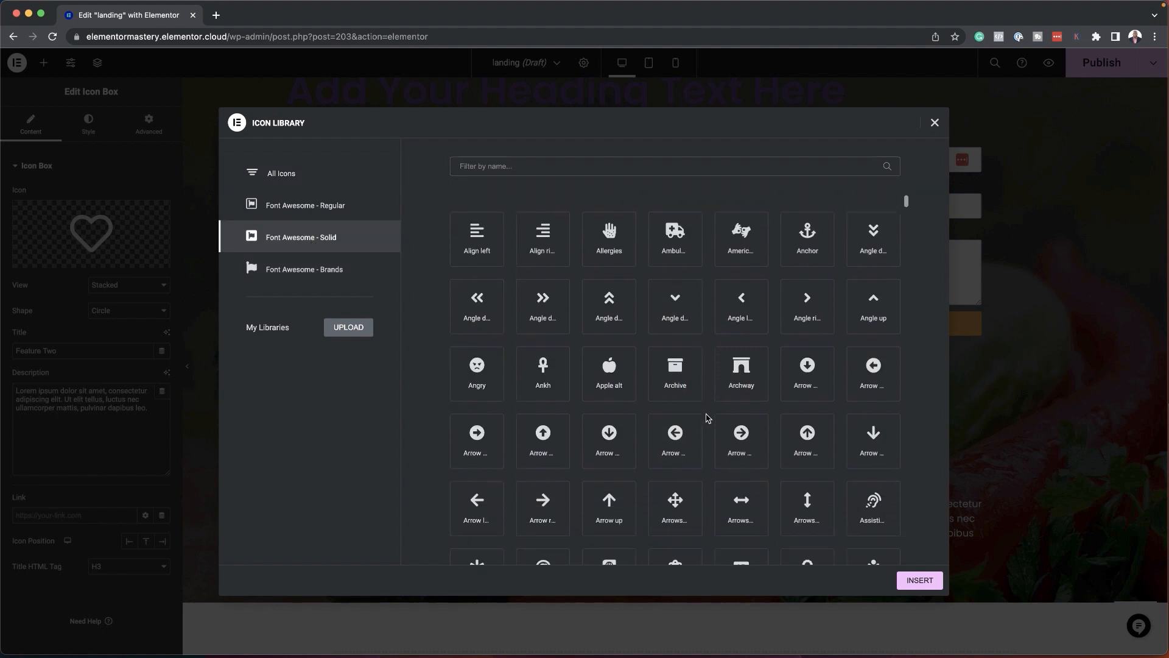
scroll(708, 417, down, 5)
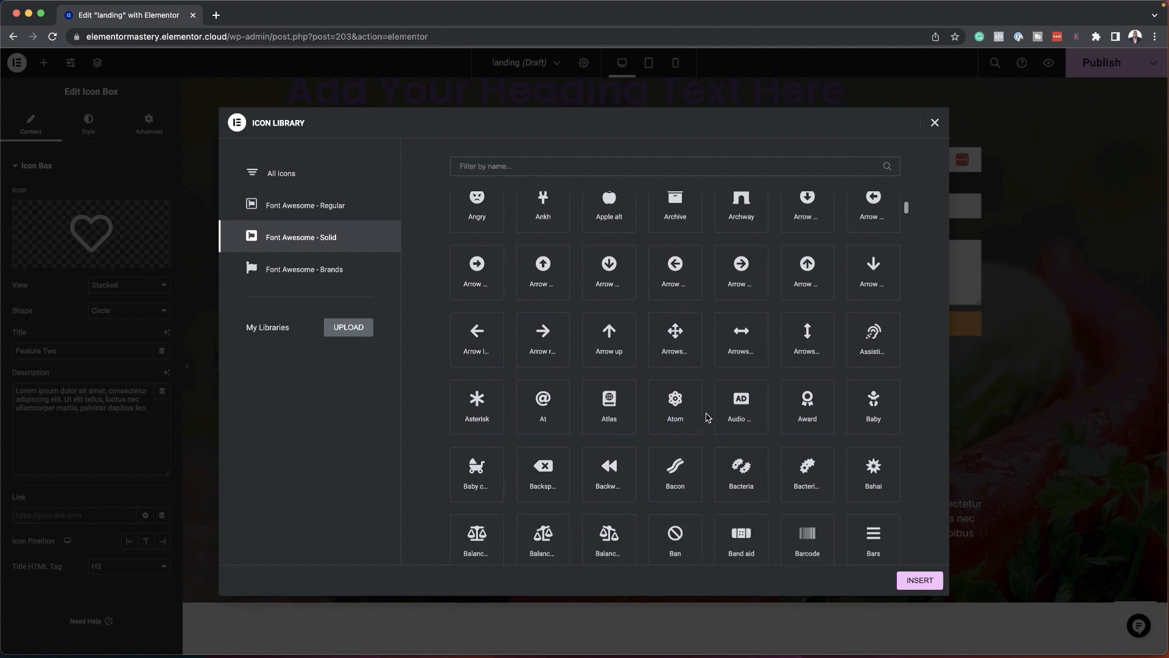
scroll(708, 418, down, 5)
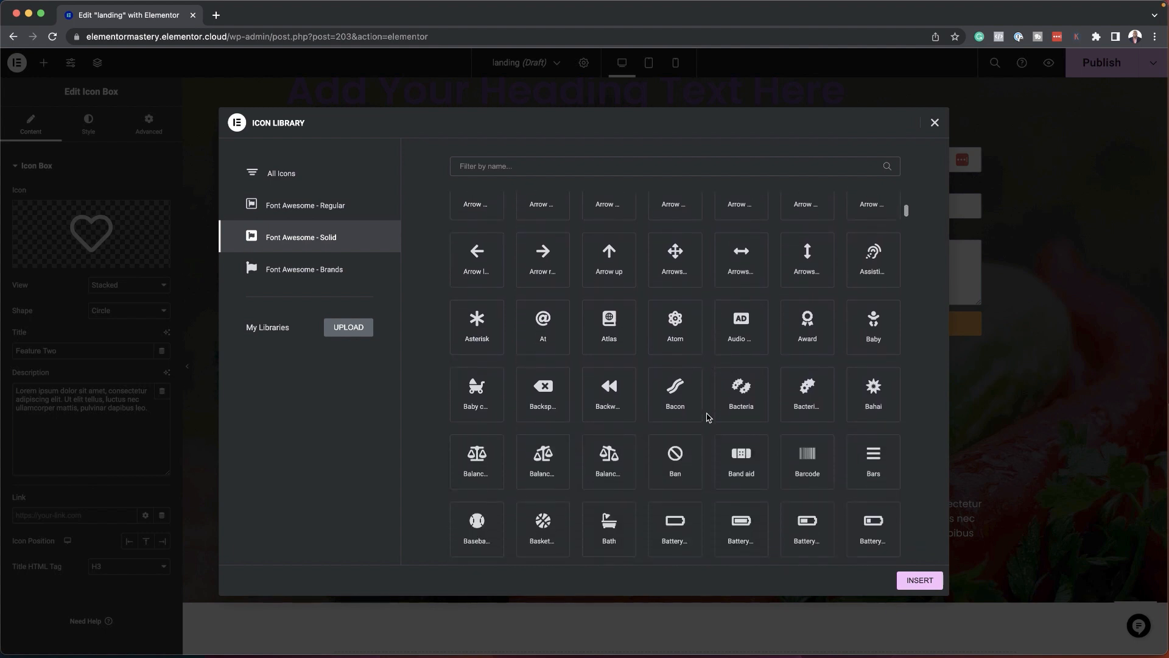
scroll(708, 417, down, 4)
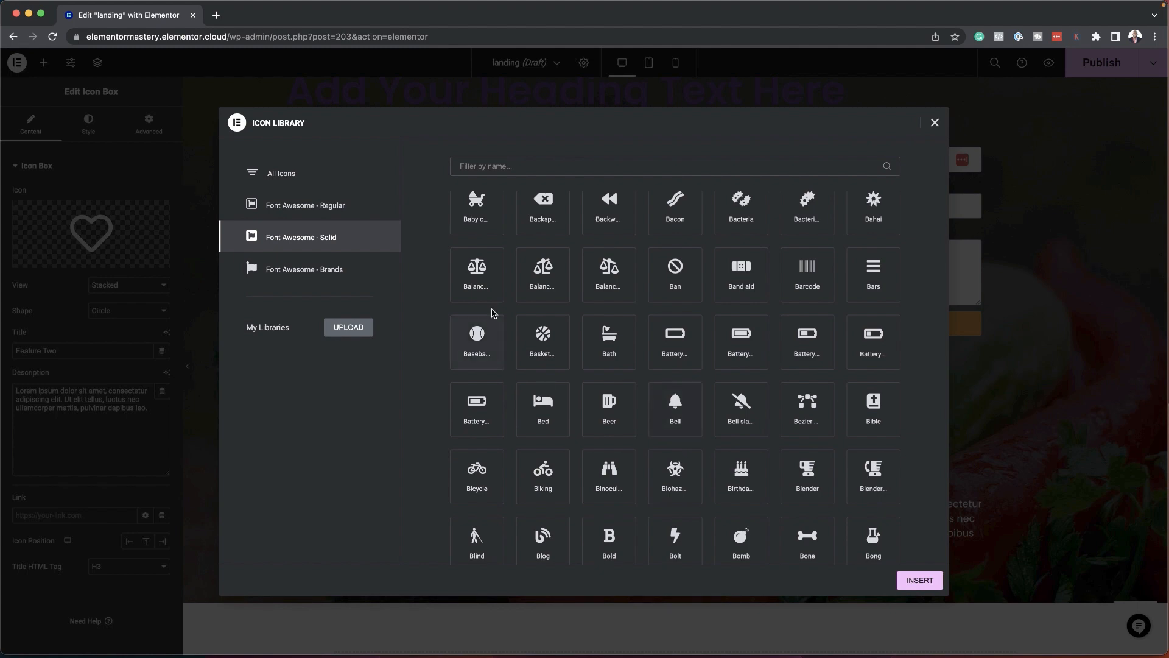
click(475, 271)
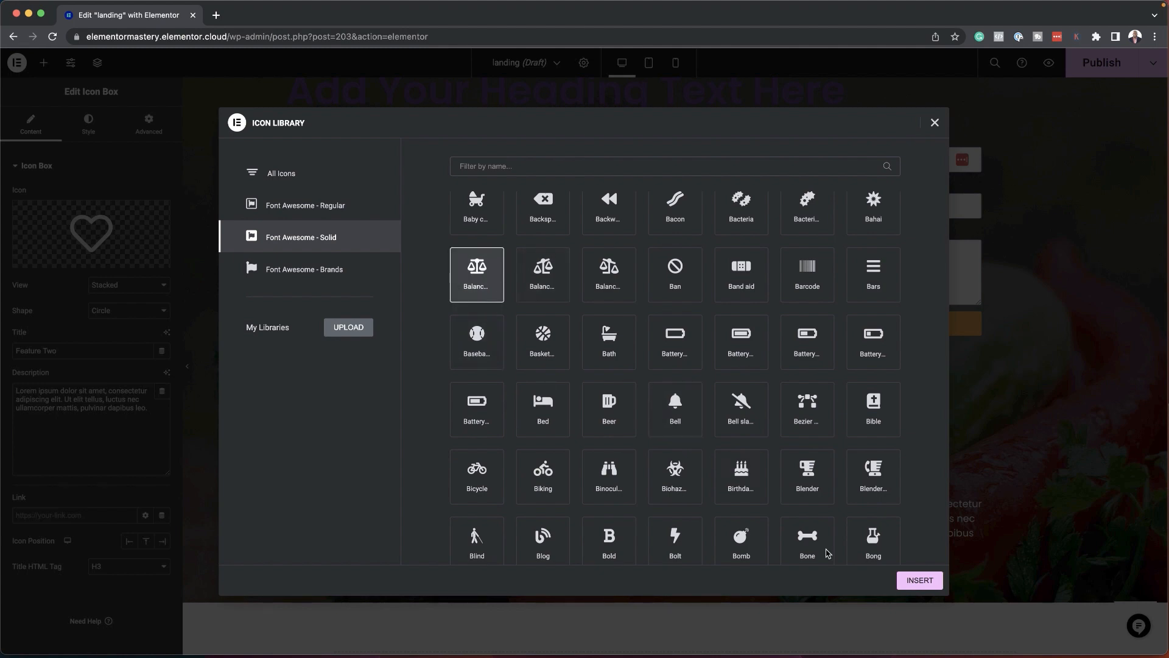
click(920, 580)
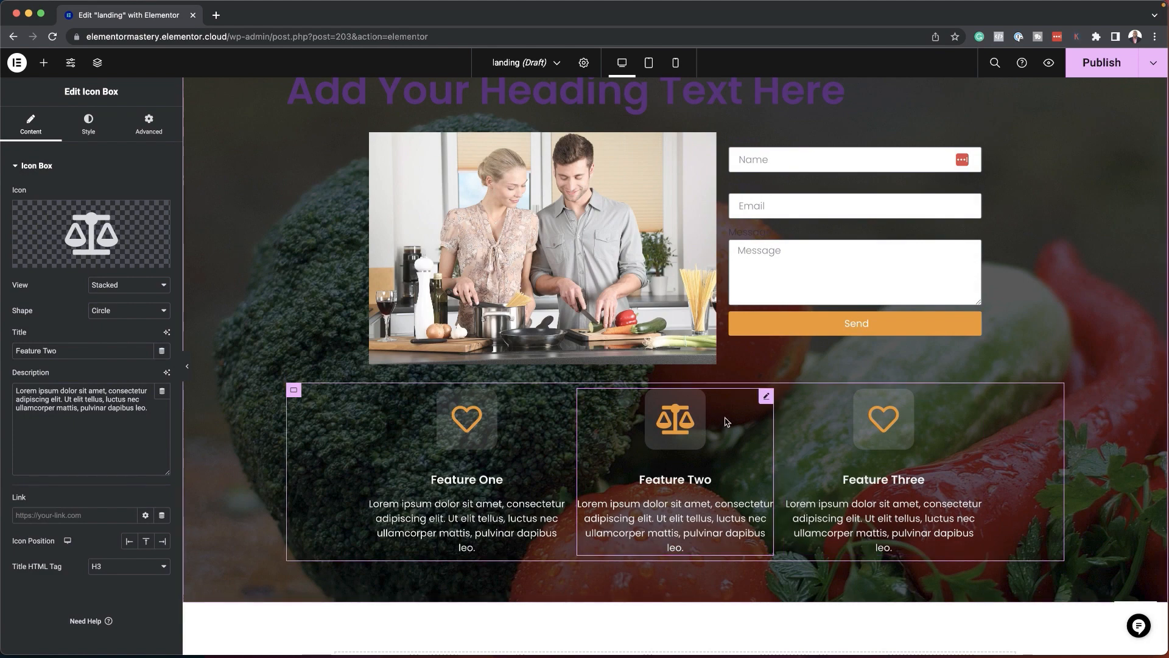
Replace the Feature Three icon with the Biking icon from the icon library
click(976, 397)
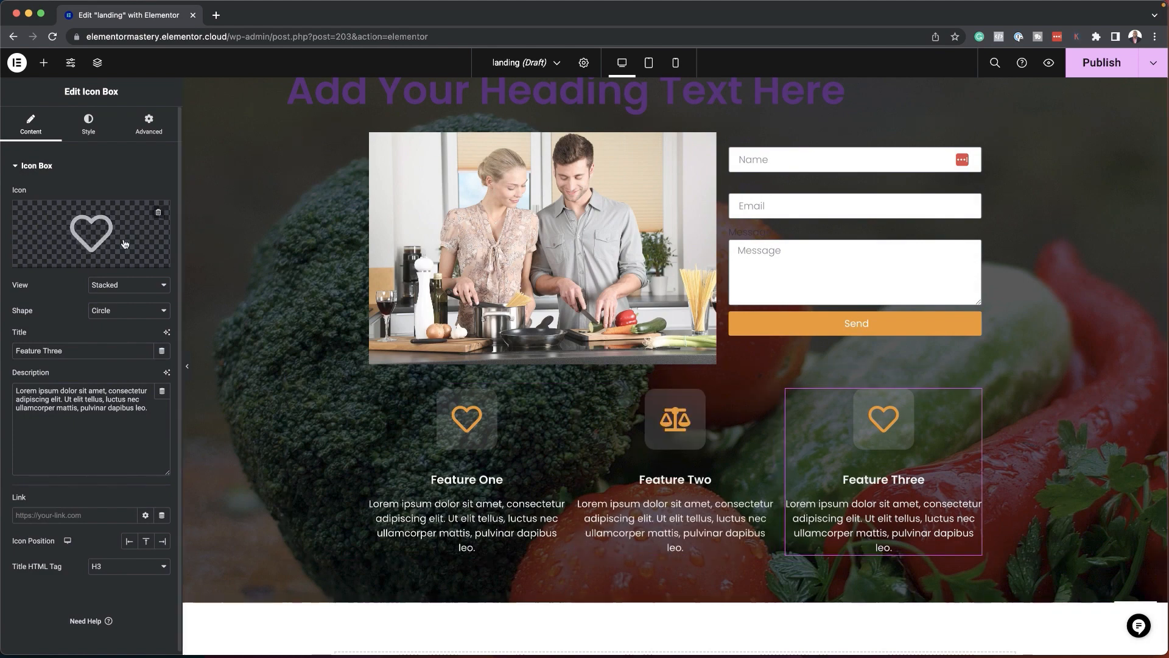
click(123, 246)
scroll(772, 425, down, 7)
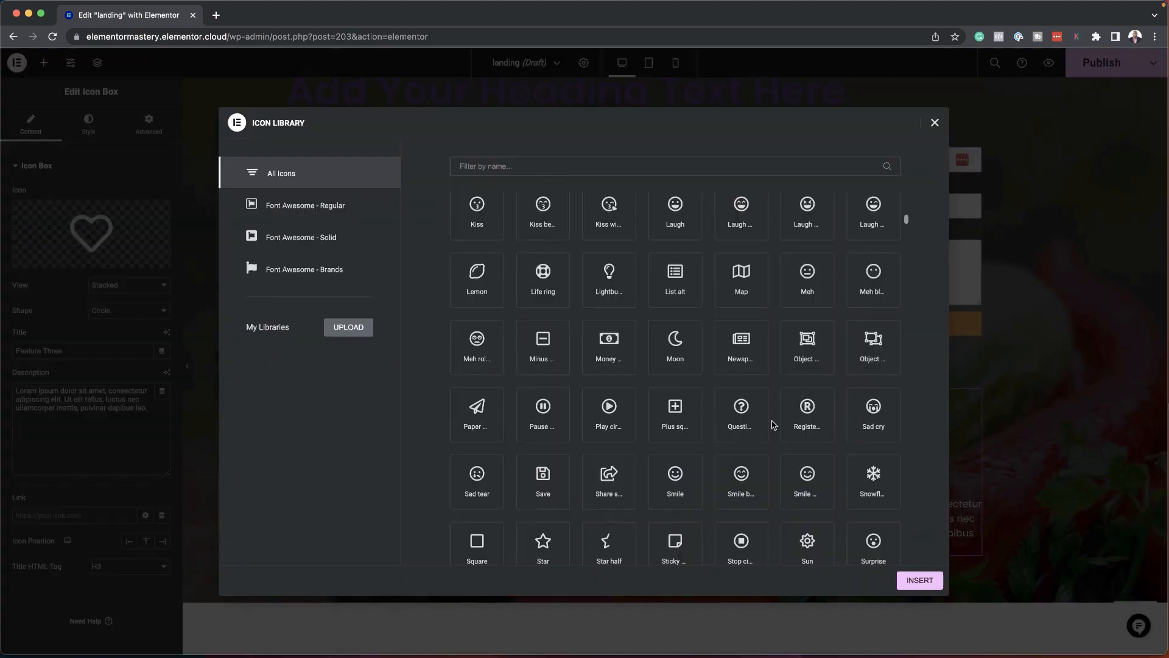
scroll(772, 425, down, 6)
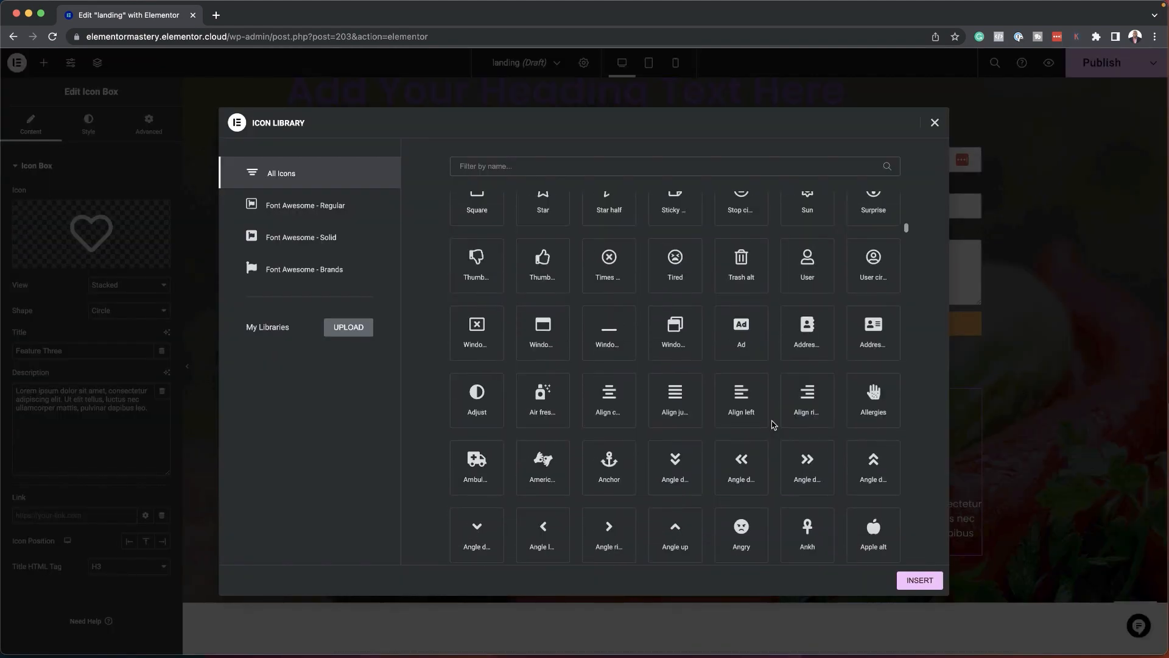
scroll(773, 425, down, 8)
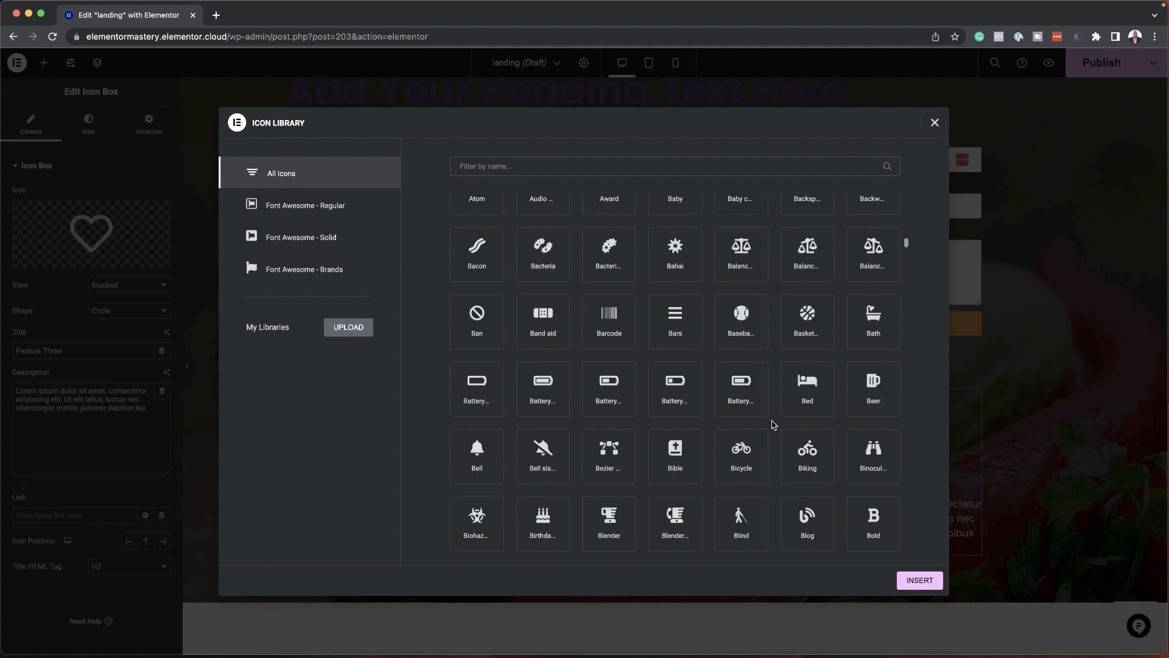
scroll(772, 425, down, 2)
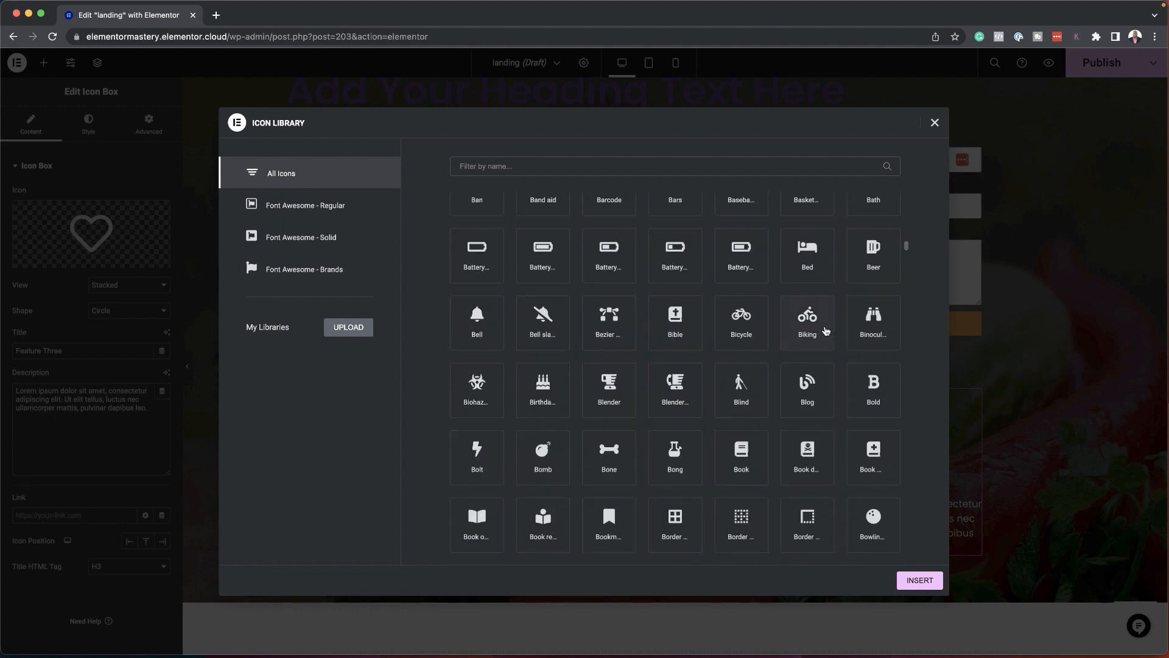
click(821, 324)
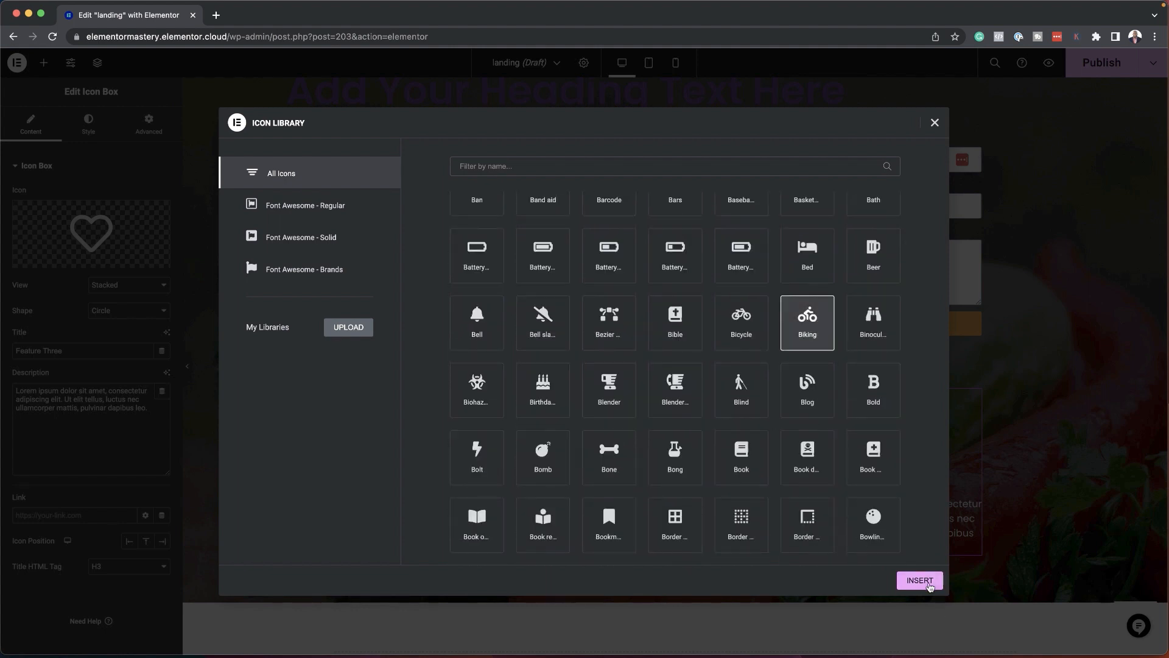
click(928, 583)
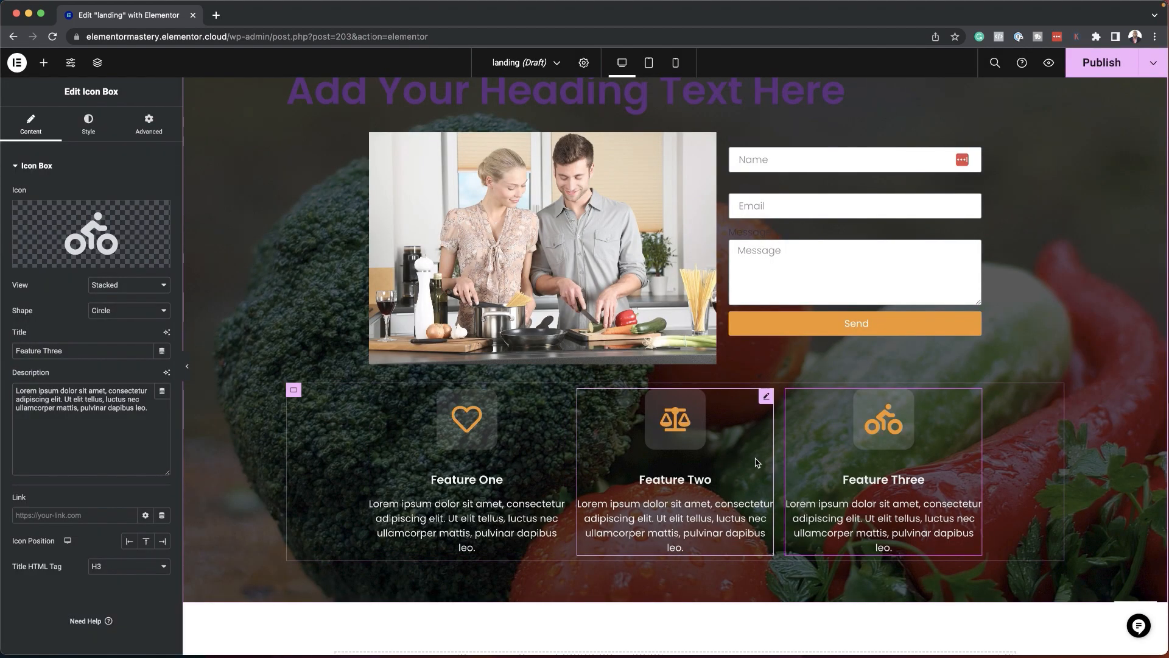
Remove the Message field from the form and hide the field labels
scroll(1093, 419, up, 1)
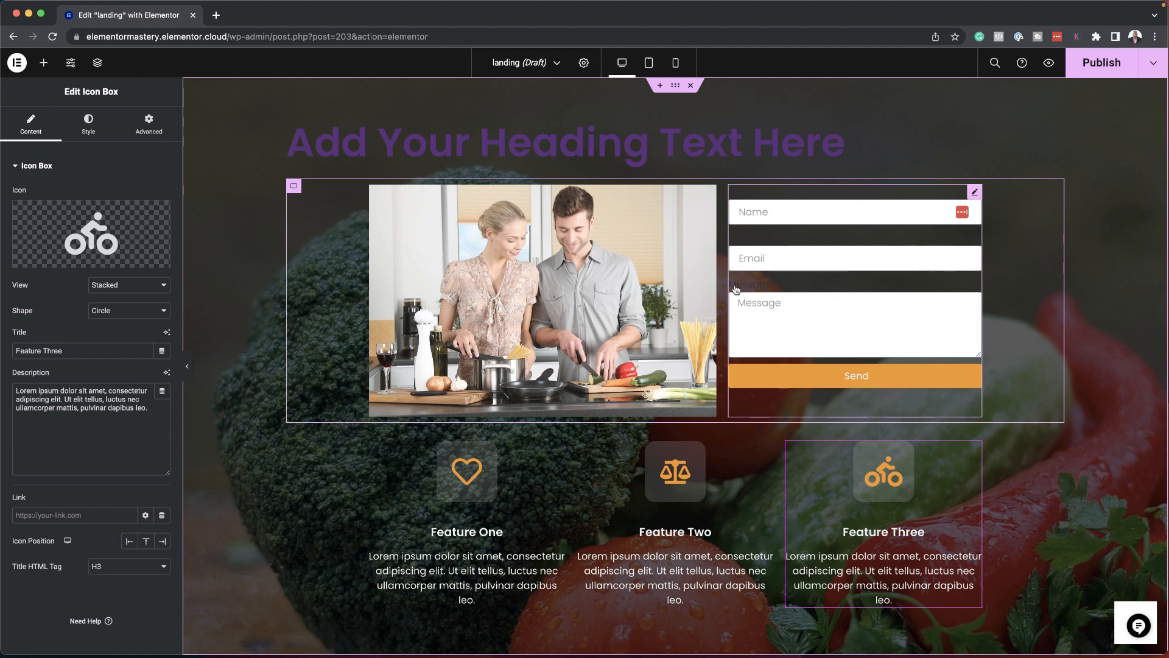
click(976, 193)
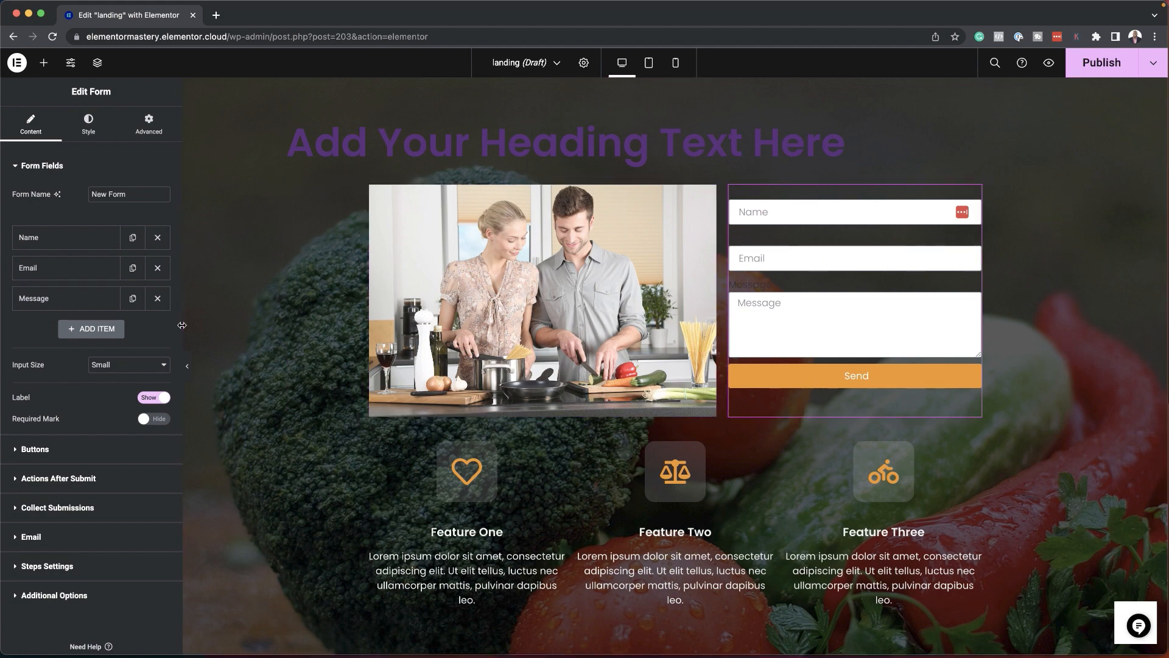
click(157, 299)
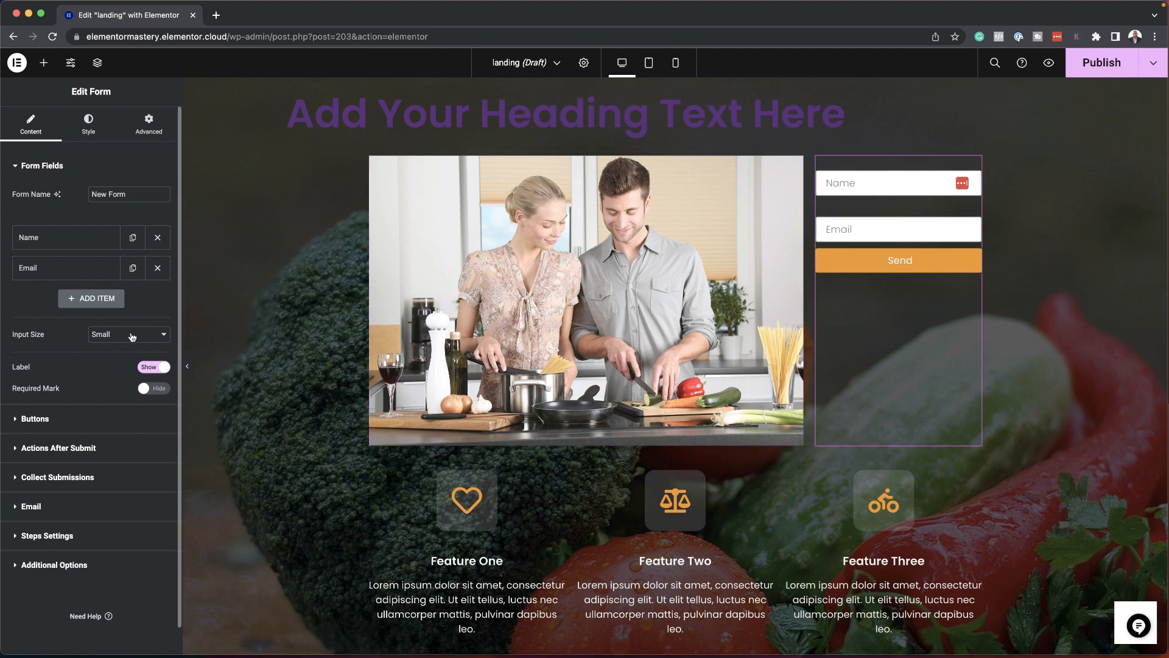
click(151, 368)
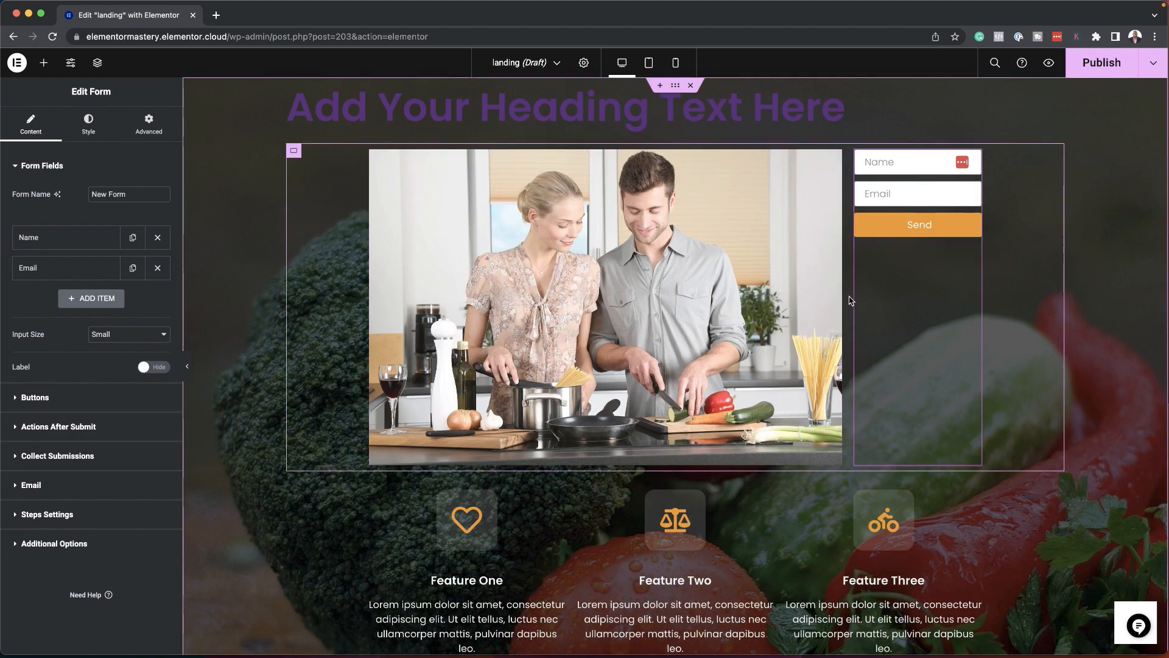
Resize the photo to be narrower and the form beside it to be wider within their row
drag(841, 298, 703, 313)
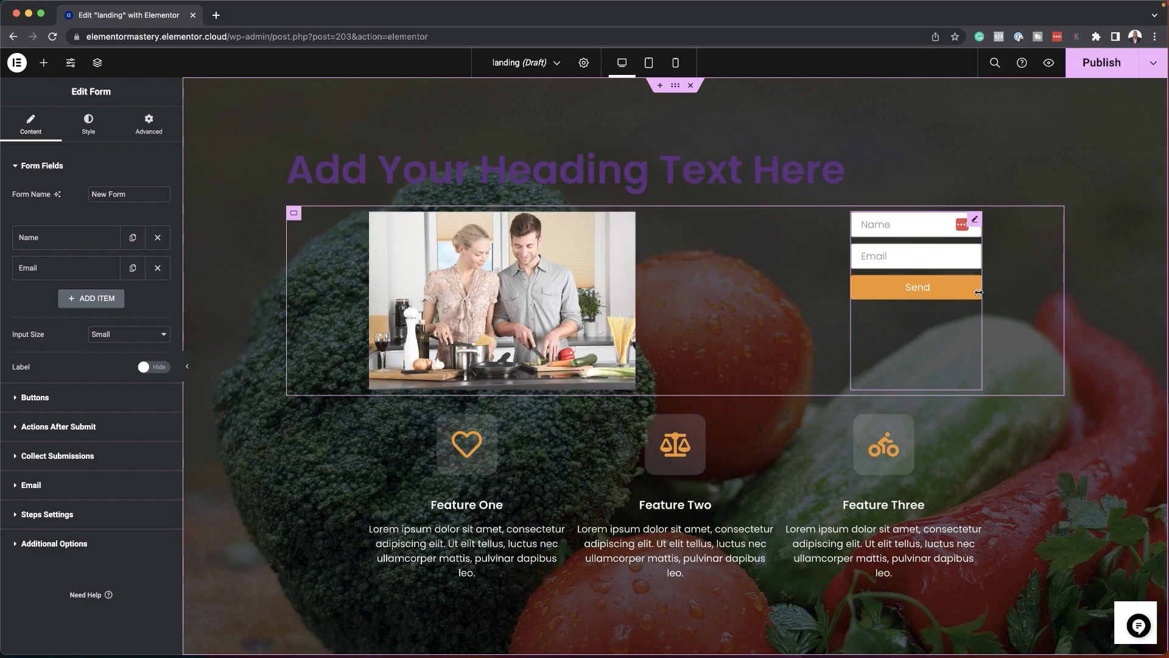
drag(980, 292, 1100, 291)
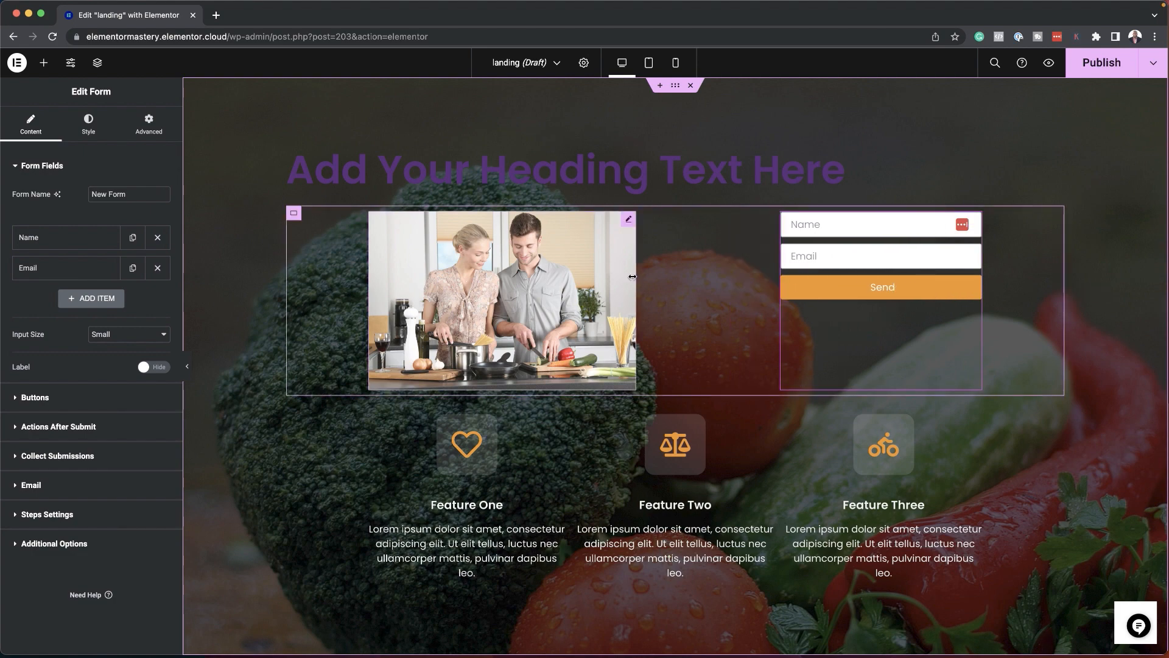
Widen the photo slightly within its row
drag(632, 277, 675, 278)
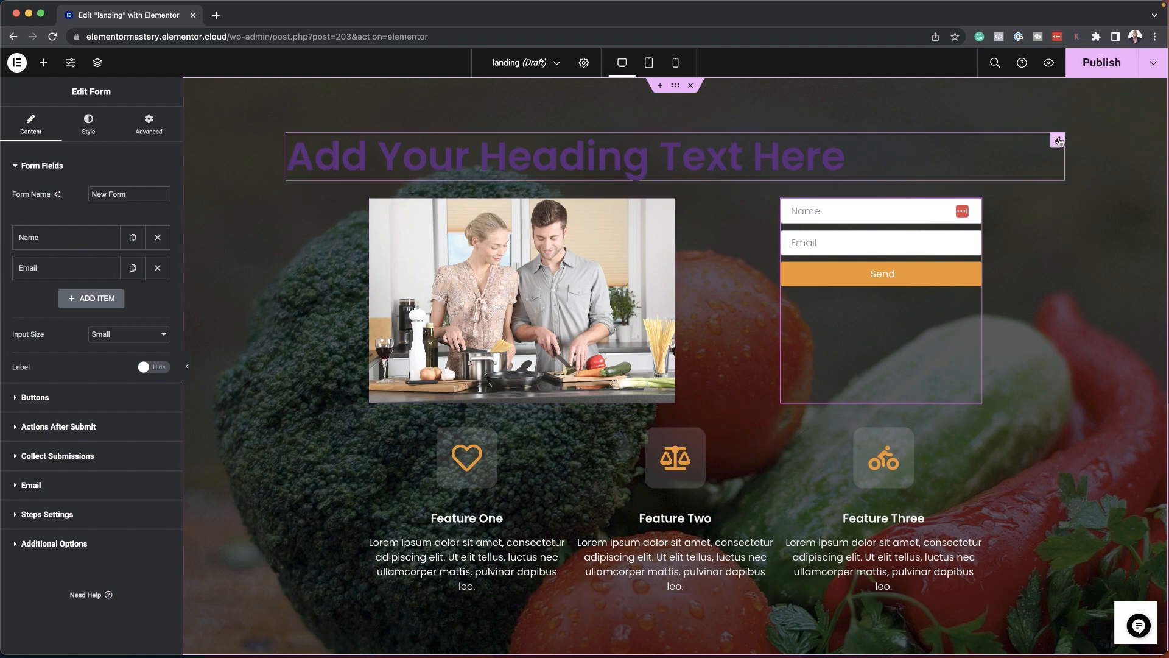
Set the heading's text color to the Secondary global color and center the heading using Align Self
click(1058, 141)
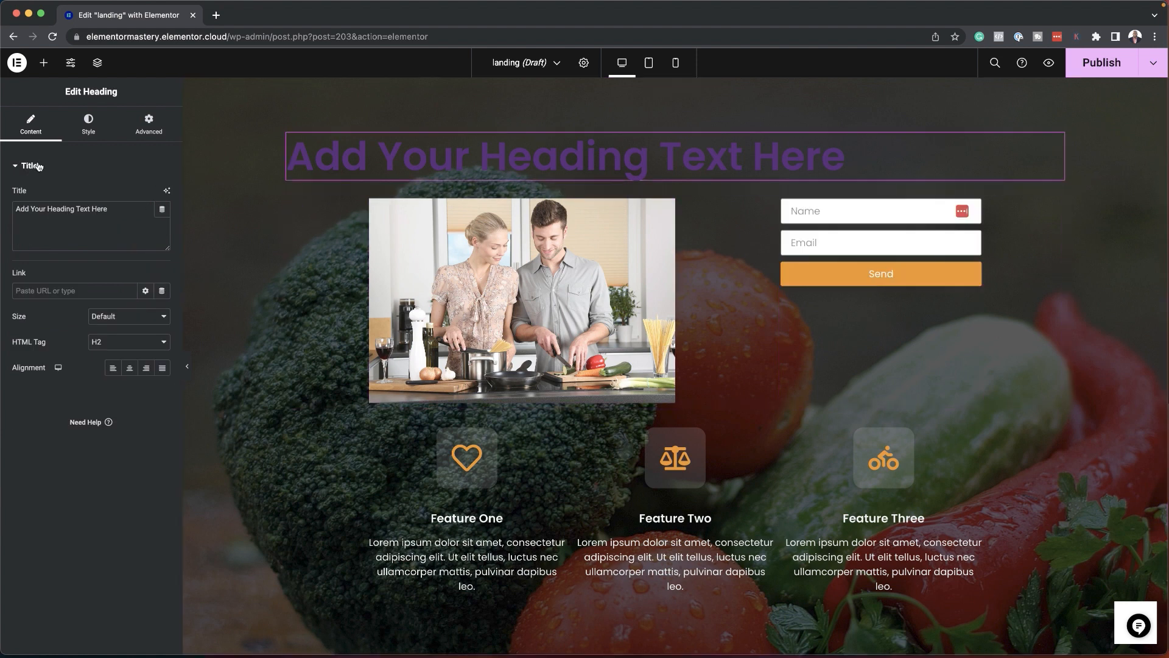
click(89, 129)
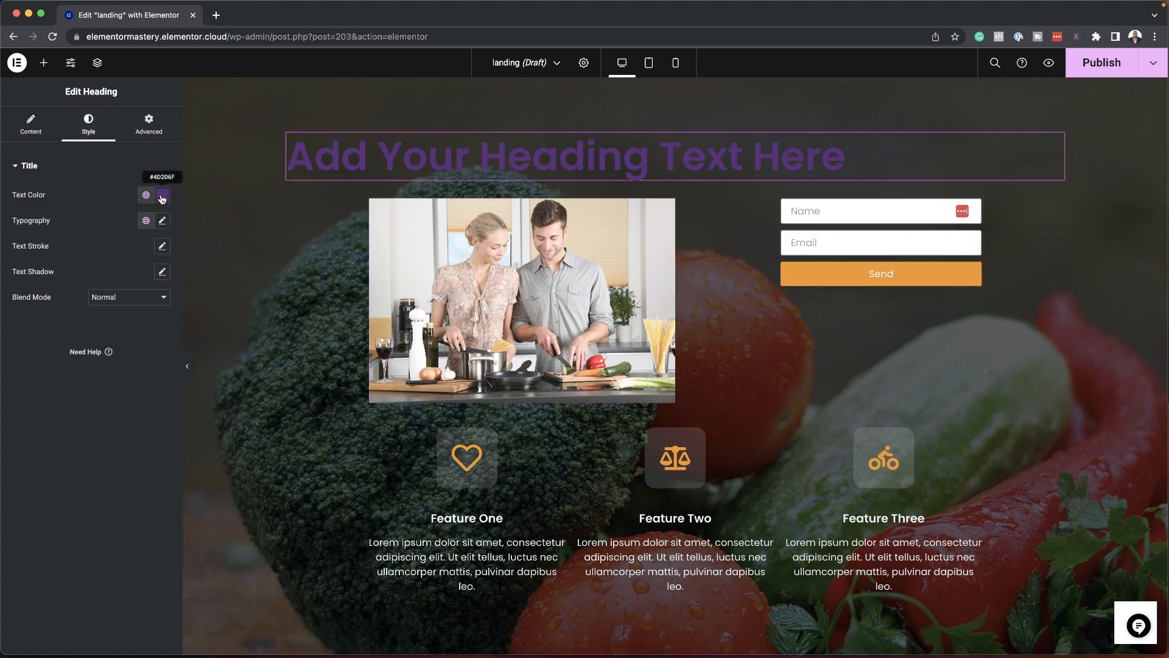
click(145, 195)
click(60, 274)
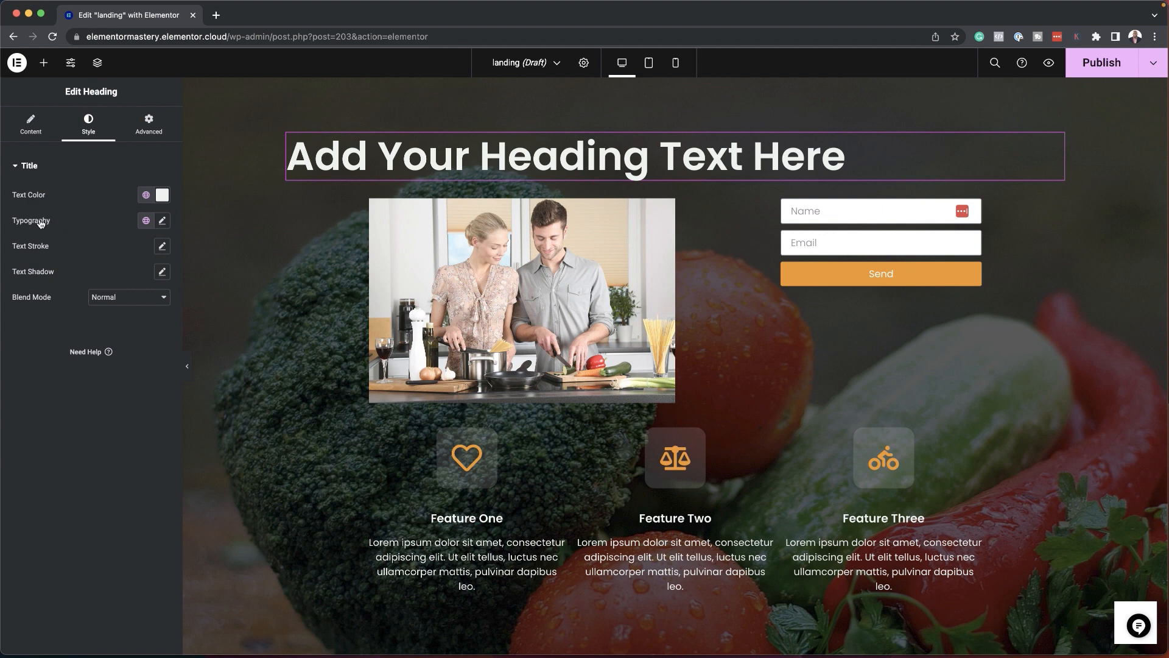
click(148, 129)
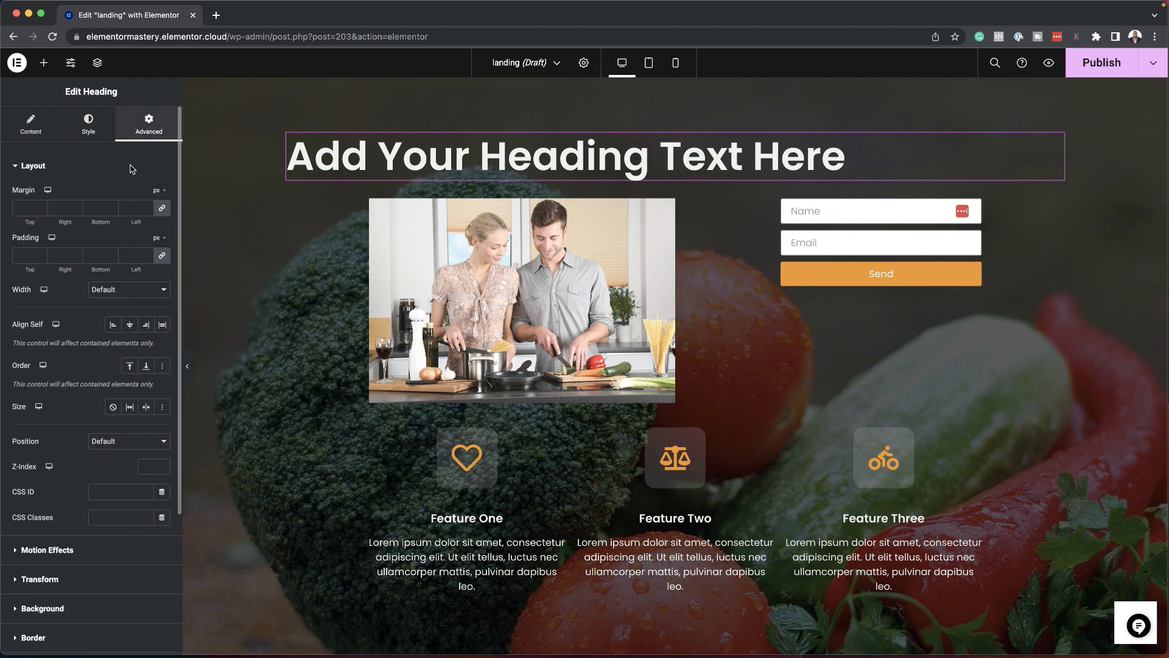
scroll(97, 380, down, 1)
click(130, 310)
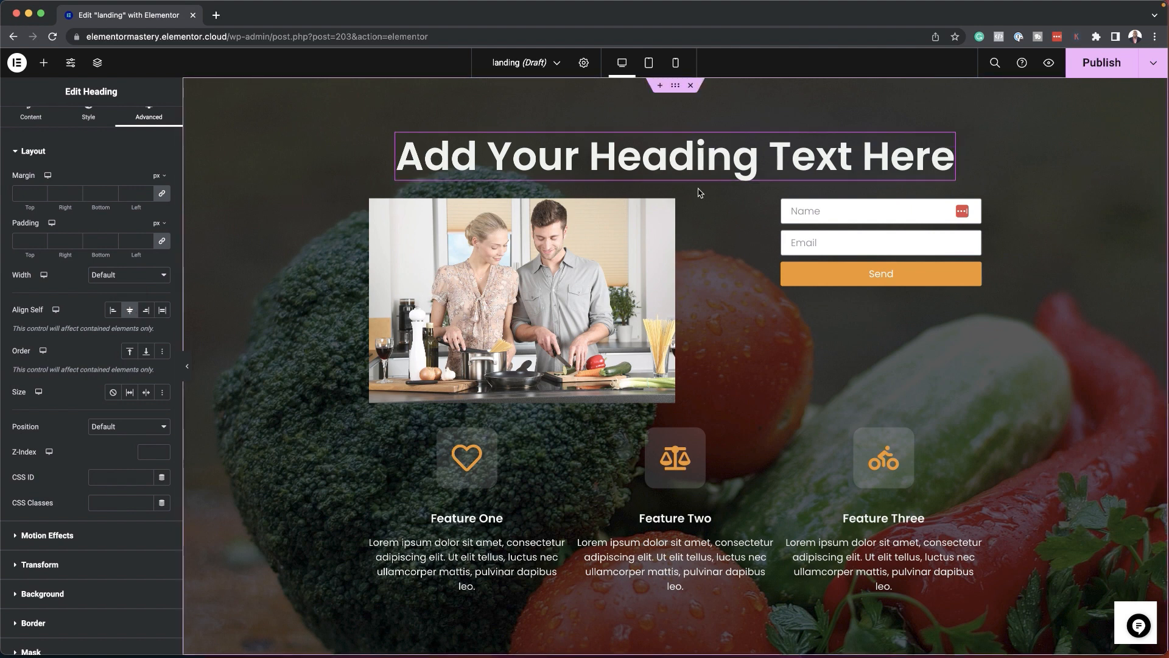
scroll(106, 187, up, 1)
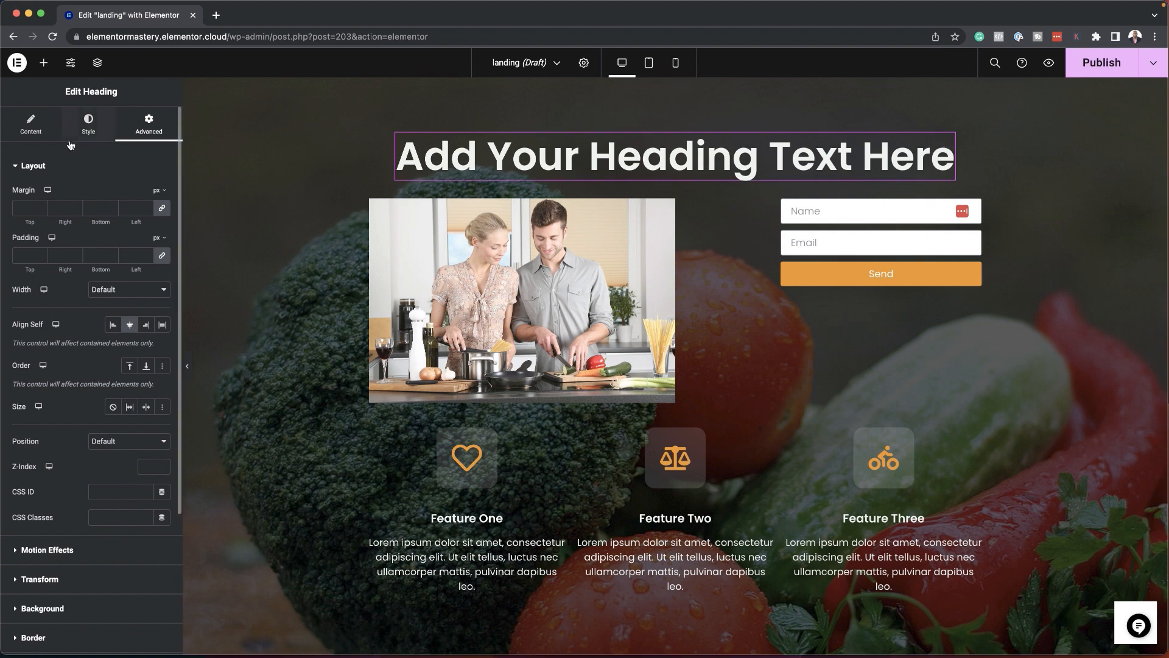
Add a Text Editor widget directly below the heading
click(44, 62)
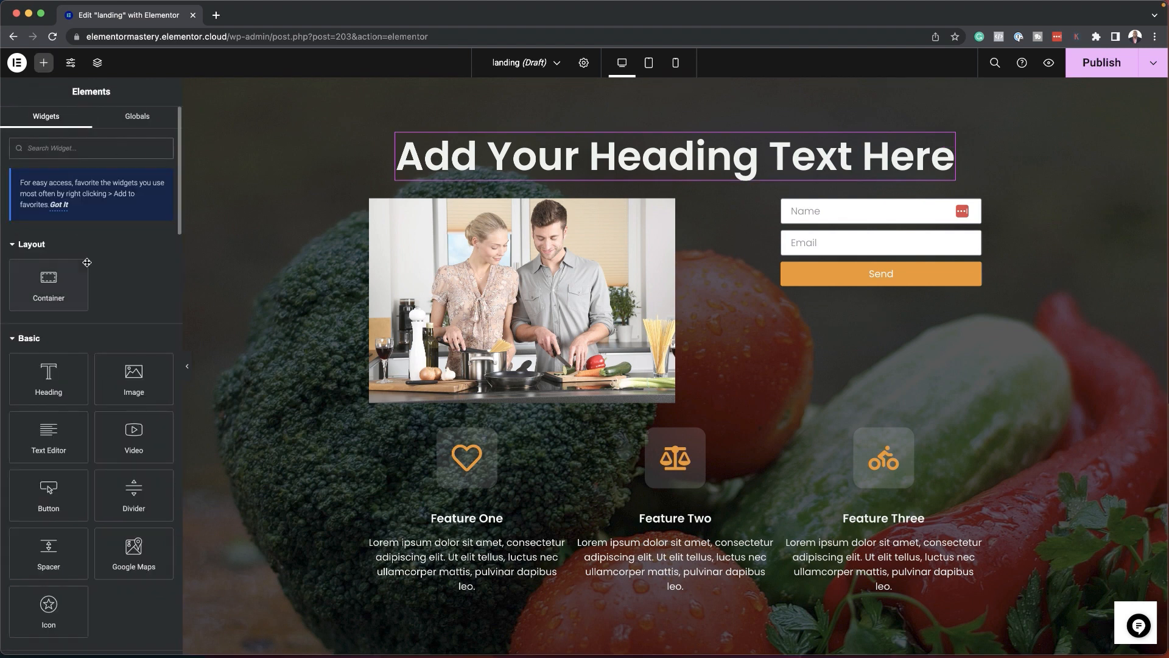
drag(48, 430, 618, 185)
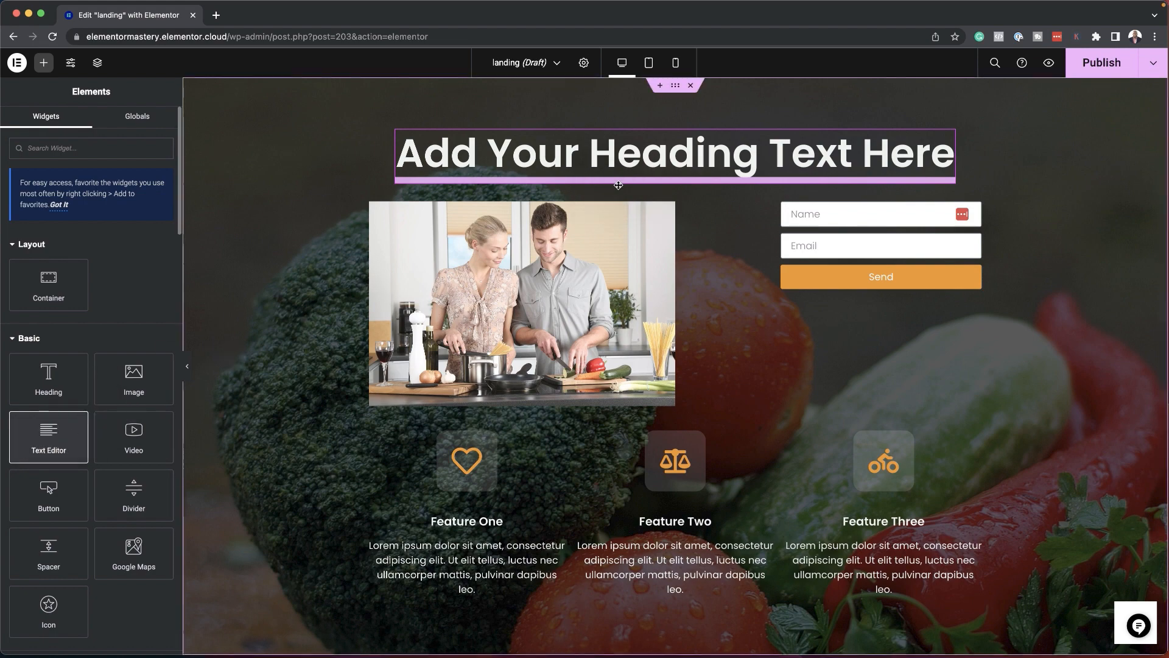
drag(49, 430, 645, 182)
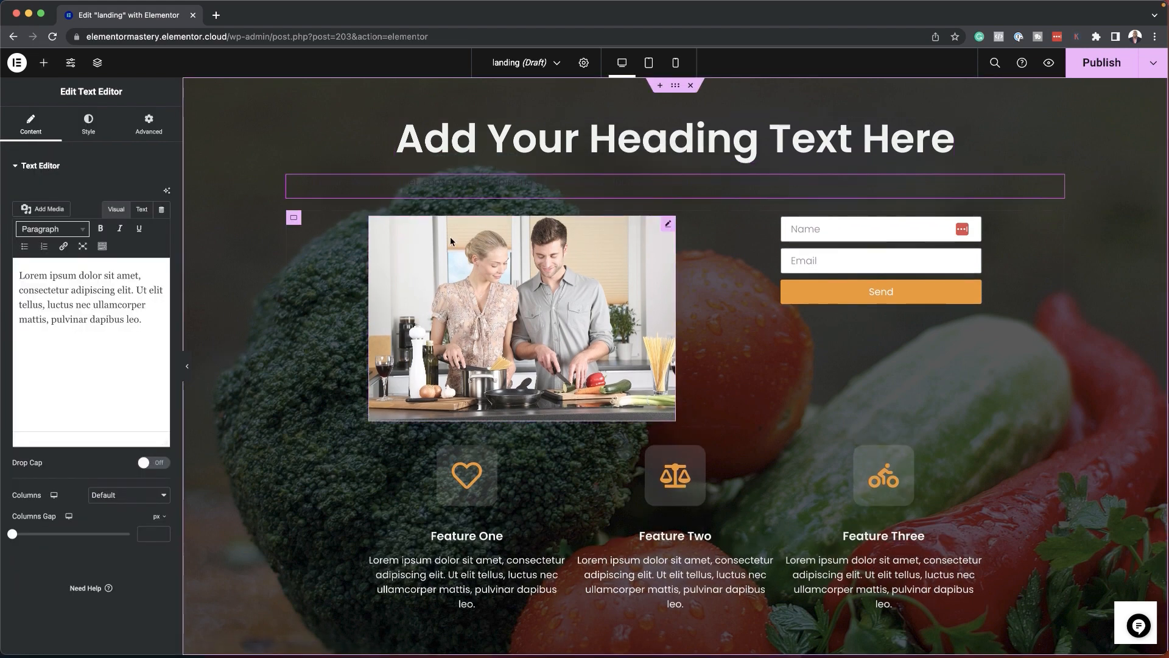
Set the new paragraph's text color to the Secondary global color and center-align its text
click(91, 125)
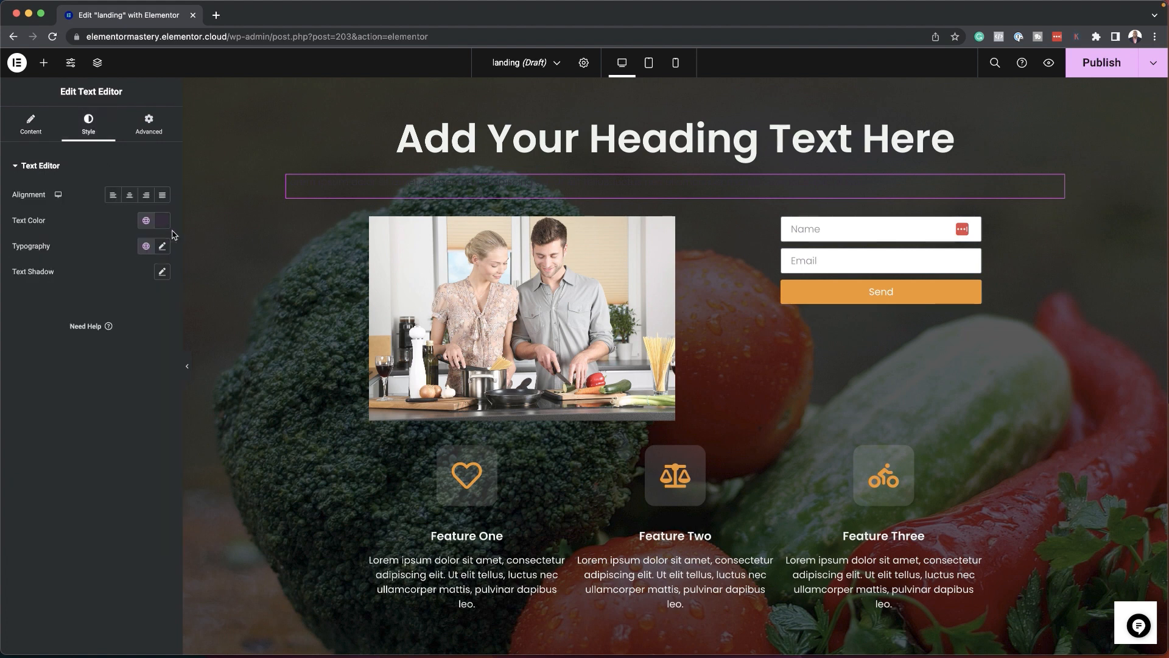
click(146, 221)
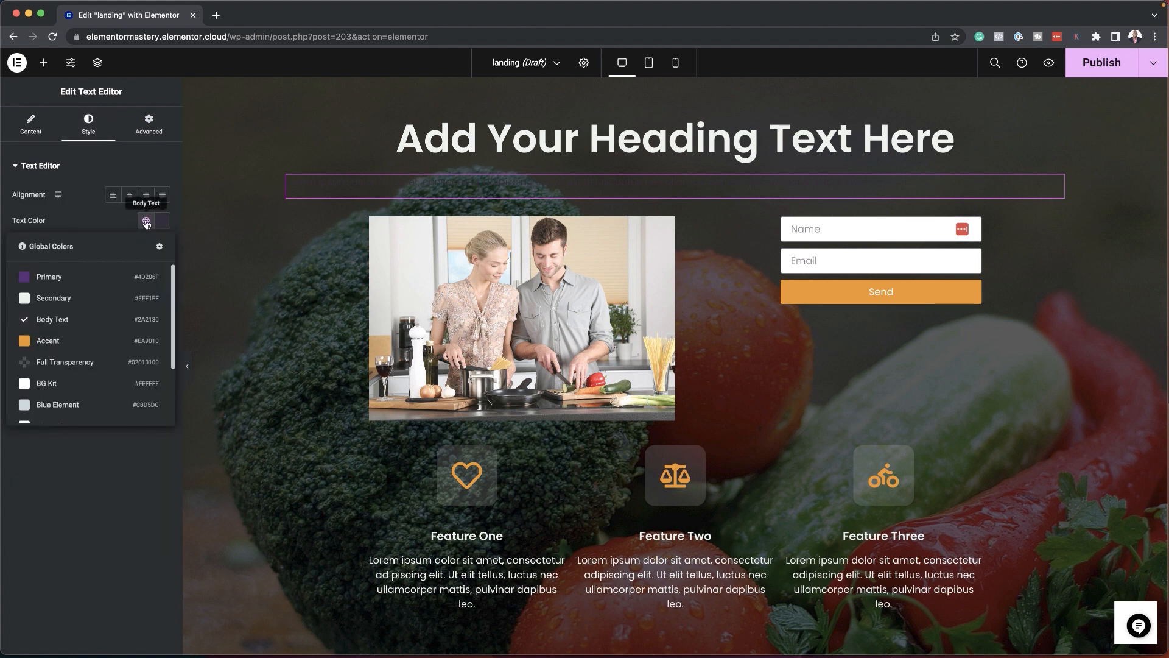
click(54, 298)
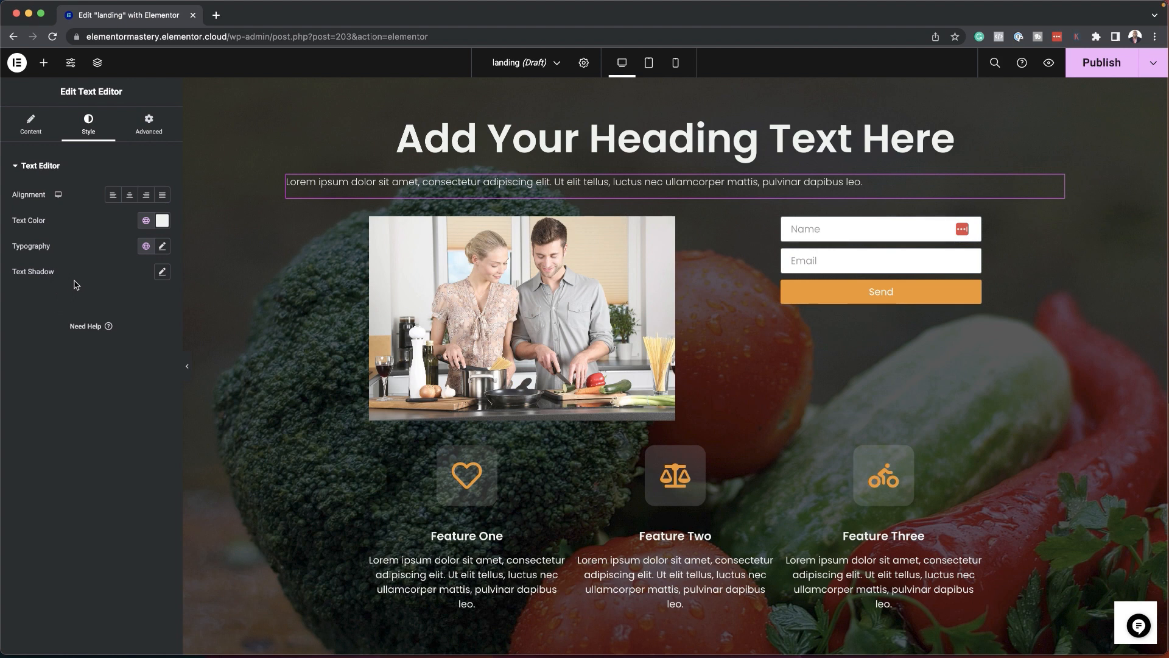
click(130, 196)
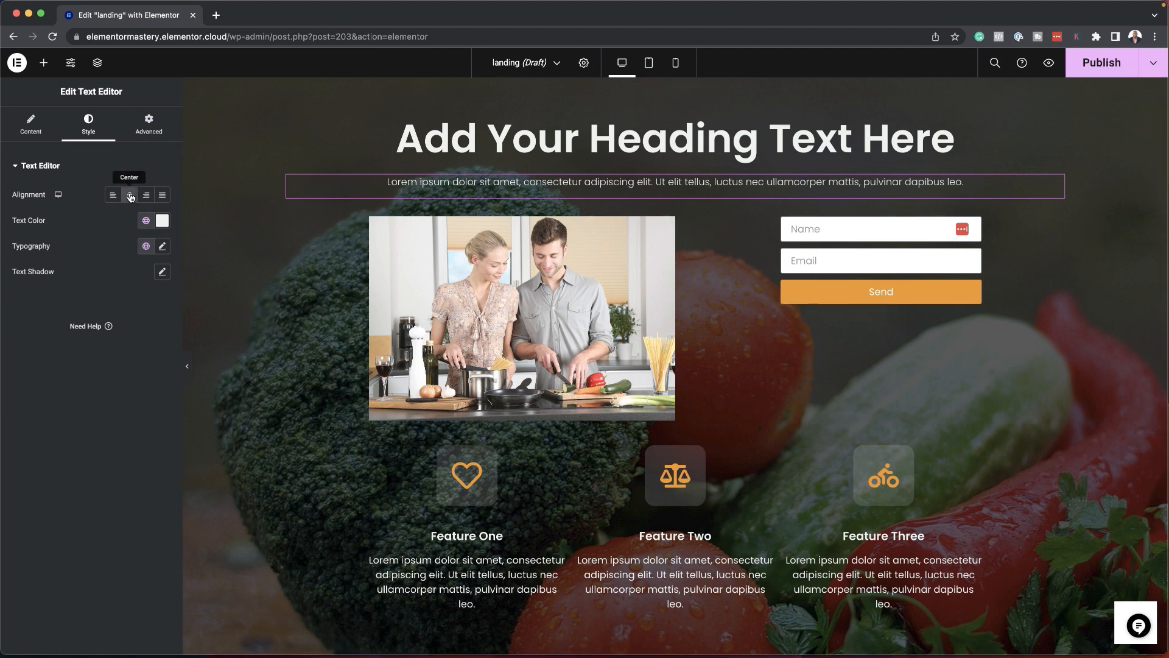
Set the paragraph's typography to a size of 1.3 em and a weight of 400 (Normal)
click(162, 247)
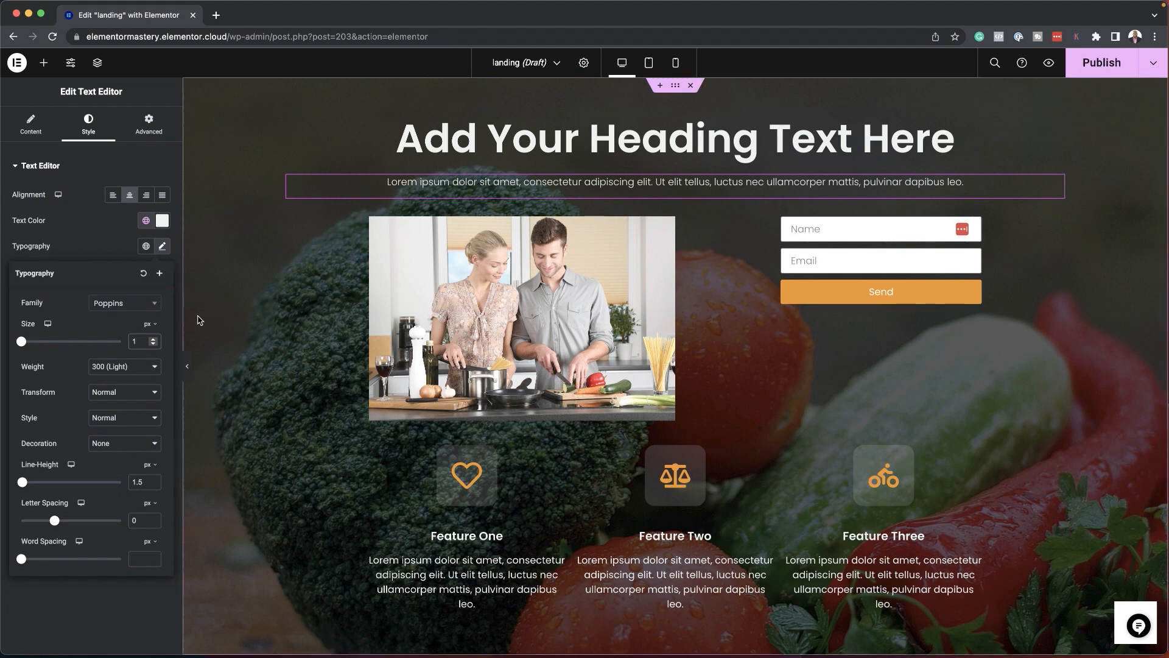
mouse_move(148, 324)
click(152, 362)
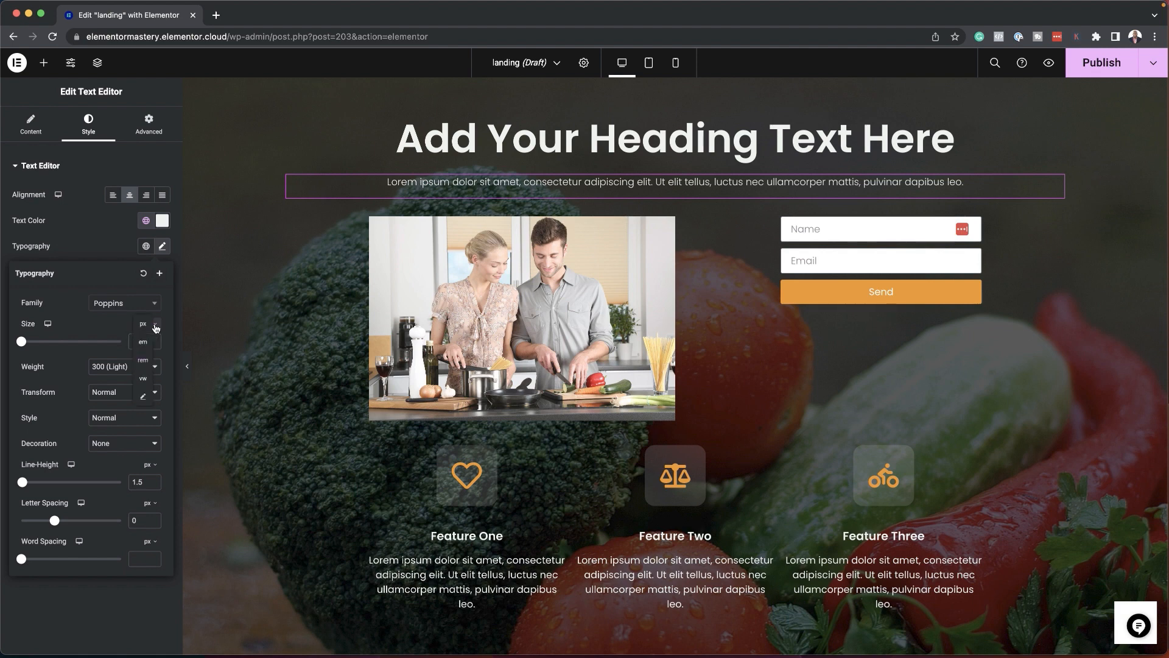
click(149, 341)
click(137, 341)
text(.3)
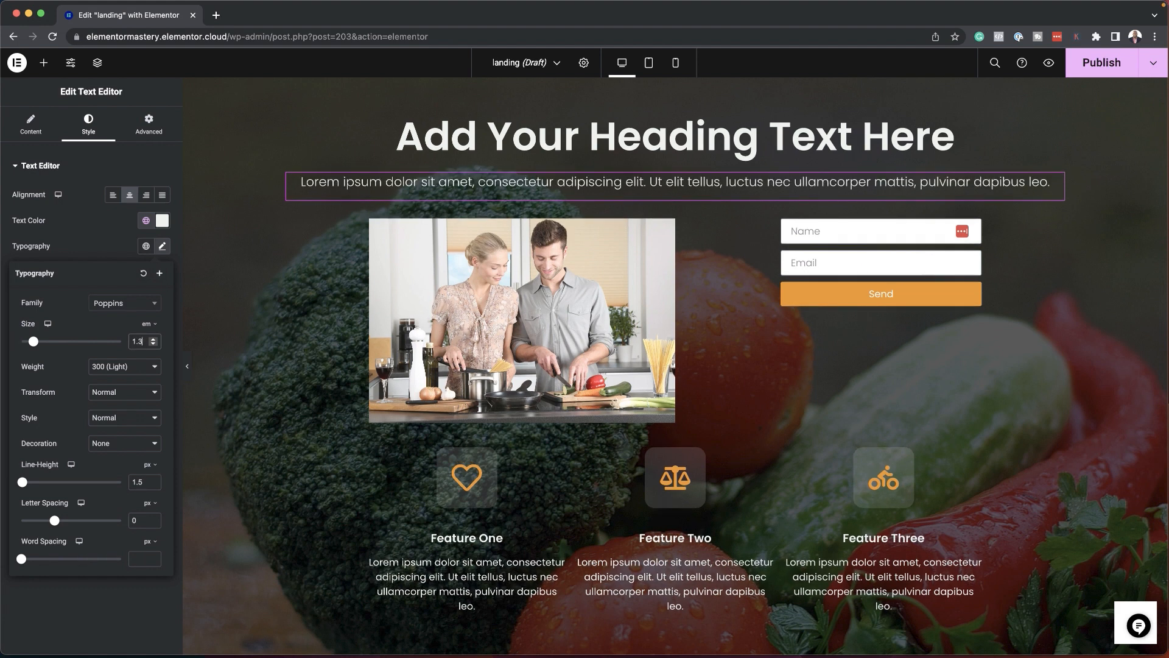
click(121, 368)
click(140, 383)
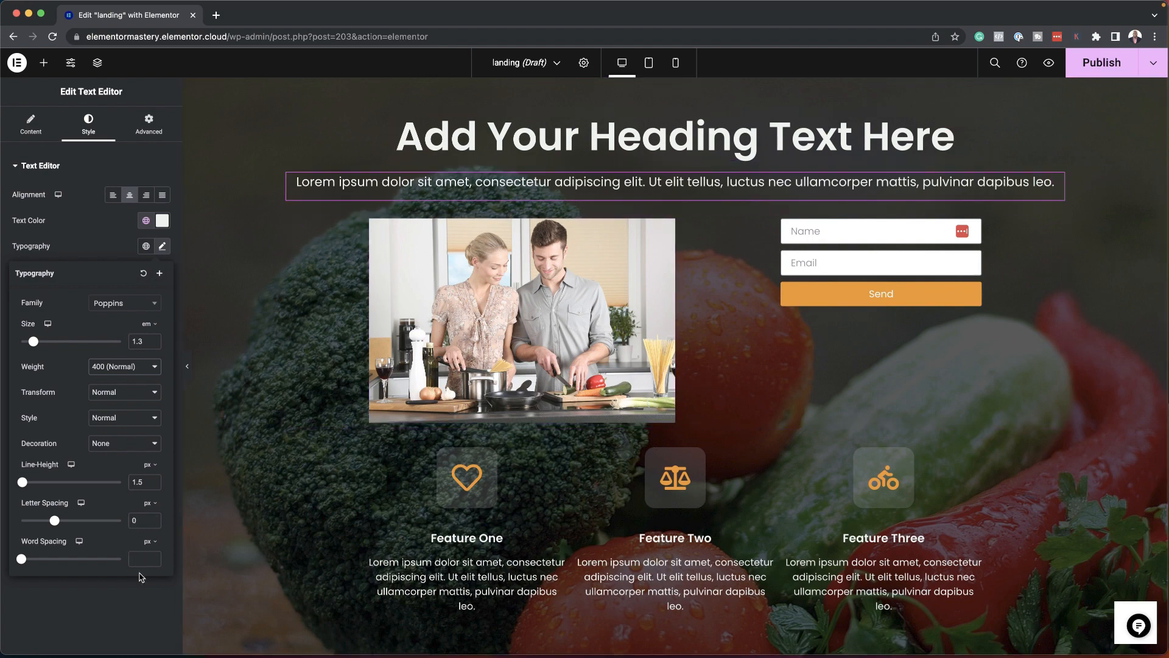
Enable wrapping for the items in the container that holds the three feature icon boxes
scroll(342, 568, down, 4)
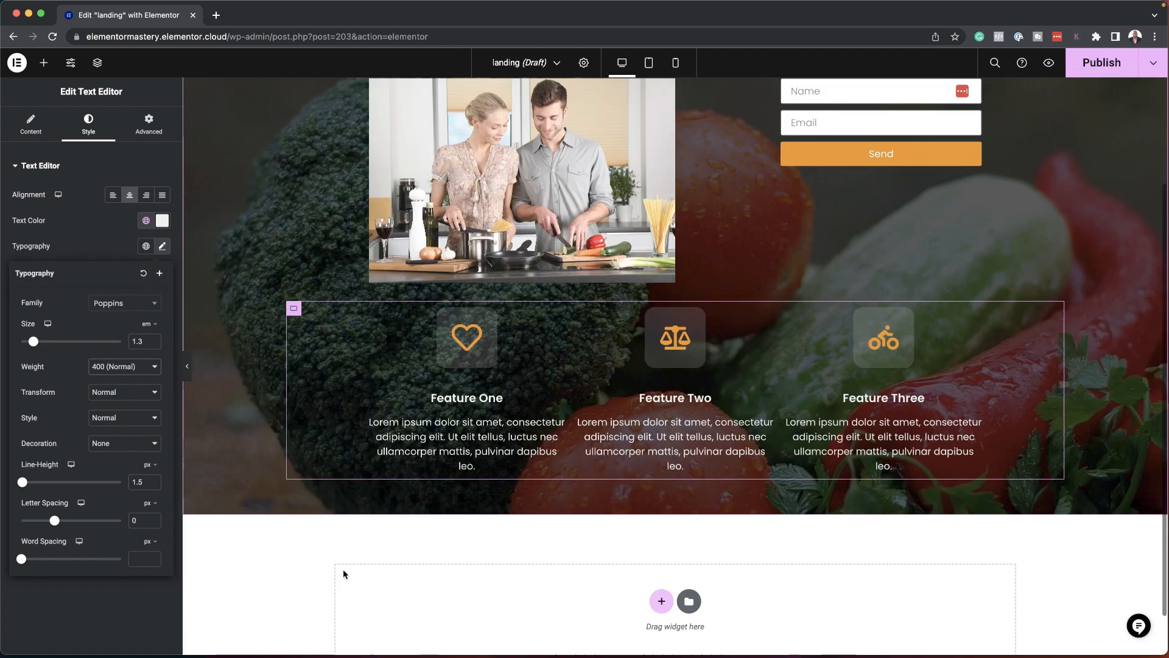
scroll(345, 567, up, 4)
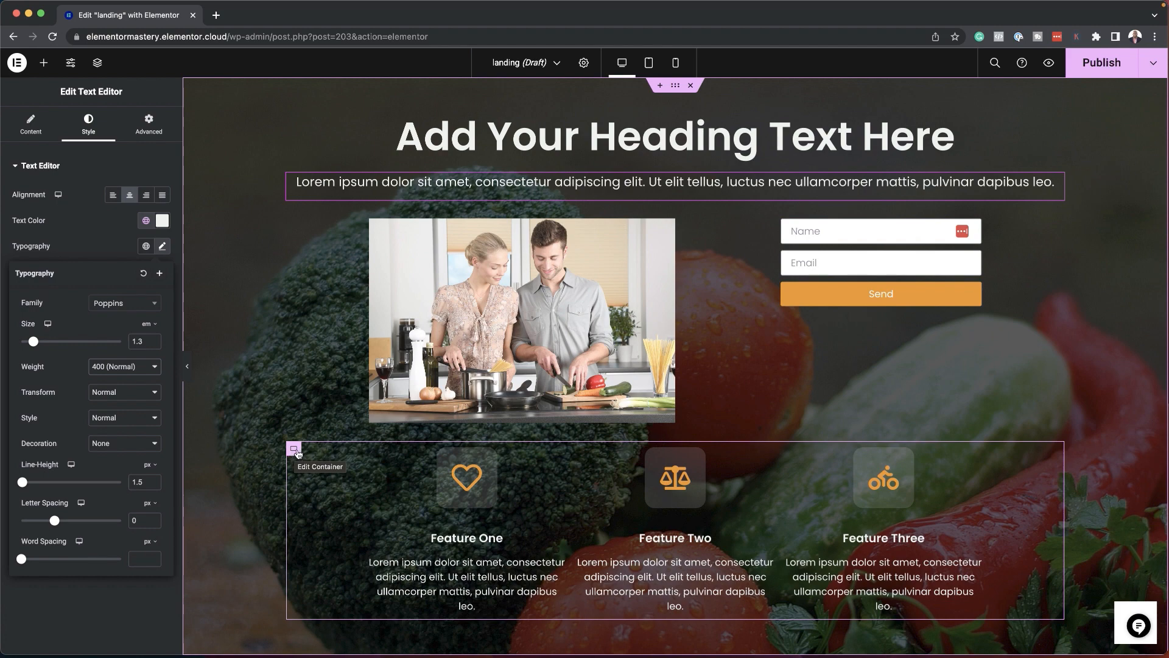
click(295, 450)
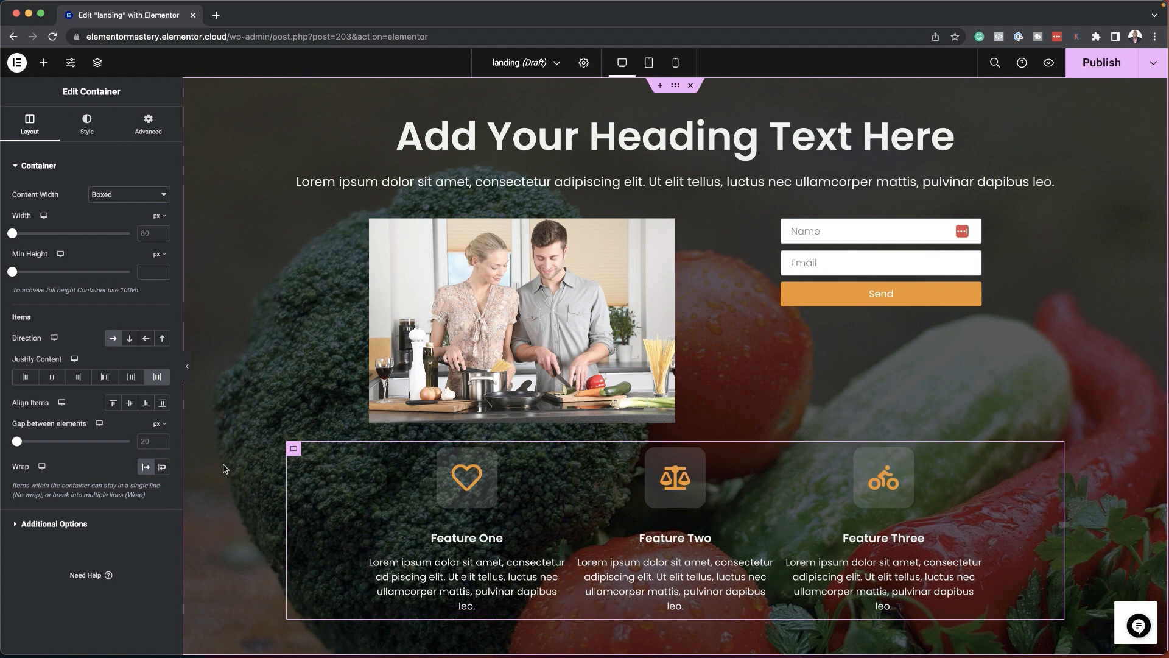
click(163, 468)
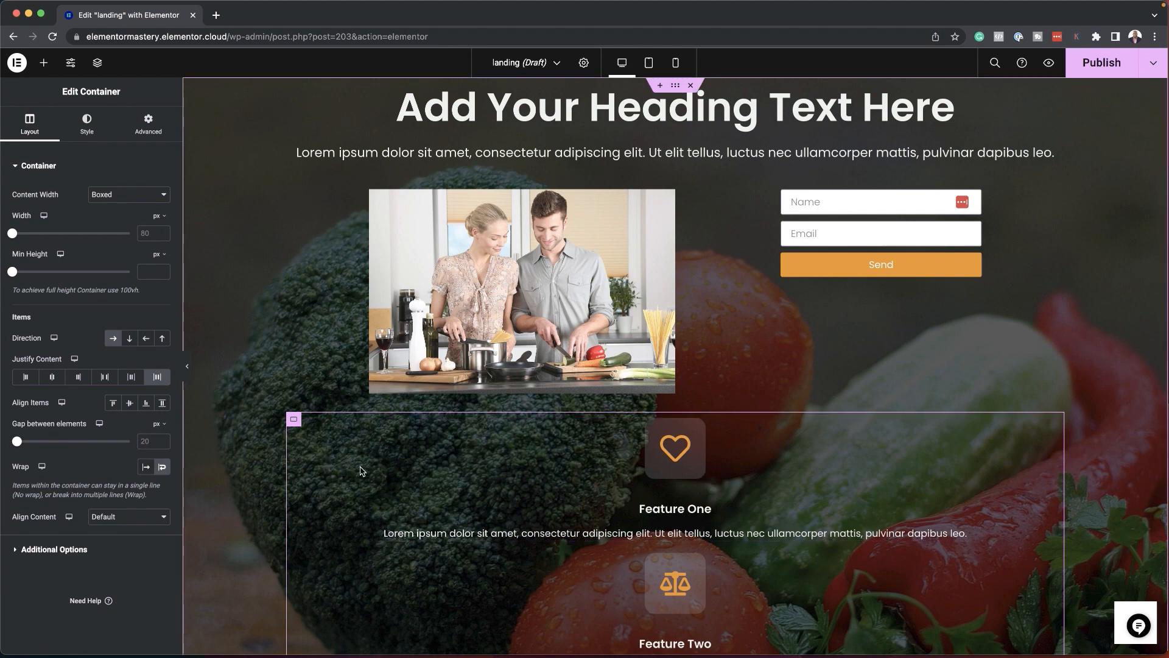
scroll(828, 499, down, 4)
scroll(832, 514, up, 2)
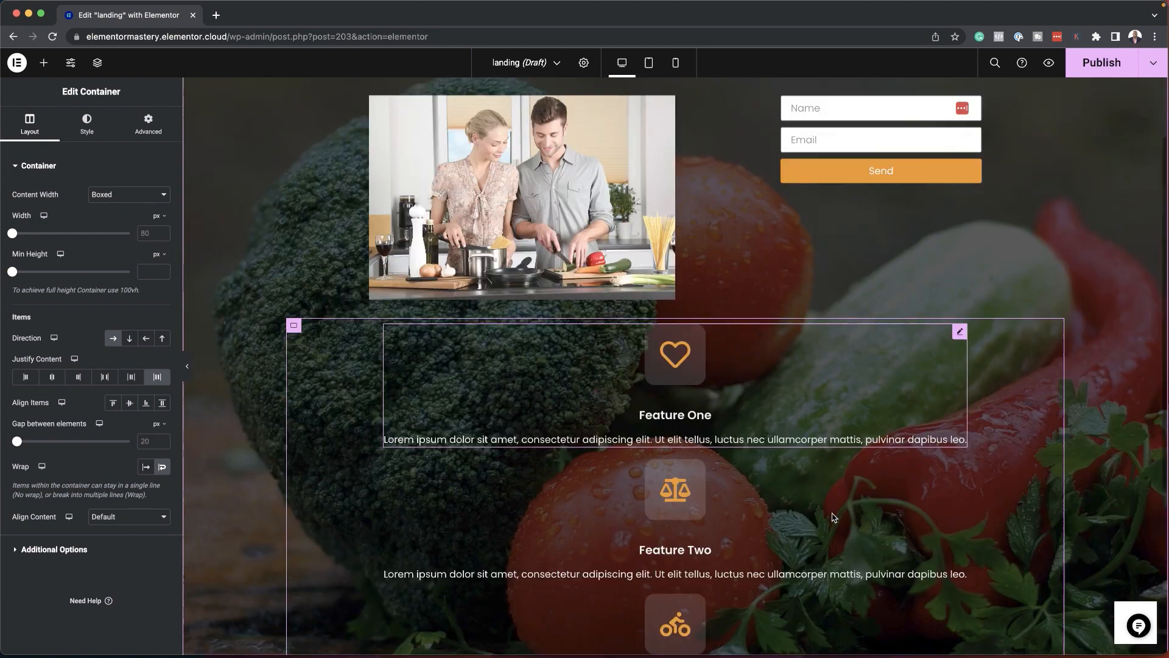
scroll(834, 517, up, 1)
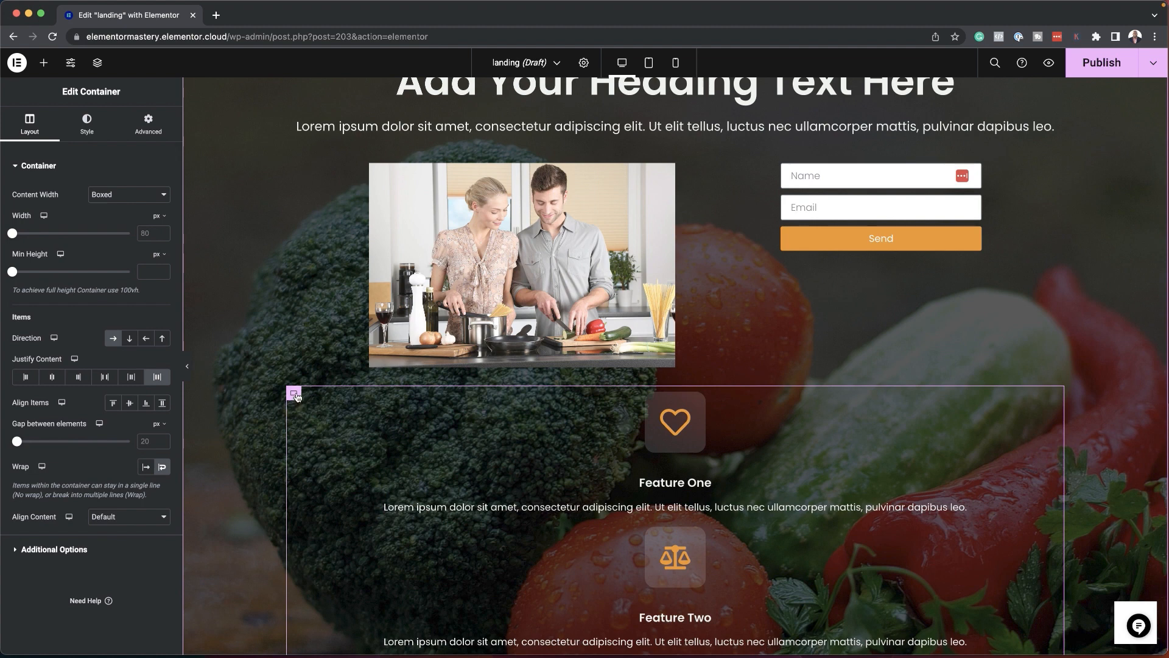
Set the width of the feature icon boxes' container to 100%
click(164, 219)
click(161, 235)
drag(108, 235, 159, 244)
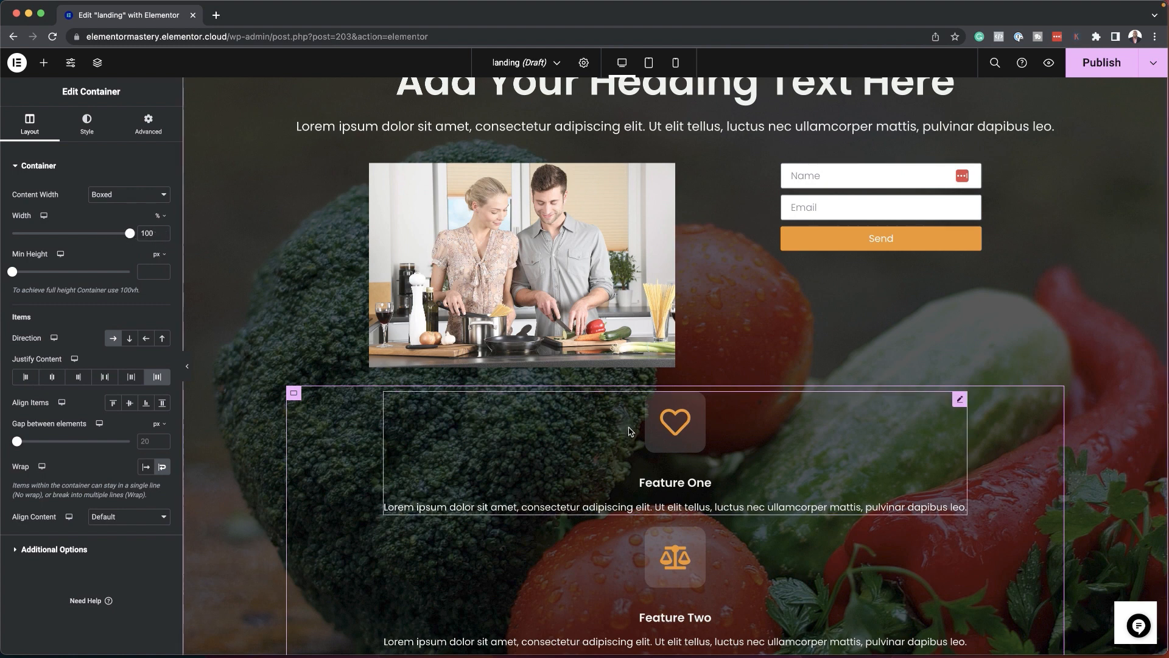
Give the Feature One icon box a custom width of 28%
click(960, 401)
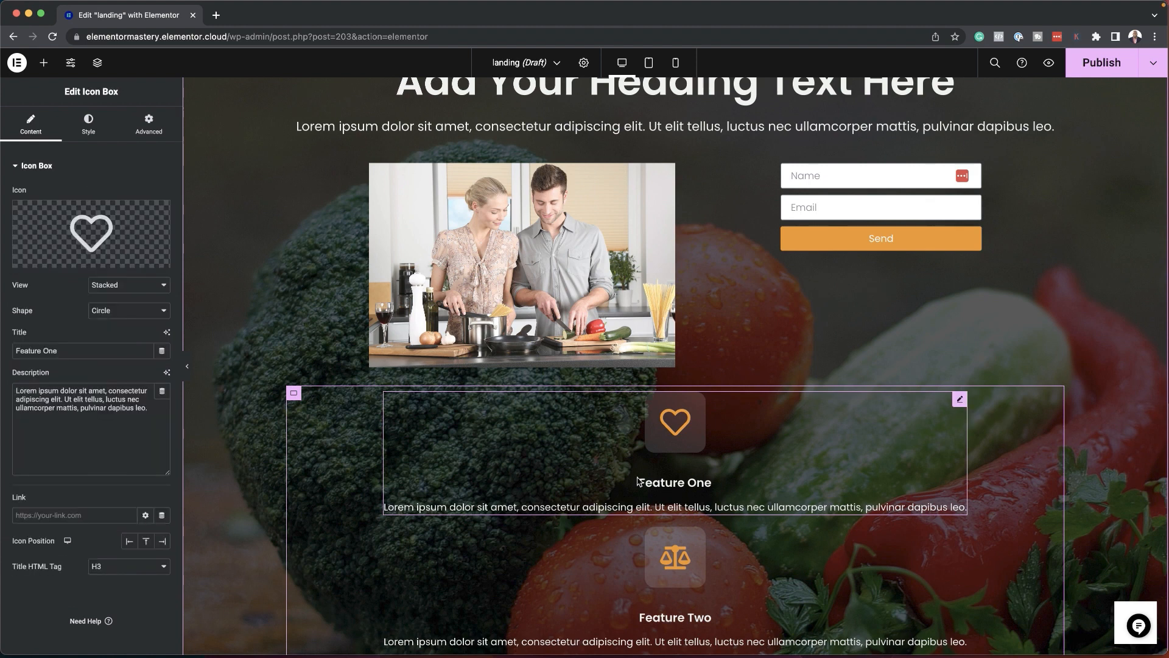
click(87, 124)
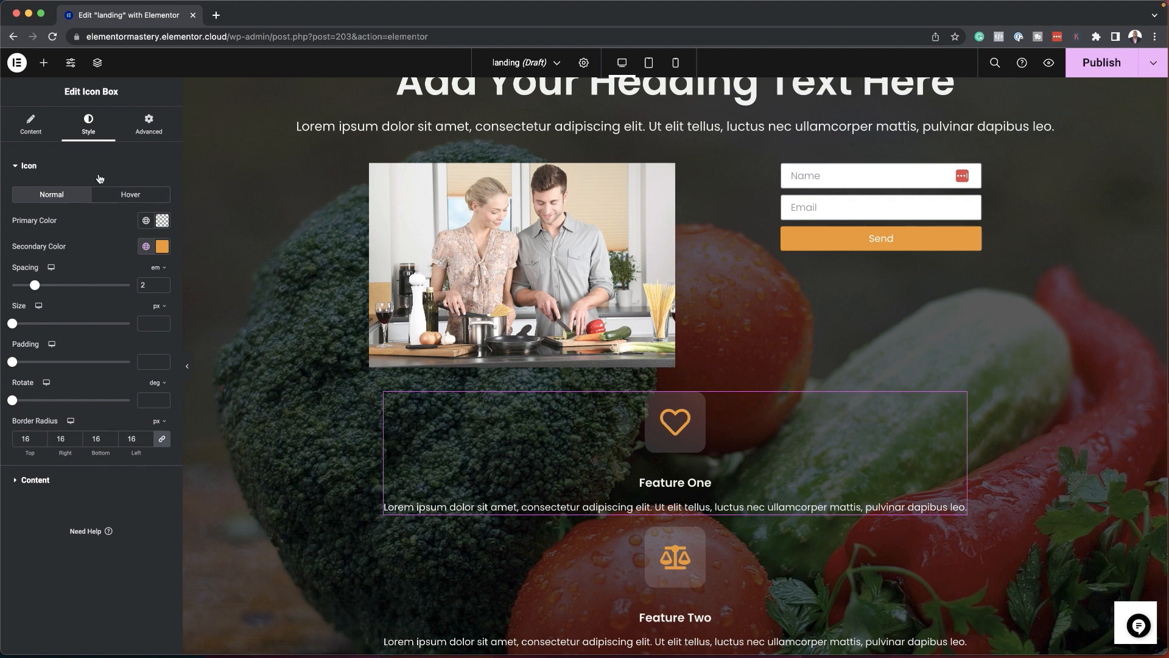
click(157, 121)
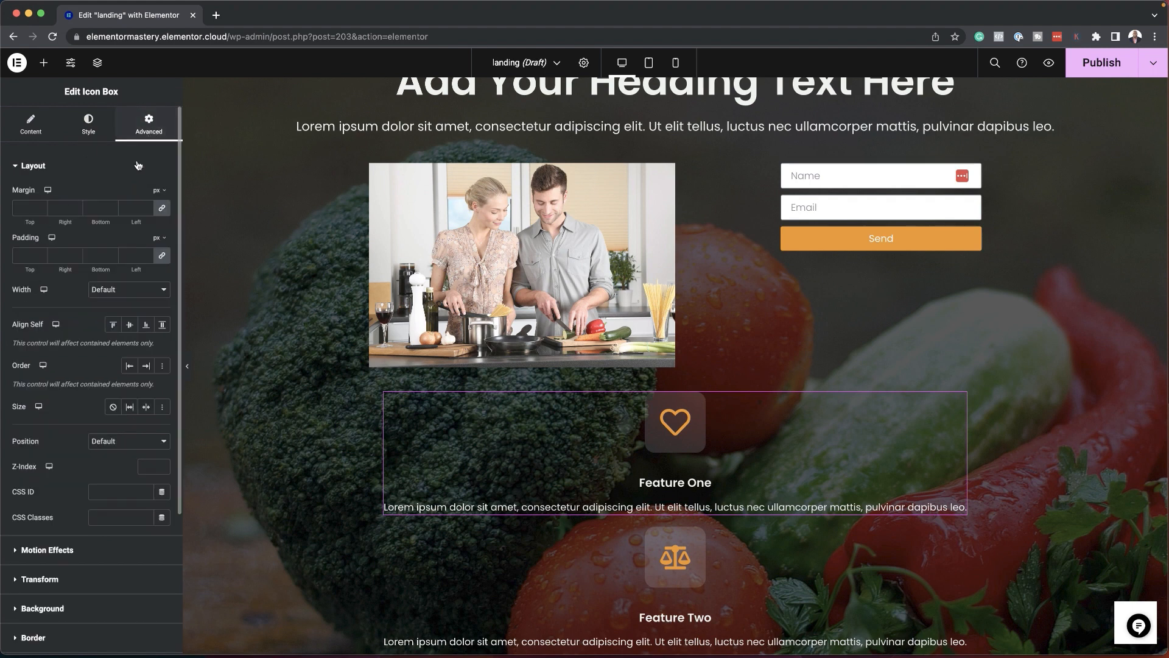
scroll(108, 585, down, 5)
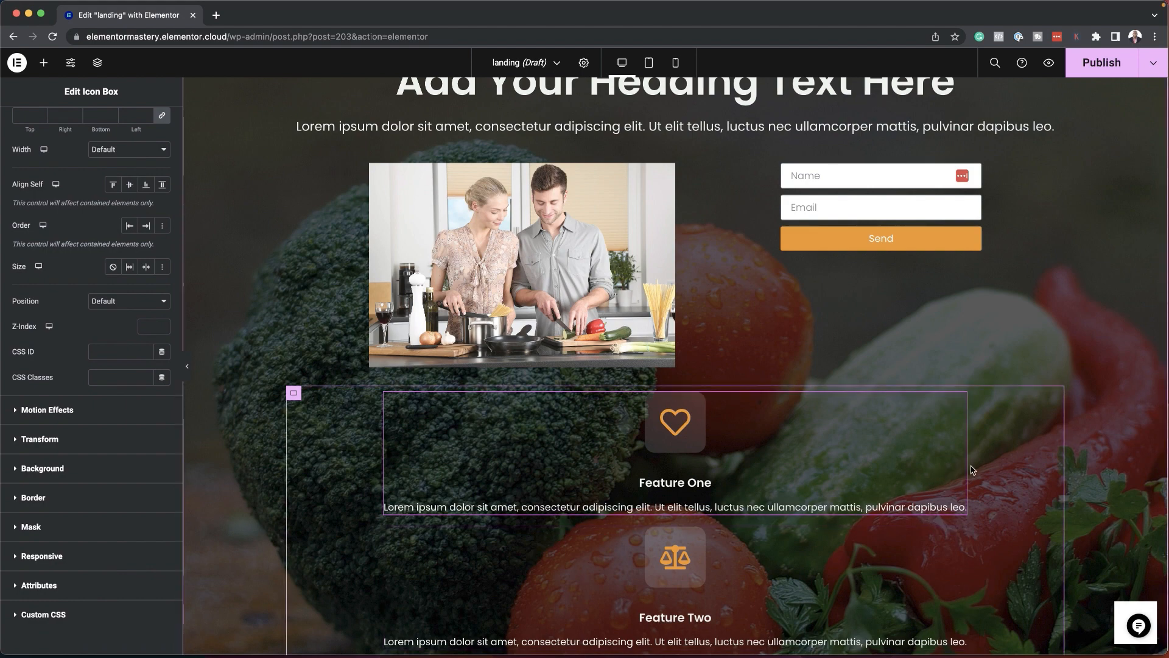
drag(973, 472, 960, 471)
scroll(80, 278, up, 5)
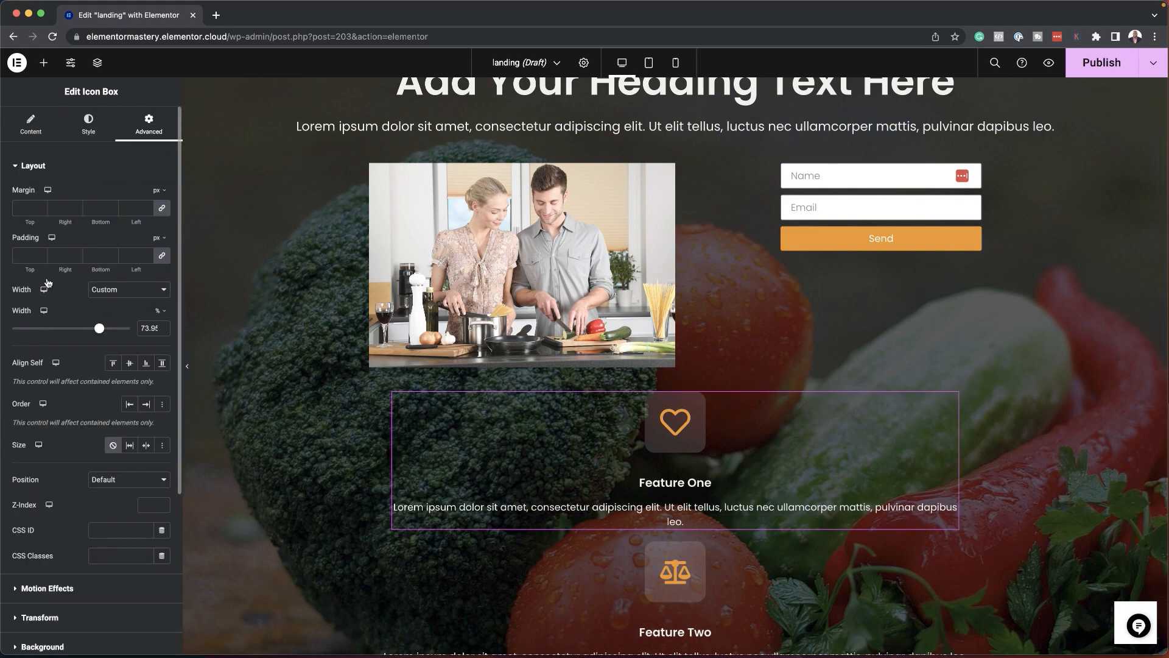
double_click(145, 327)
text(28)
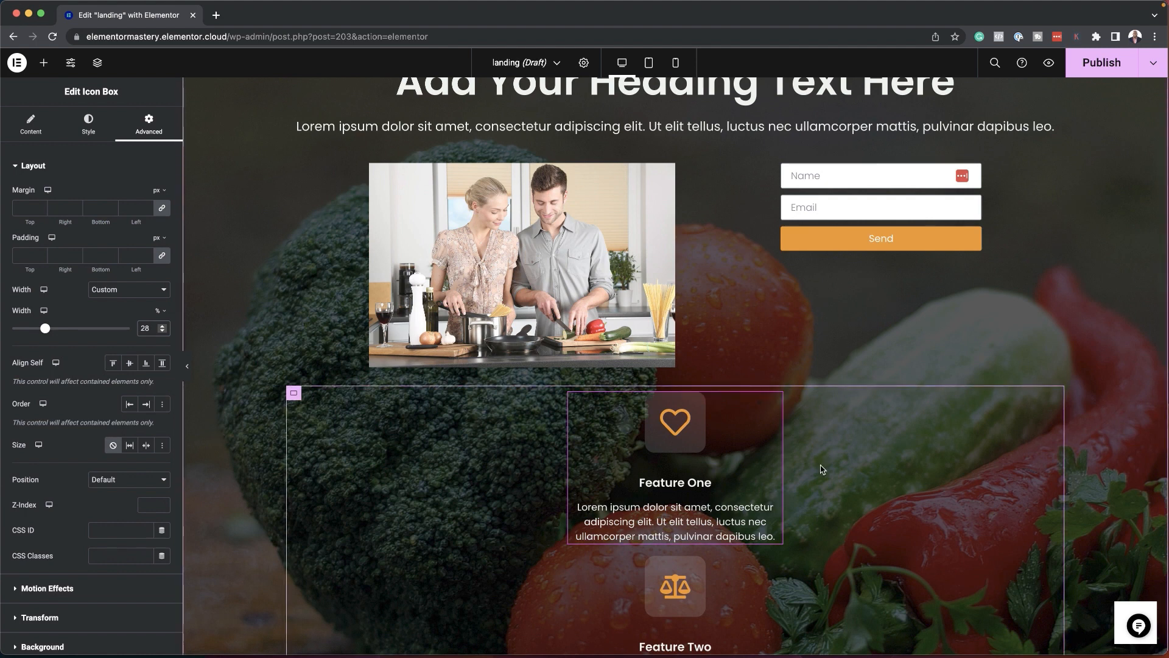
Copy the Feature One icon box and paste its style onto the Feature Two and Feature Three icon boxes
scroll(743, 562, down, 2)
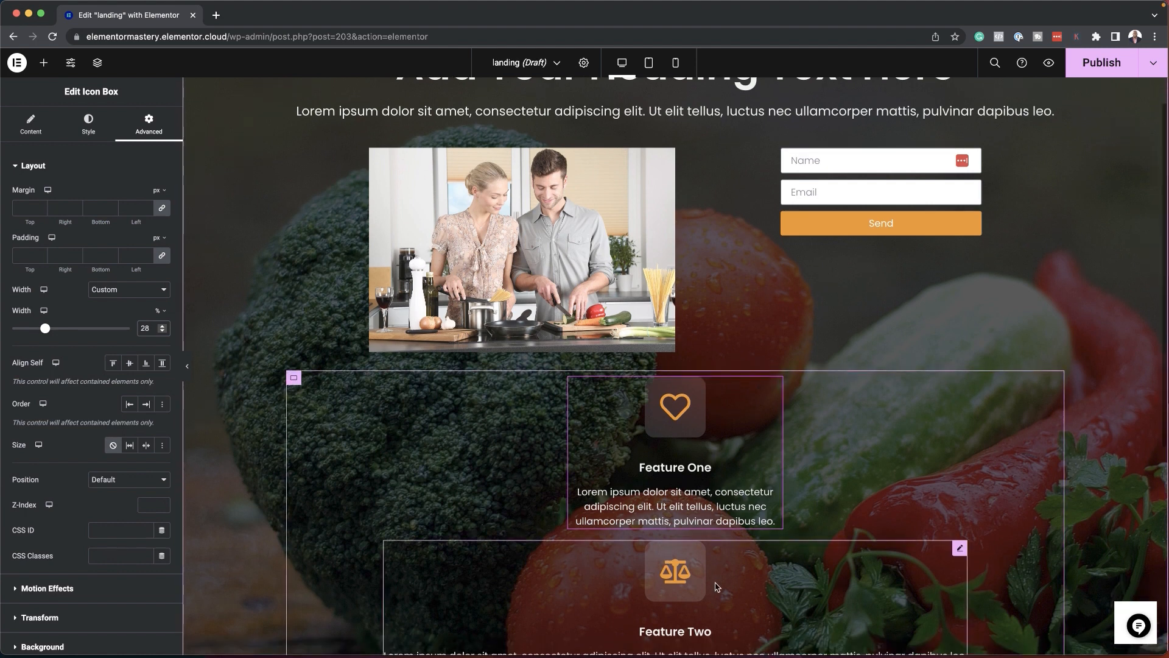
scroll(743, 563, down, 3)
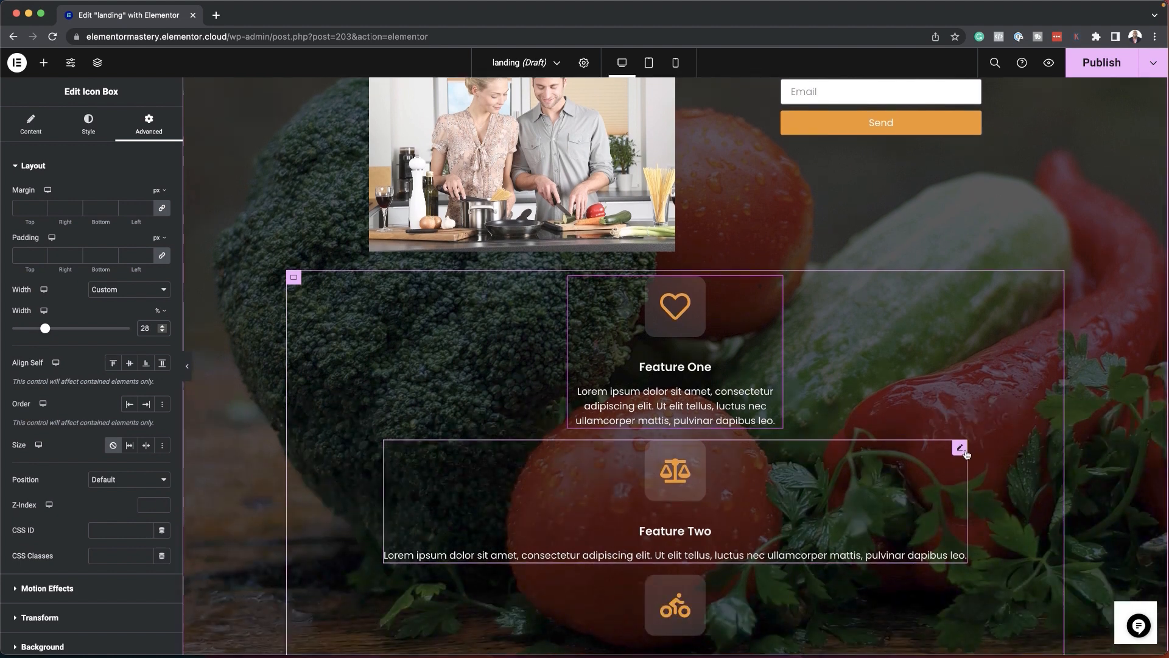
right_click(775, 283)
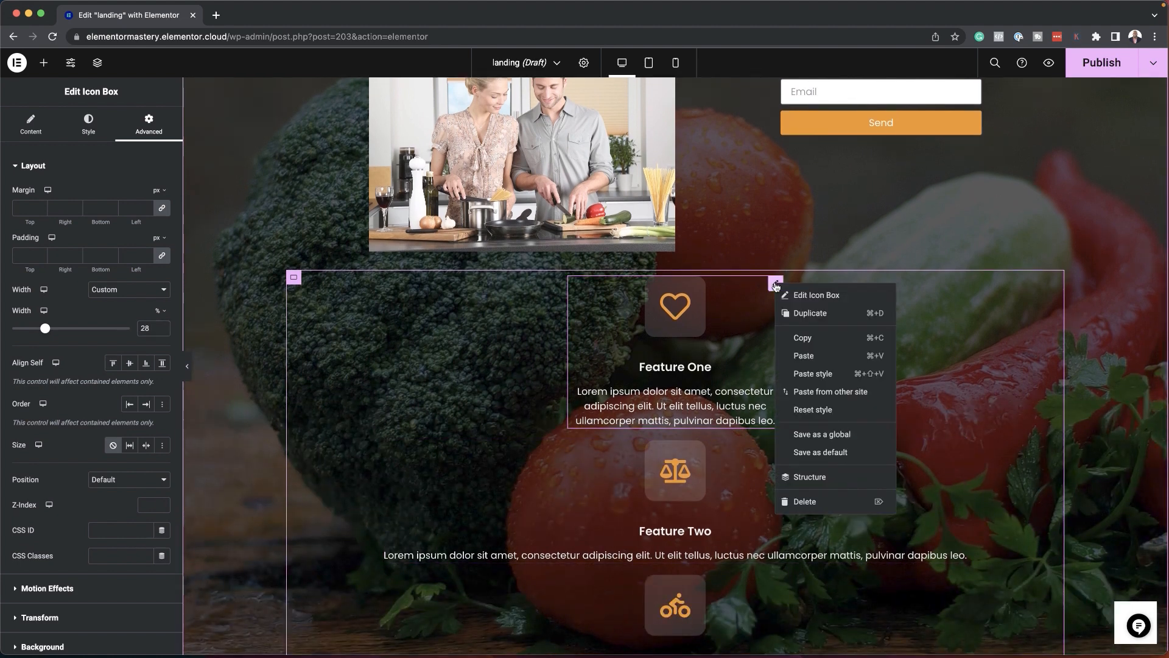
click(817, 338)
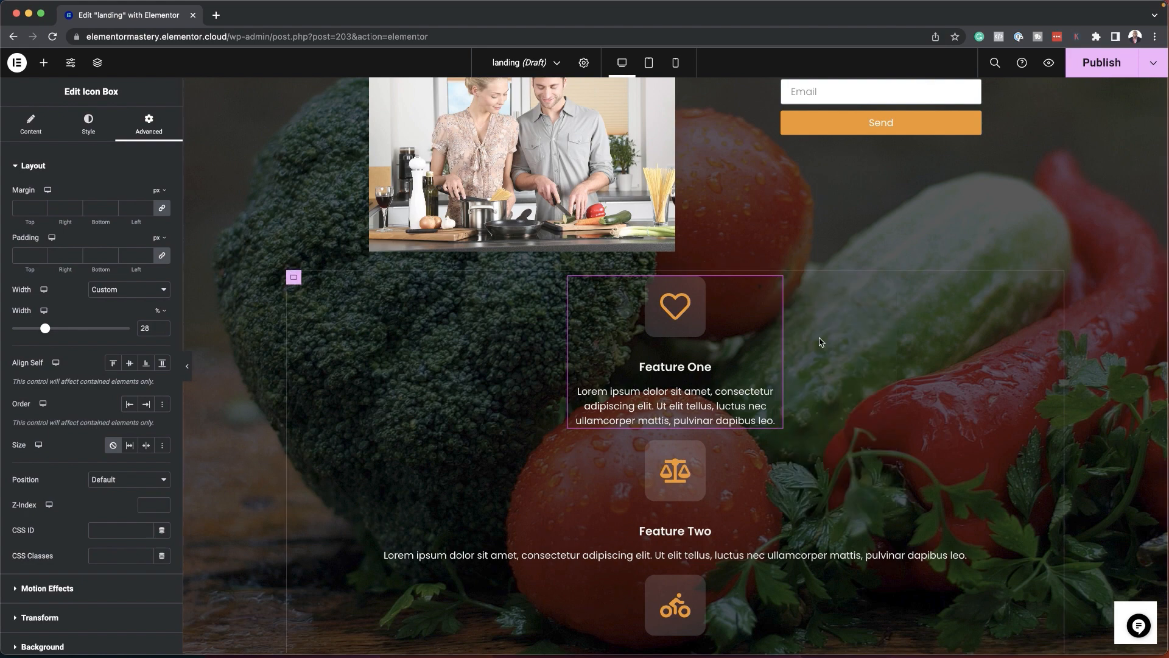
right_click(960, 447)
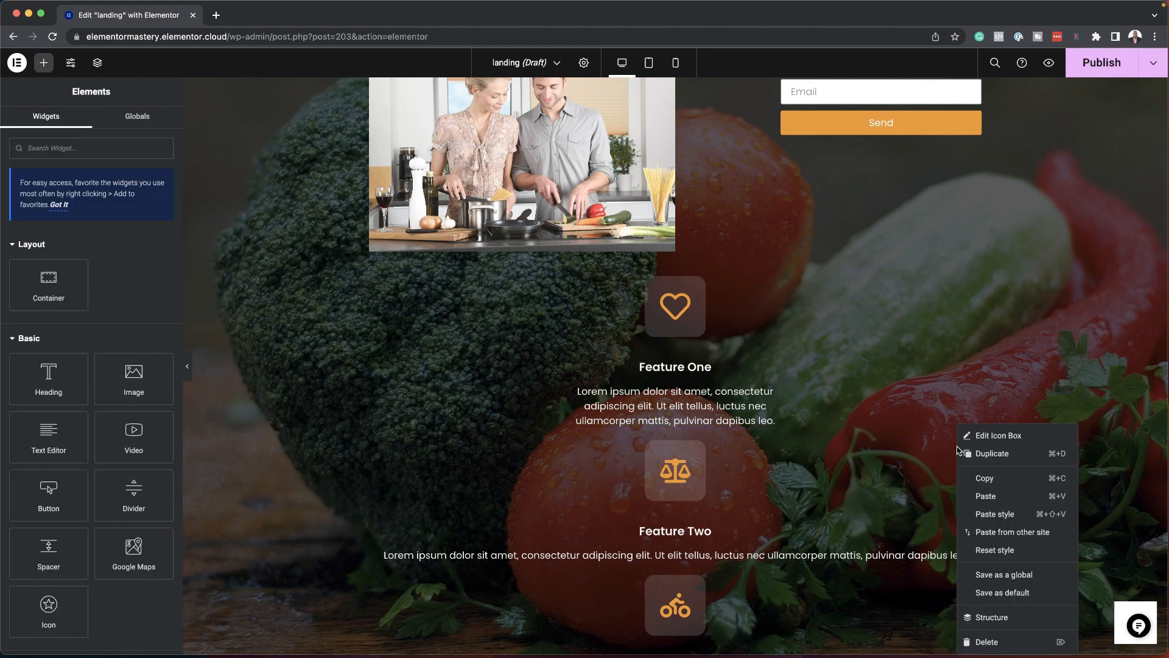
click(1008, 514)
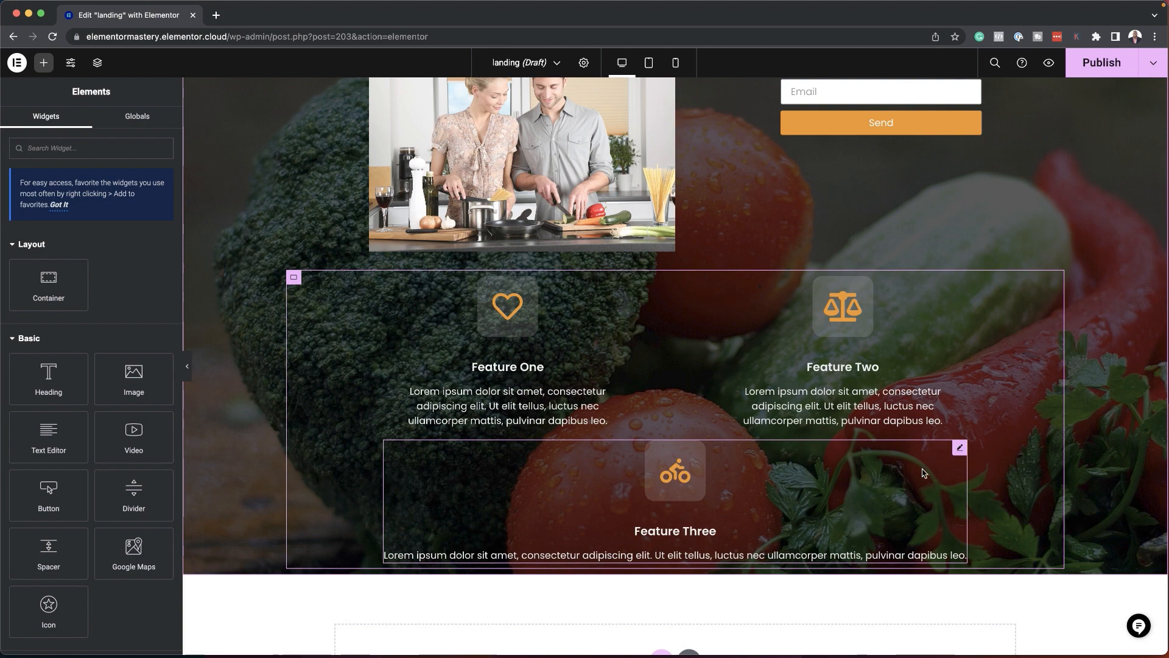
right_click(958, 450)
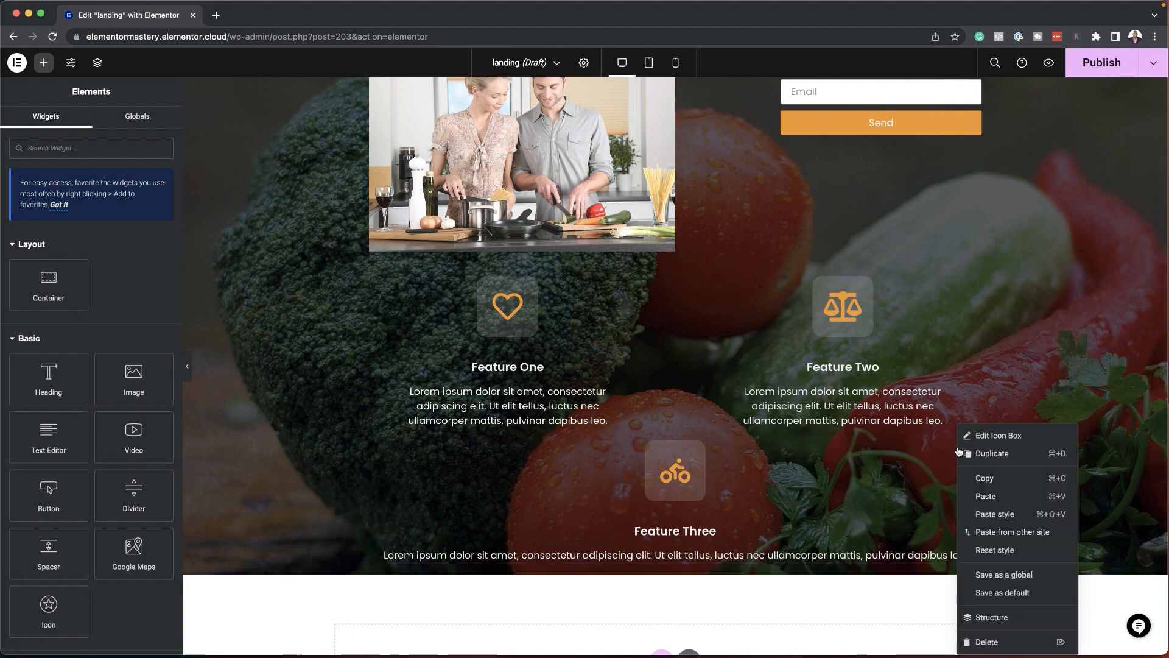
click(1011, 502)
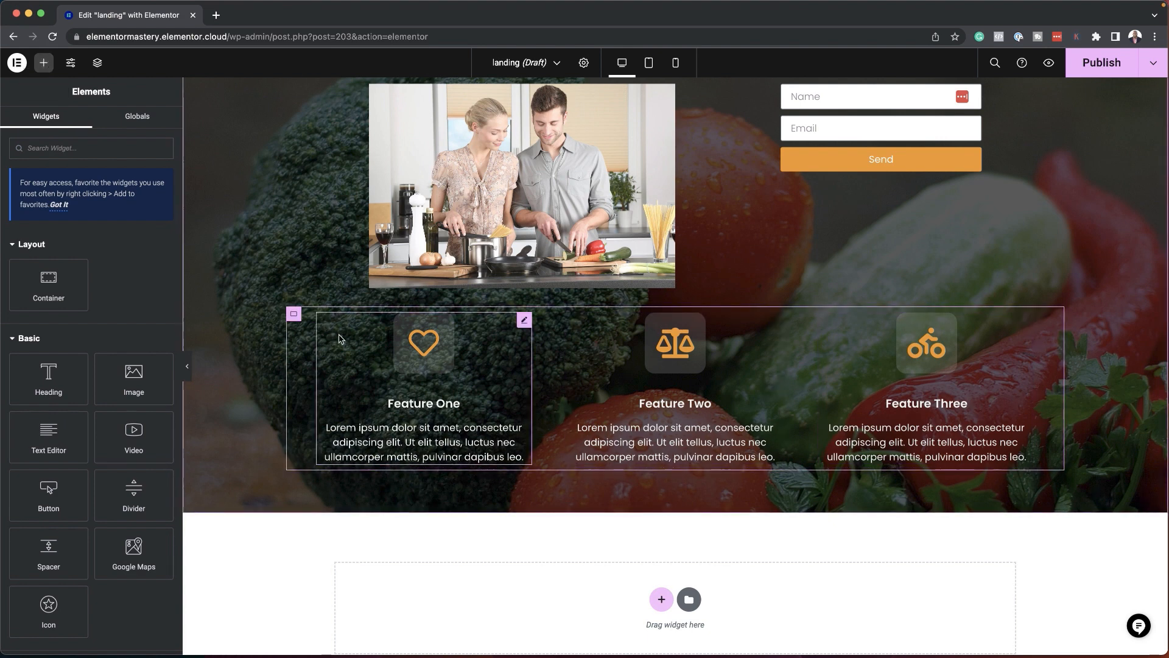
Set the content justification of the feature icon boxes' container to Space Between
click(294, 314)
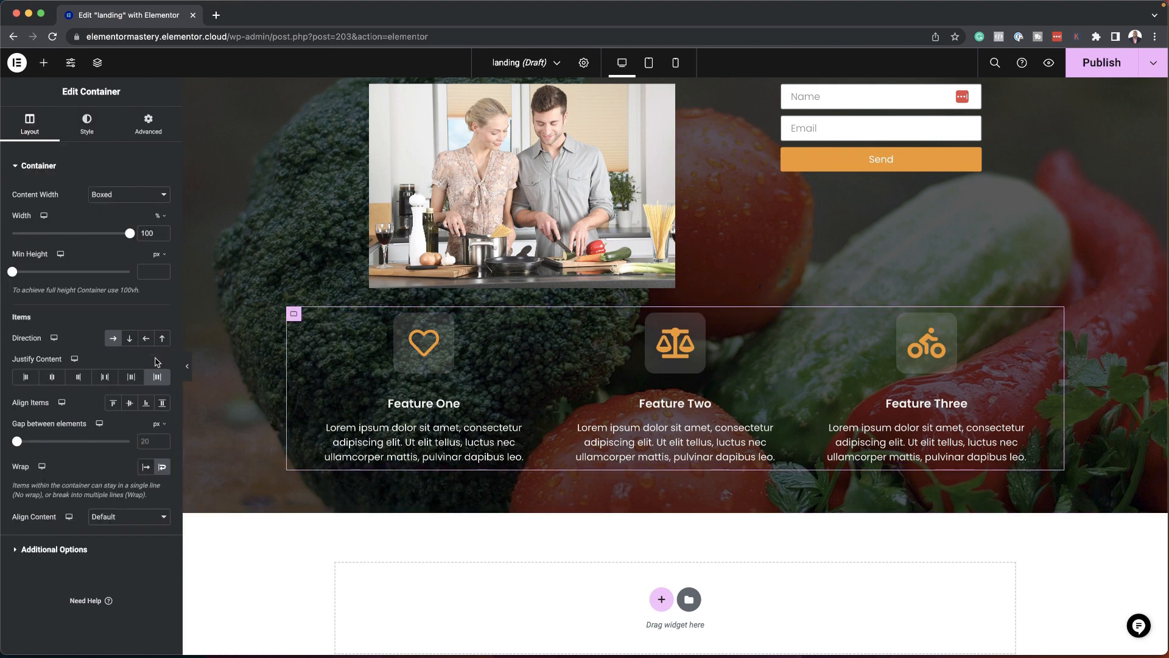
click(131, 378)
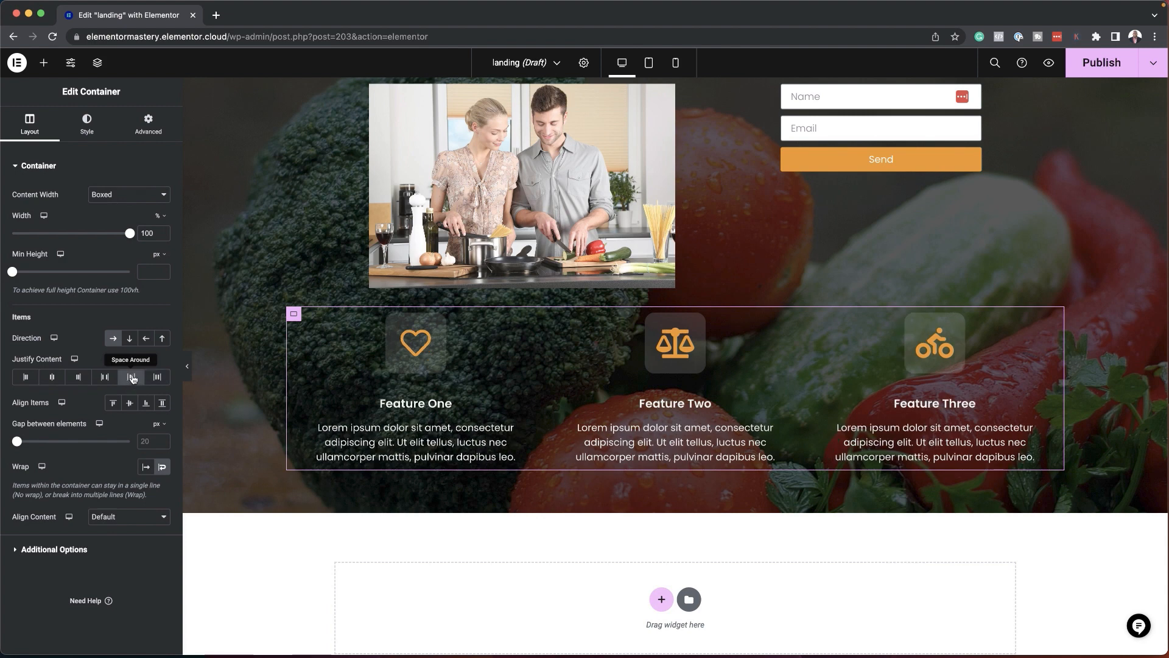
click(104, 377)
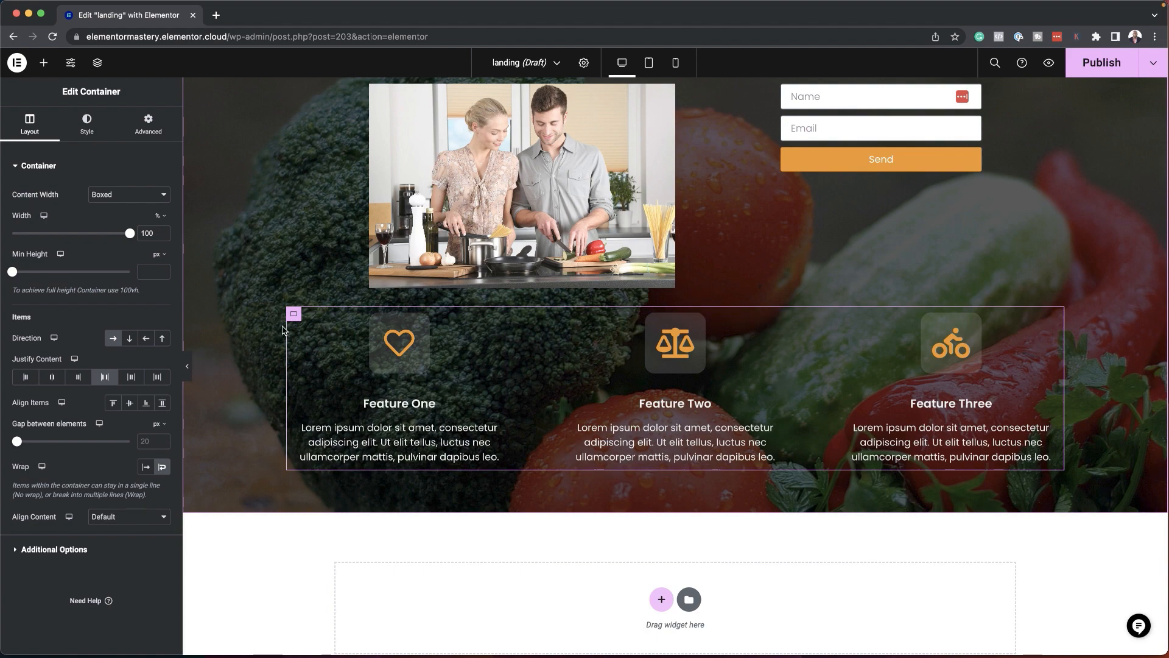
In the tablet view, set the direction of the feature icon boxes' container to Column - vertical
click(649, 62)
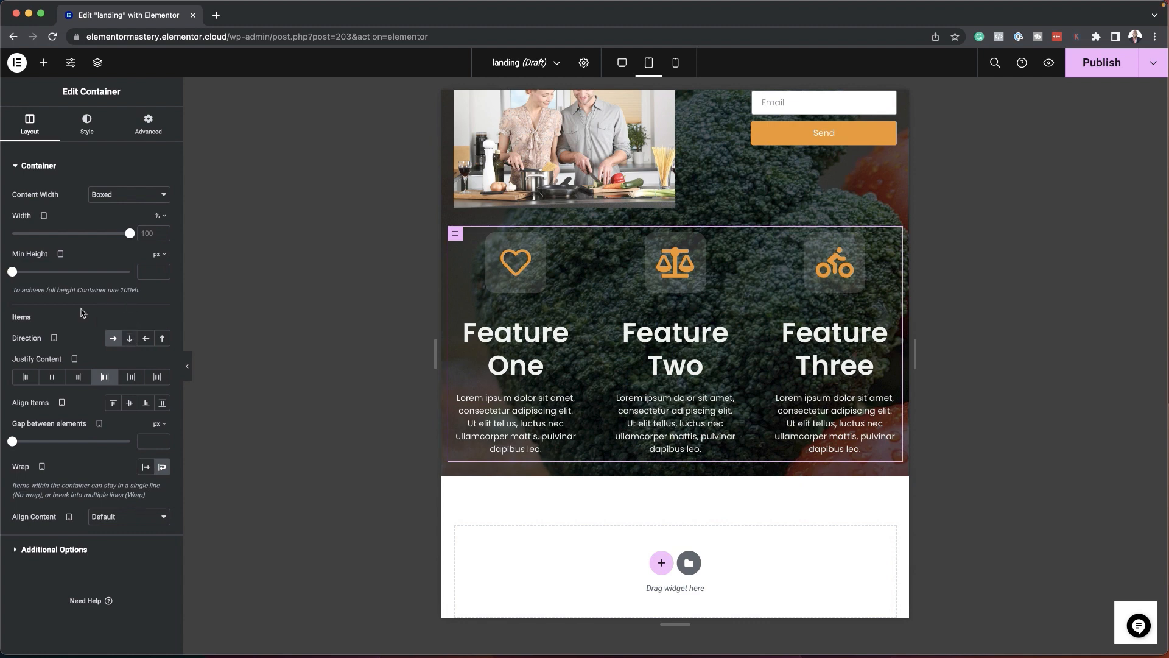
click(131, 340)
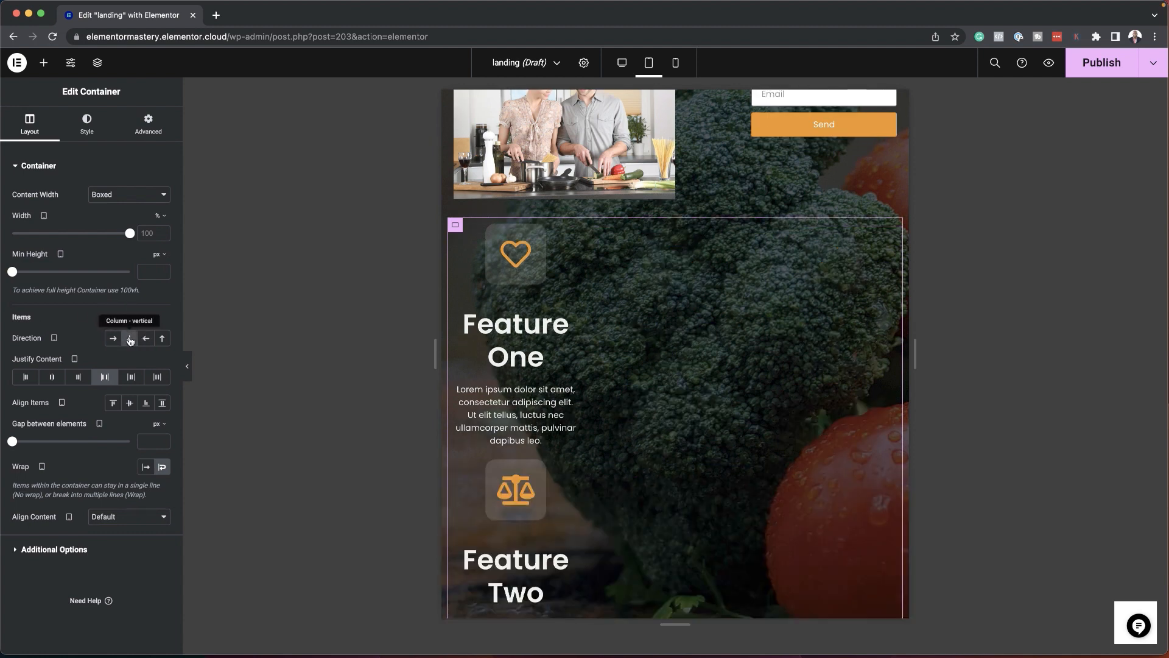
scroll(637, 327, down, 2)
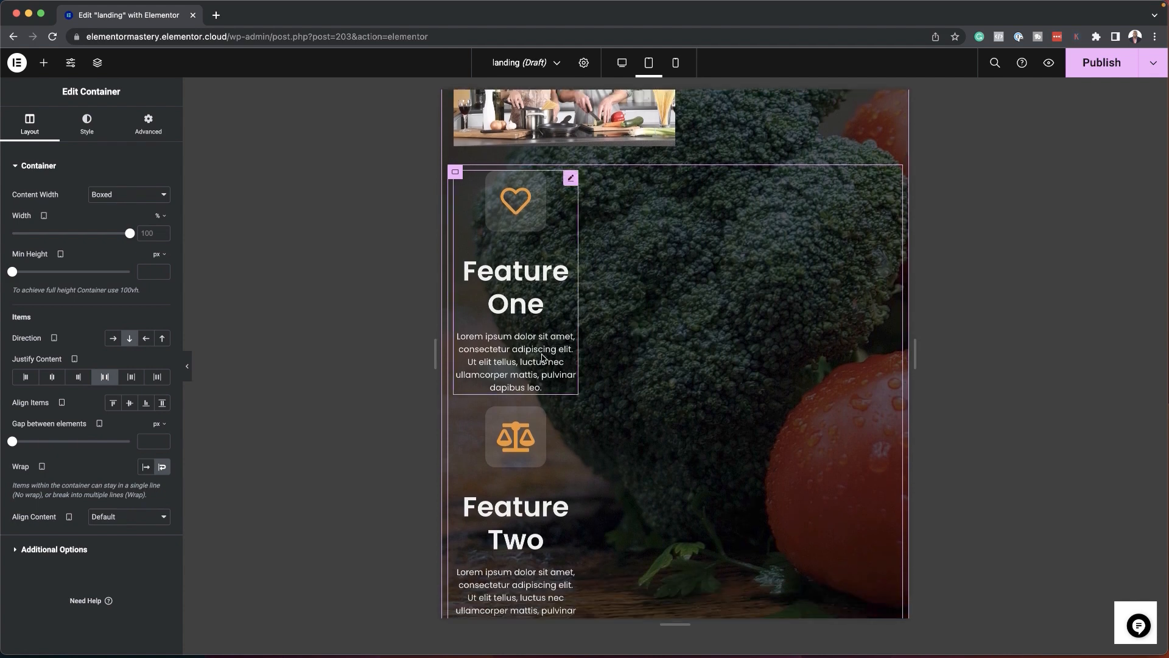
scroll(601, 520, down, 4)
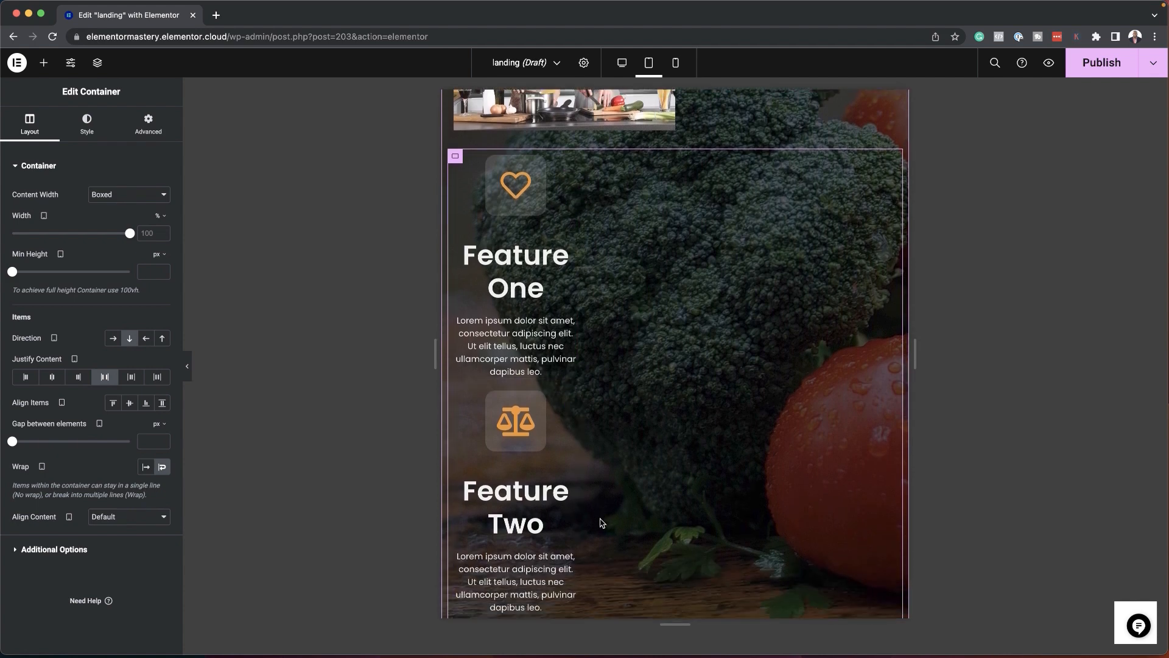
Set the Feature One icon box's tablet width to 100%, with the unit switched to percent
scroll(601, 519, up, 5)
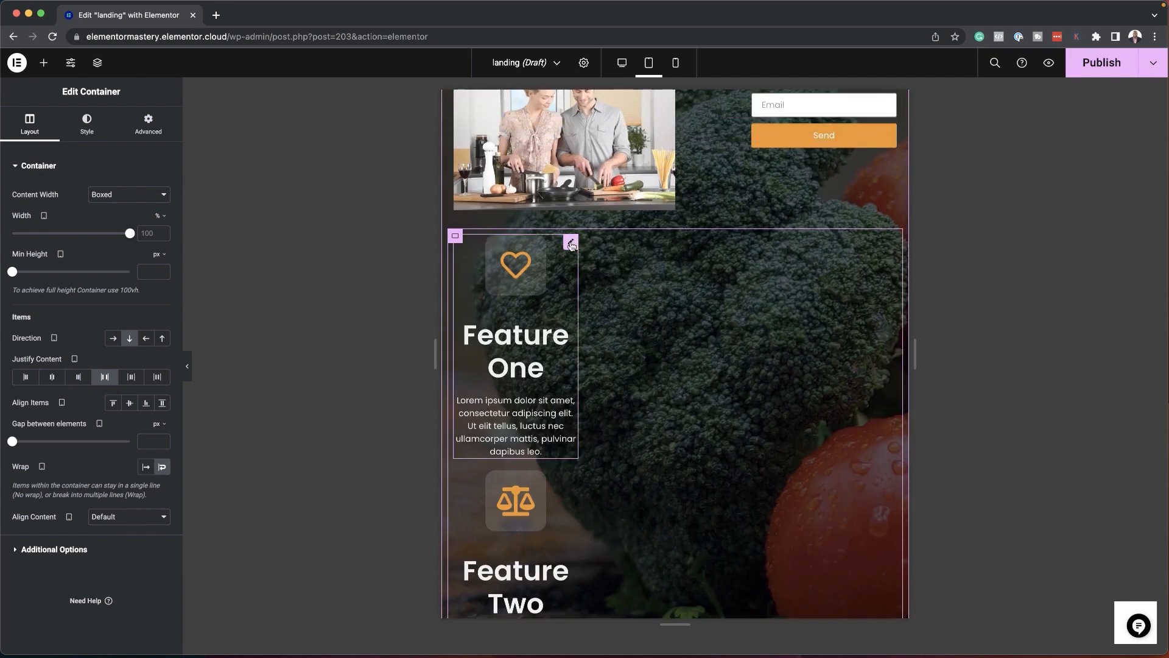
click(570, 243)
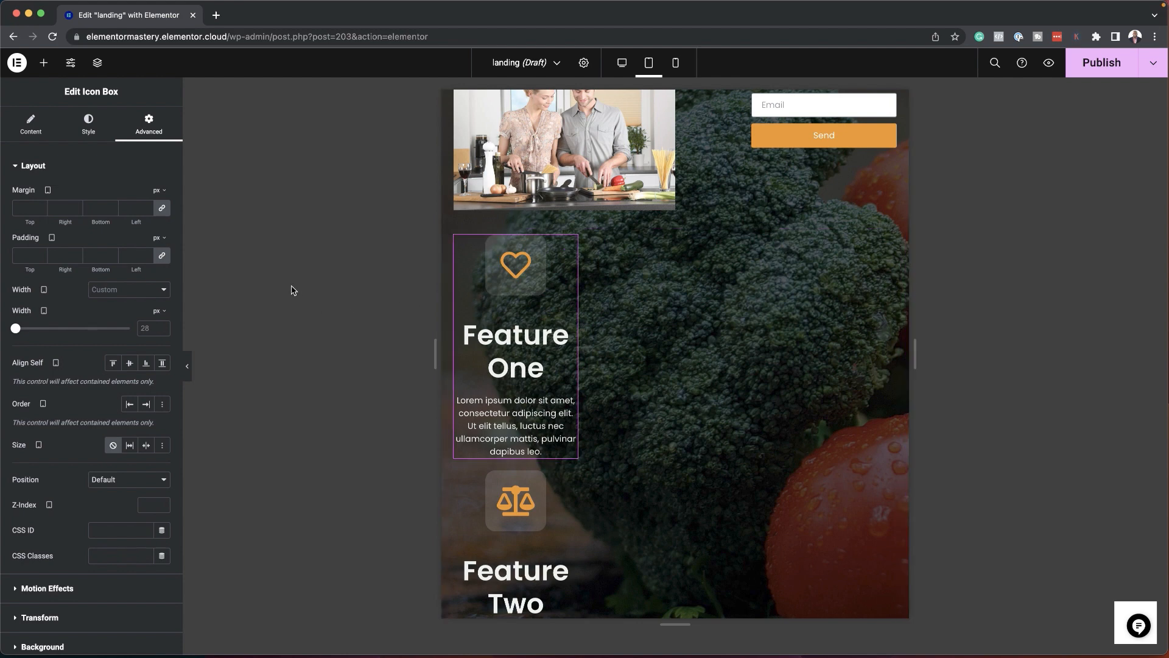
click(142, 328)
text(100)
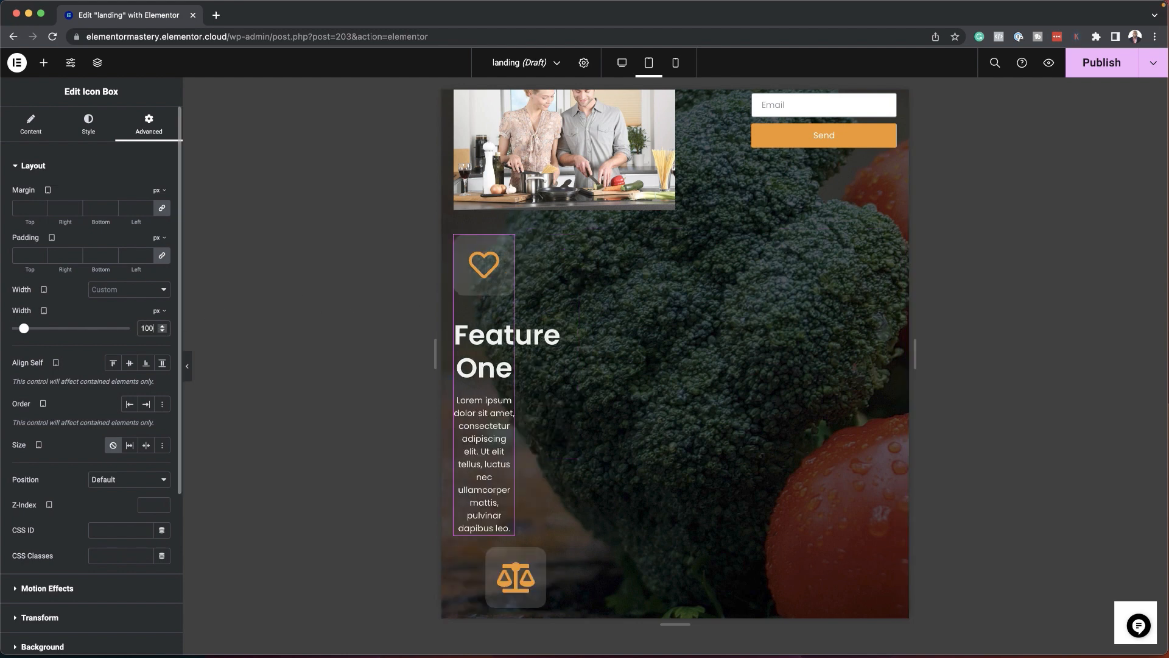
click(161, 312)
click(158, 329)
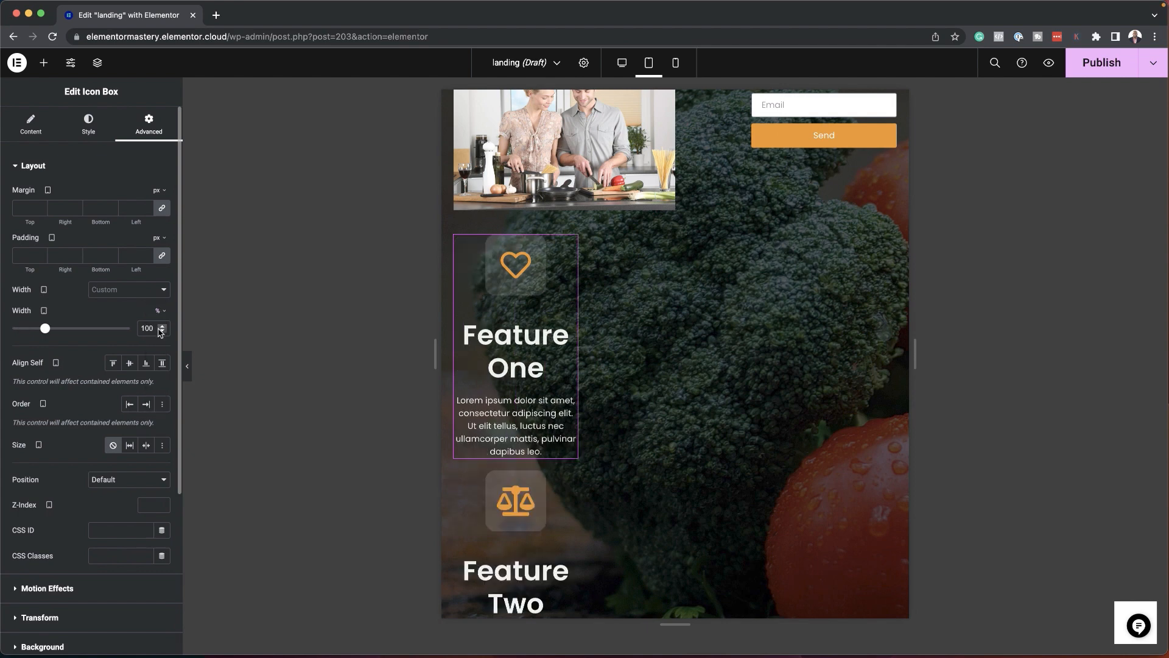
text(100)
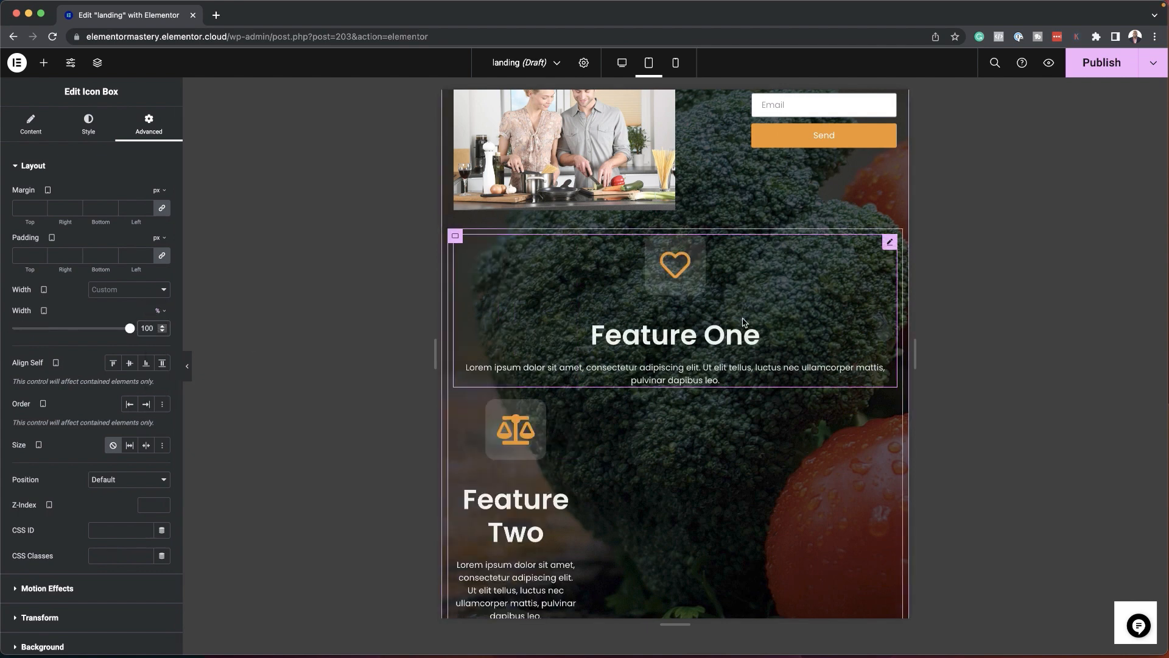
right_click(891, 244)
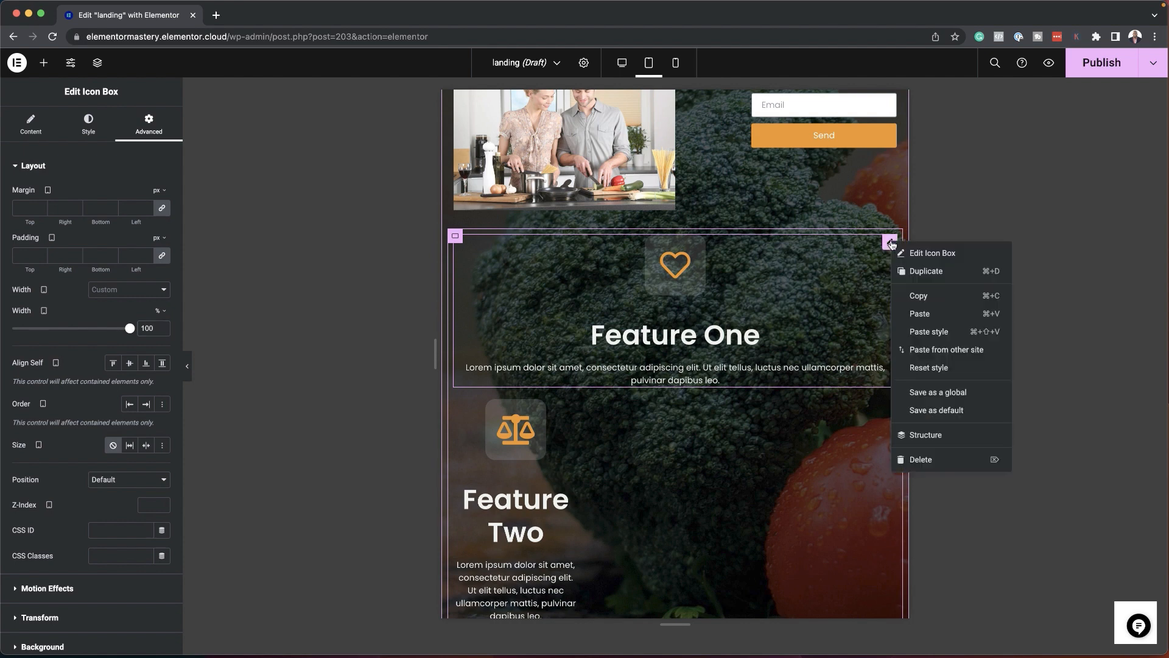
key(Escape)
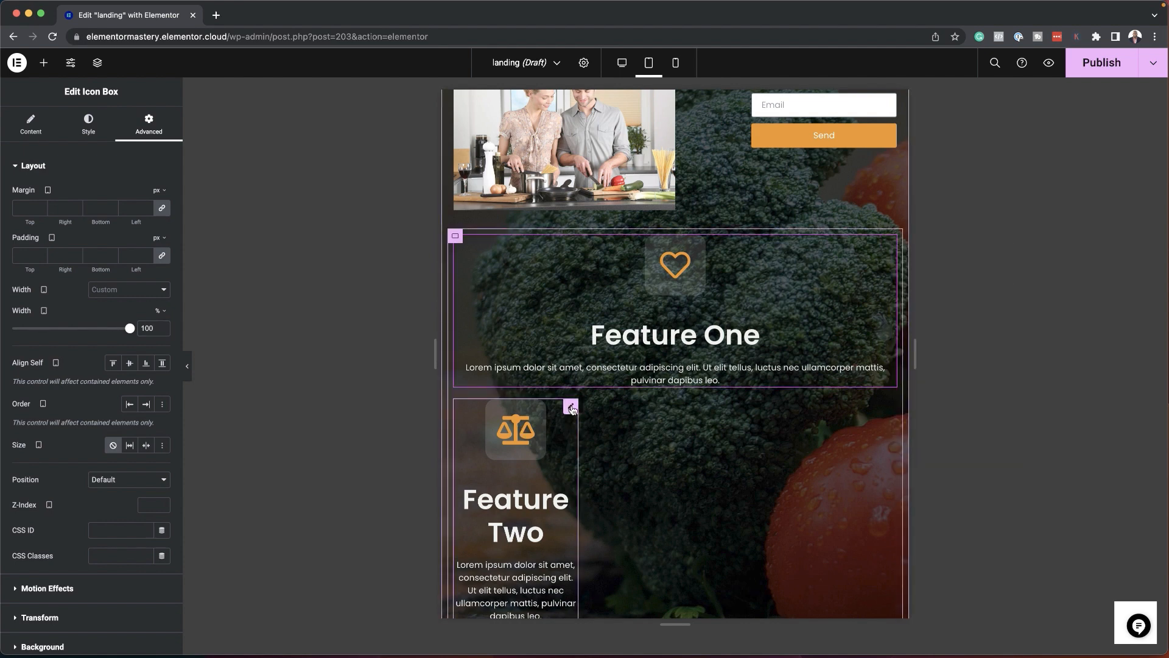
right_click(571, 408)
click(623, 497)
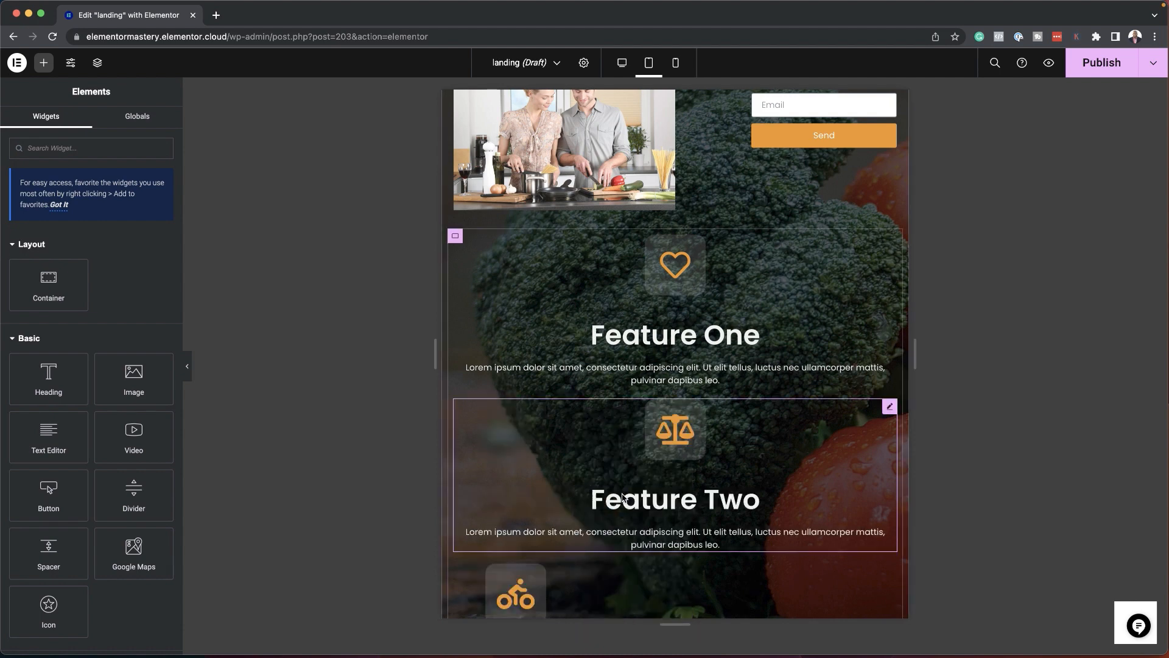
scroll(597, 481, down, 3)
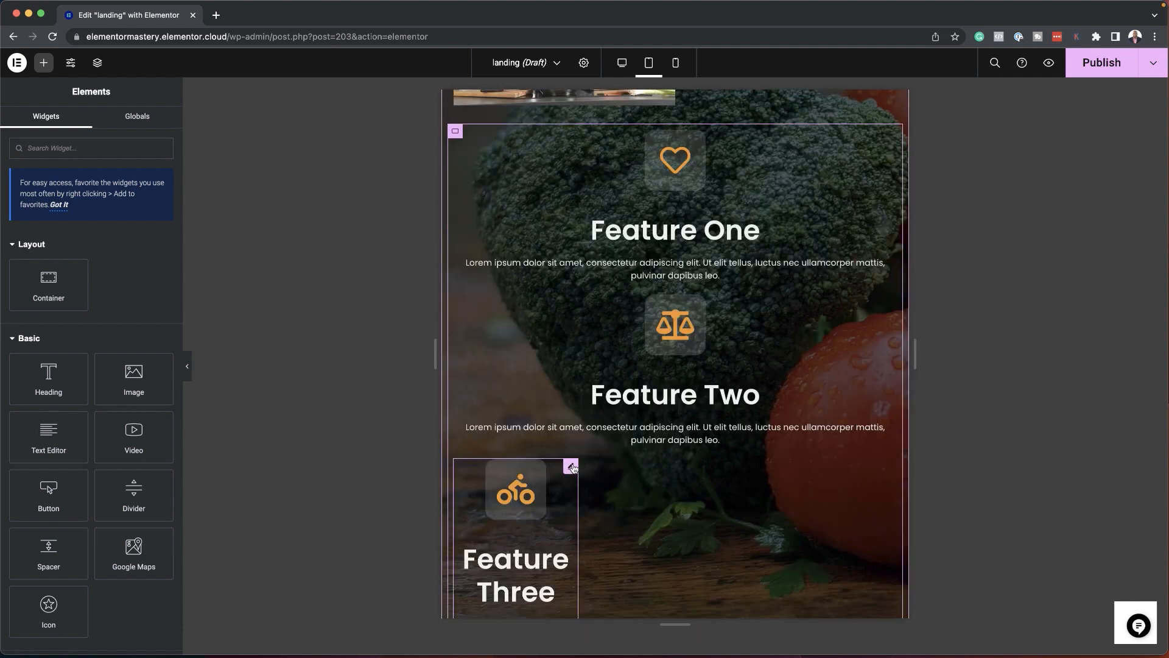
right_click(572, 467)
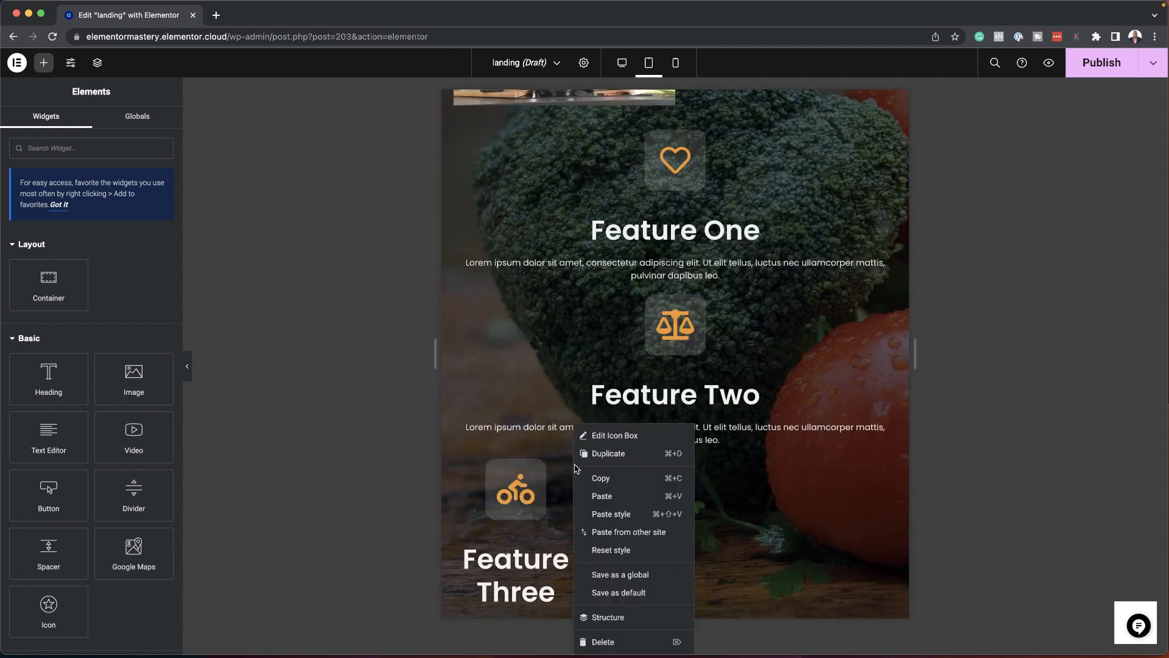
click(632, 514)
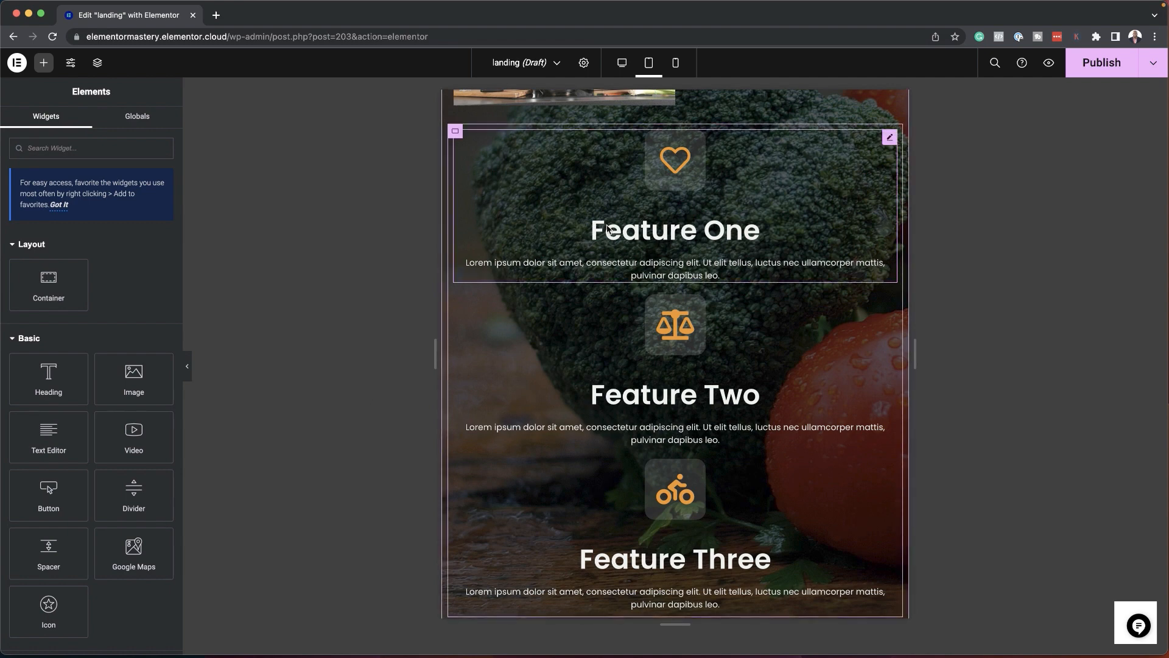
Set the tablet width of the feature icon boxes' container to 80%
click(455, 133)
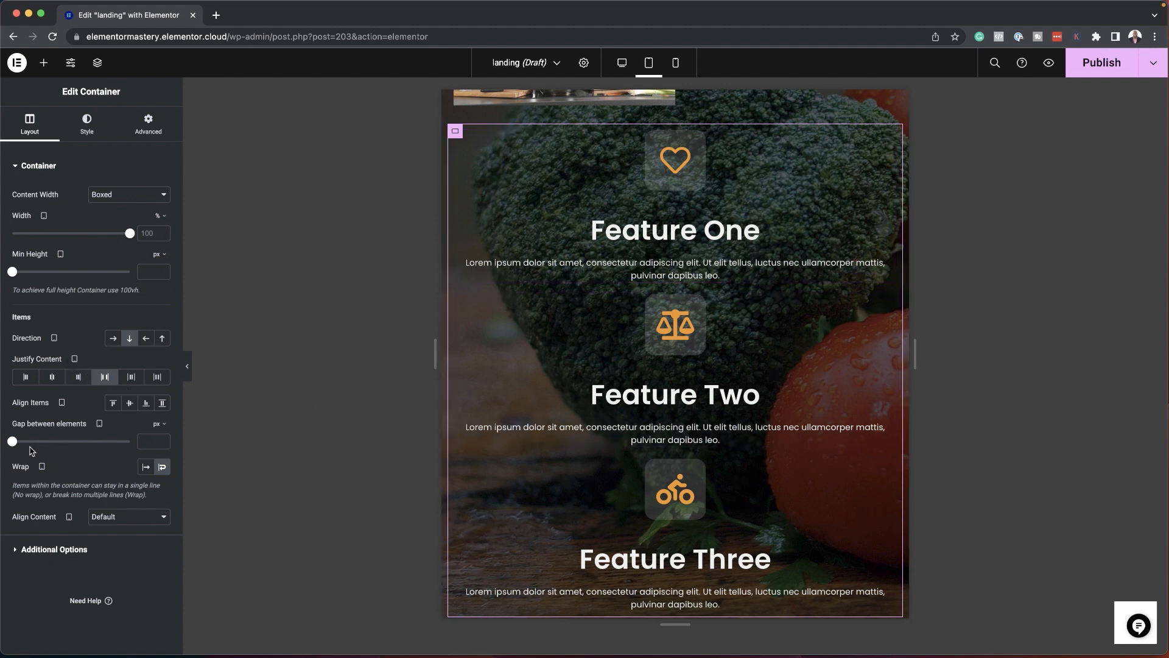
drag(130, 234, 106, 234)
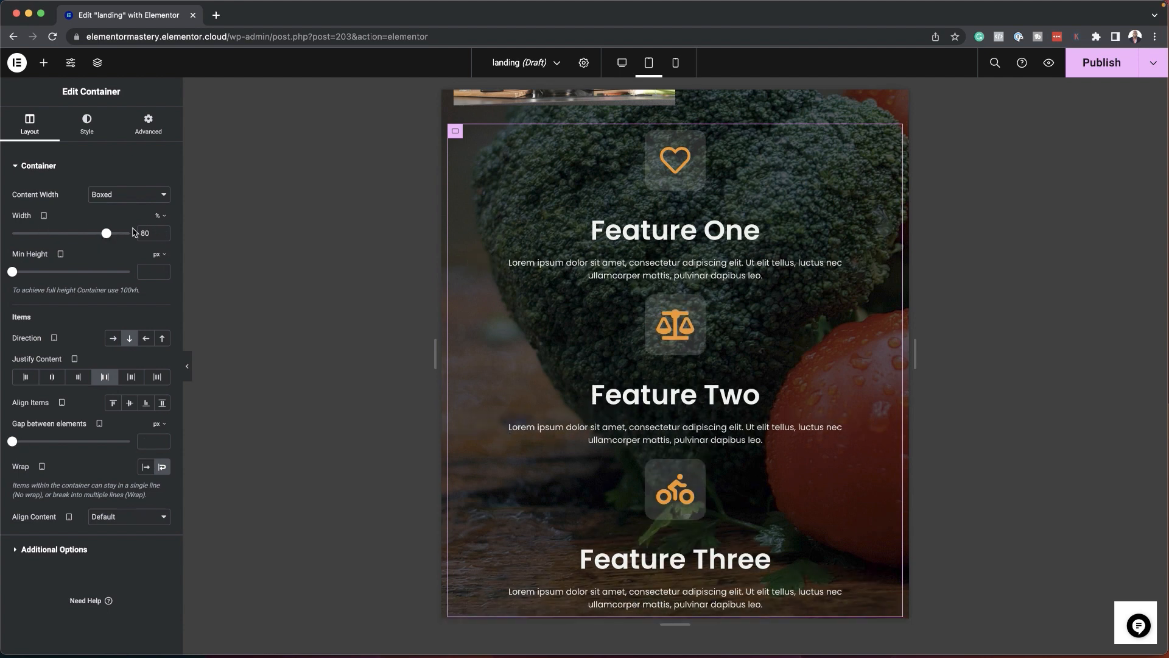
scroll(612, 419, up, 3)
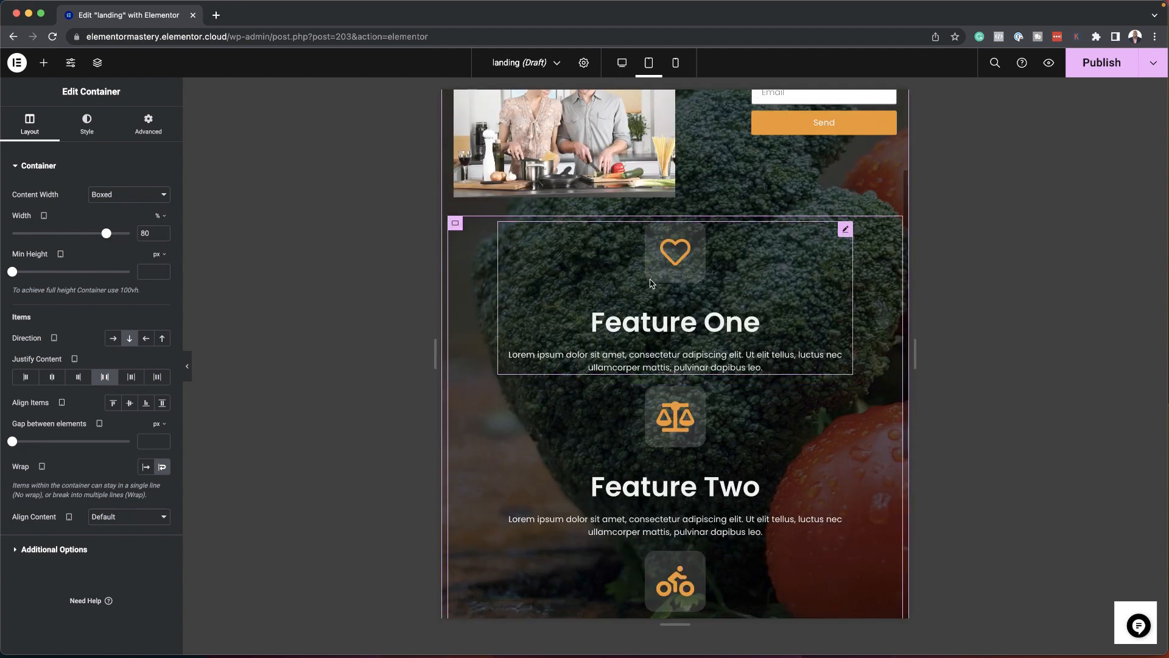
Check the landing page layout in the mobile, tablet and desktop views
click(678, 64)
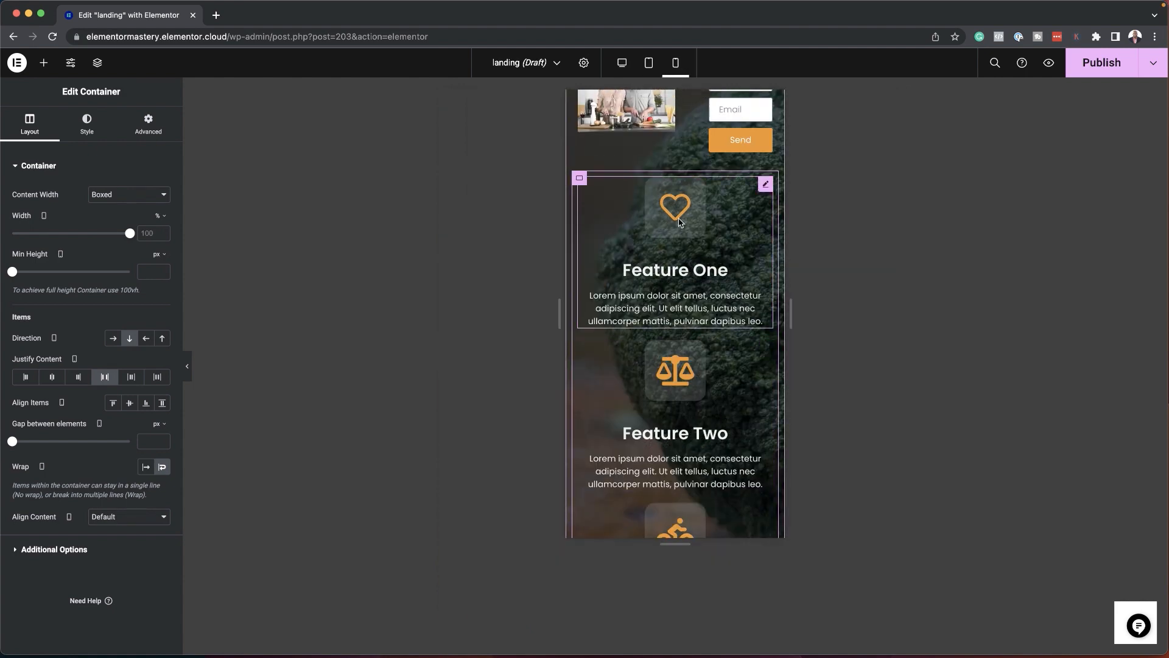
scroll(718, 382, down, 5)
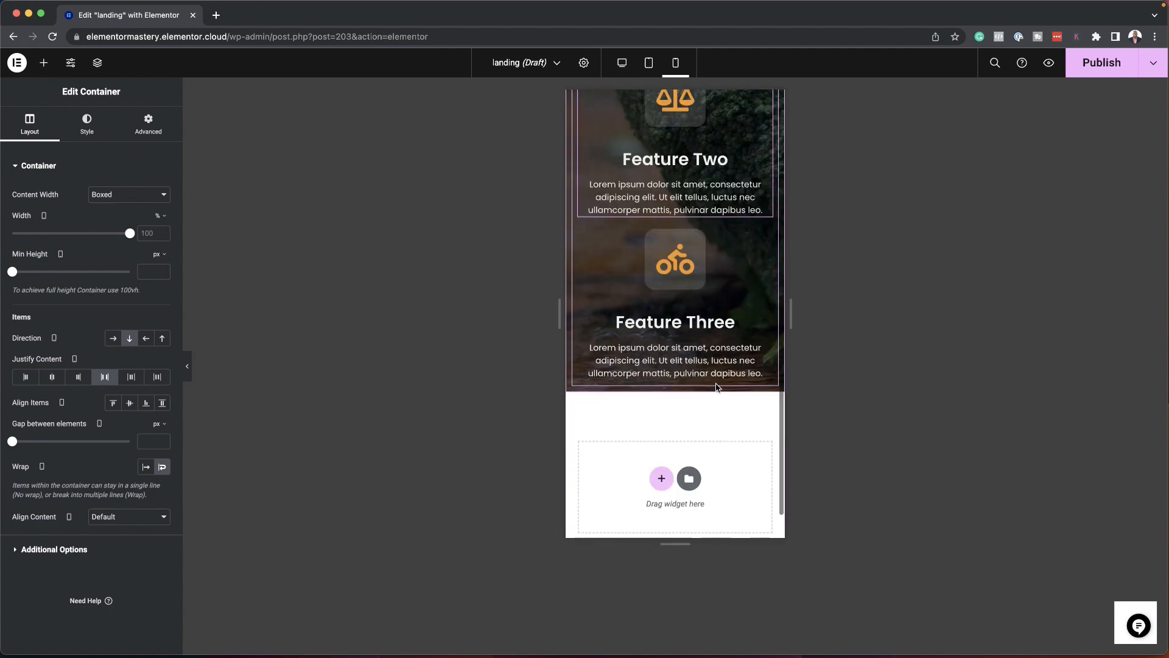
scroll(717, 387, up, 7)
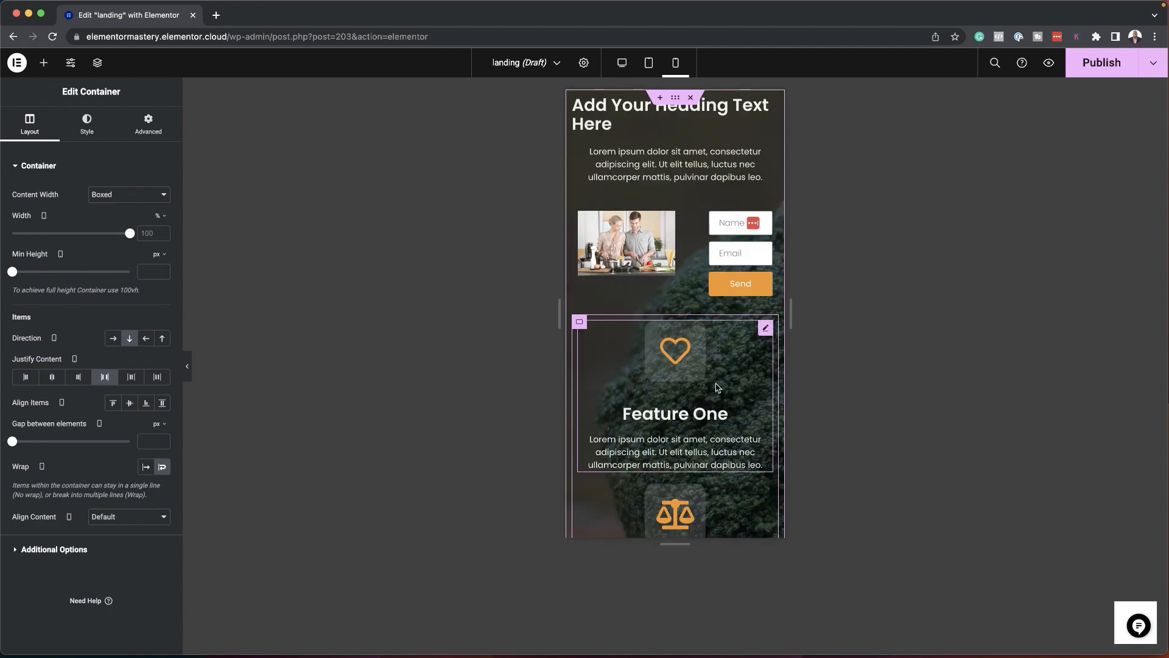
click(648, 64)
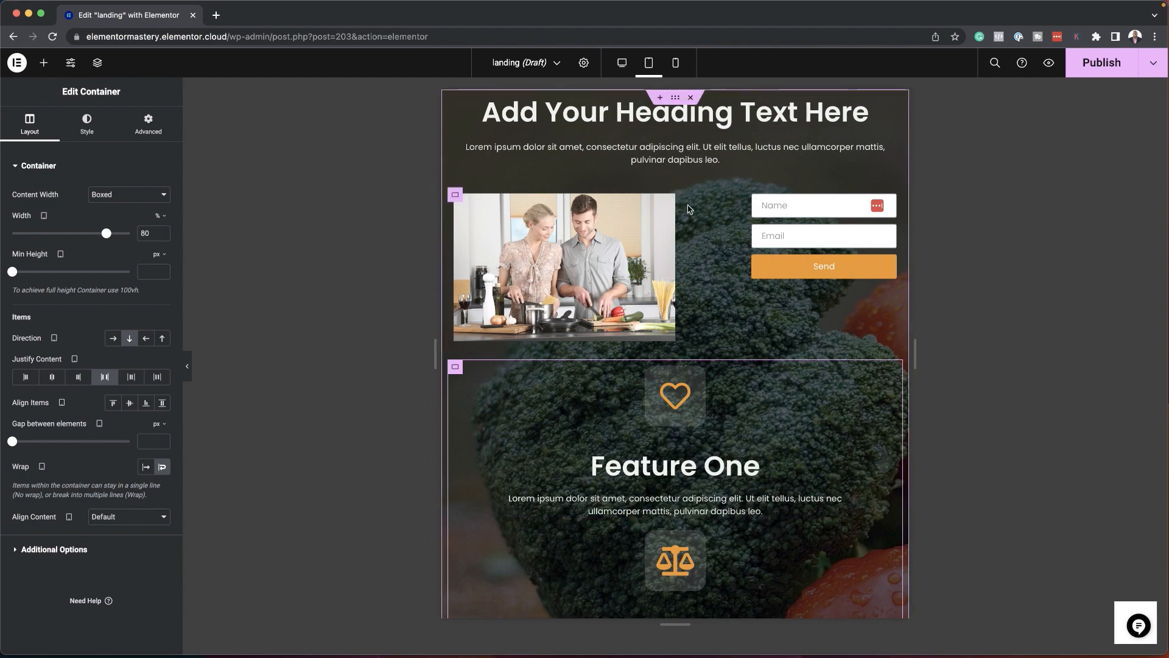
click(622, 63)
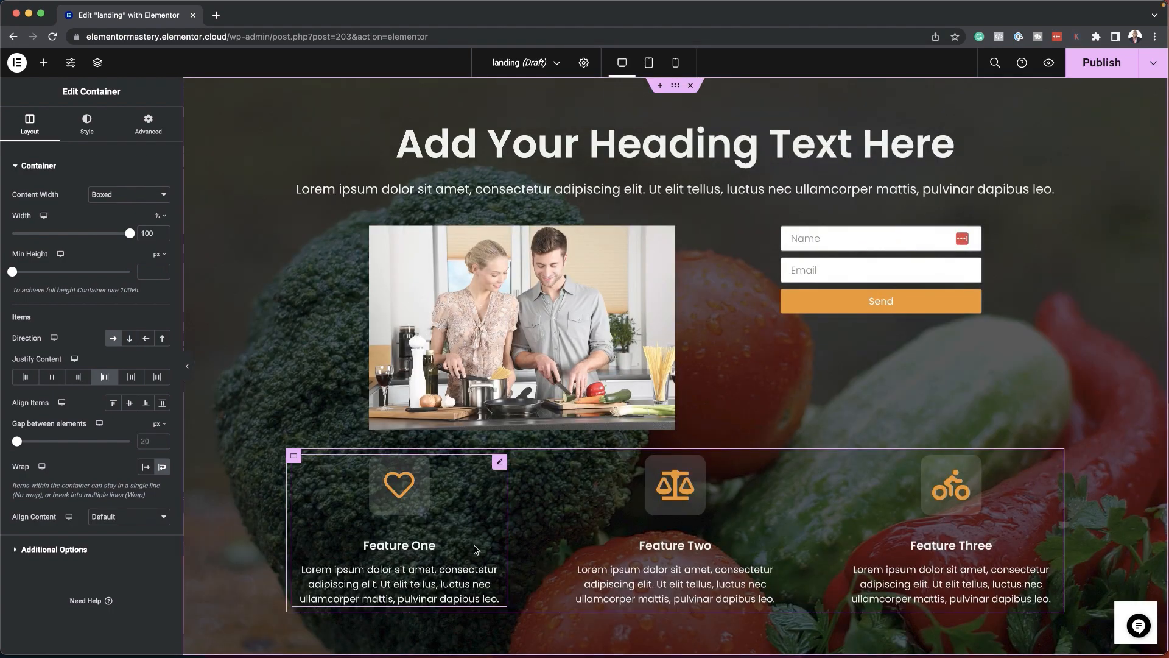
scroll(476, 550, down, 1)
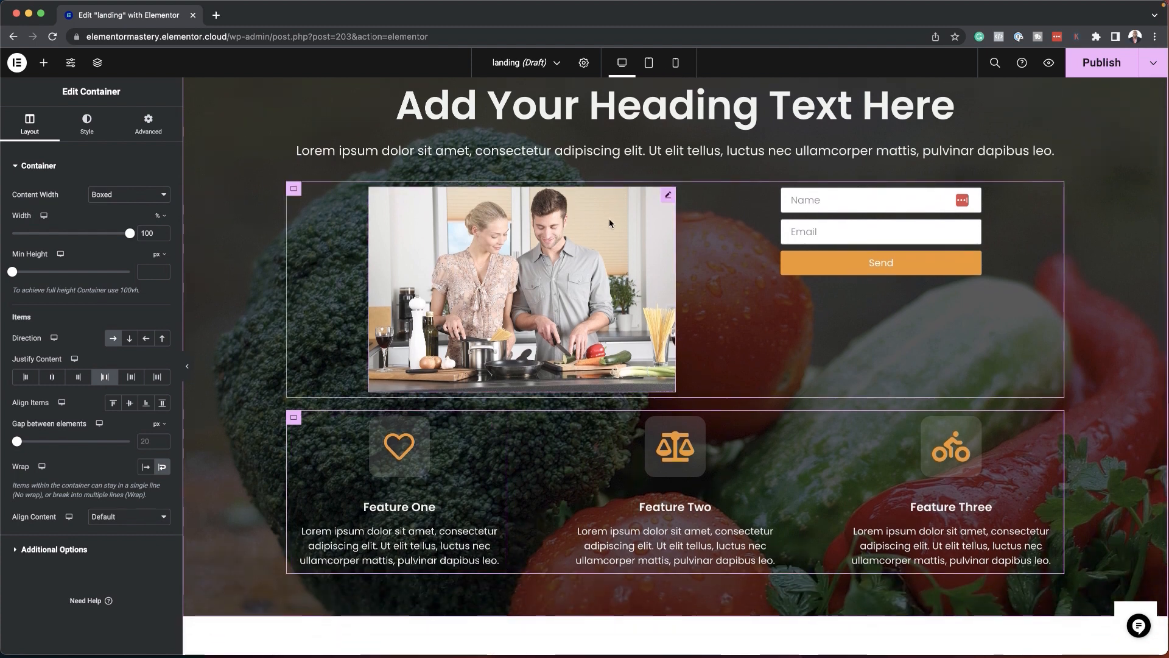
Set the desktop width of the container holding the photo and form to 100%, with the unit switched to percent
click(296, 191)
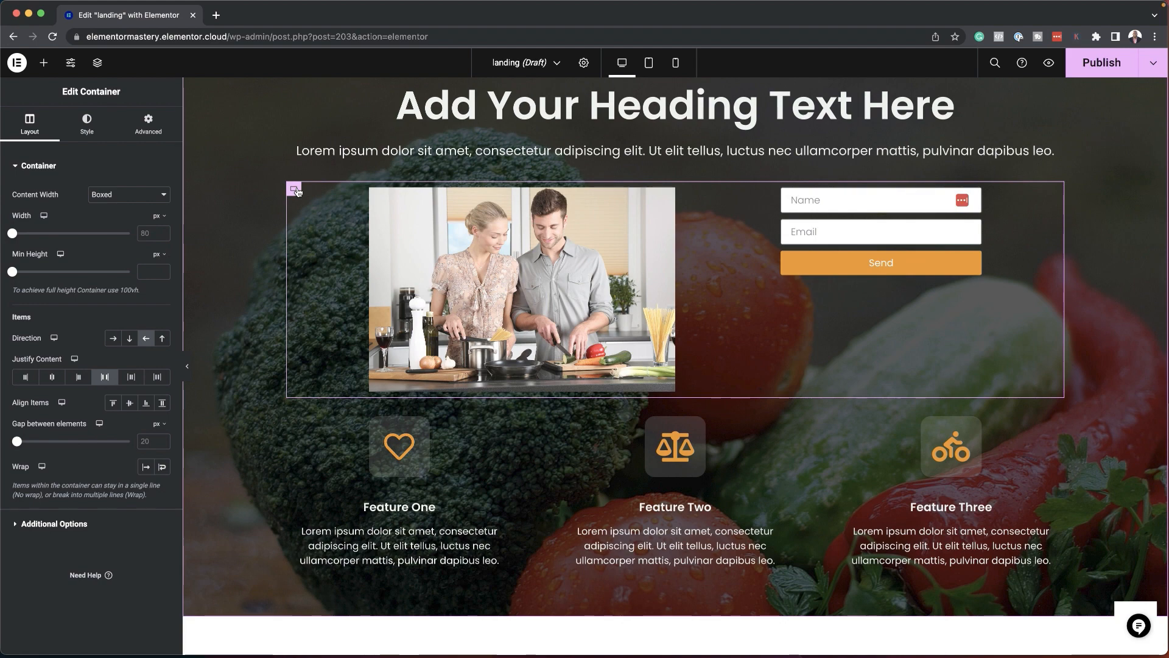
click(164, 216)
click(158, 237)
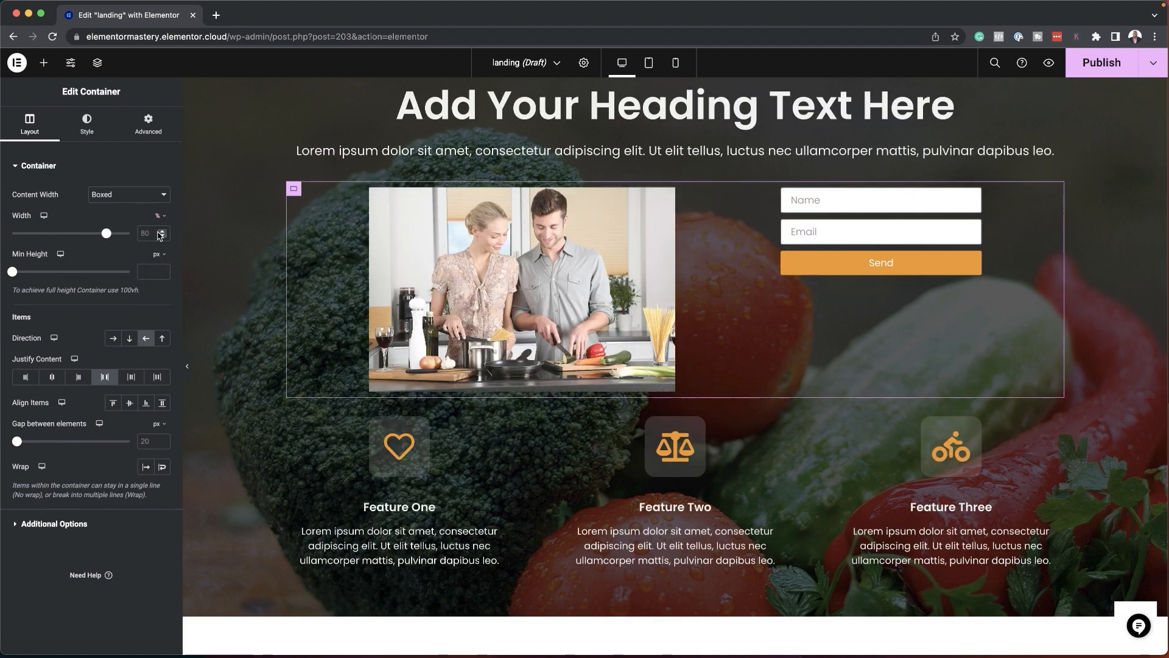
click(131, 235)
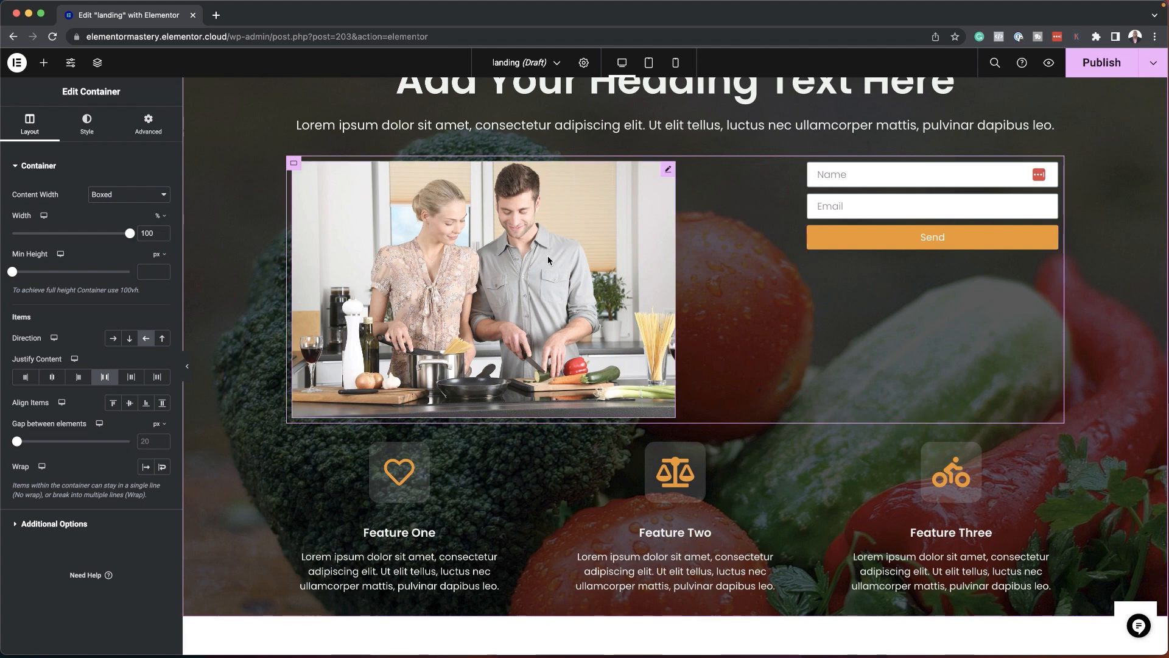
Set the custom width of the cooking couple photo to 48% in its layout settings
click(668, 171)
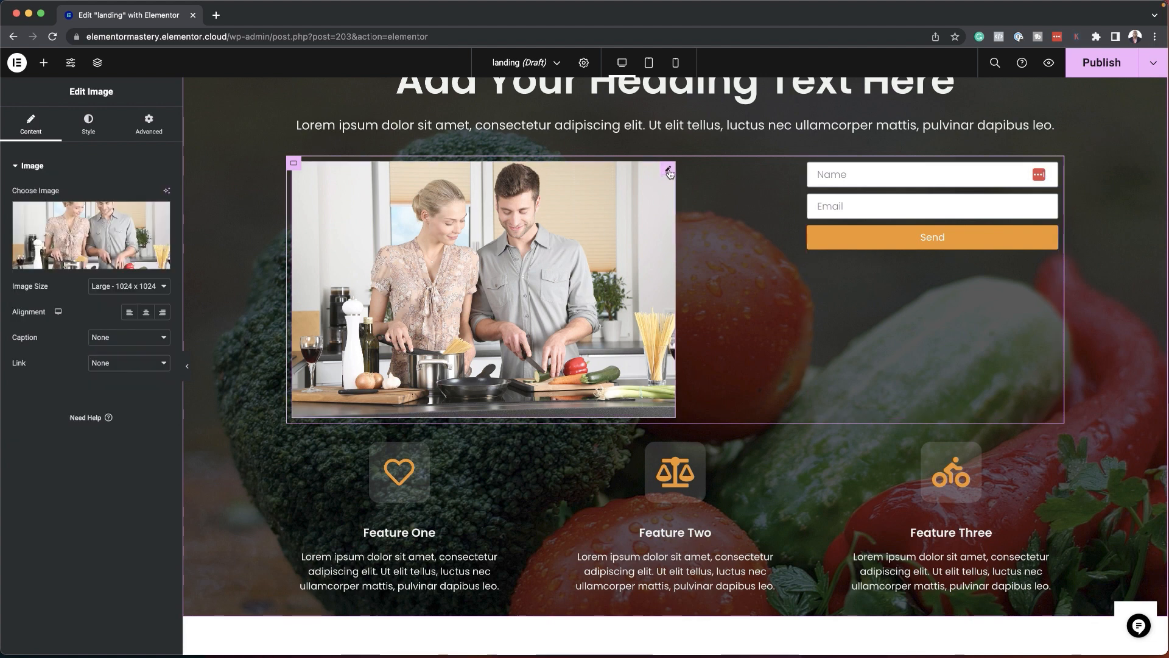
click(98, 126)
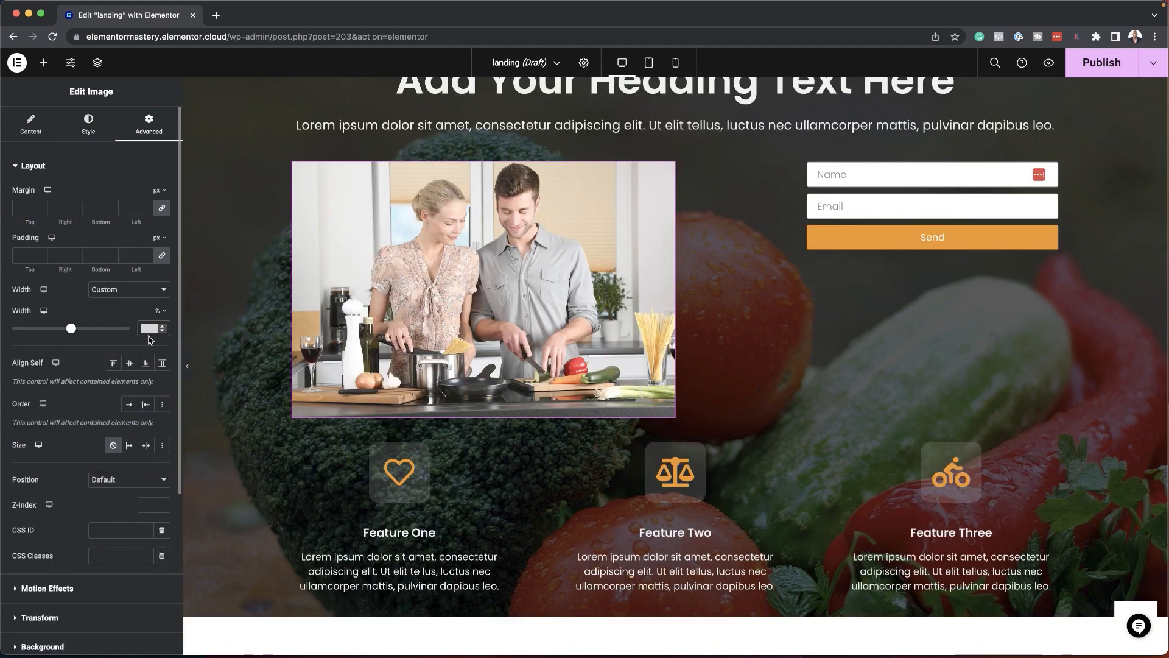
text(48)
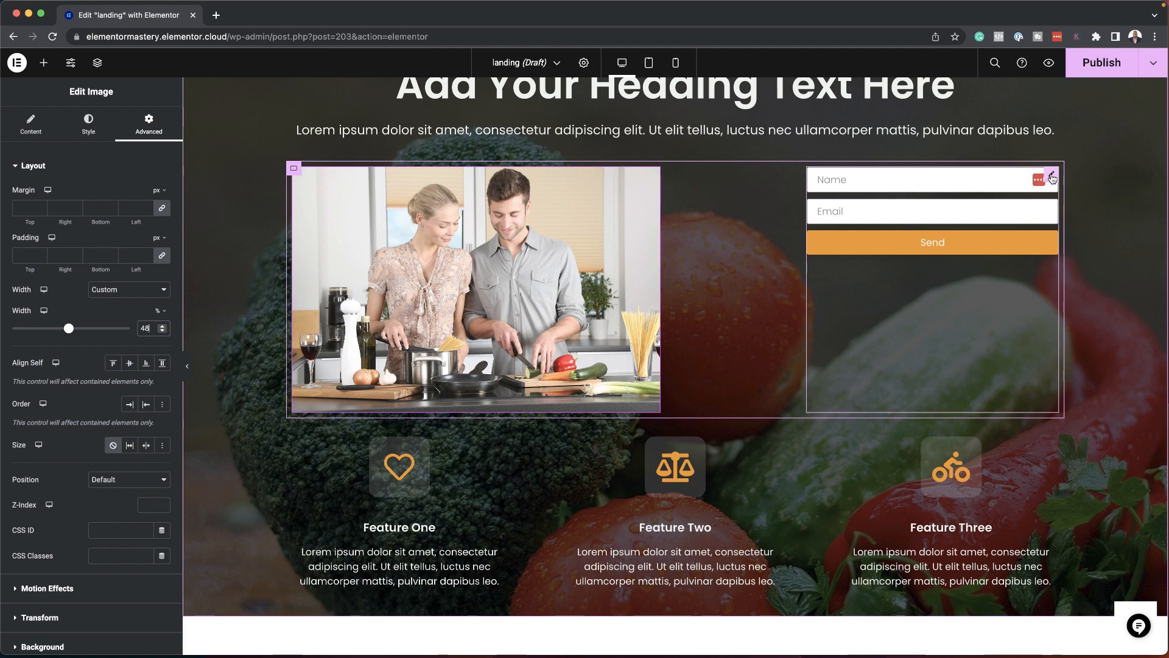
Set the form widget's custom width to 48% for the desktop layout
click(1052, 178)
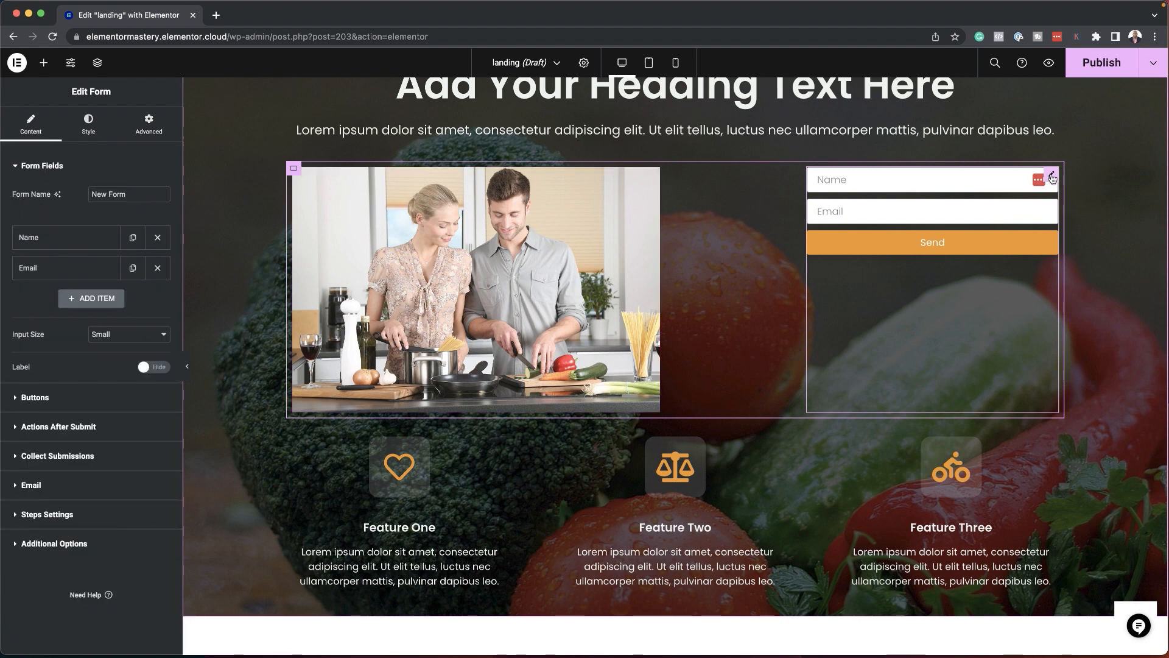
click(153, 126)
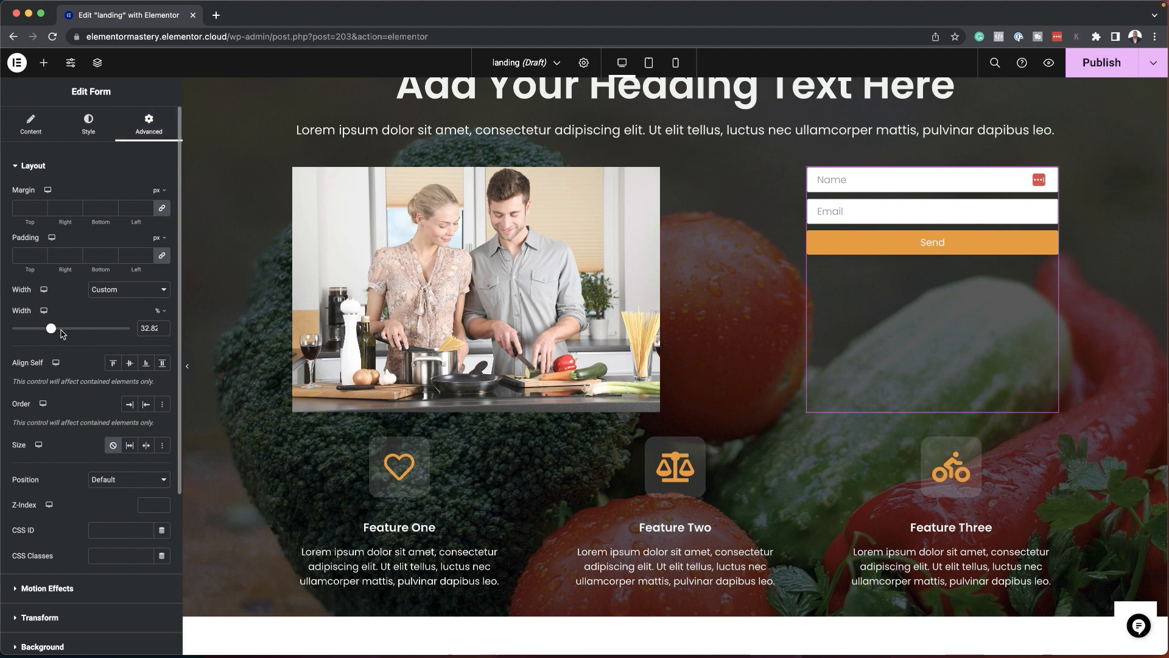
double_click(144, 329)
text(48)
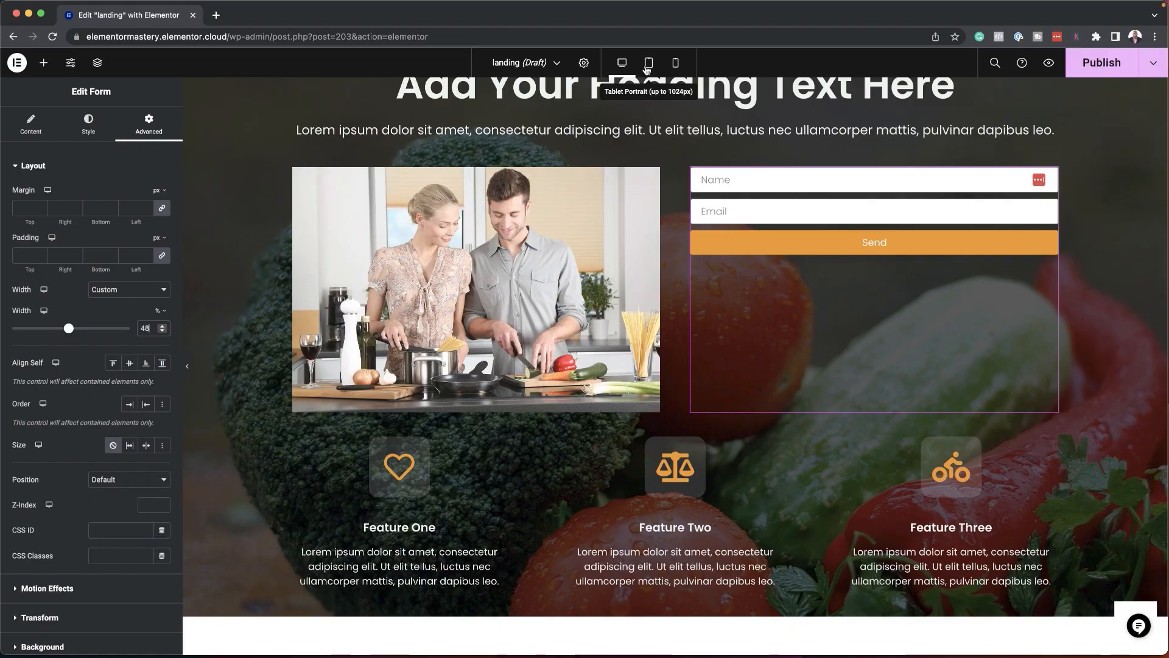
For the tablet layout, set the direction of the container holding the image and form to reversed column
click(650, 62)
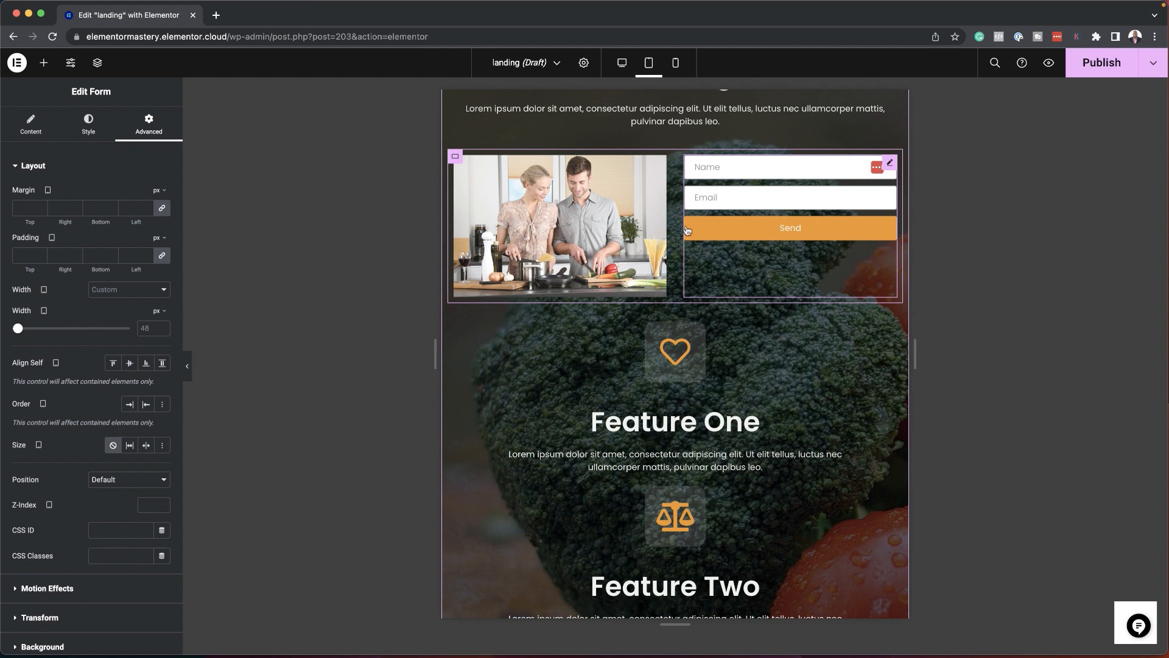
click(456, 158)
click(129, 338)
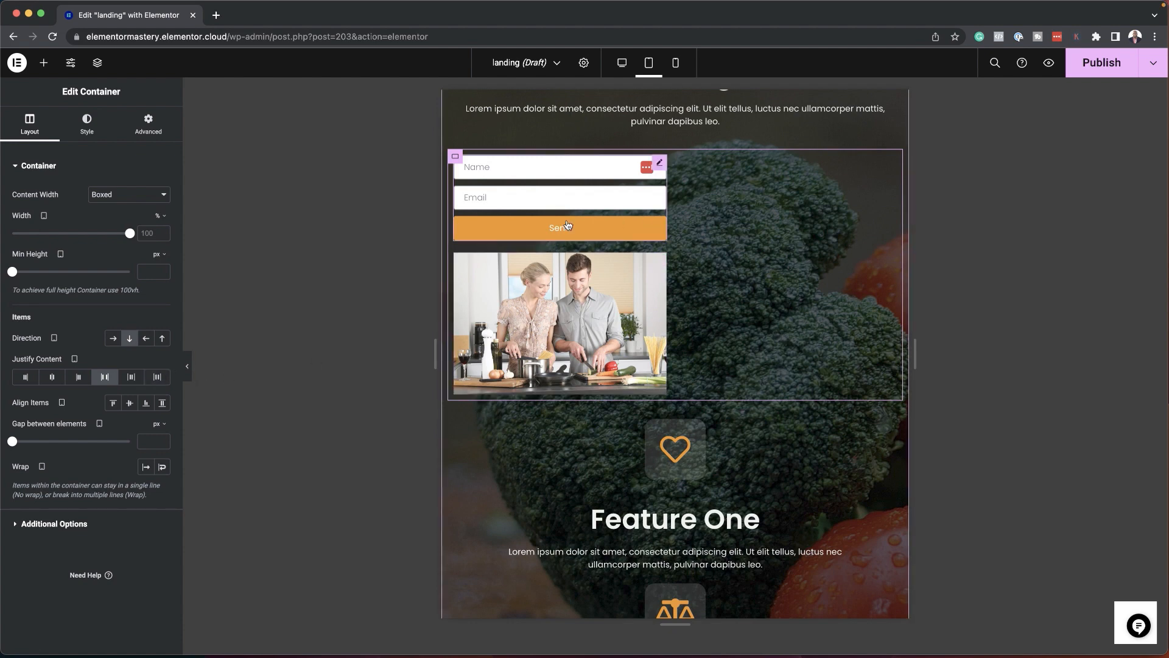
click(163, 338)
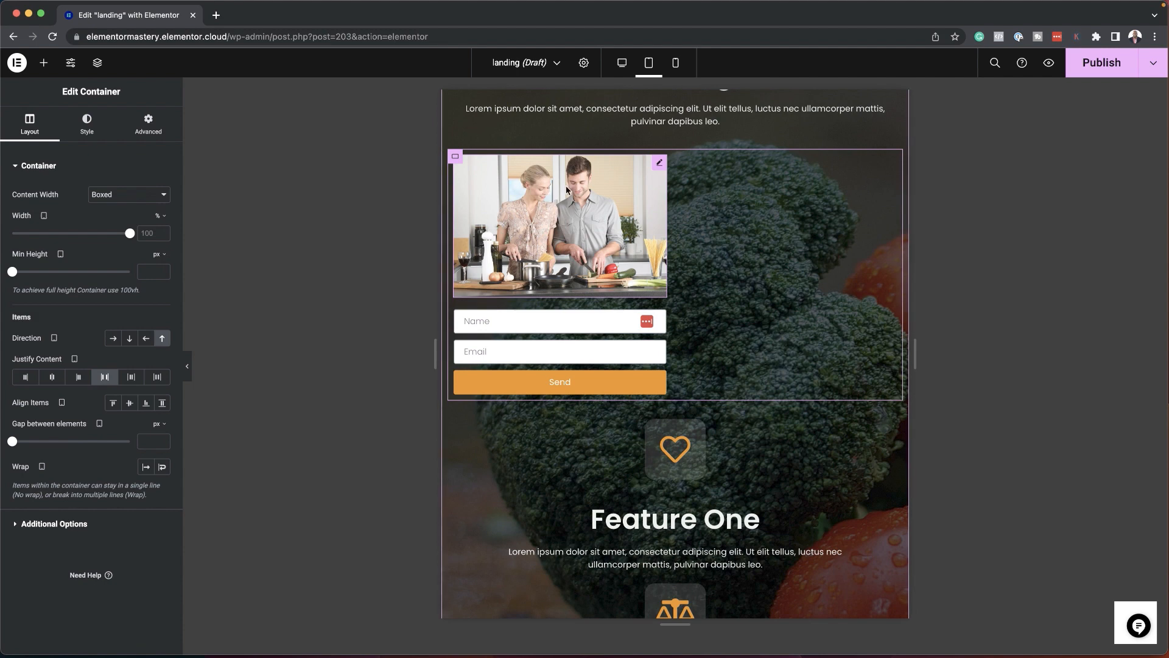
Set the couple image's width to 100% for the tablet layout
click(658, 164)
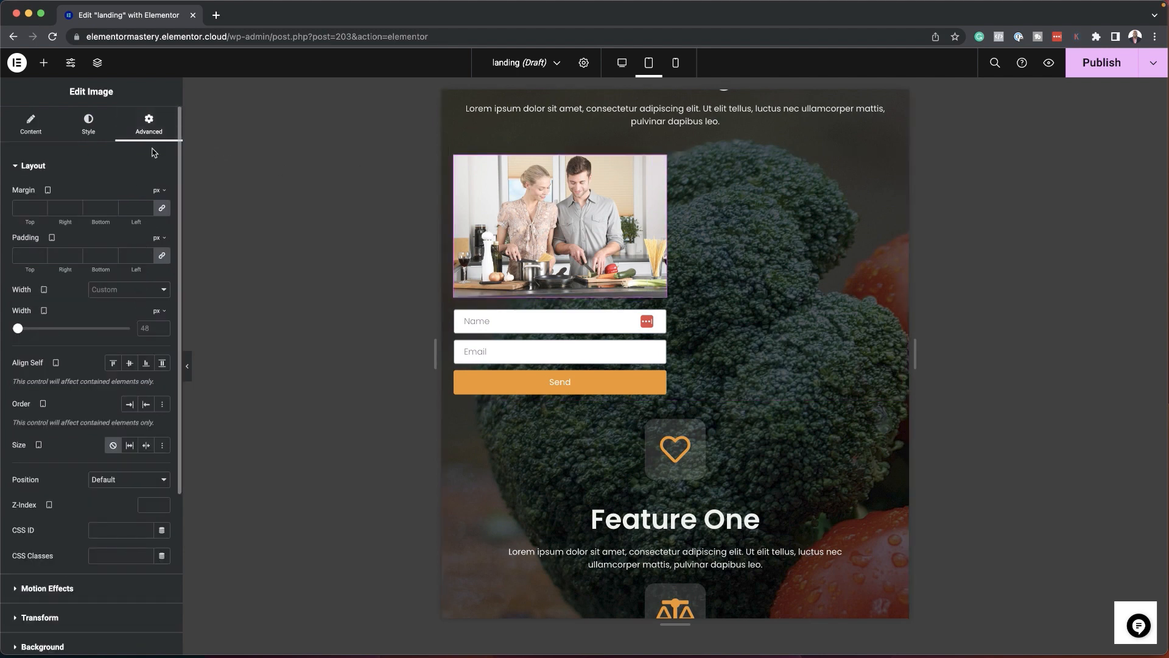
click(162, 313)
click(163, 332)
drag(116, 334, 150, 329)
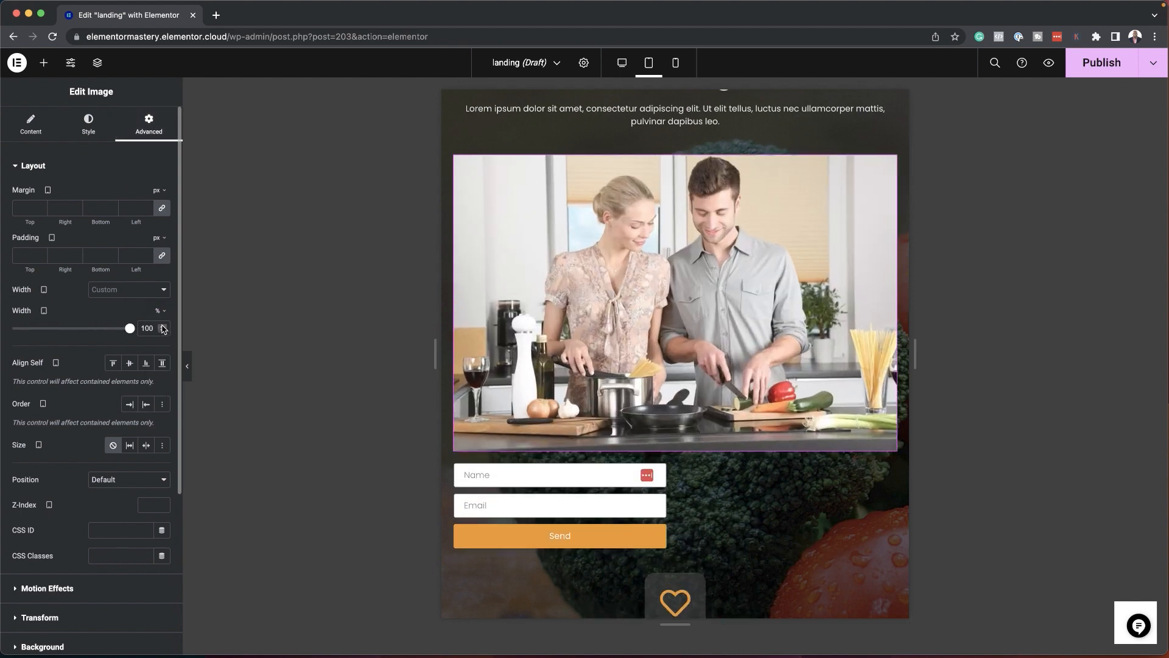
Set the form widget's width to 100% for the tablet layout
scroll(609, 395, down, 2)
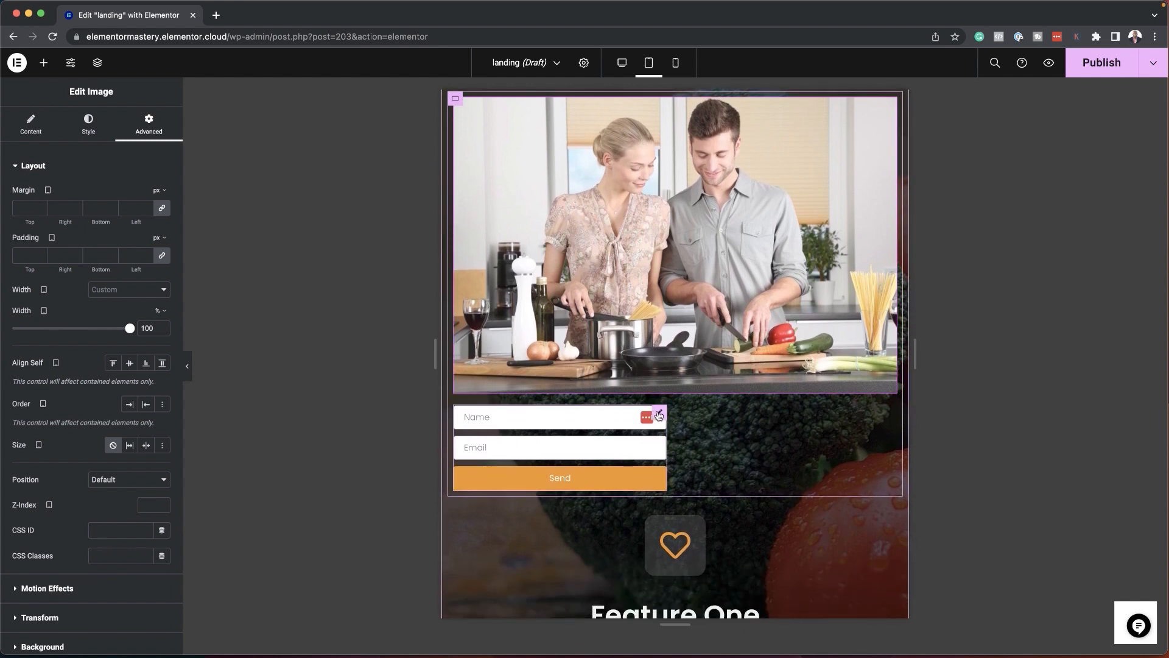
click(658, 416)
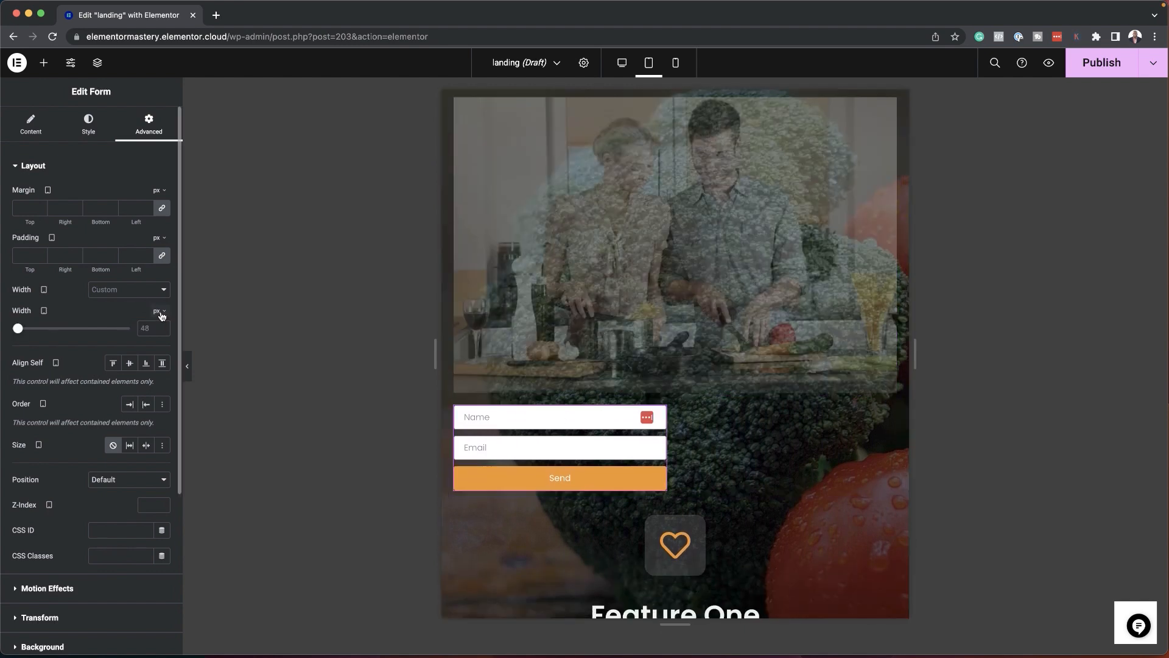
click(156, 329)
drag(73, 330, 168, 329)
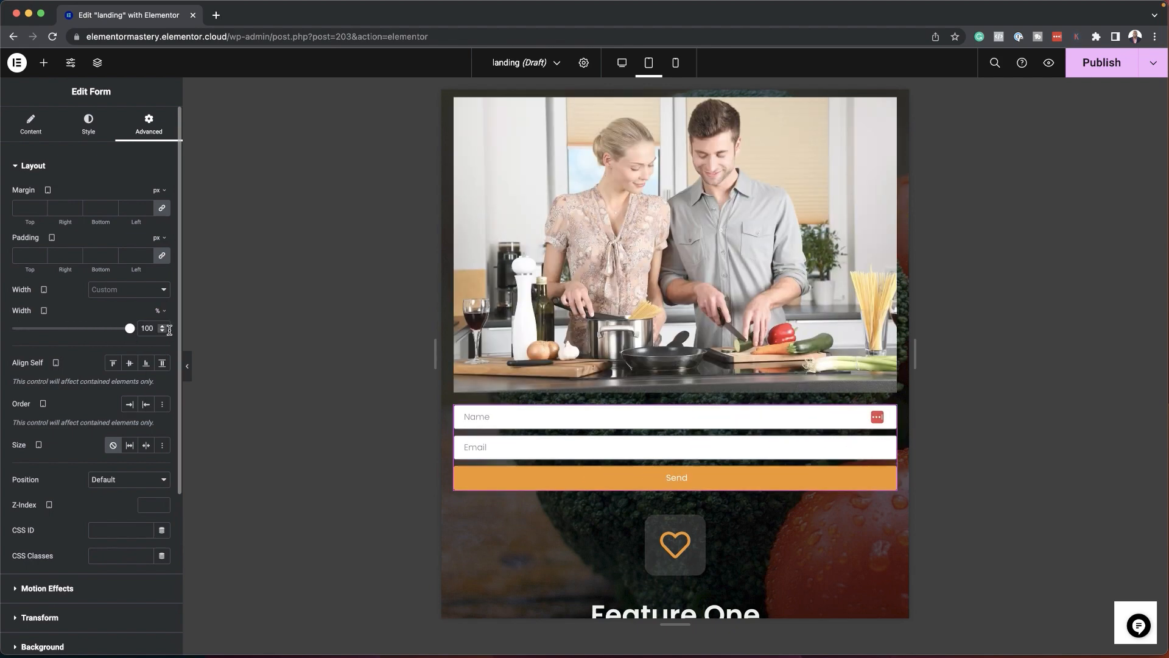
Review the whole landing section in the tablet and mobile layouts, from the heading down to the features
scroll(772, 421, up, 2)
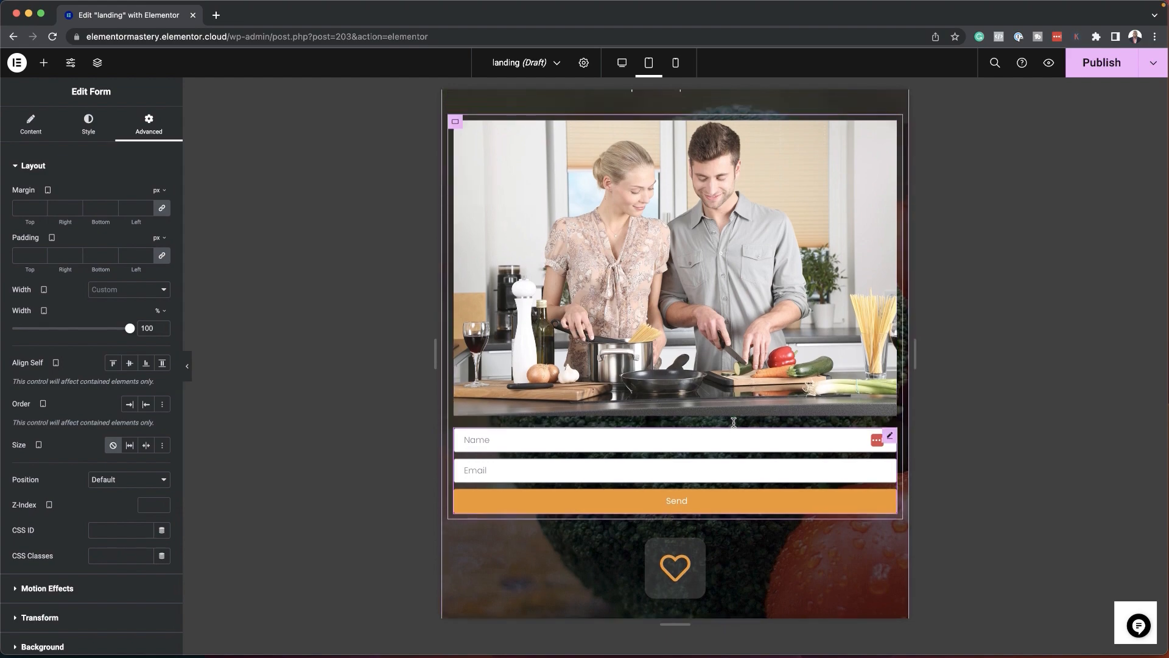
scroll(772, 421, down, 8)
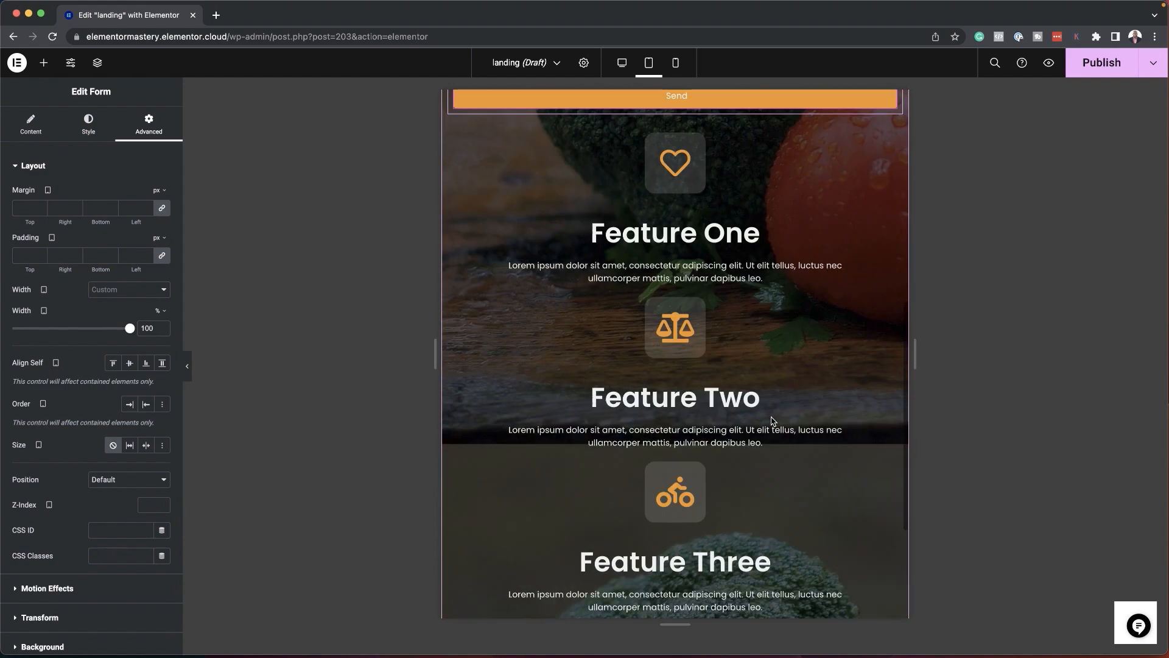
scroll(773, 421, up, 9)
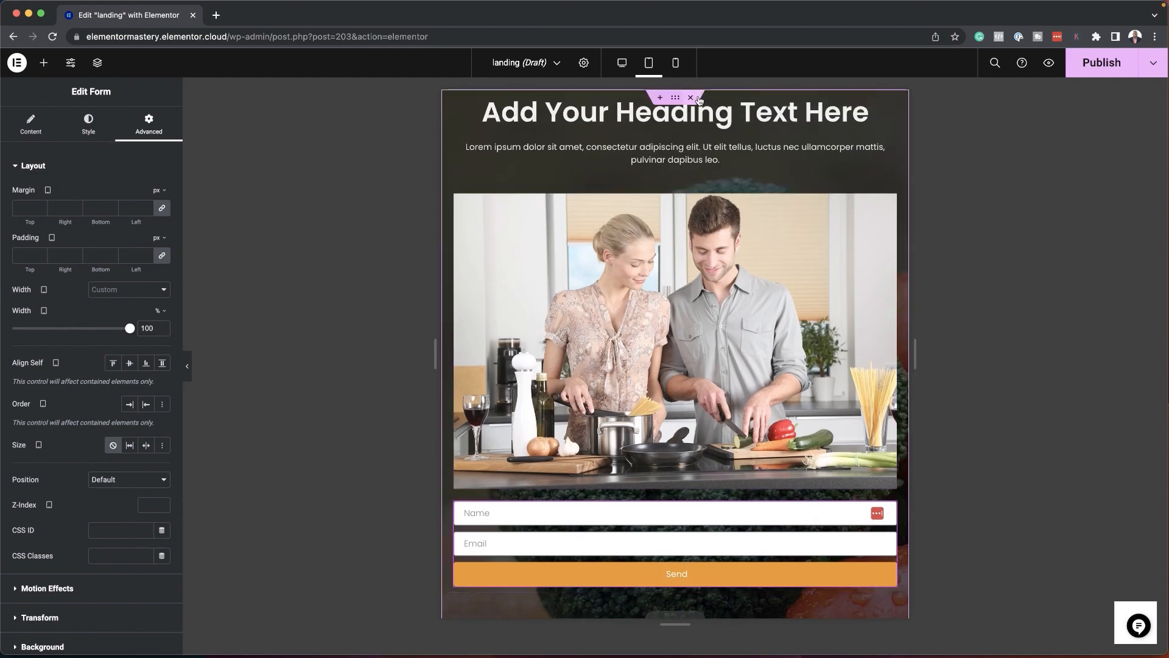
click(676, 62)
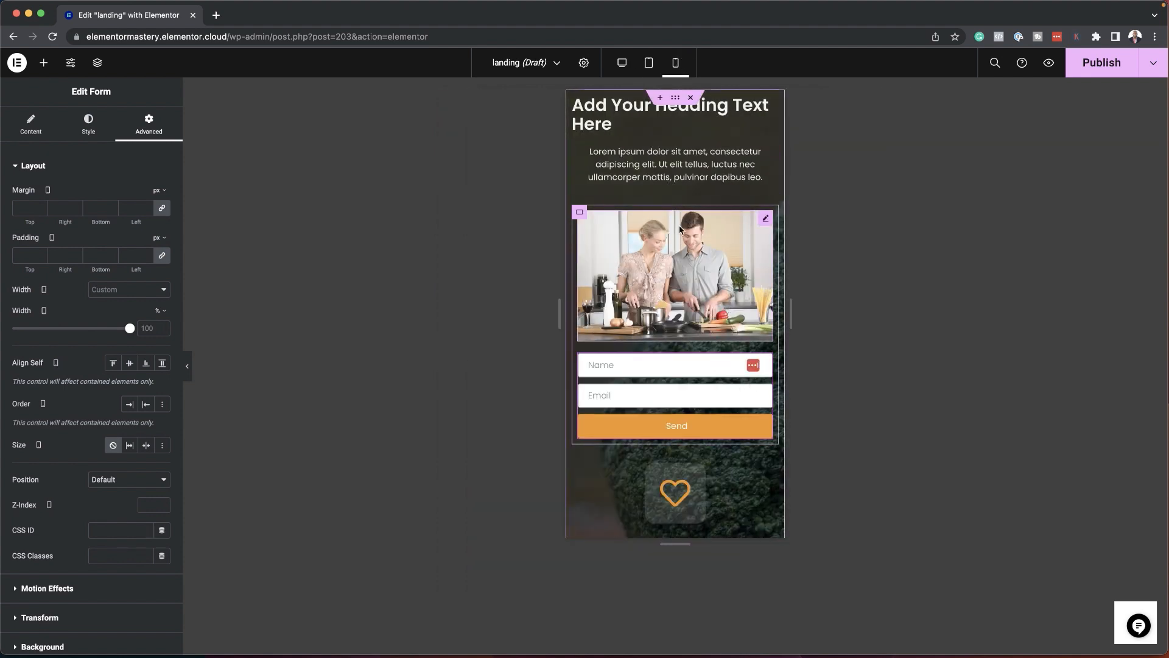
scroll(699, 341, down, 9)
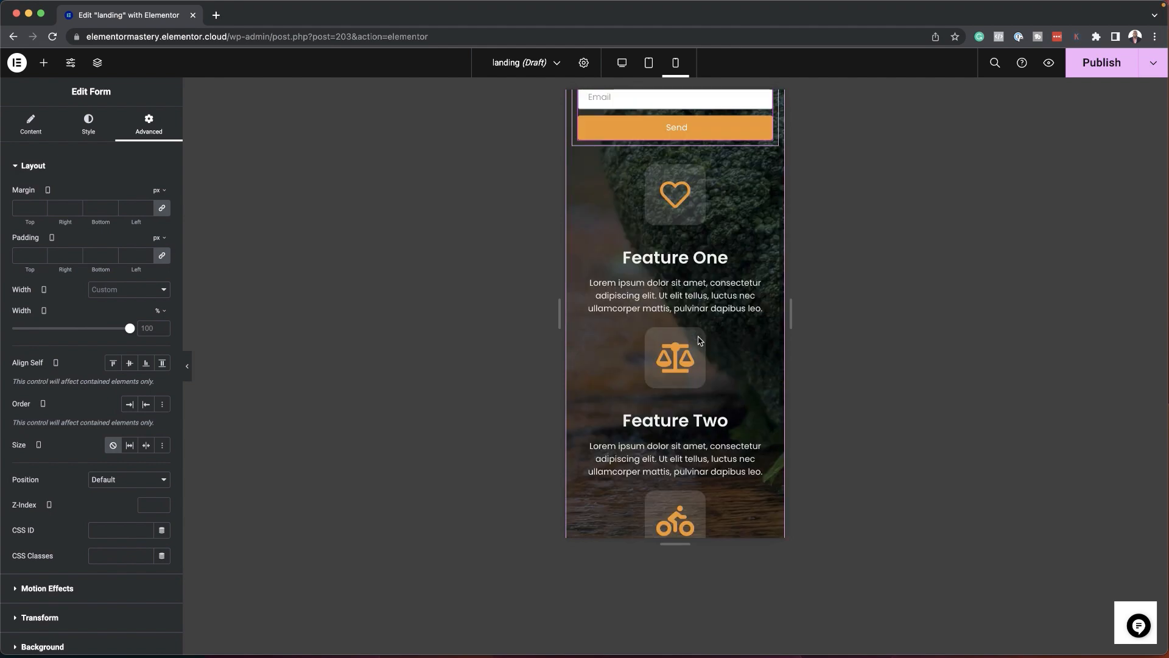
scroll(699, 340, up, 10)
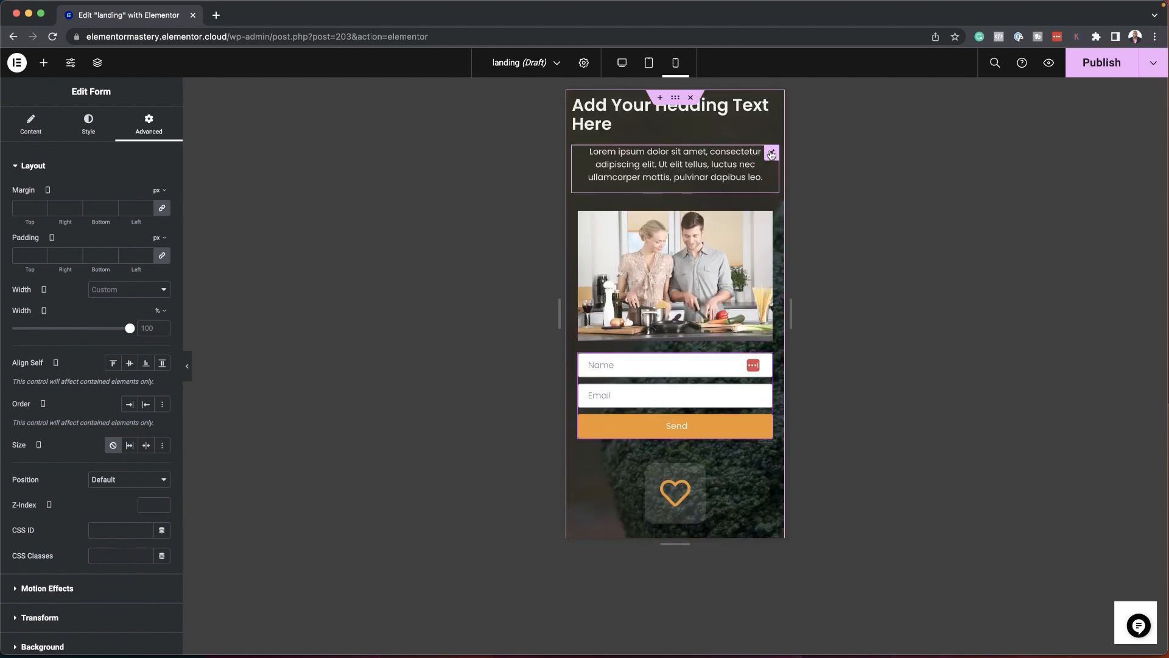
click(649, 64)
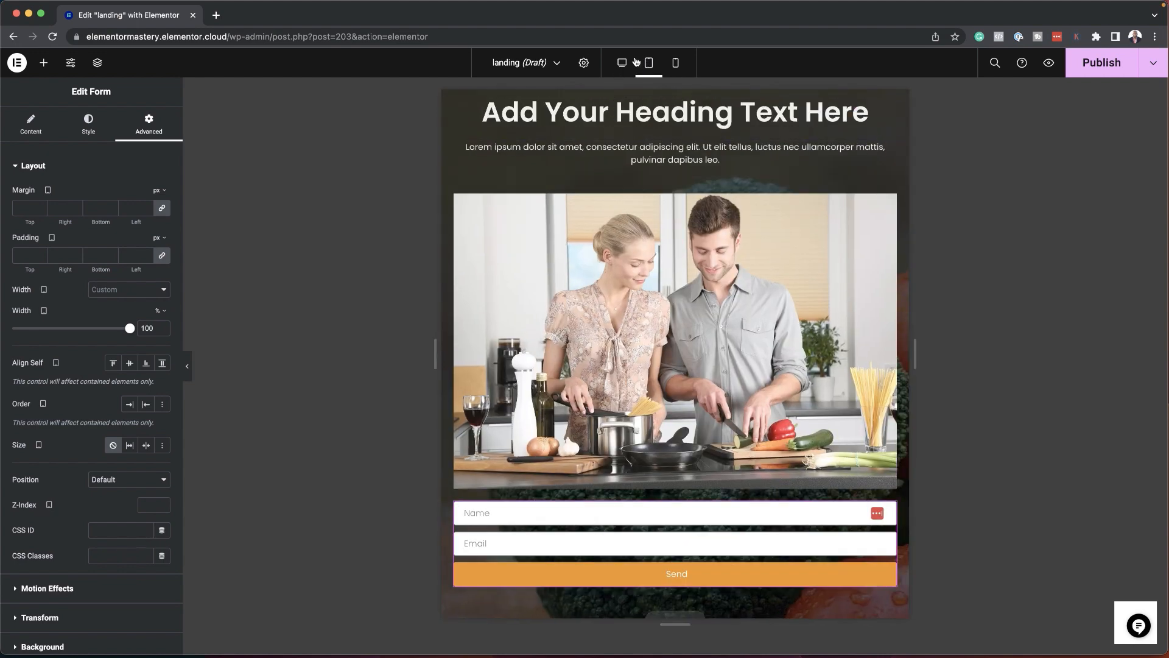
click(674, 66)
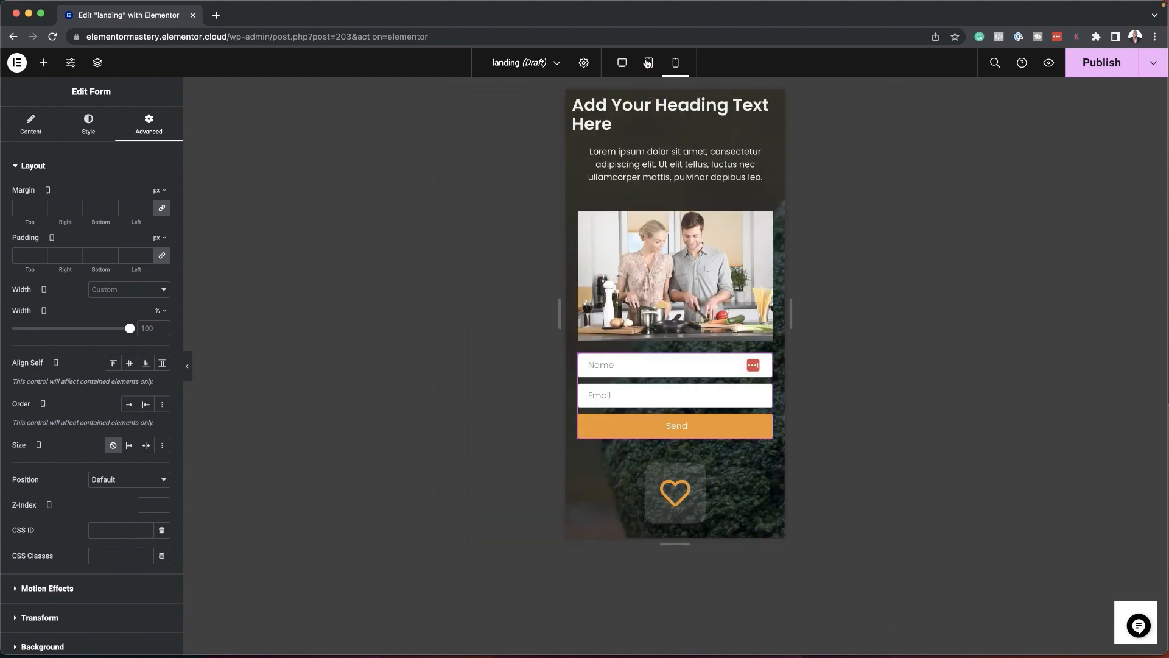
Center the main heading's text alignment for the mobile layout
click(624, 63)
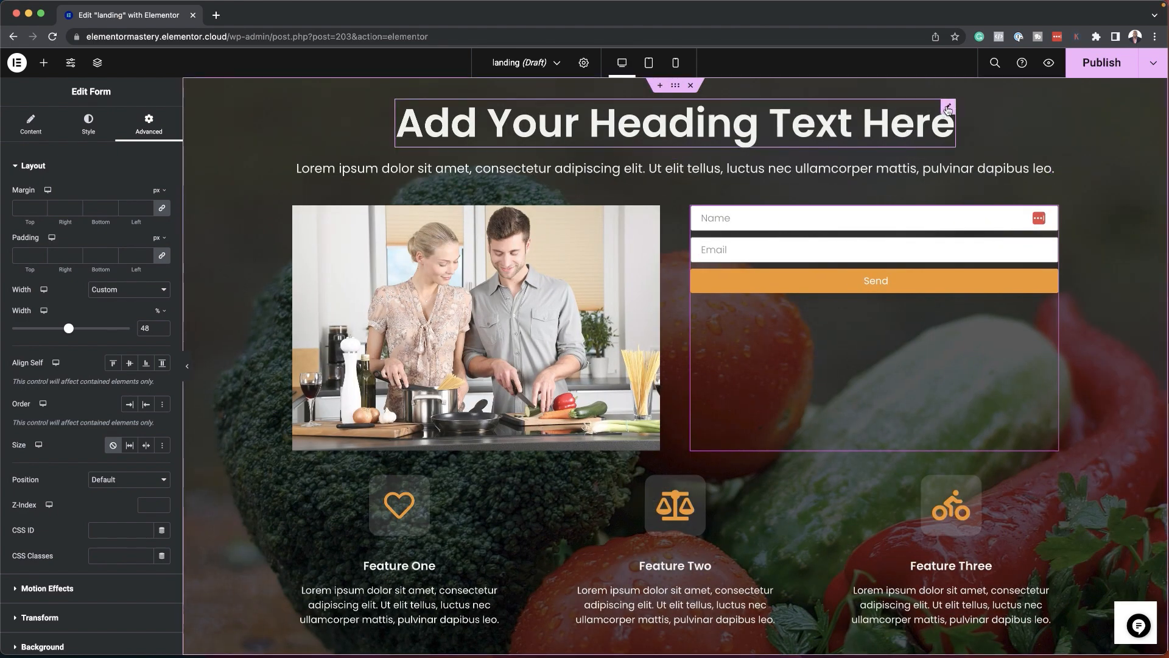
click(947, 108)
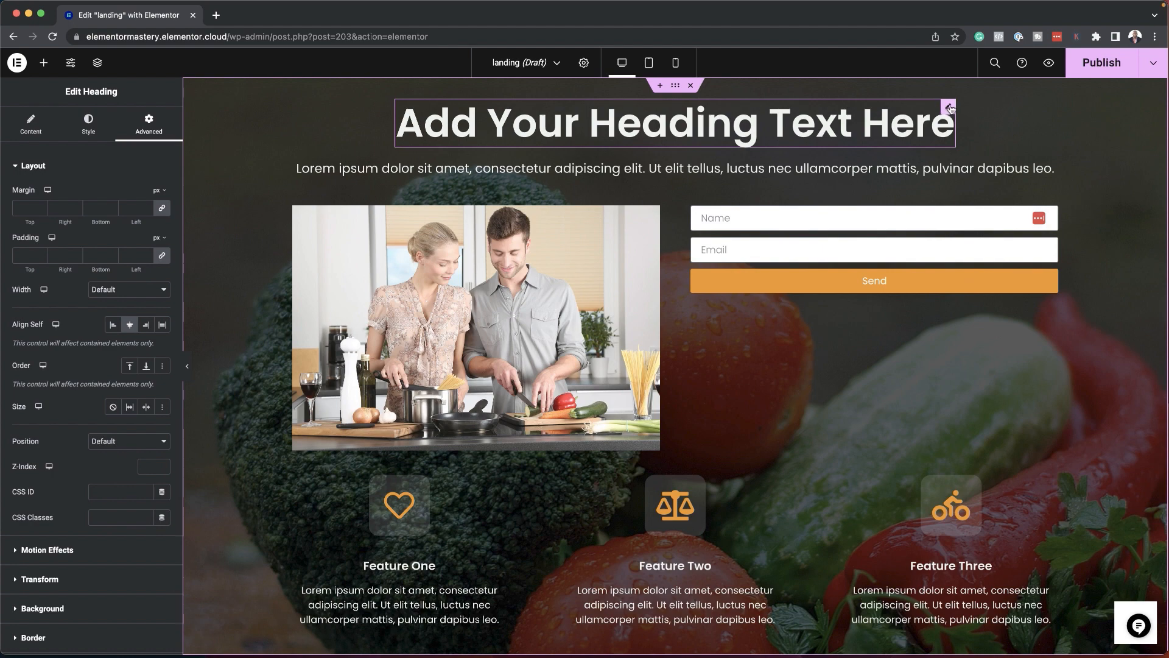
click(650, 63)
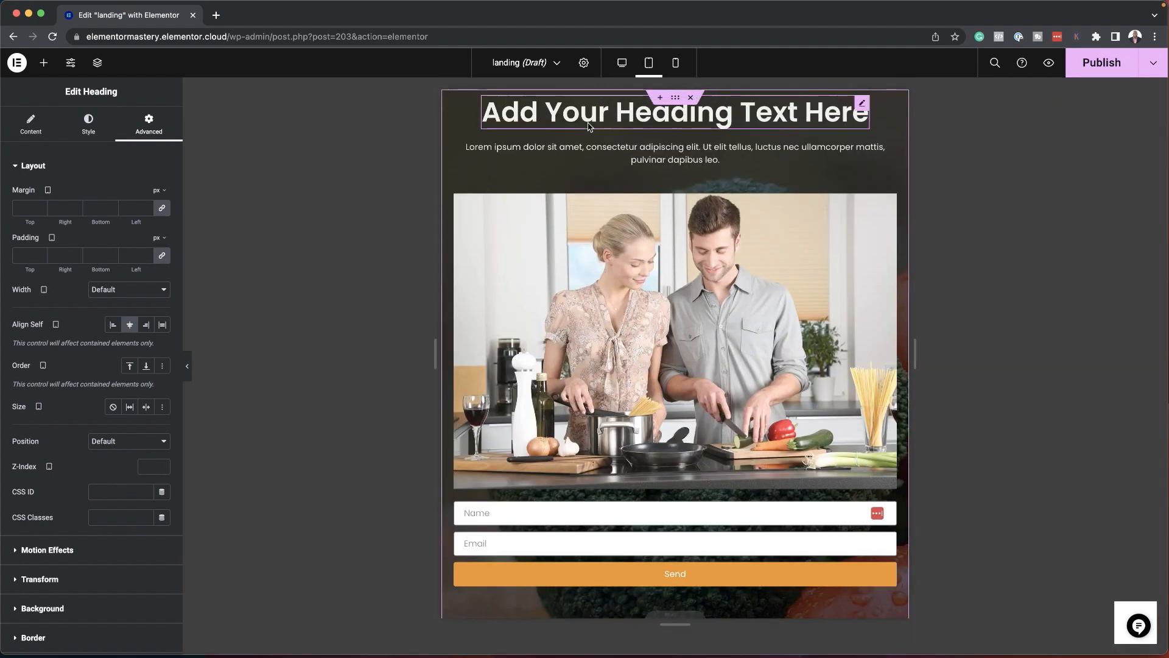
click(680, 69)
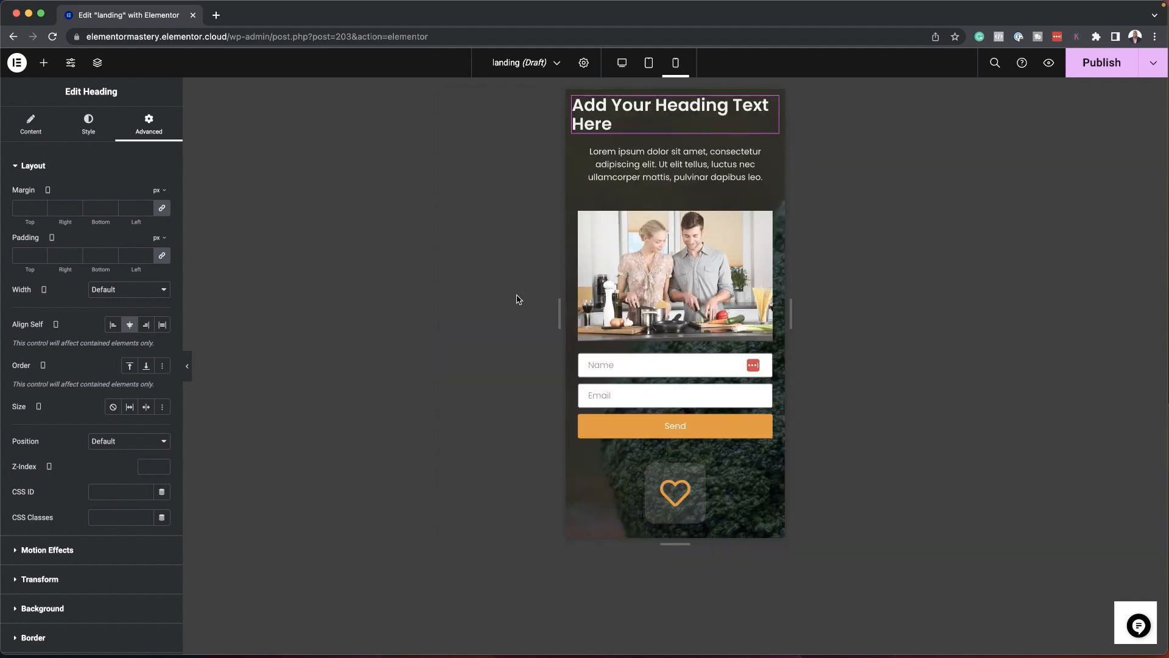
click(29, 134)
click(129, 368)
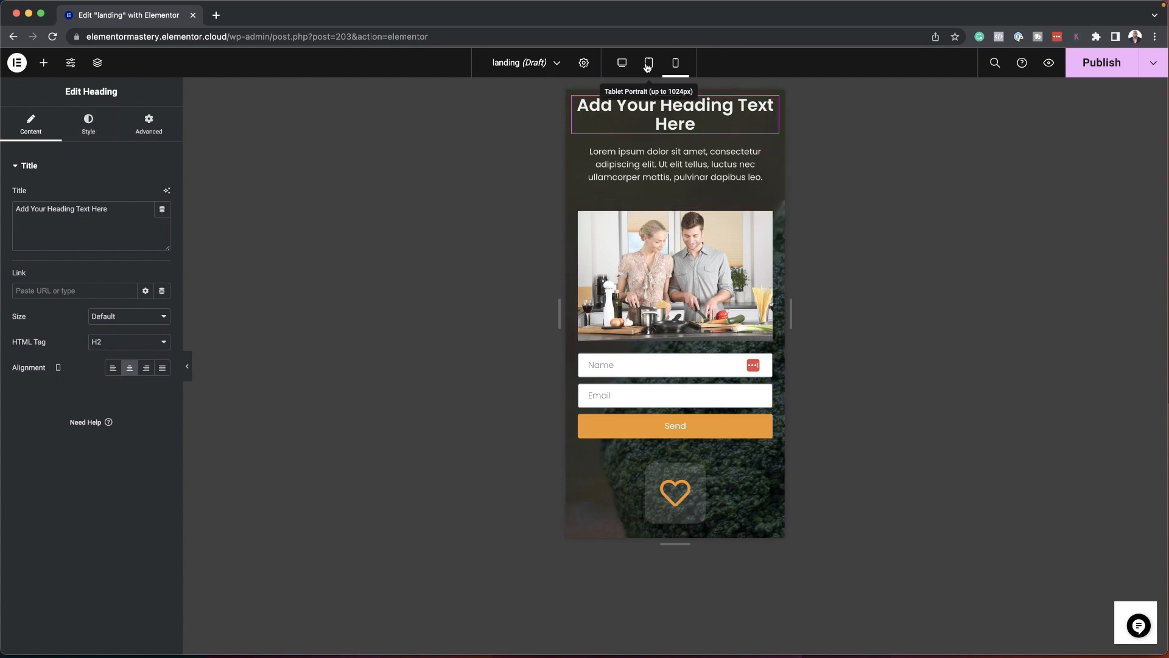
Back in the desktop layout, set the Feature One icon box's padding to 20% on all sides
click(622, 65)
scroll(426, 427, down, 2)
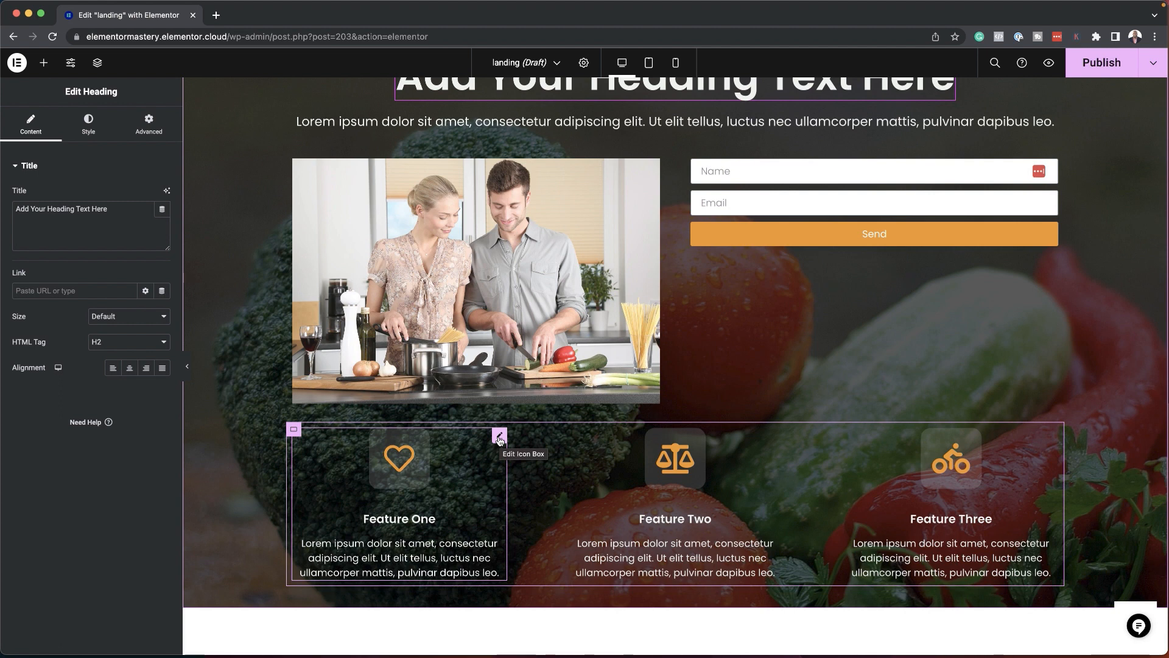
click(499, 437)
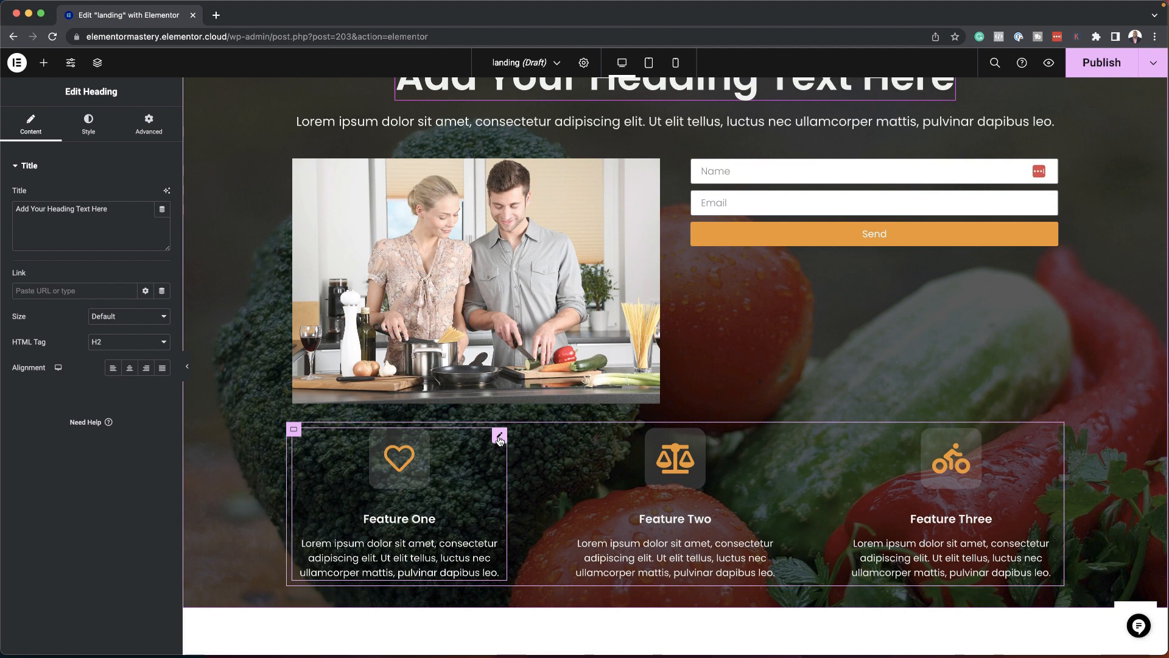
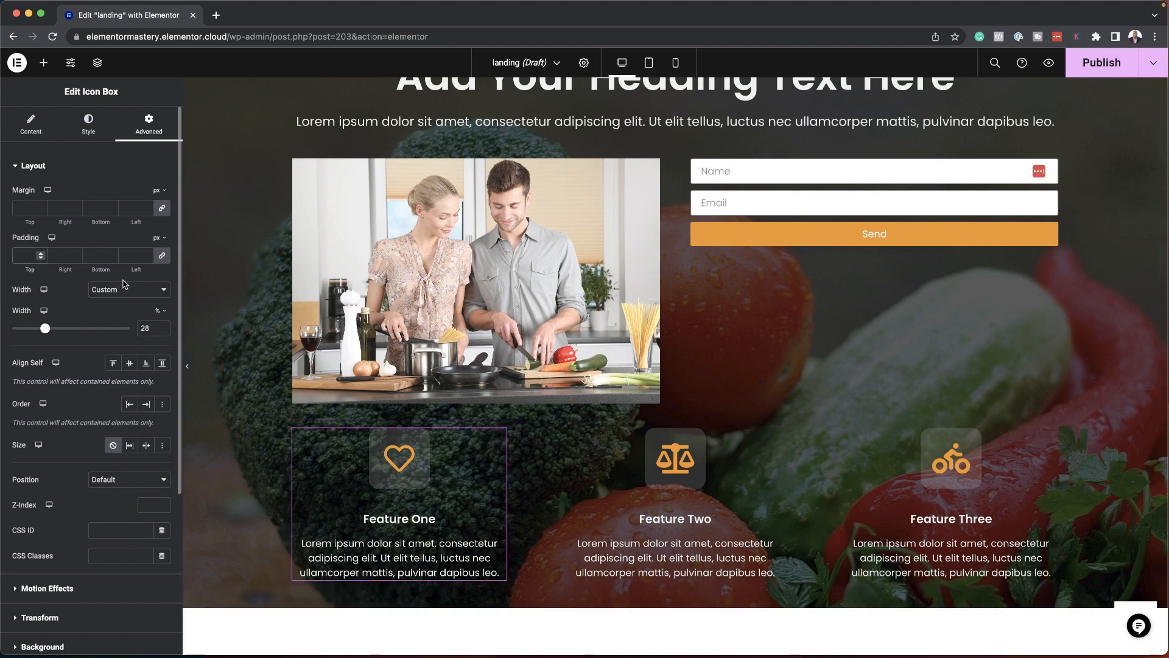
click(159, 237)
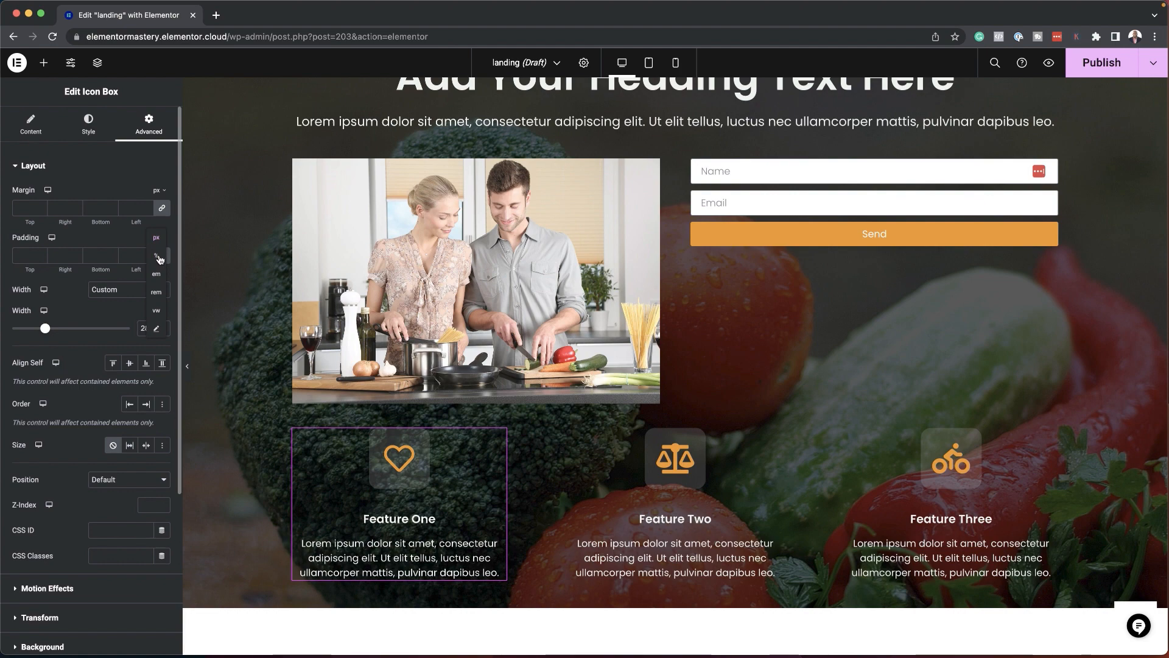
click(159, 259)
click(16, 254)
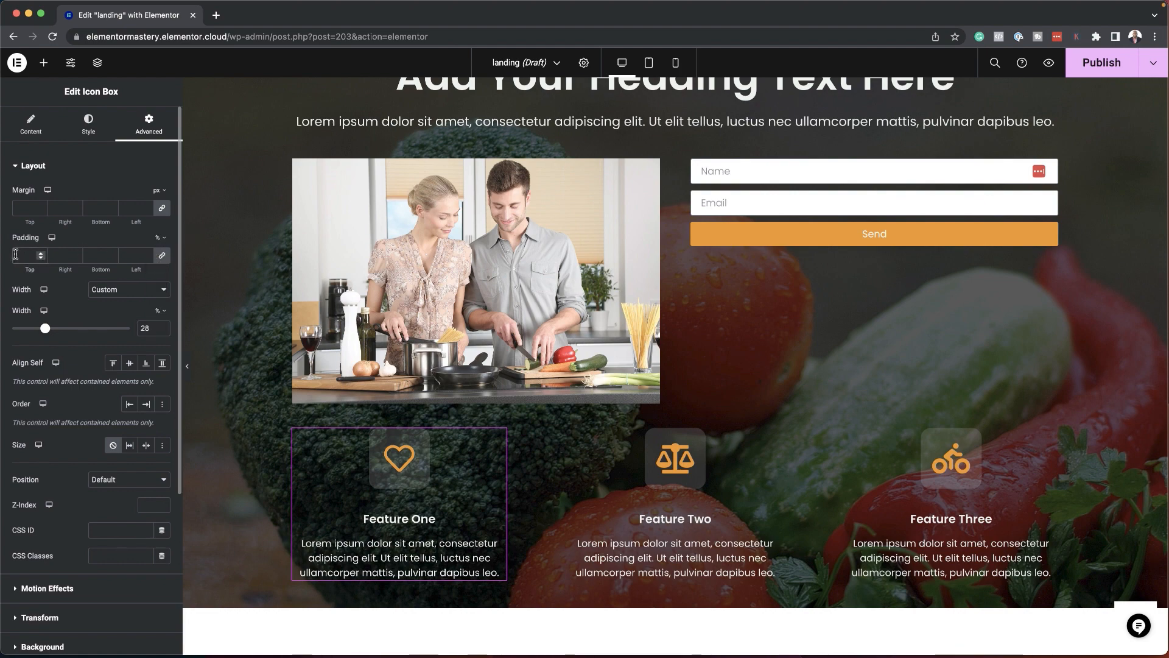
text(20)
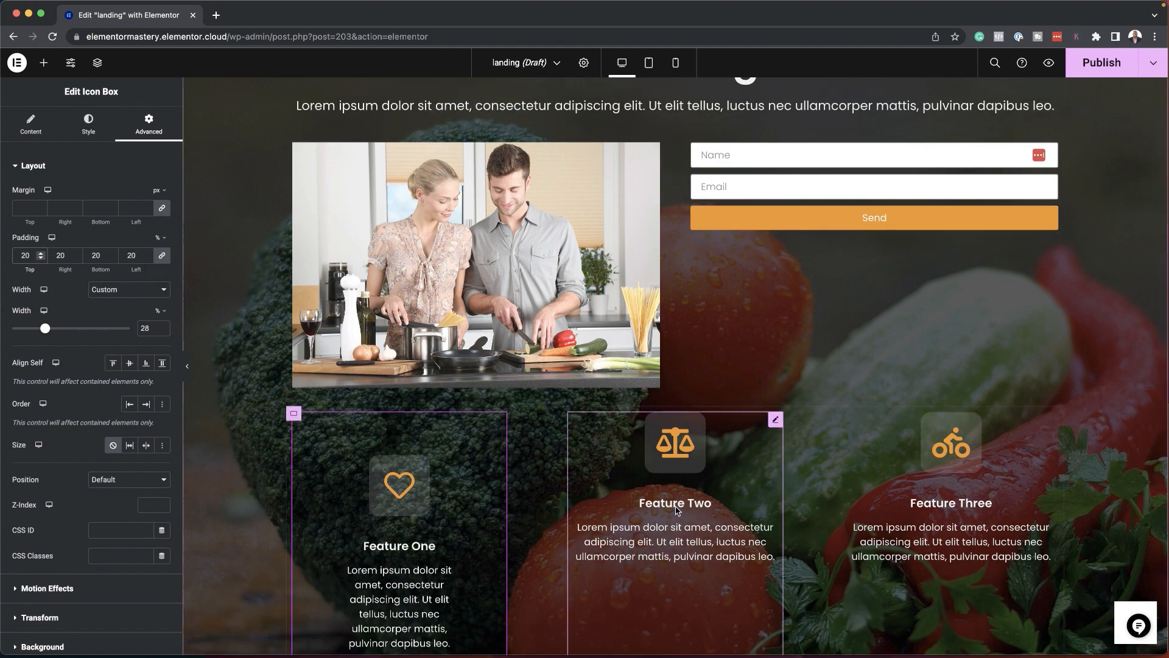
Change the Feature One icon box's padding to 10% on all sides
scroll(652, 518, down, 3)
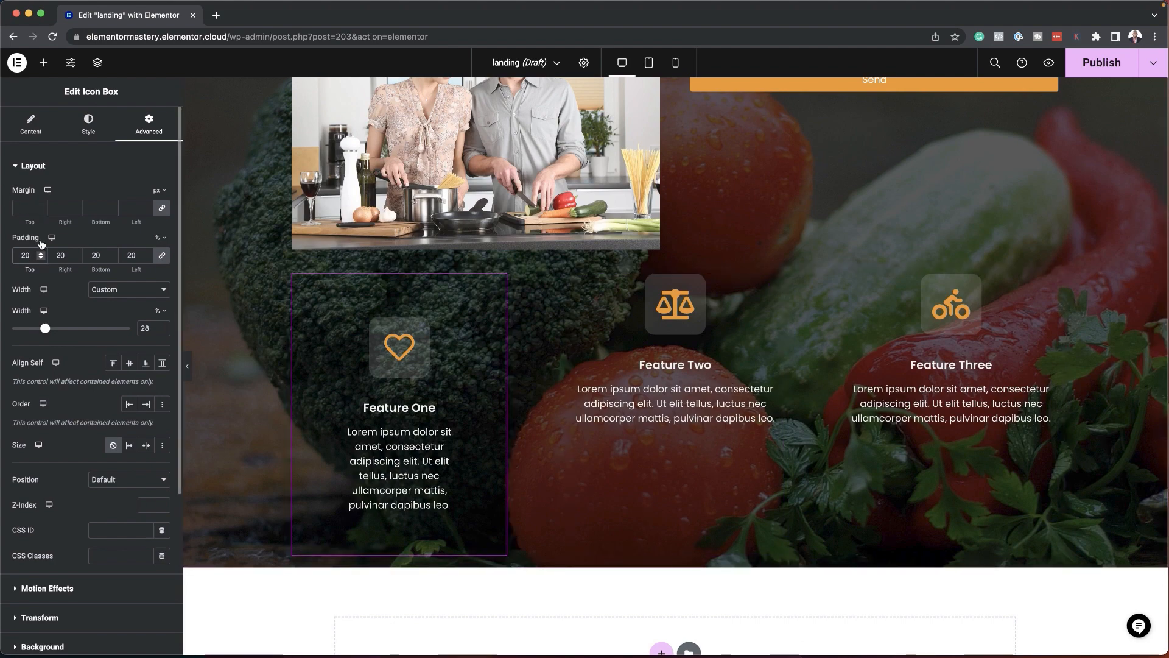
key(BackSpace)
key(BackSpace)
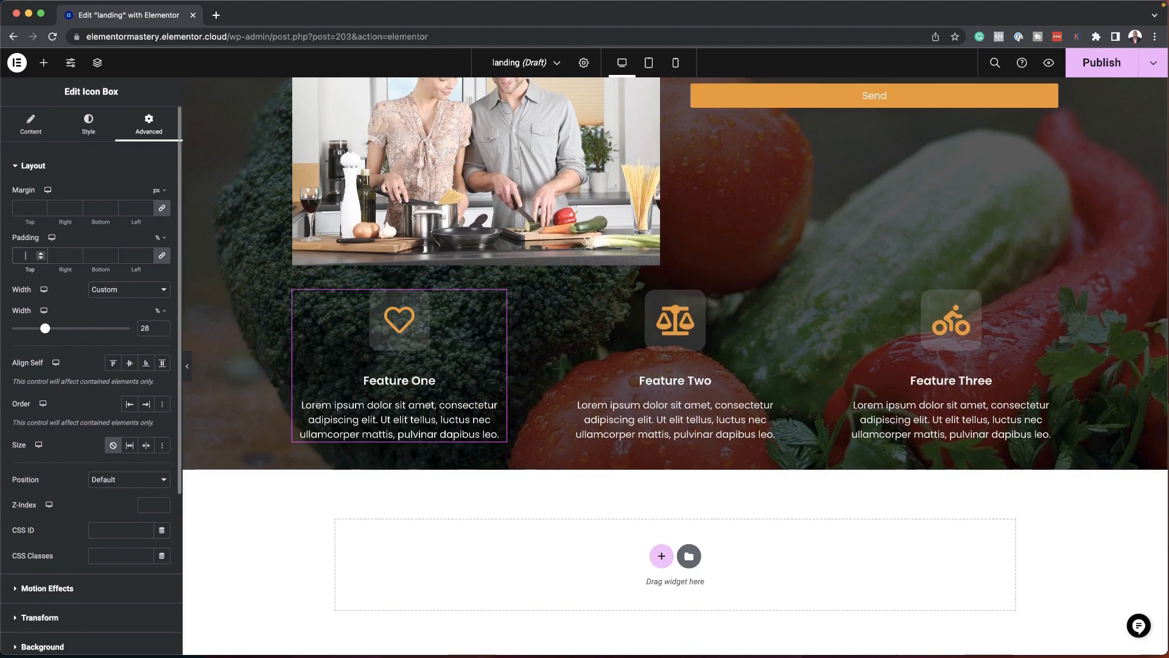
text(10)
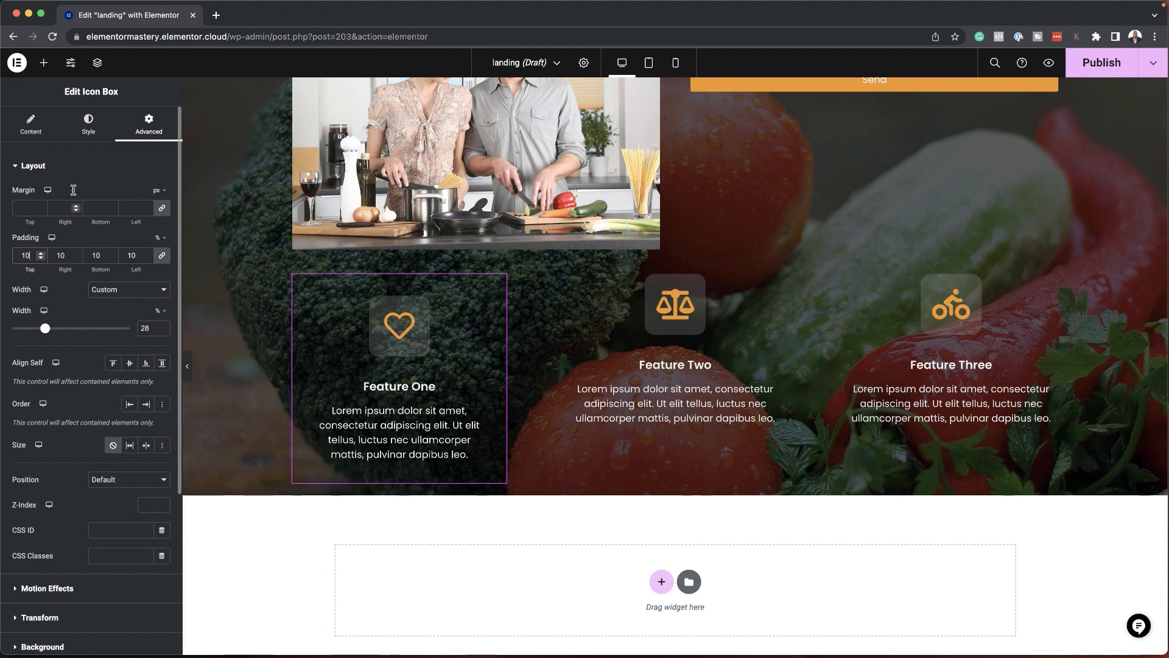
click(92, 129)
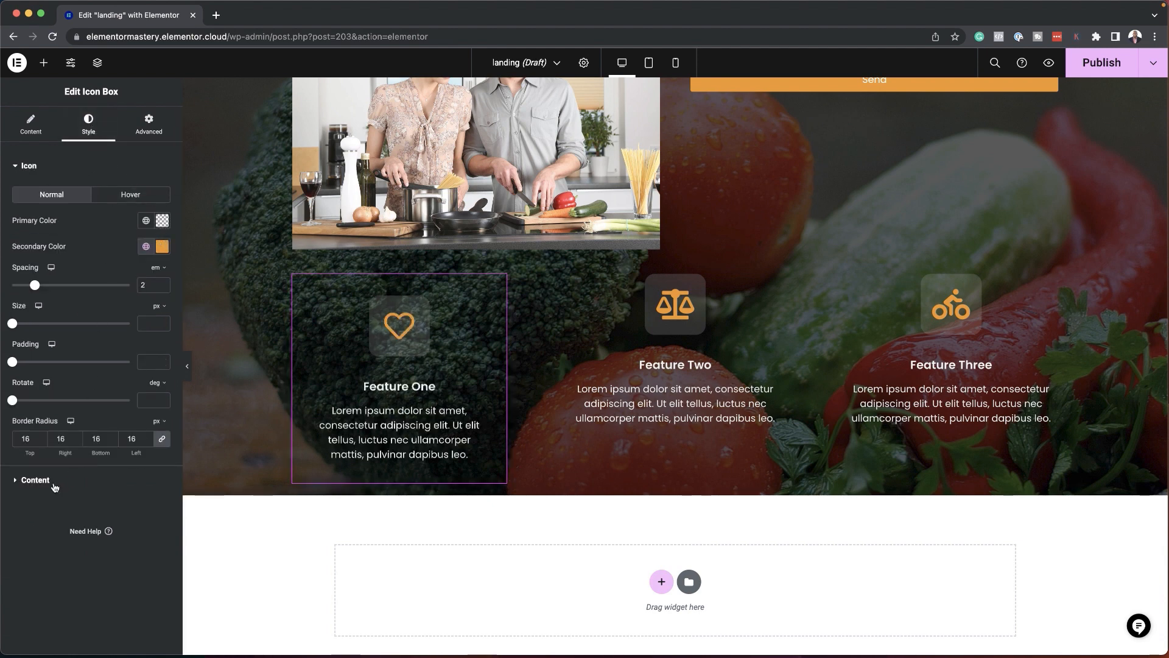
click(31, 125)
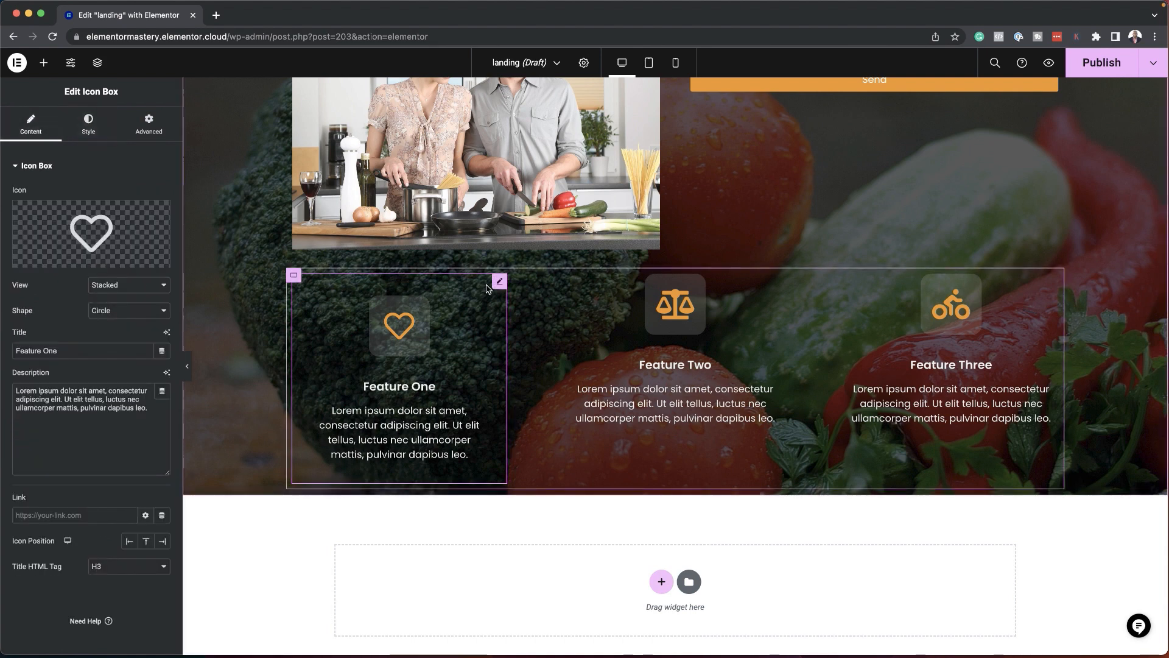
Give the Feature One icon box a classic background in solid black, #000000
click(88, 125)
click(148, 128)
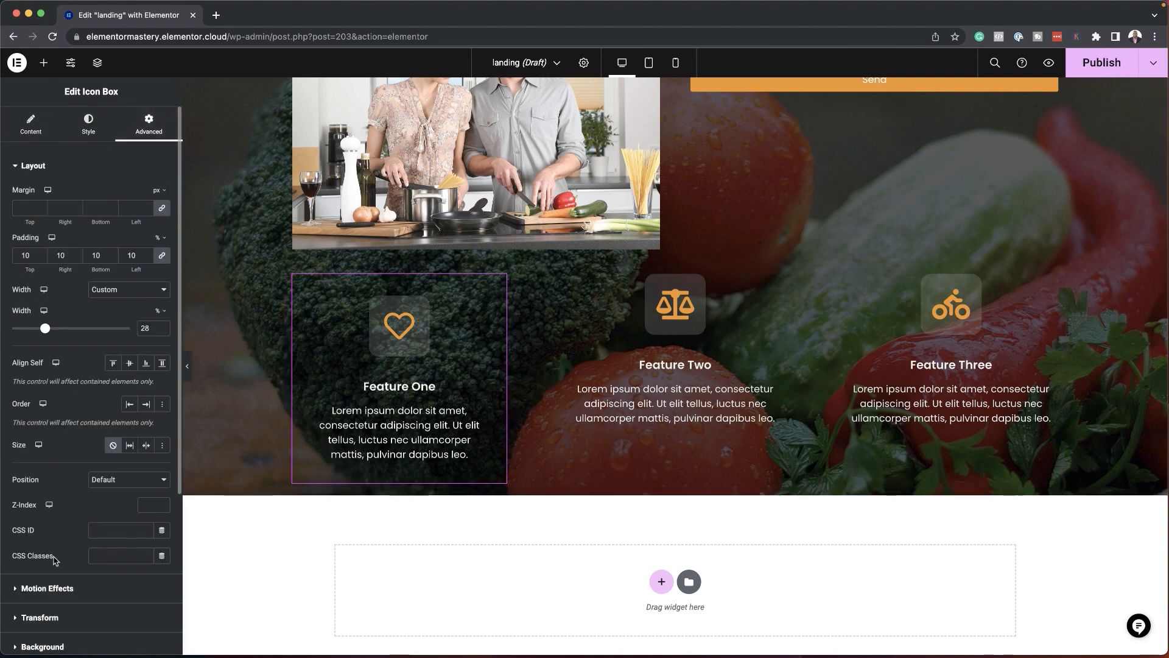
scroll(56, 561, down, 2)
scroll(56, 562, down, 1)
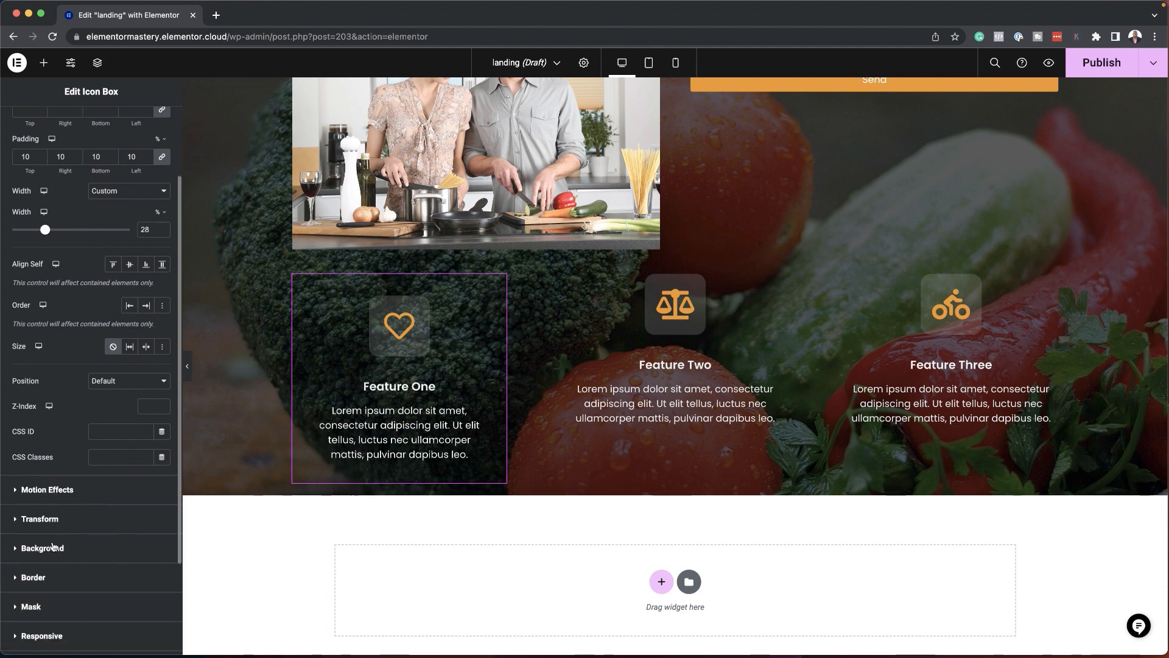
click(53, 547)
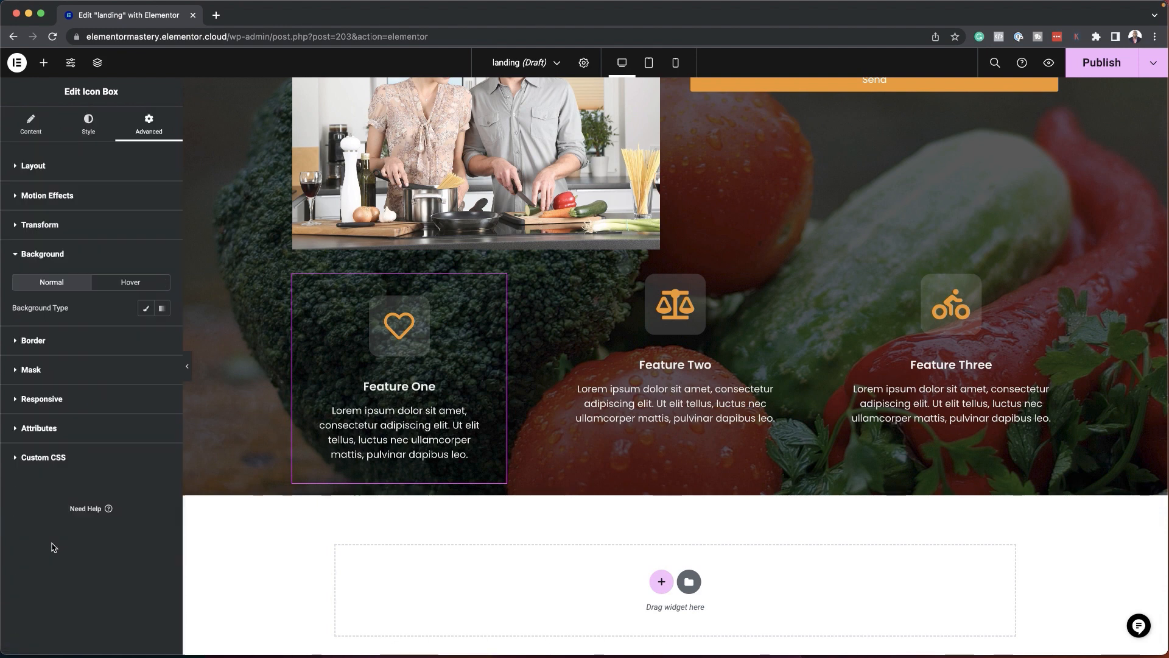
click(146, 307)
click(146, 335)
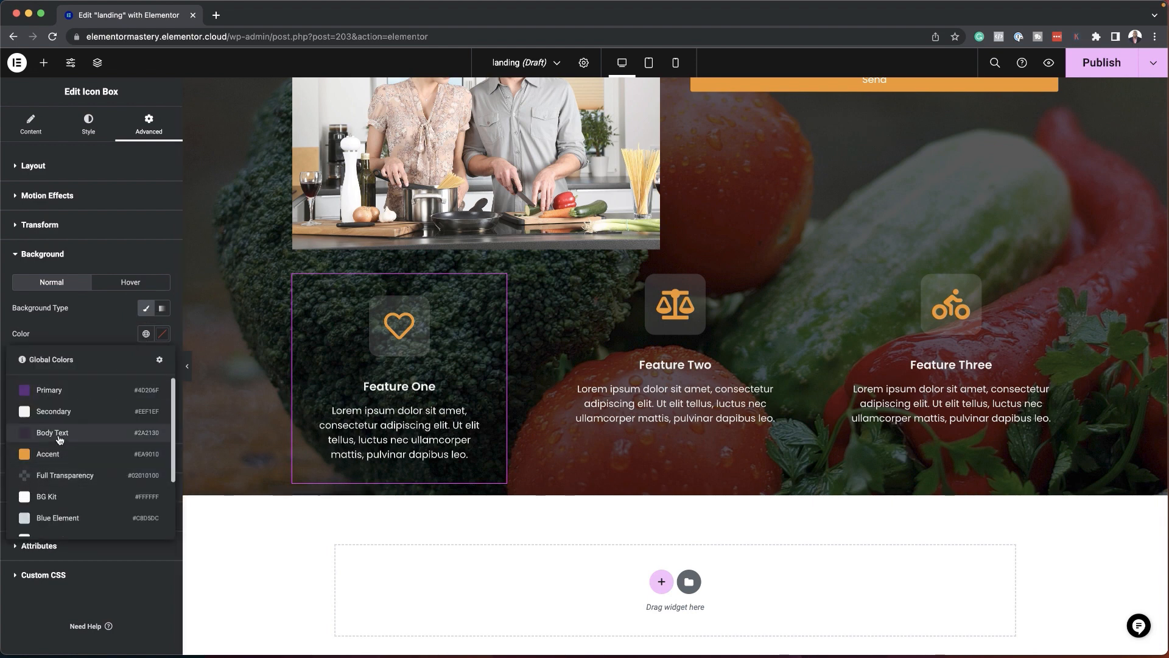
click(68, 475)
drag(162, 473, 243, 501)
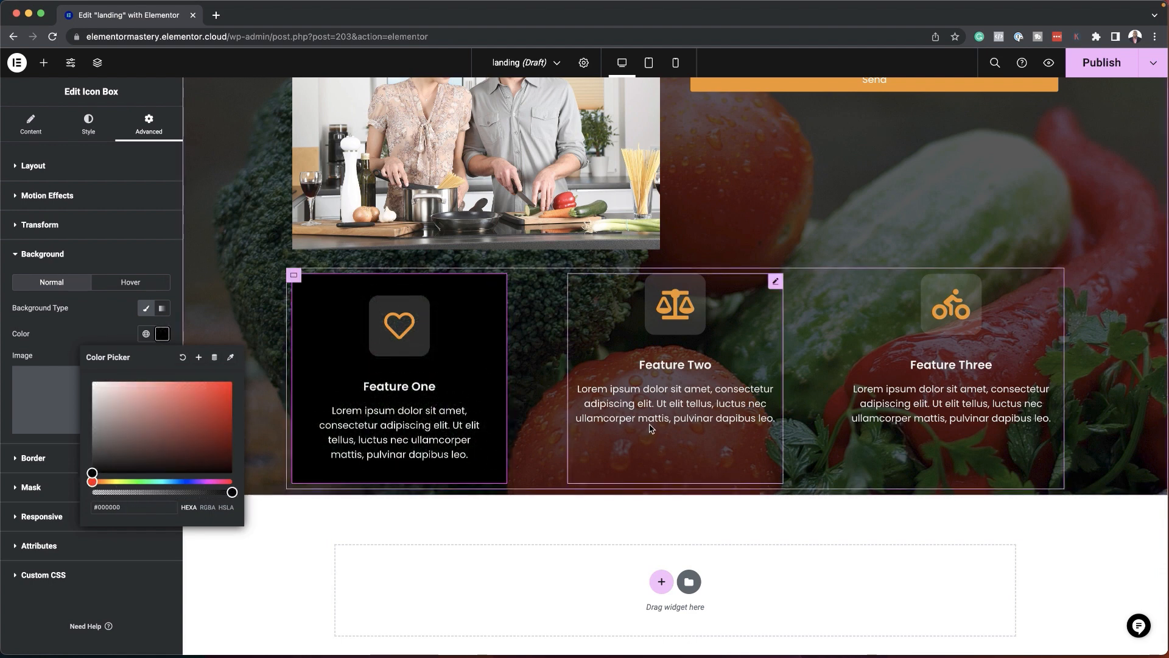
Lower the opacity of the Feature One box's black background, ending at the colour value #0000006E
scroll(418, 388, up, 1)
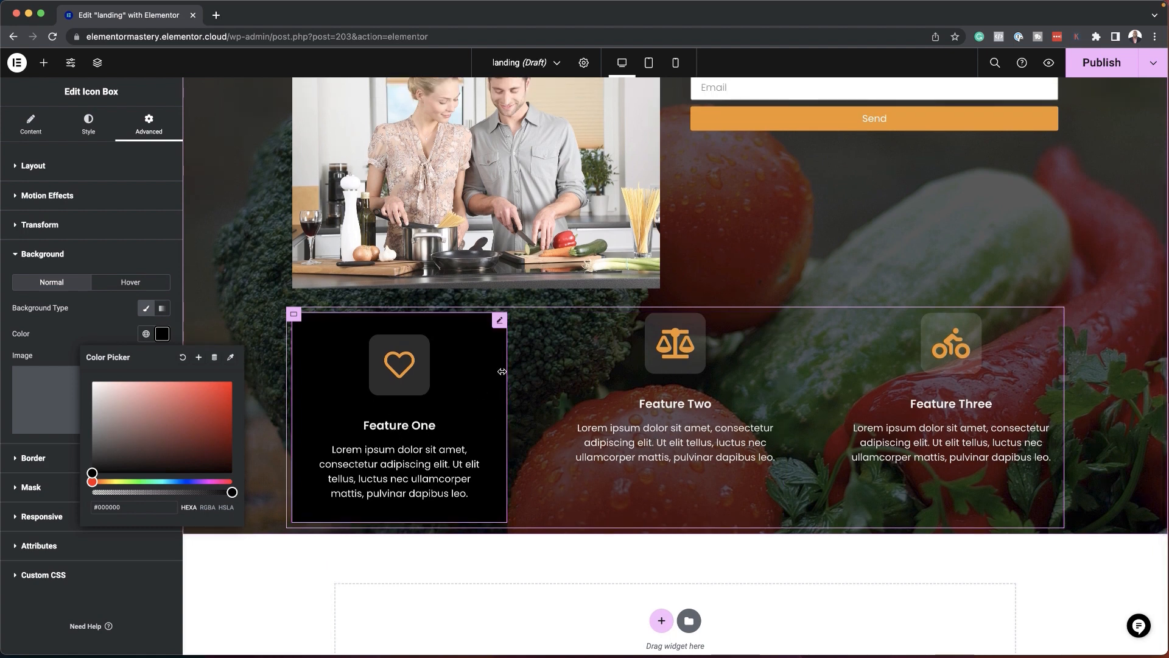
click(230, 492)
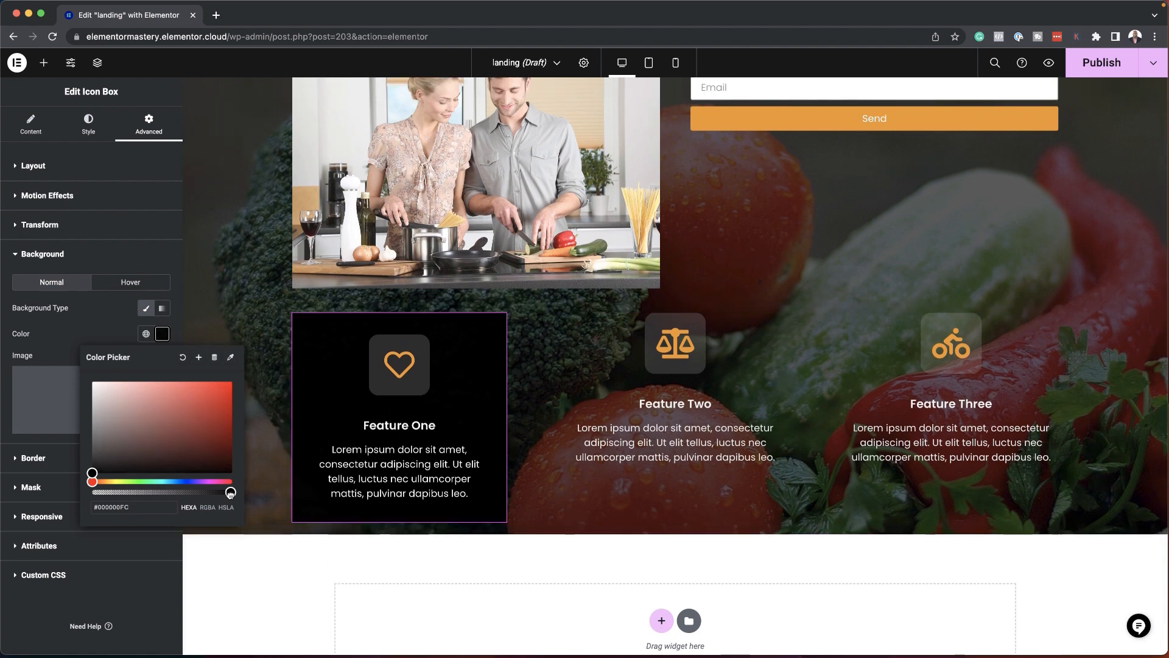
drag(230, 492, 162, 493)
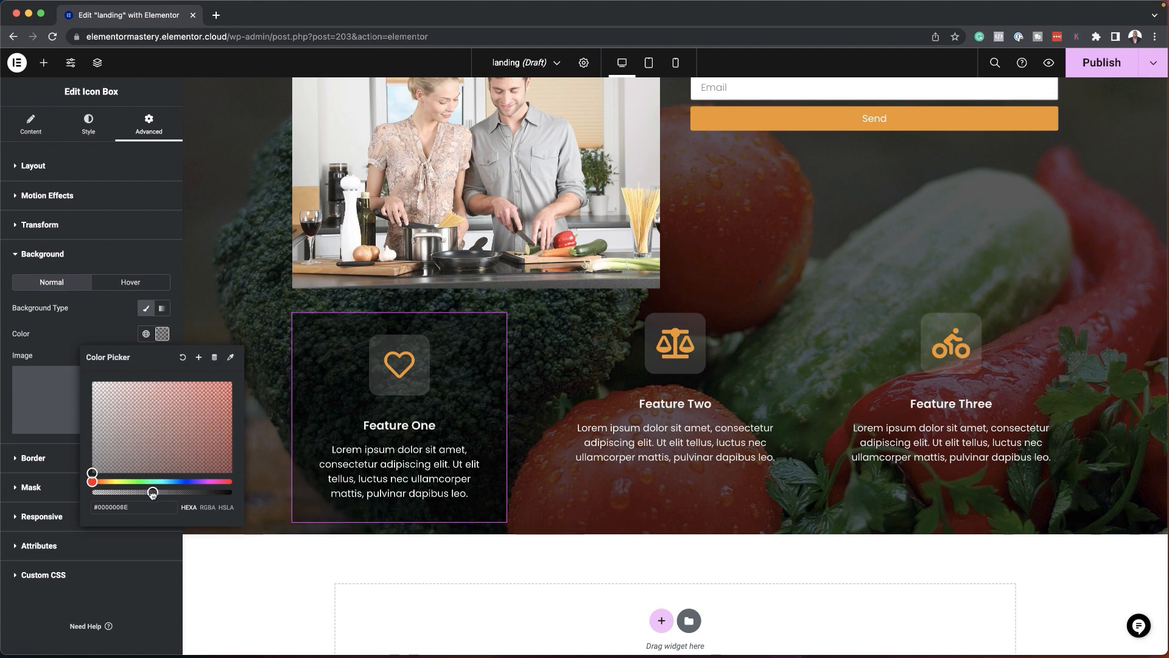
drag(152, 494, 154, 494)
drag(154, 494, 154, 494)
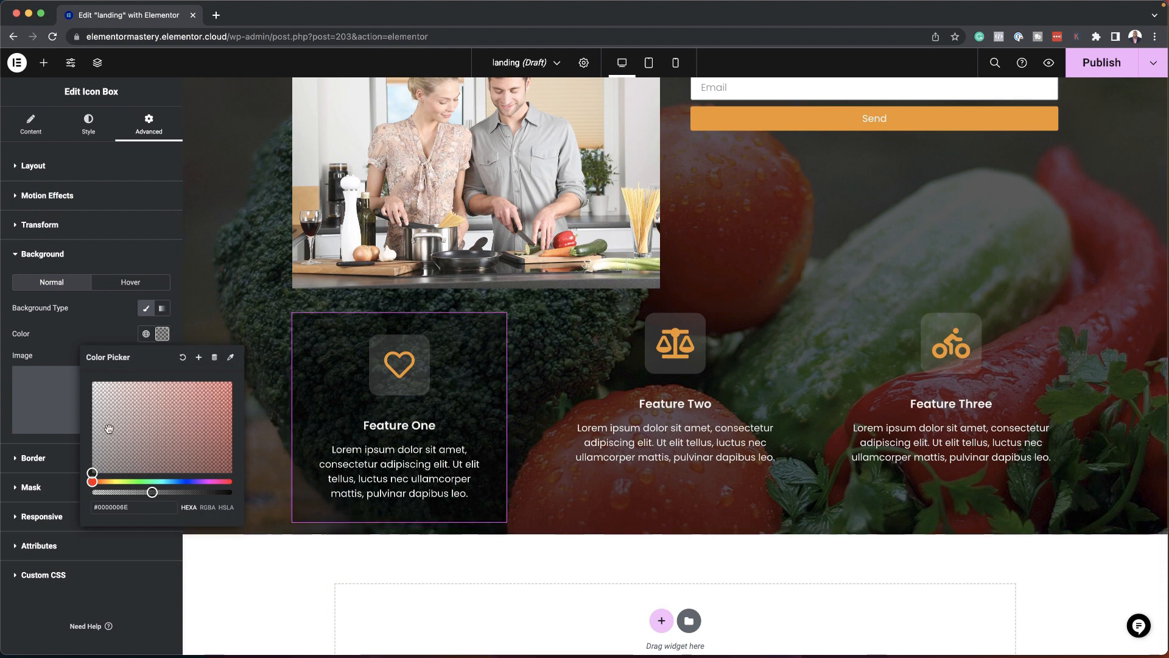
click(56, 351)
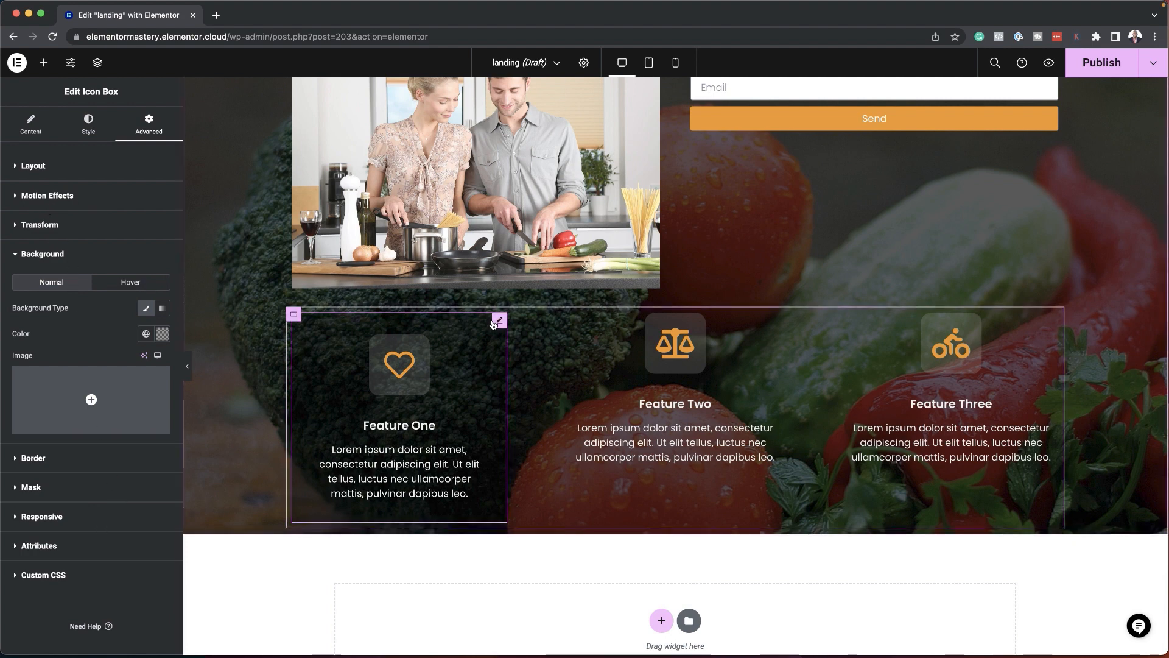
Round the Feature One icon box's corners with a 20 px border radius on all sides
click(89, 125)
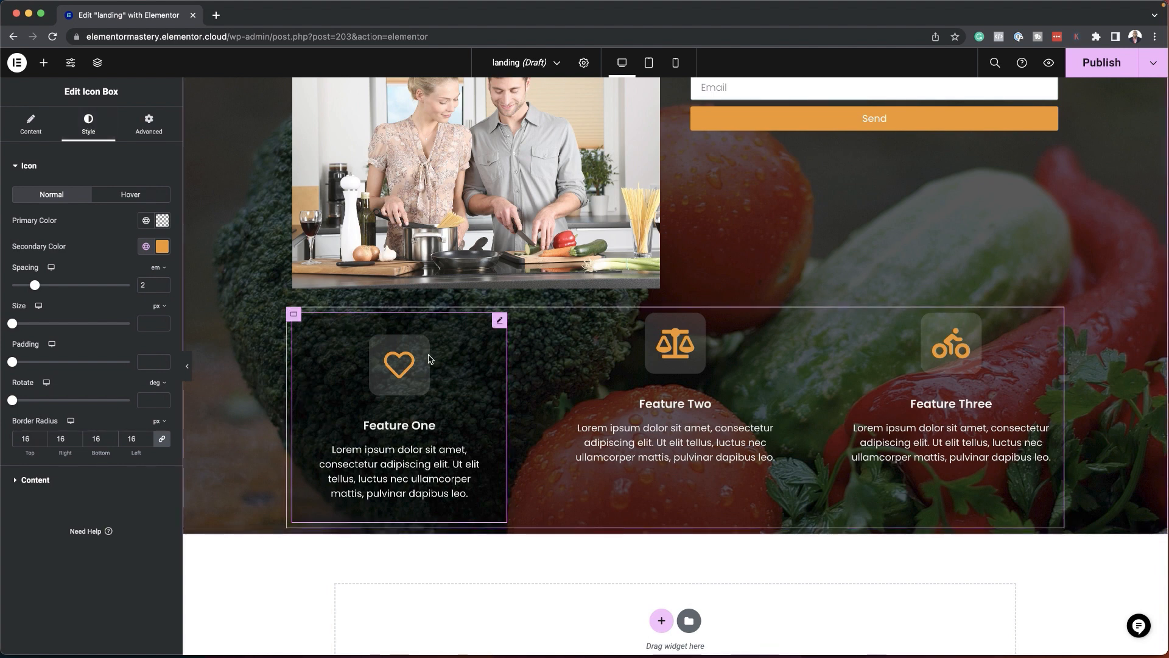
click(19, 168)
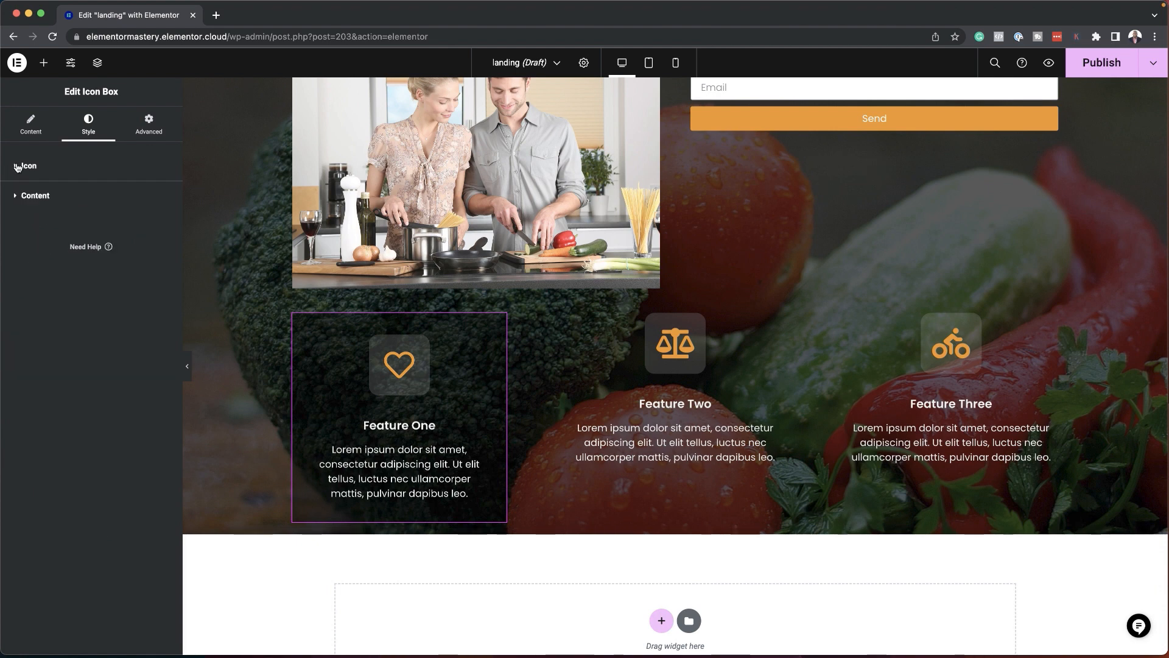
click(149, 124)
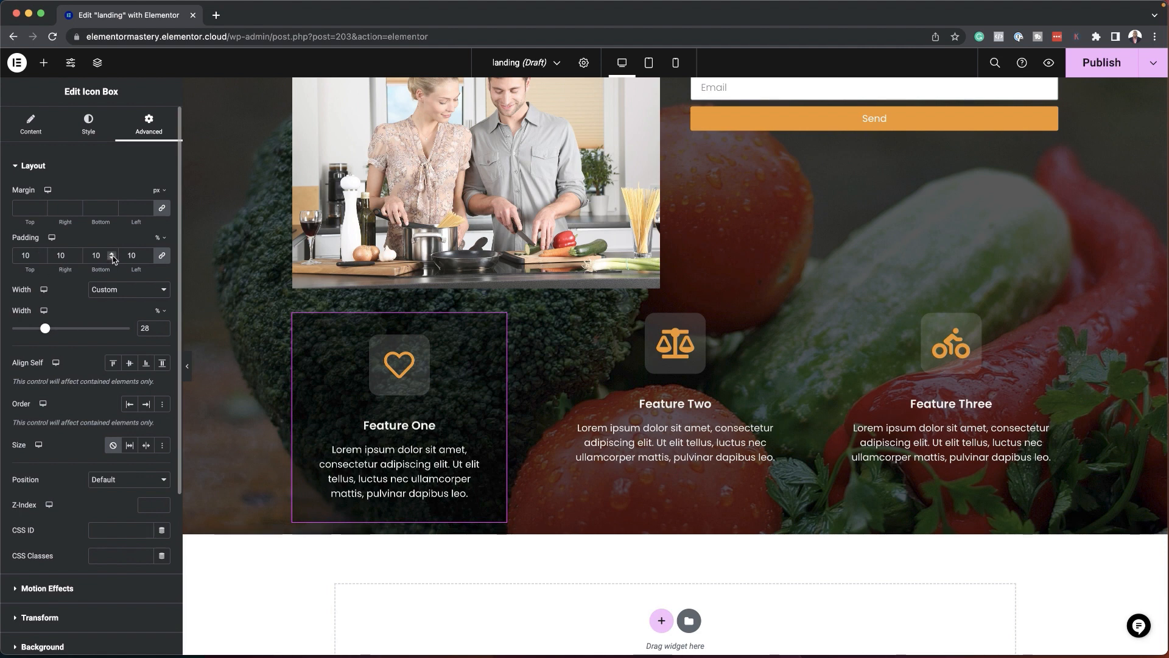
scroll(104, 499, down, 5)
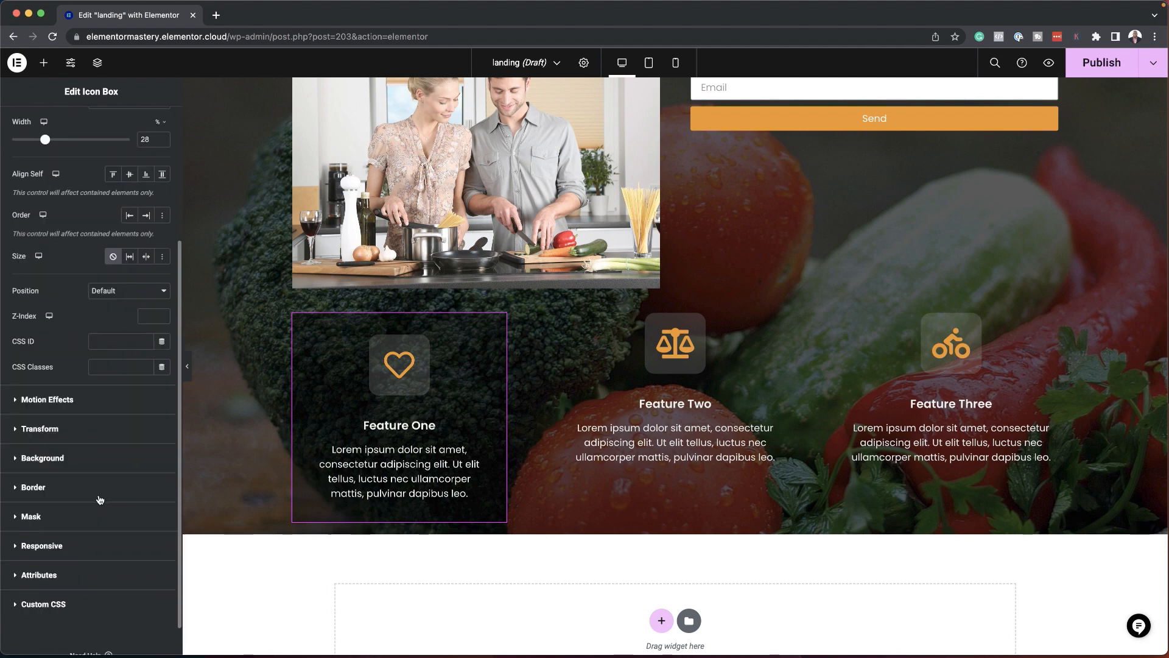
click(33, 487)
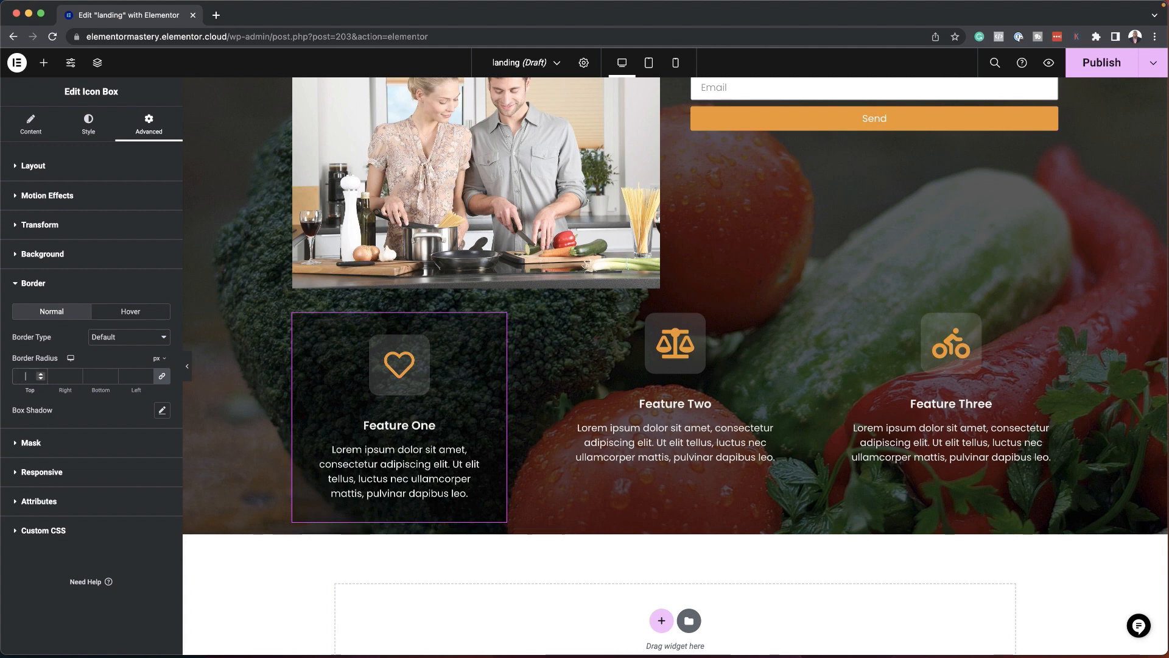
click(25, 376)
text(20)
click(609, 404)
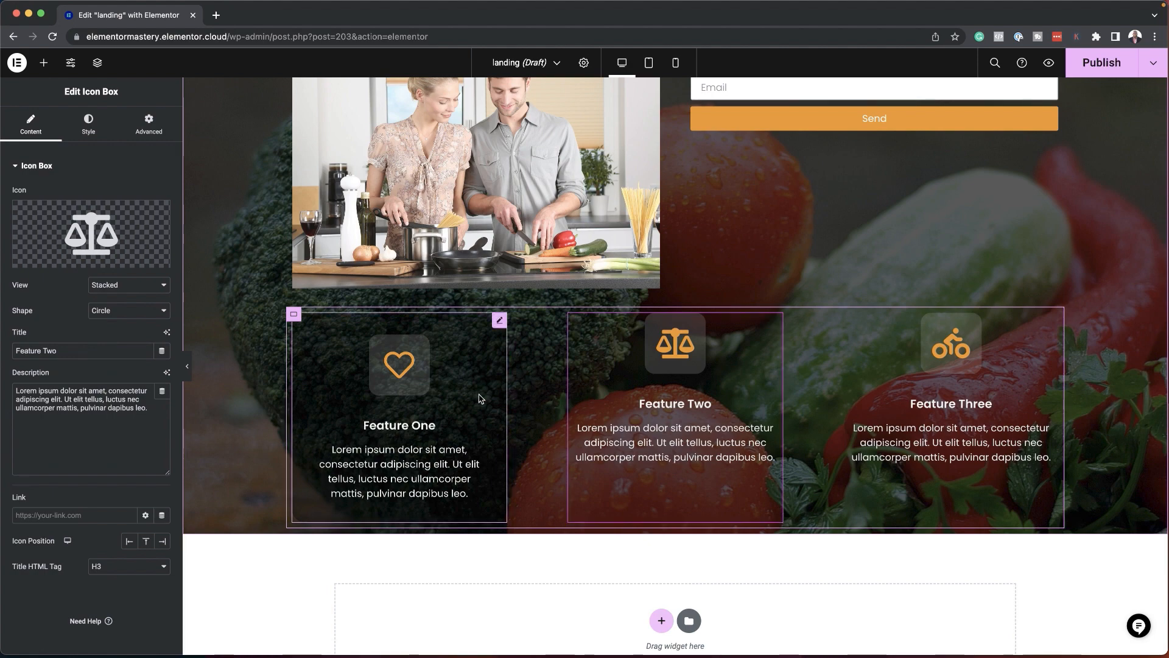
Copy the Feature One icon box and paste its style onto the Feature Two and Feature Three boxes
right_click(499, 324)
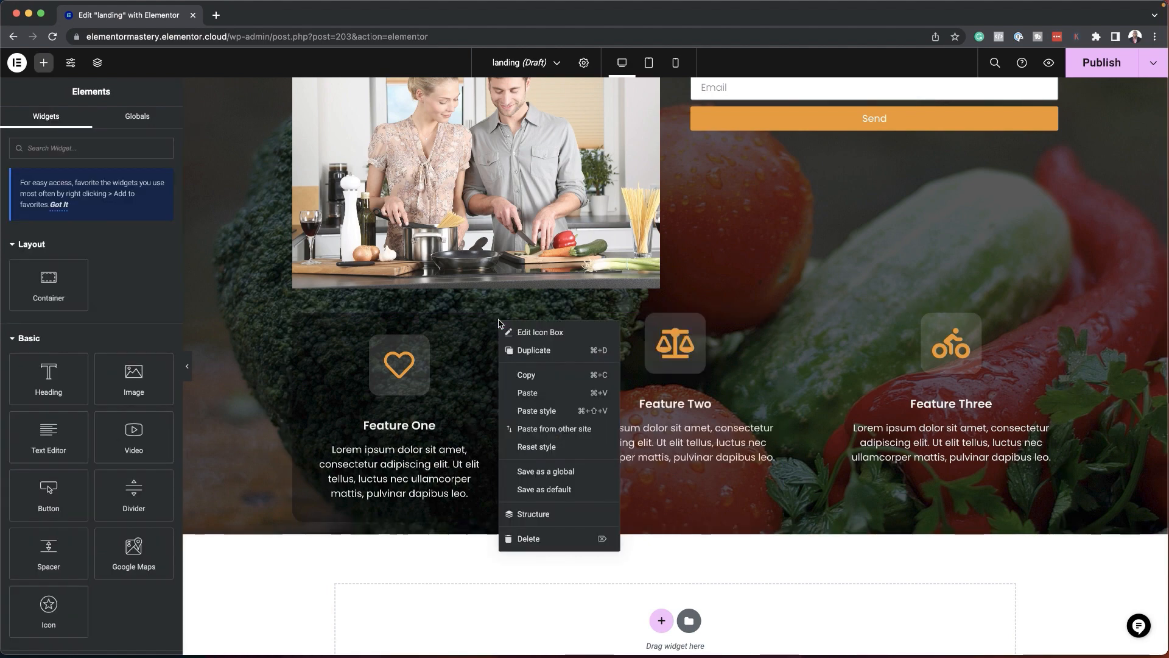
click(548, 375)
right_click(776, 321)
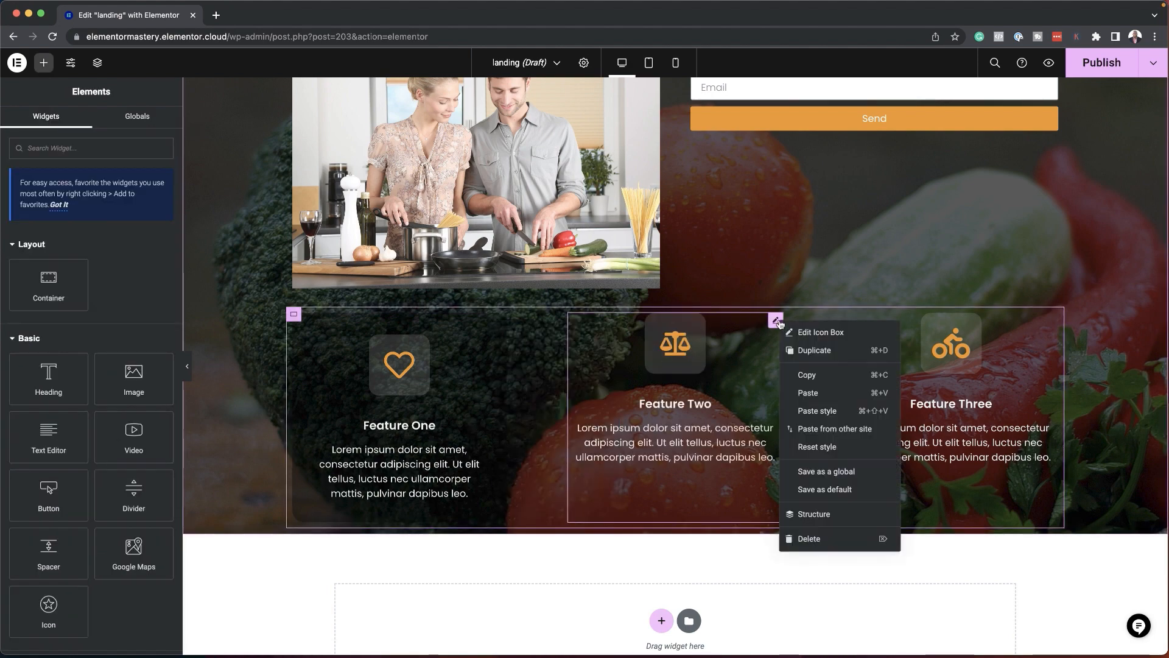
click(830, 410)
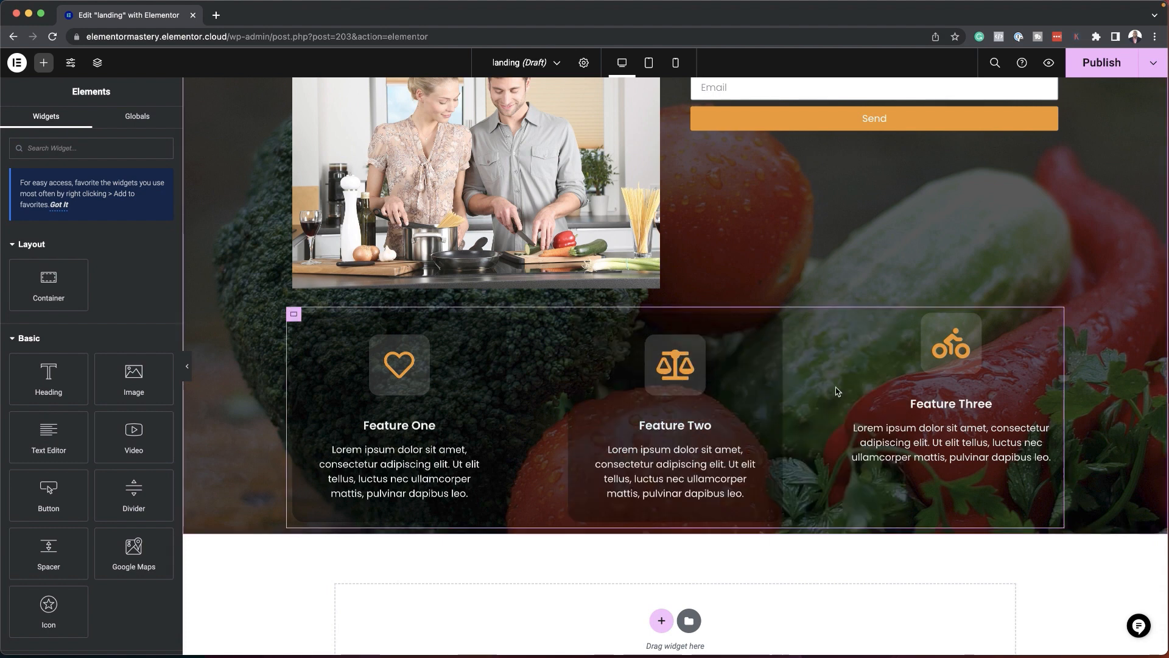
right_click(1050, 322)
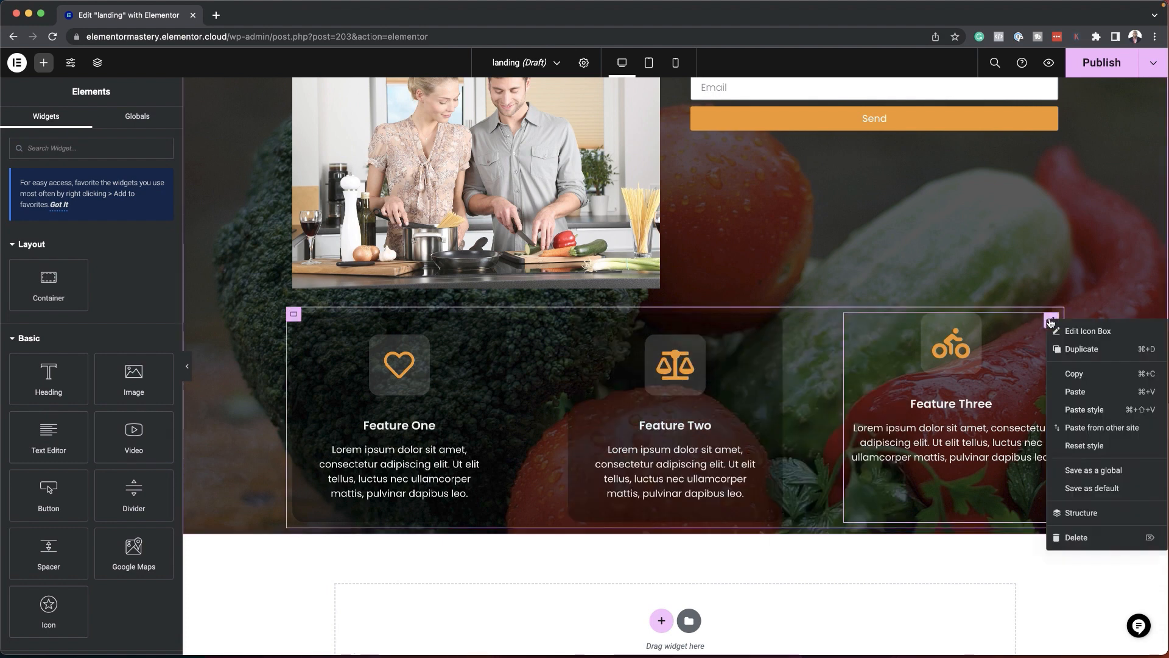
click(1099, 410)
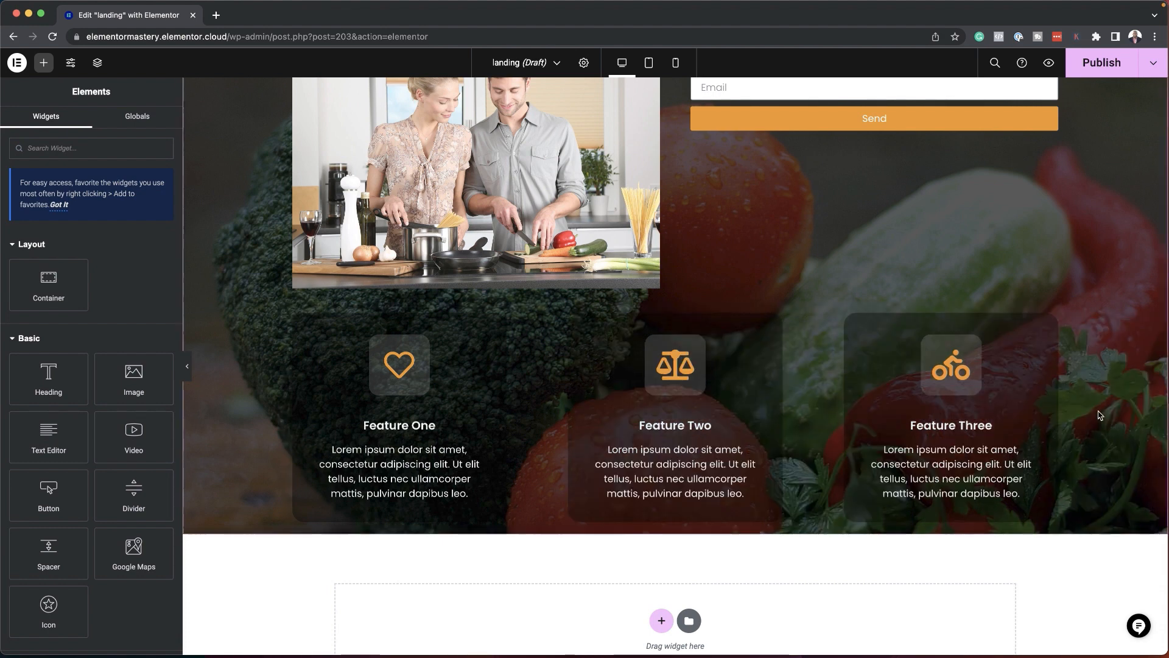
Examine how the restyled feature boxes stack and fit in the tablet layout and in the mobile layout
scroll(352, 453, up, 1)
scroll(352, 453, up, 1)
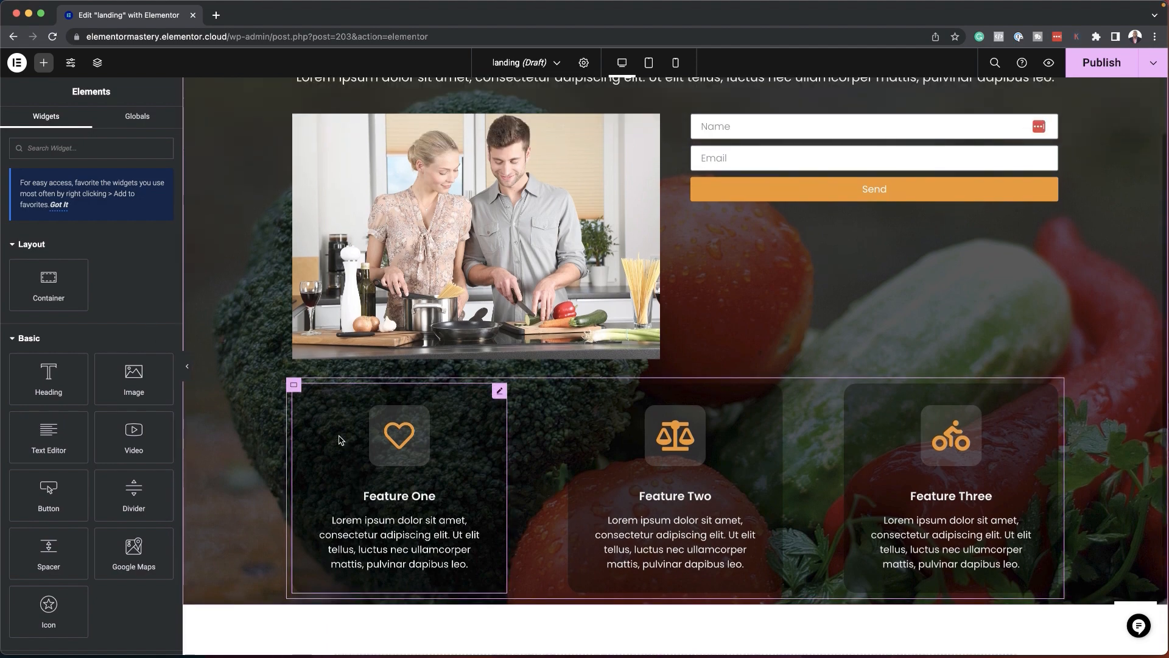
scroll(586, 457, up, 2)
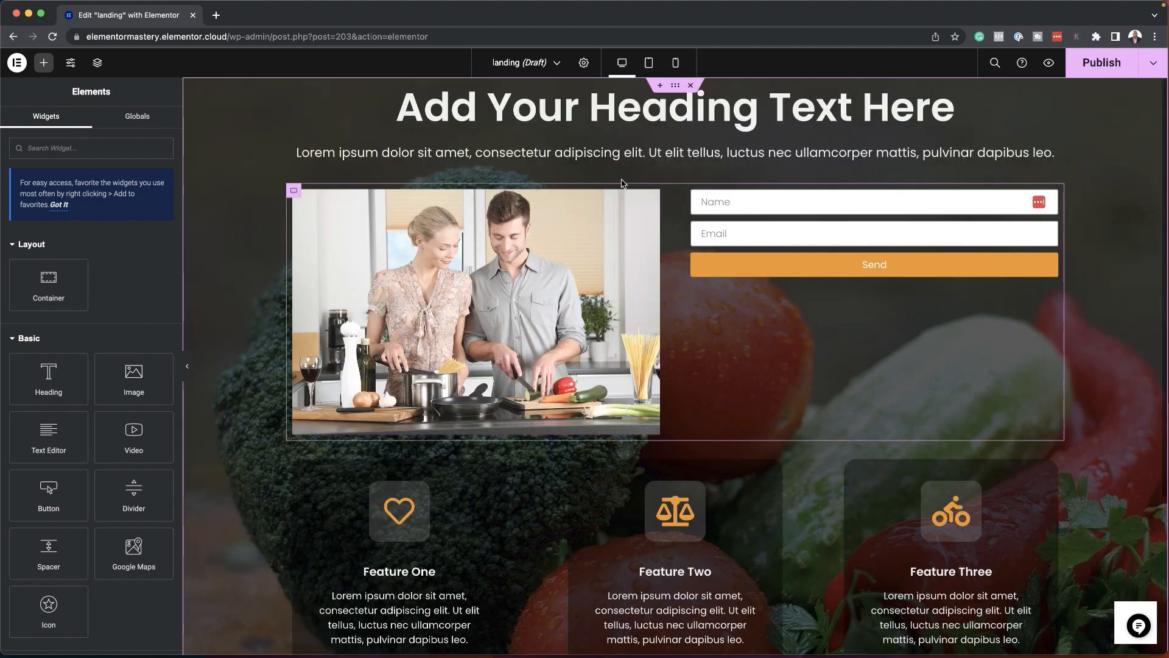
click(649, 61)
scroll(731, 461, down, 5)
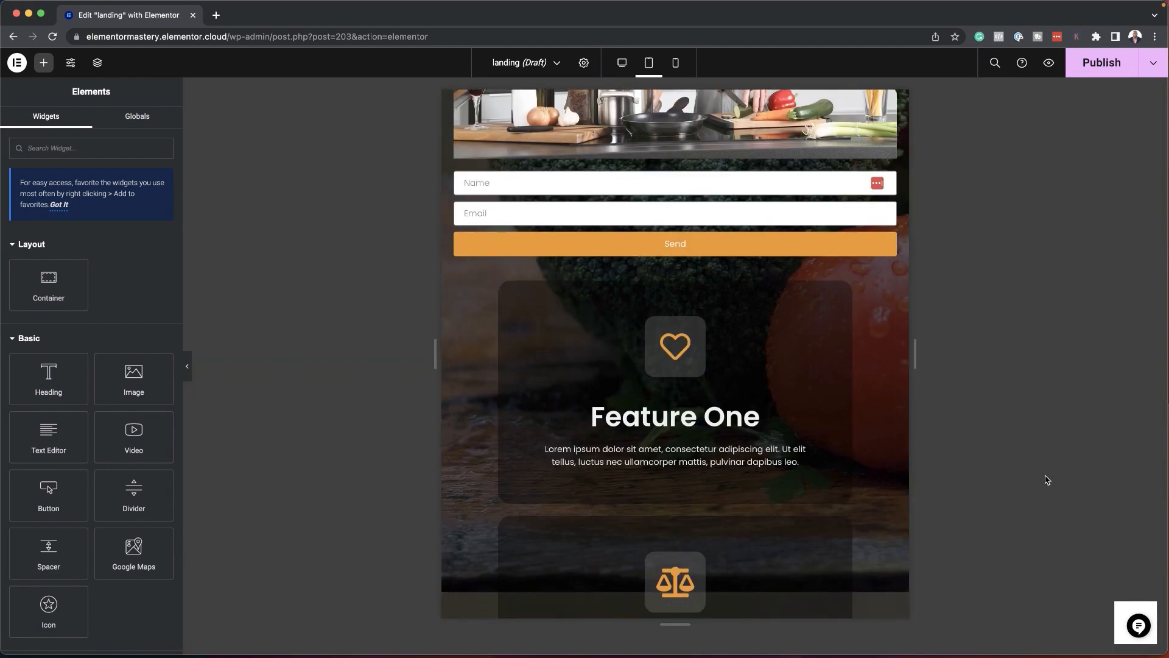
scroll(863, 514, down, 5)
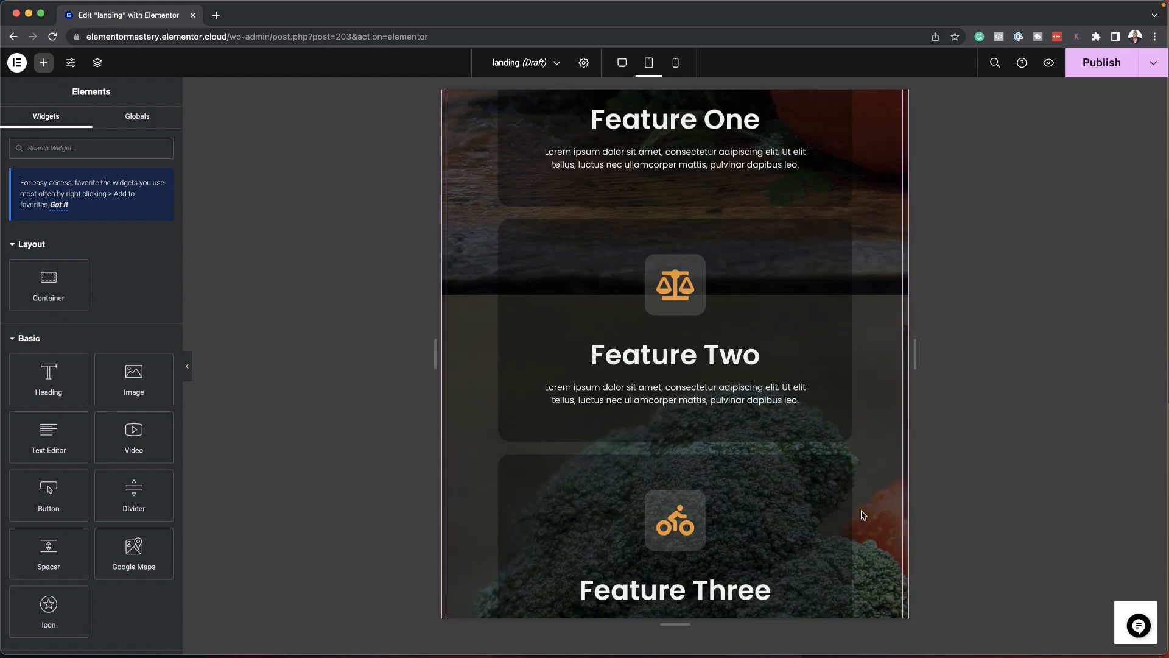
scroll(864, 515, down, 2)
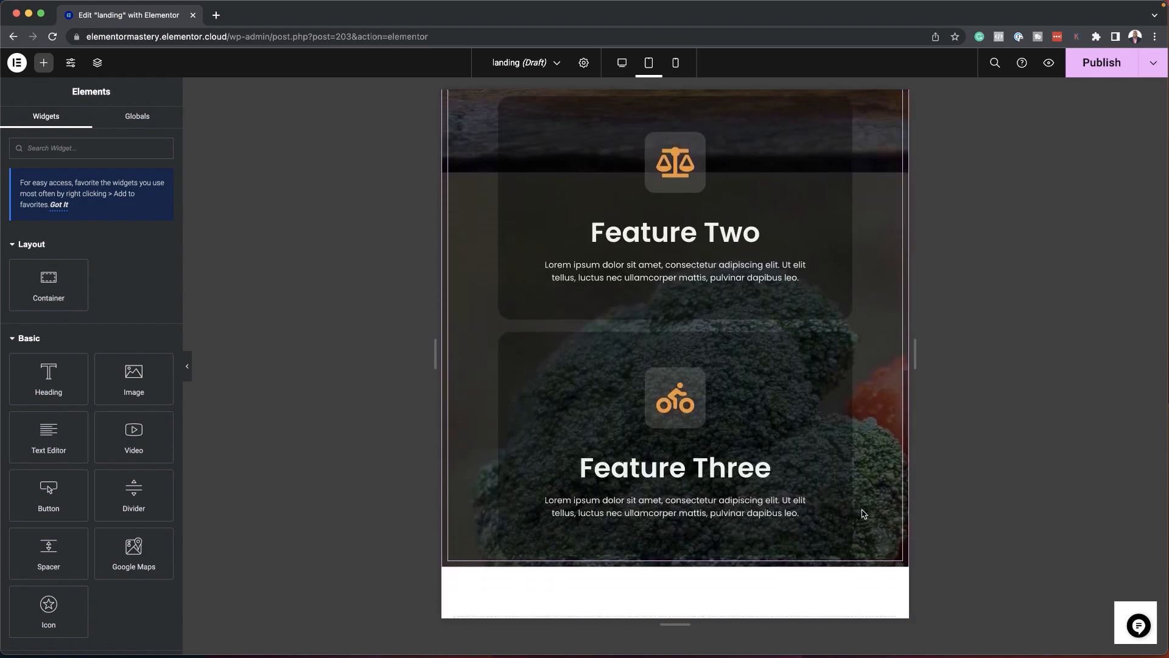
scroll(864, 514, up, 10)
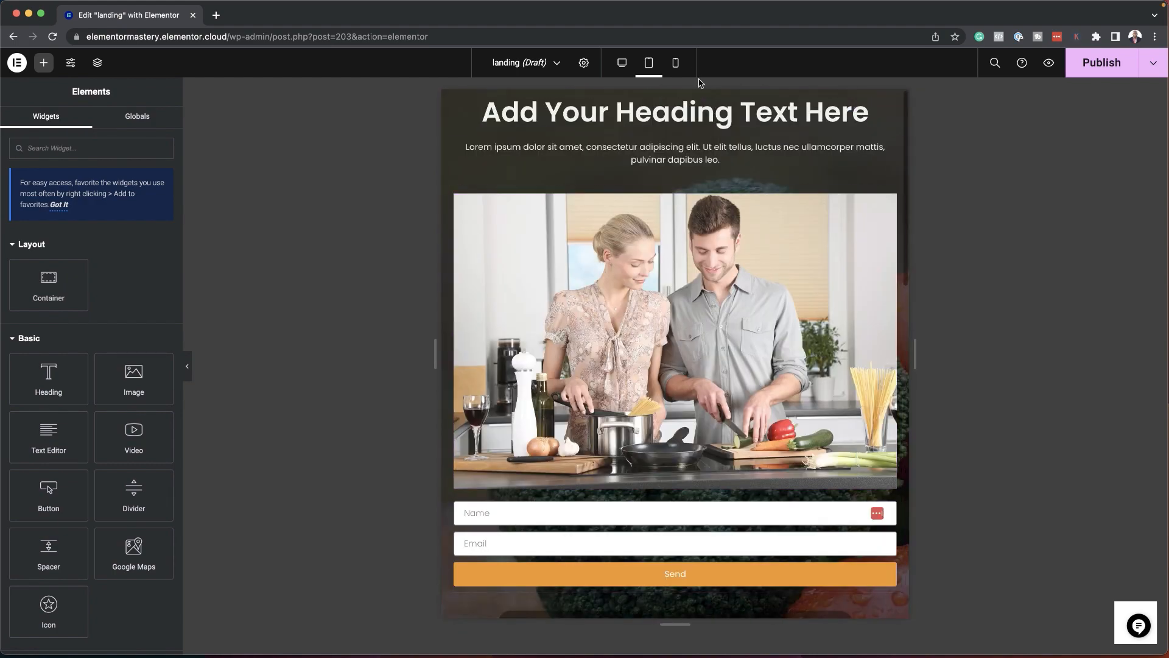
click(676, 64)
scroll(724, 435, down, 7)
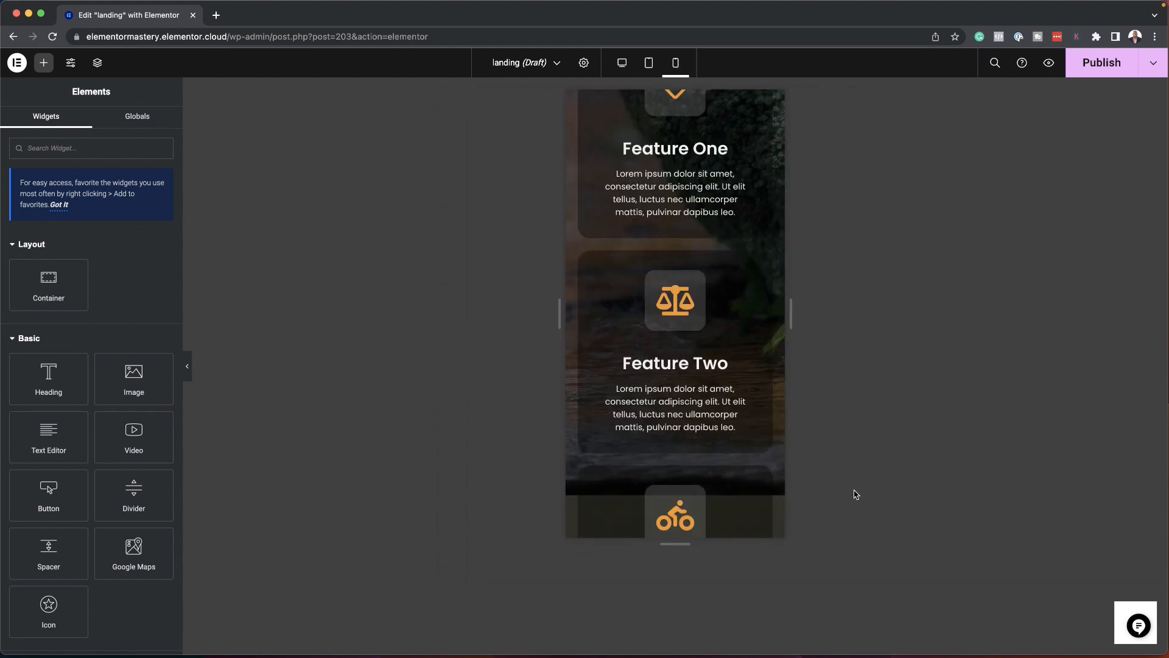
scroll(635, 466, down, 5)
scroll(637, 467, up, 8)
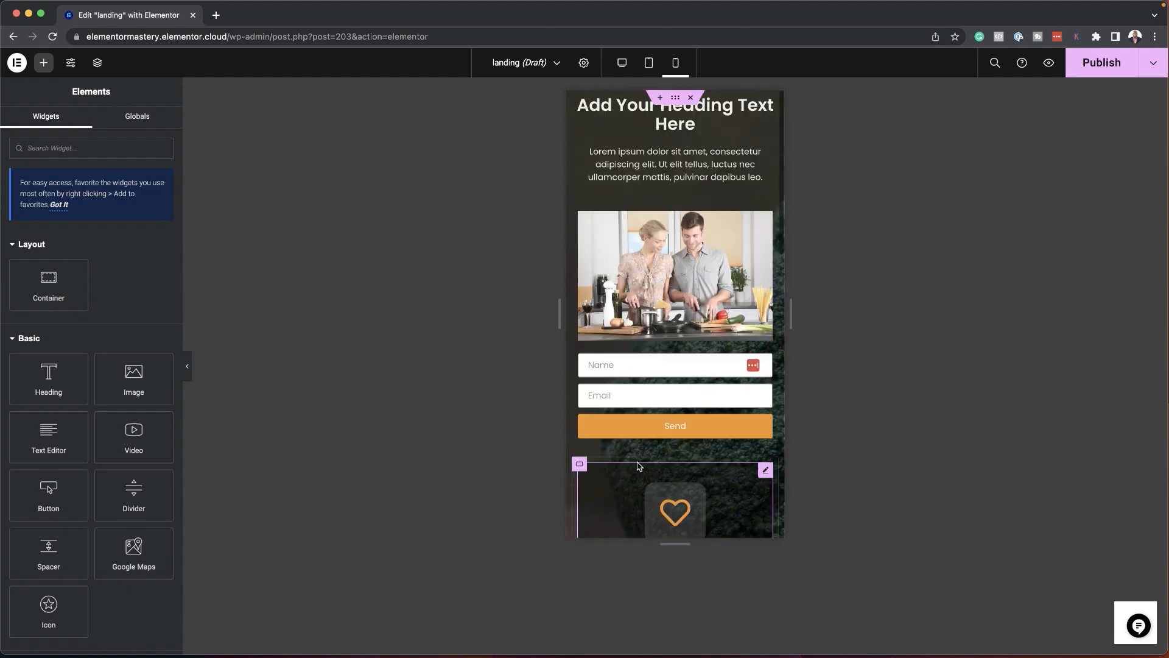
Return to the desktop layout, review the hero section's edges, and open the advanced settings of its main container
click(621, 64)
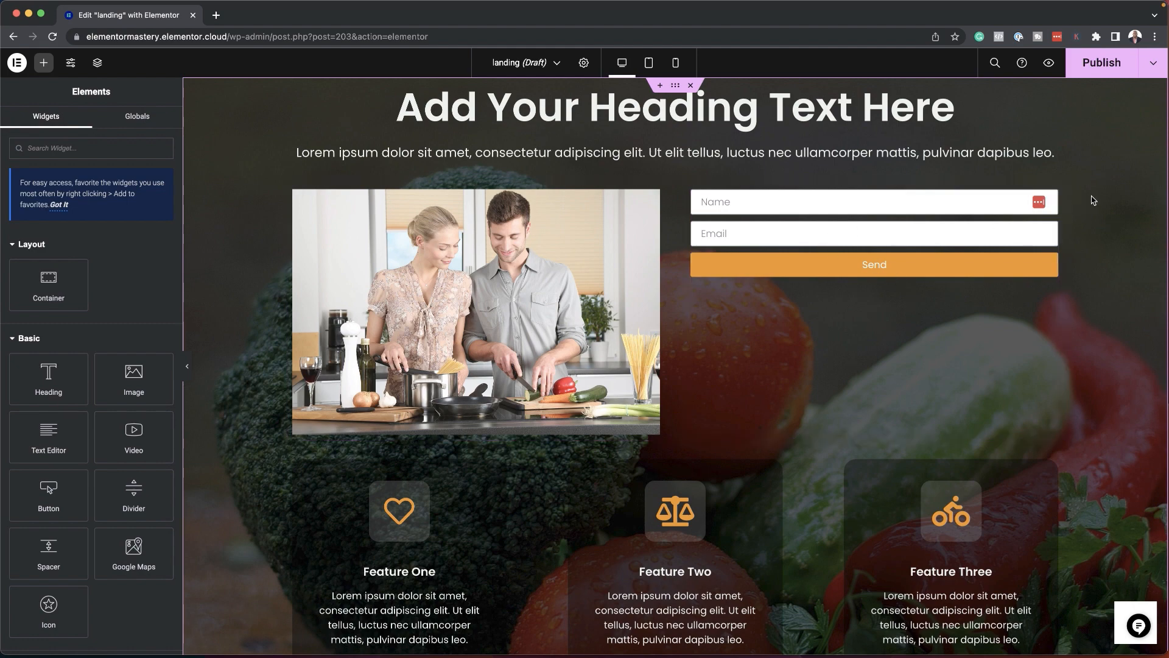
scroll(975, 496, down, 4)
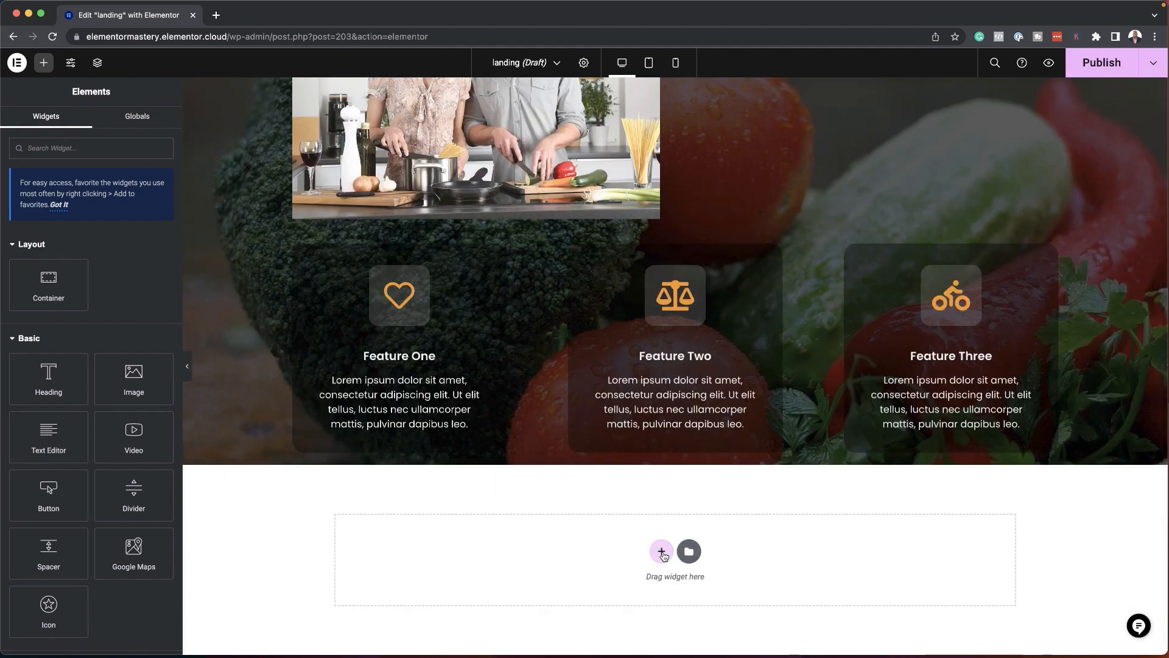
scroll(670, 335, up, 4)
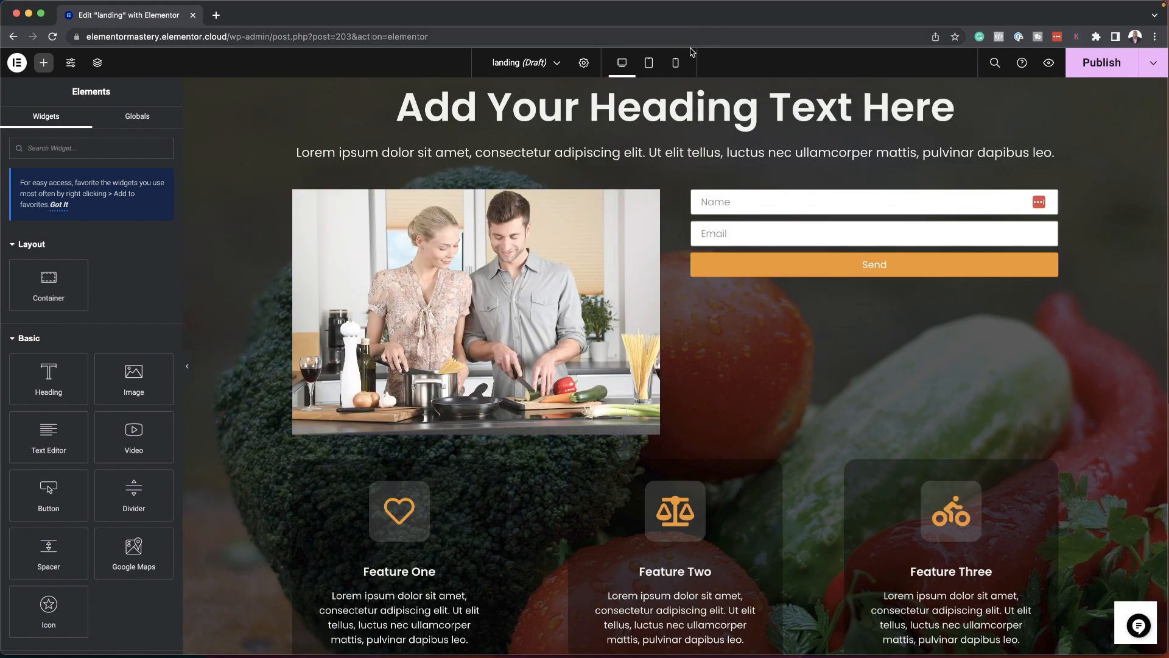
mouse_move(676, 86)
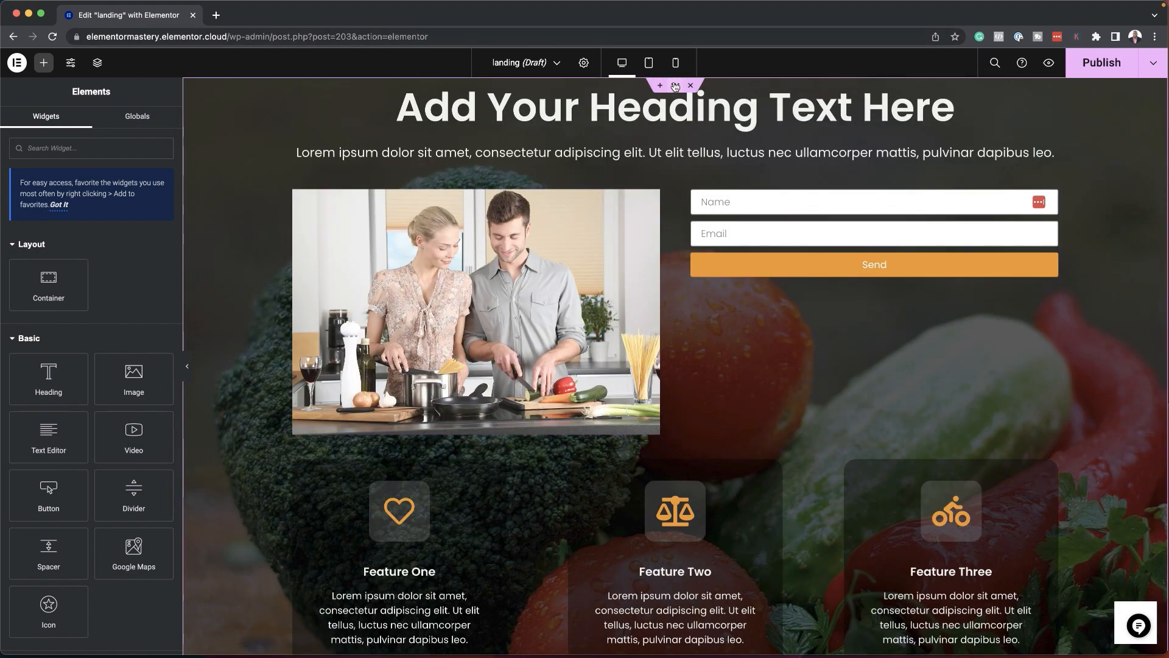
click(675, 87)
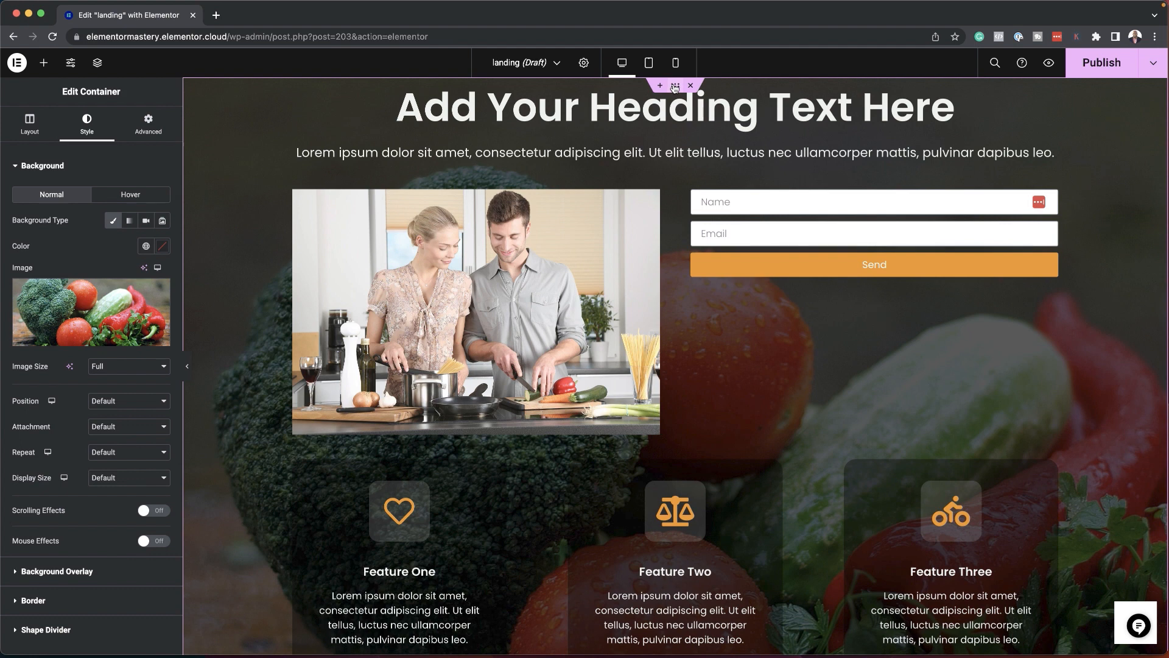
click(34, 126)
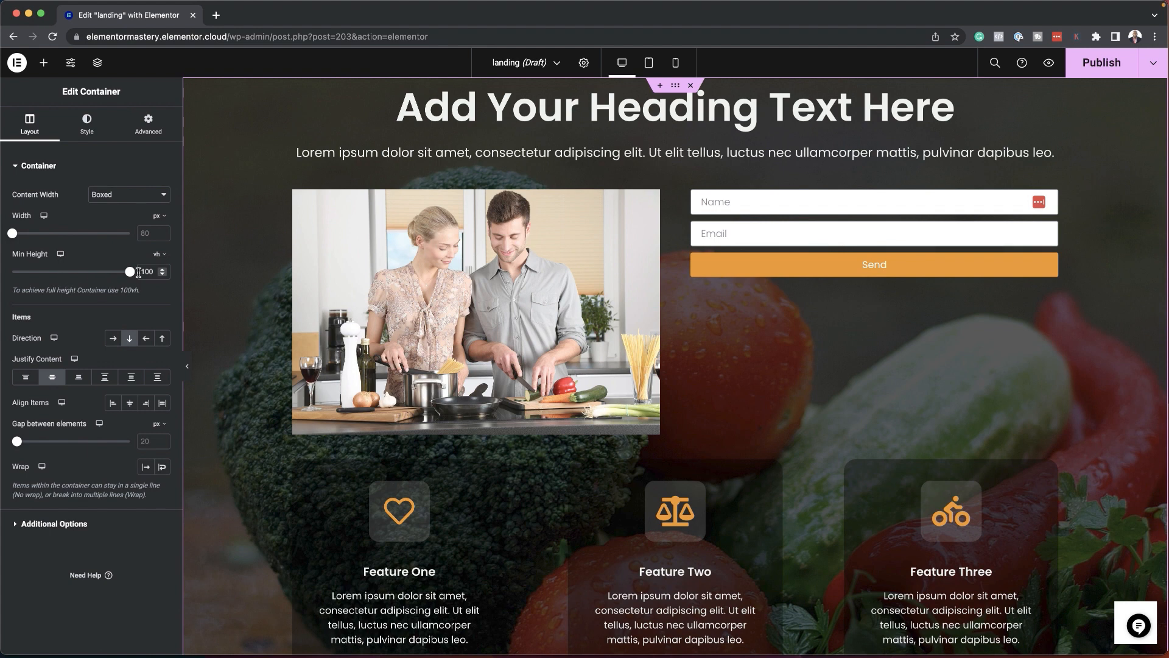
click(155, 122)
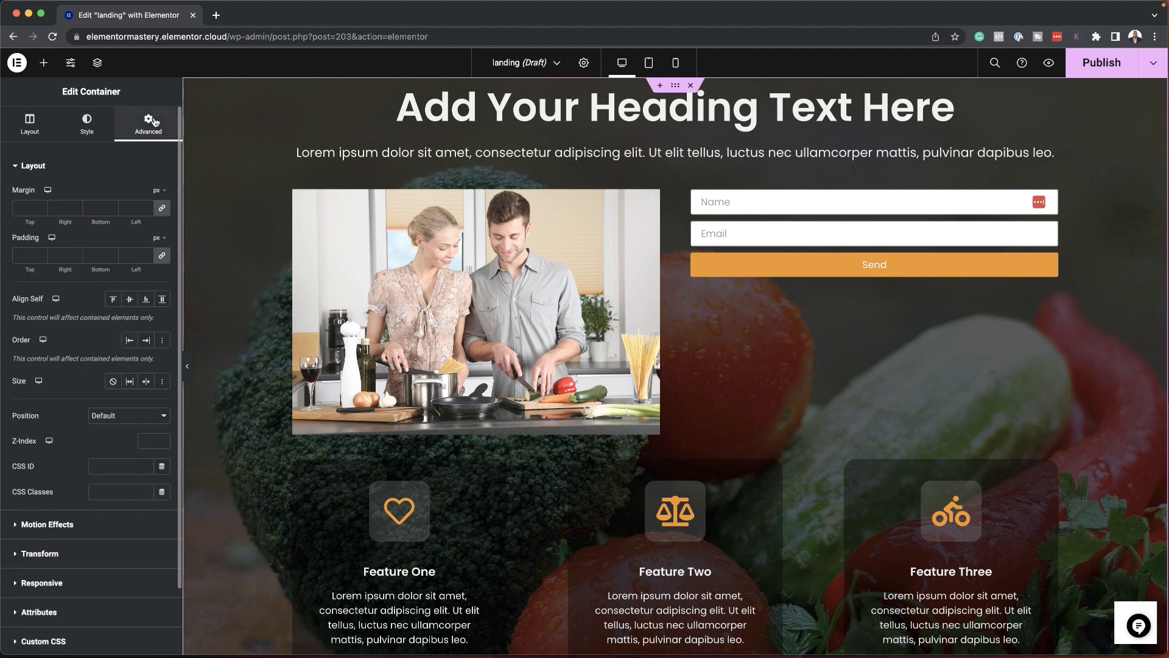
click(15, 258)
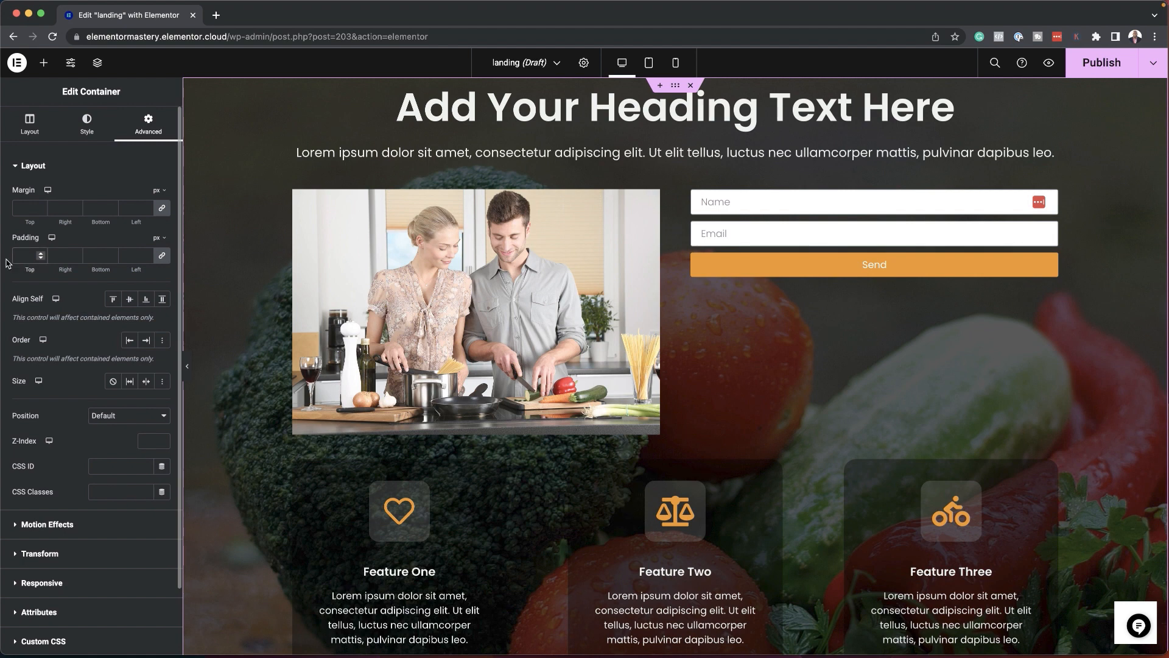
text(4)
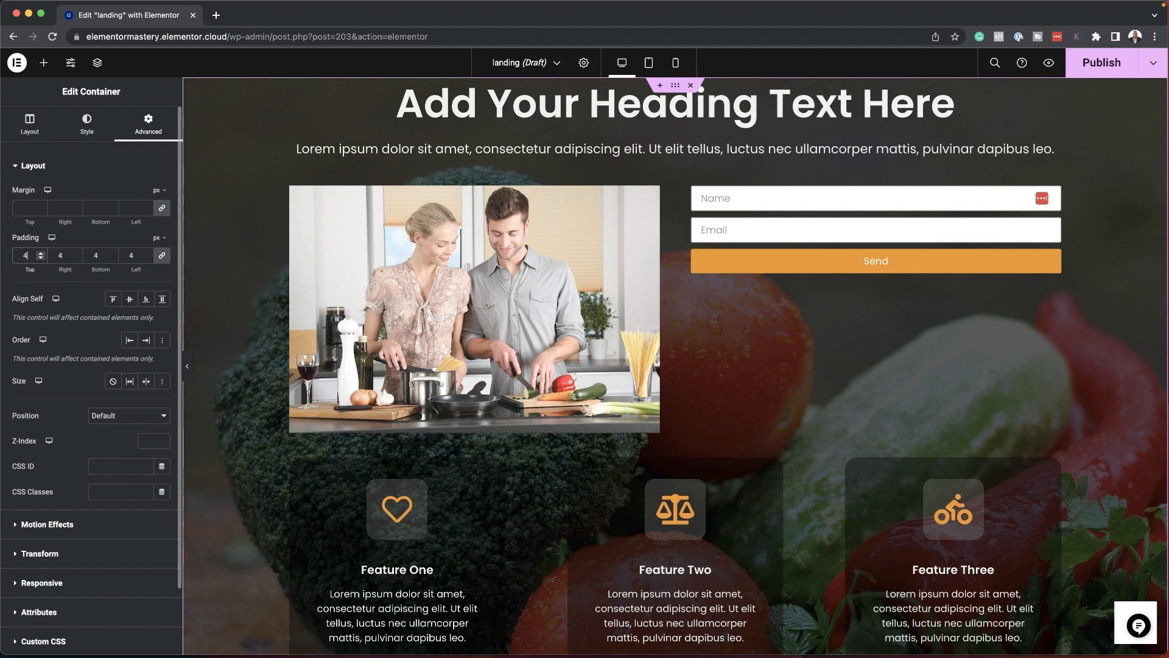
click(137, 251)
key(BackSpace)
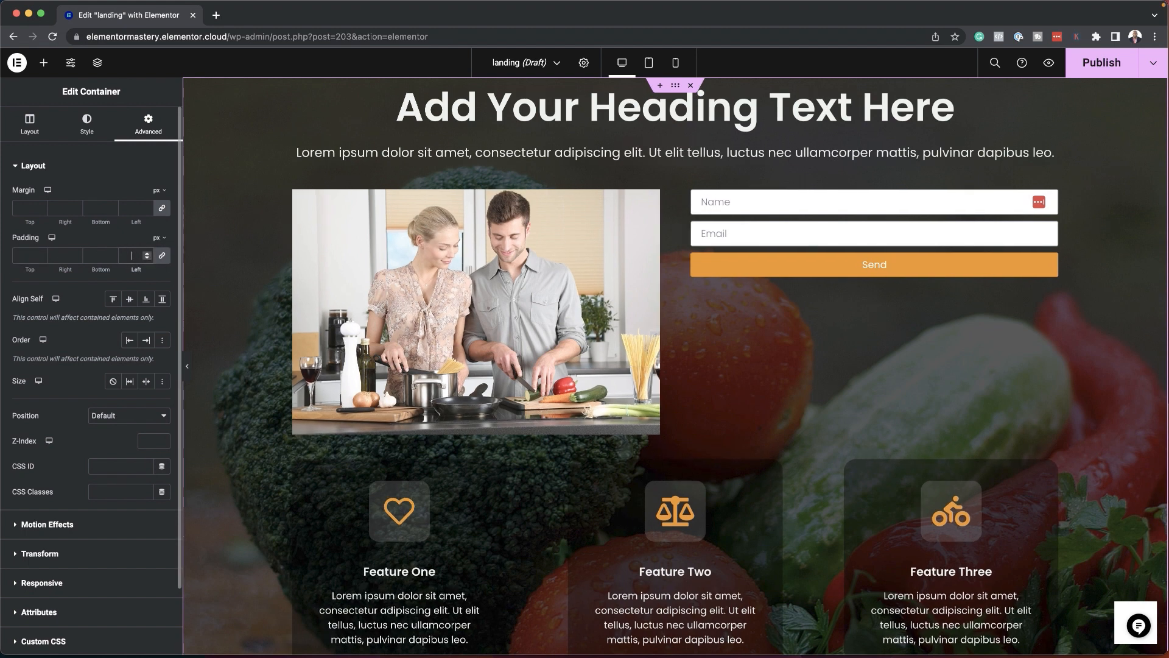
Switch the main container's padding to percent, unlink its sides, and set the top and bottom padding to 4%
click(164, 240)
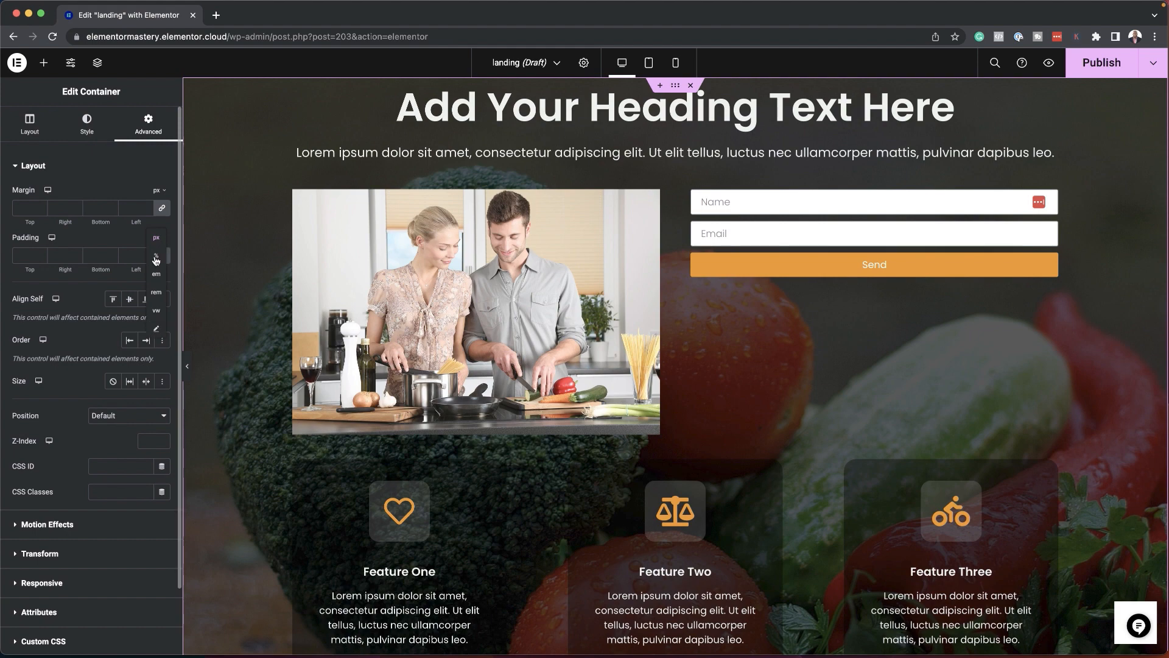
click(156, 259)
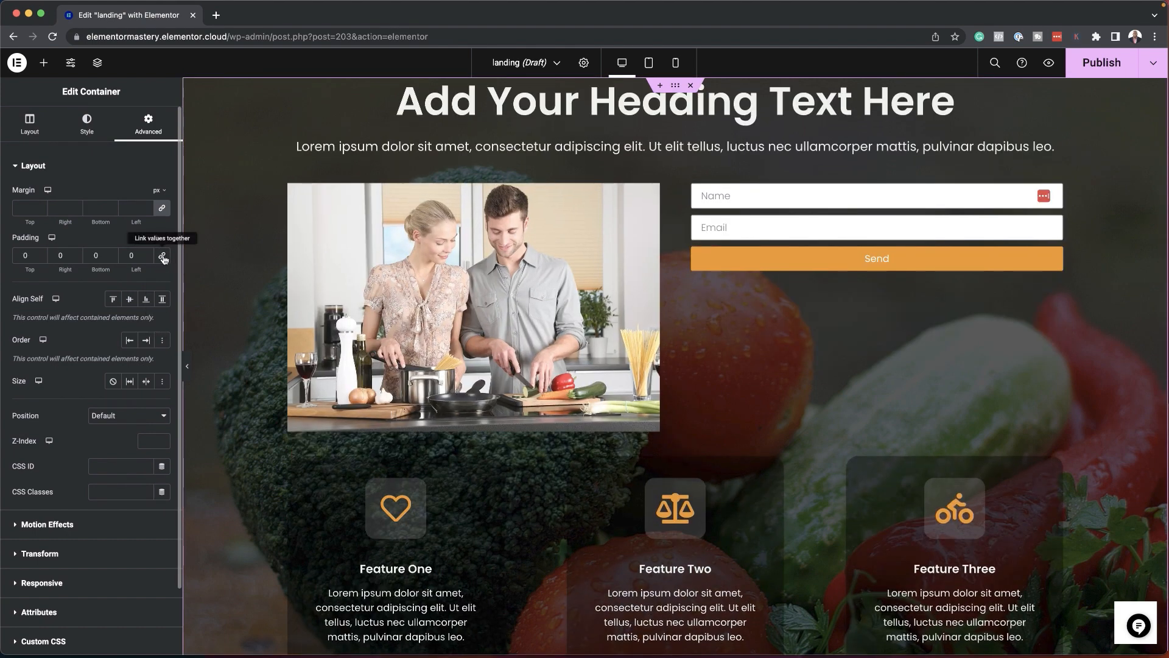
drag(39, 250, 2, 252)
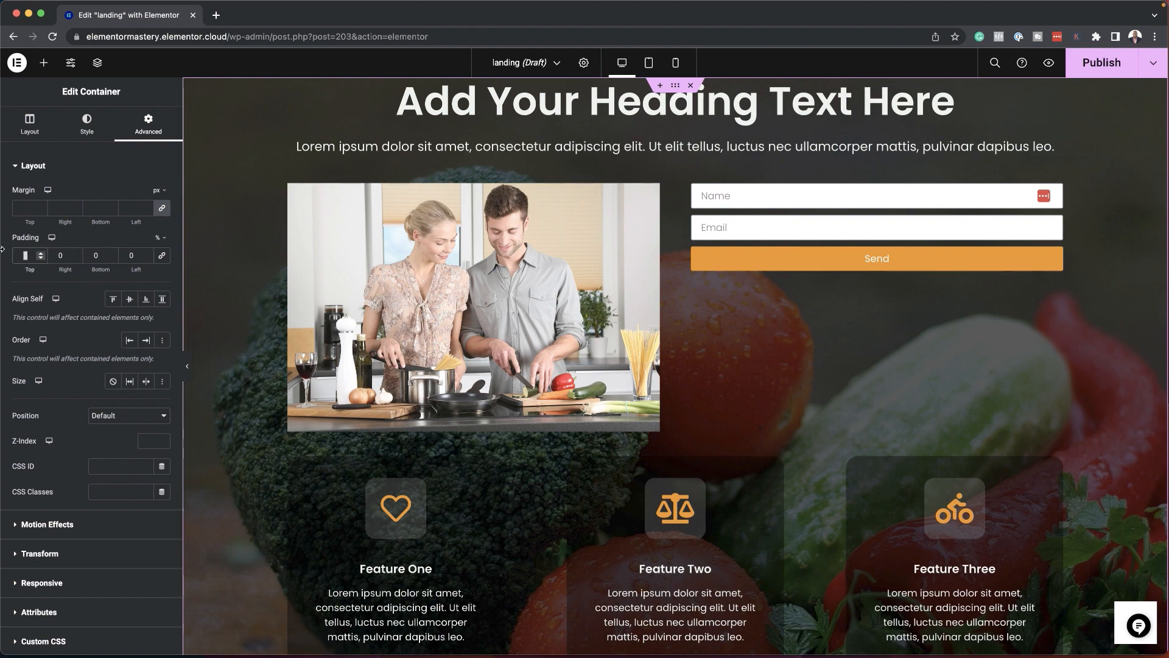
text(4)
double_click(96, 256)
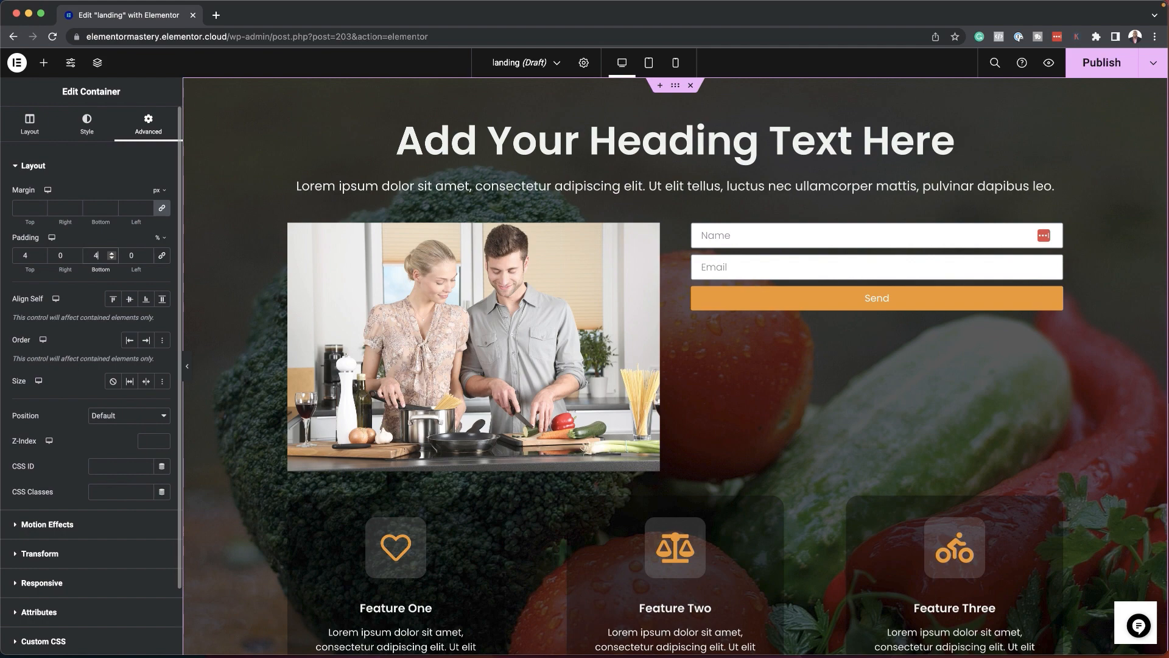
Increase the main container's bottom and top padding to 6% each
scroll(616, 352, down, 5)
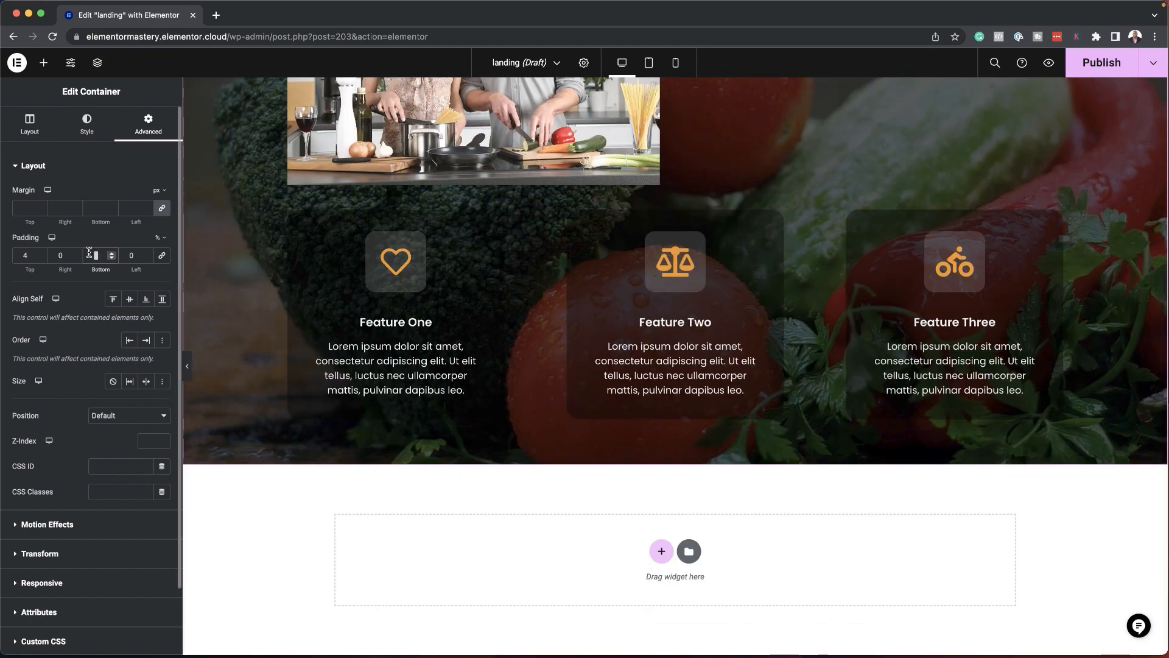
text(6)
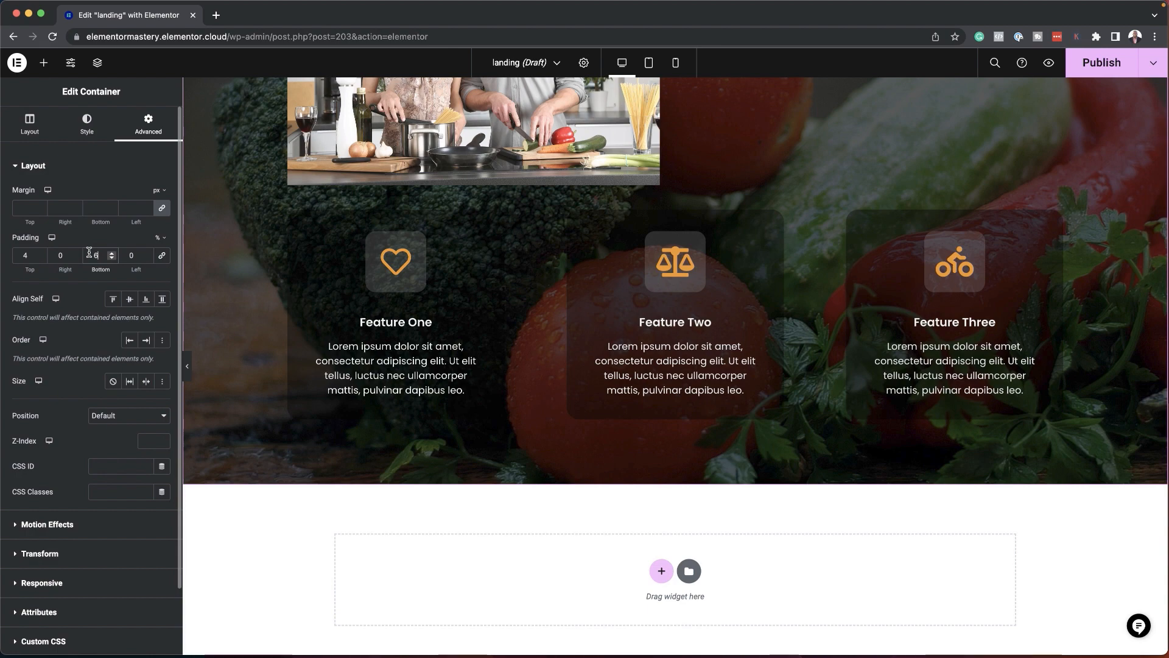
click(41, 253)
click(41, 253)
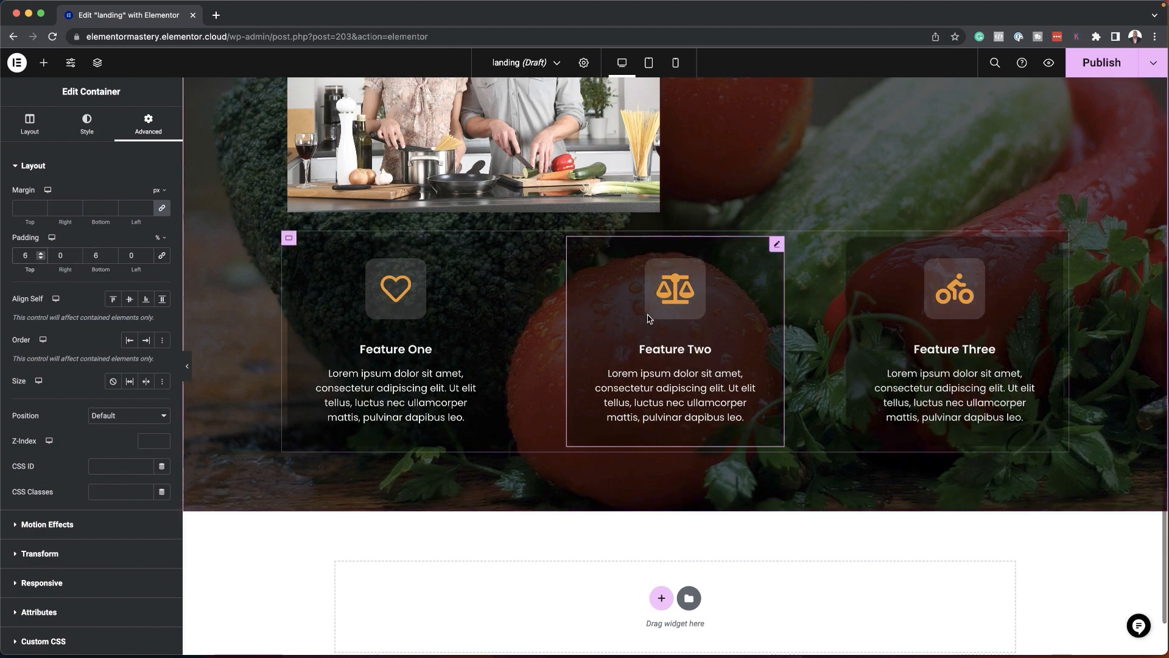
Add a new single-column container with downward direction below the hero section
scroll(648, 313, up, 5)
scroll(648, 313, down, 3)
scroll(1069, 300, down, 5)
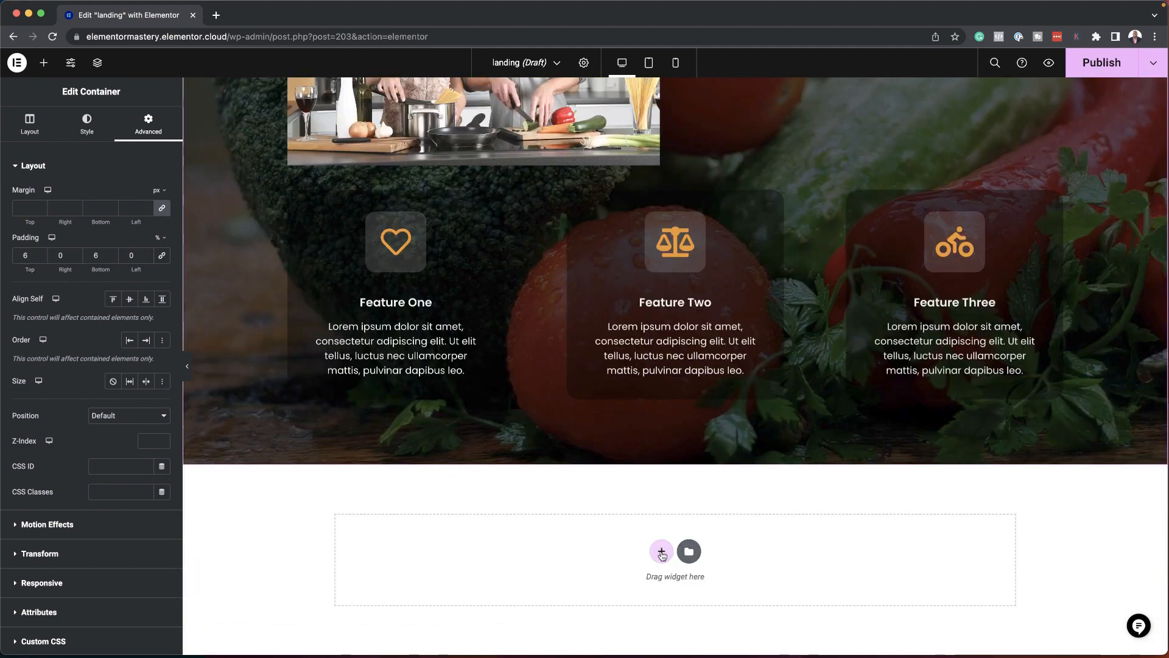
click(661, 552)
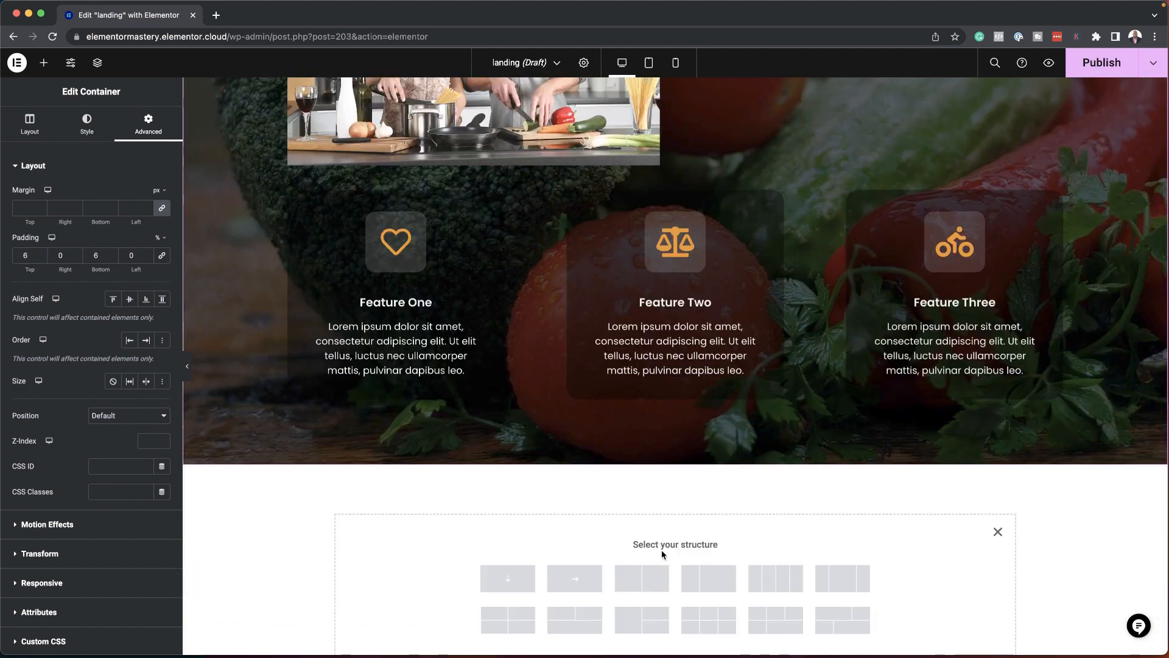
click(510, 580)
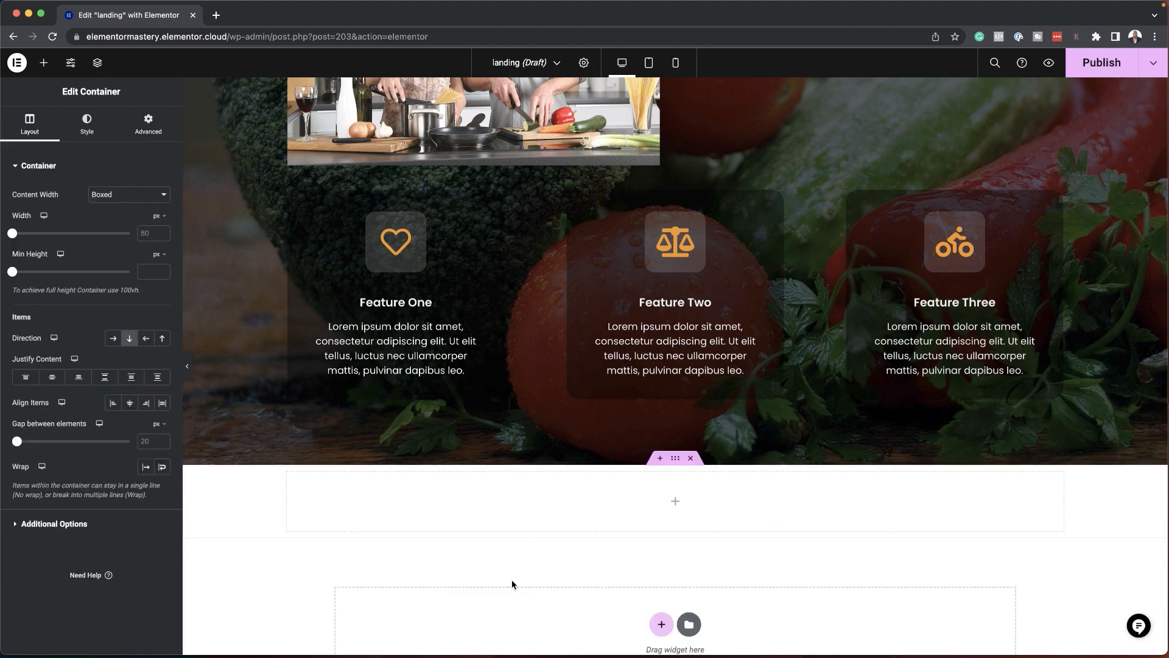
Add a centred heading reading "Testimonials" to the new container
click(44, 62)
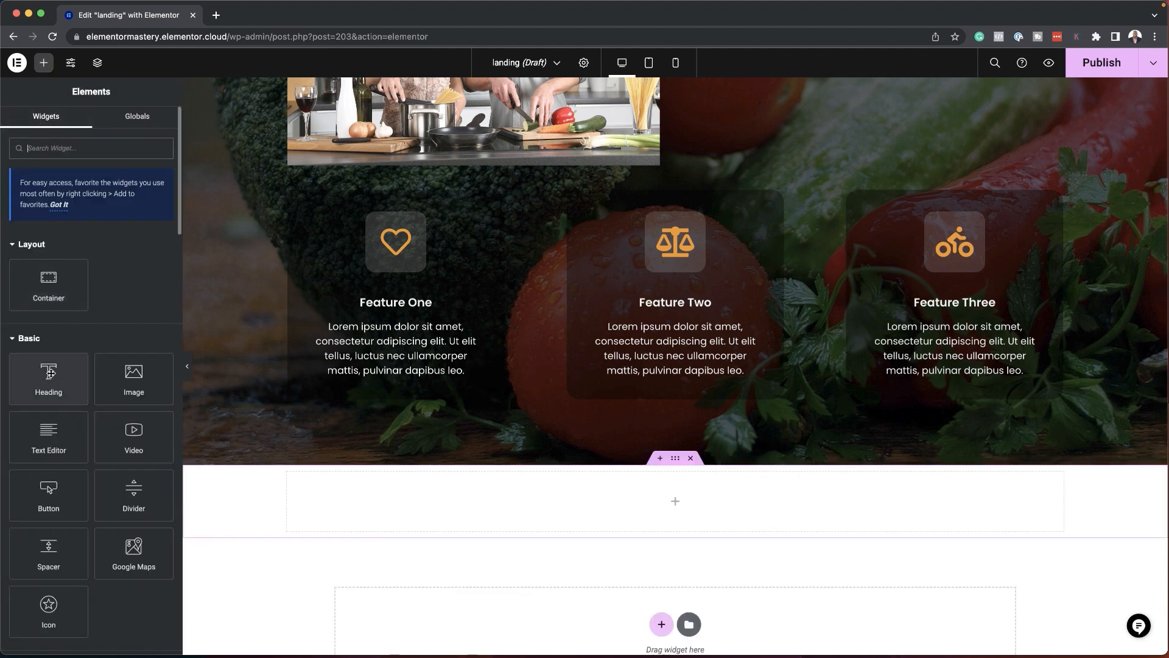
drag(51, 373, 629, 493)
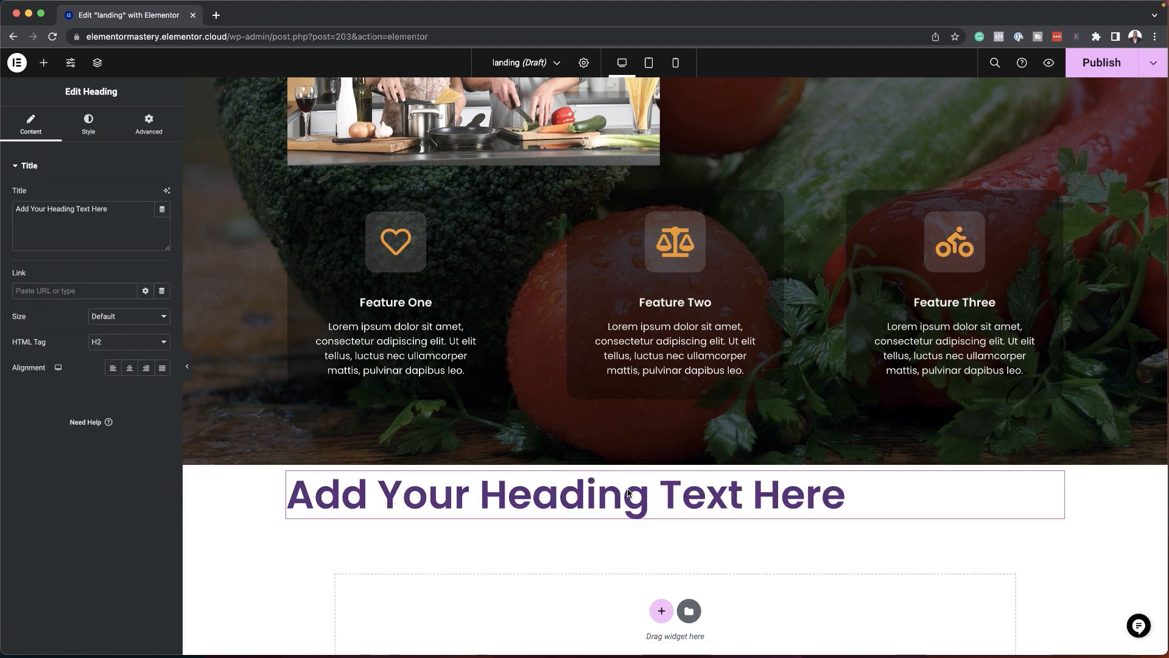
click(129, 368)
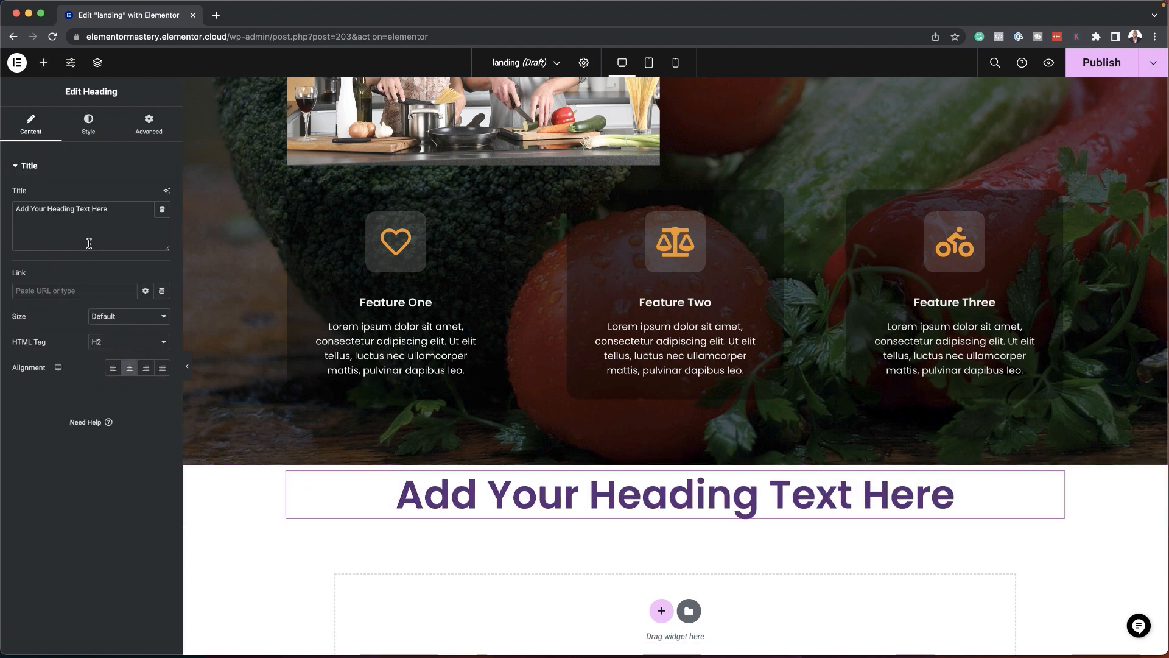
triple_click(116, 205)
text(Tes)
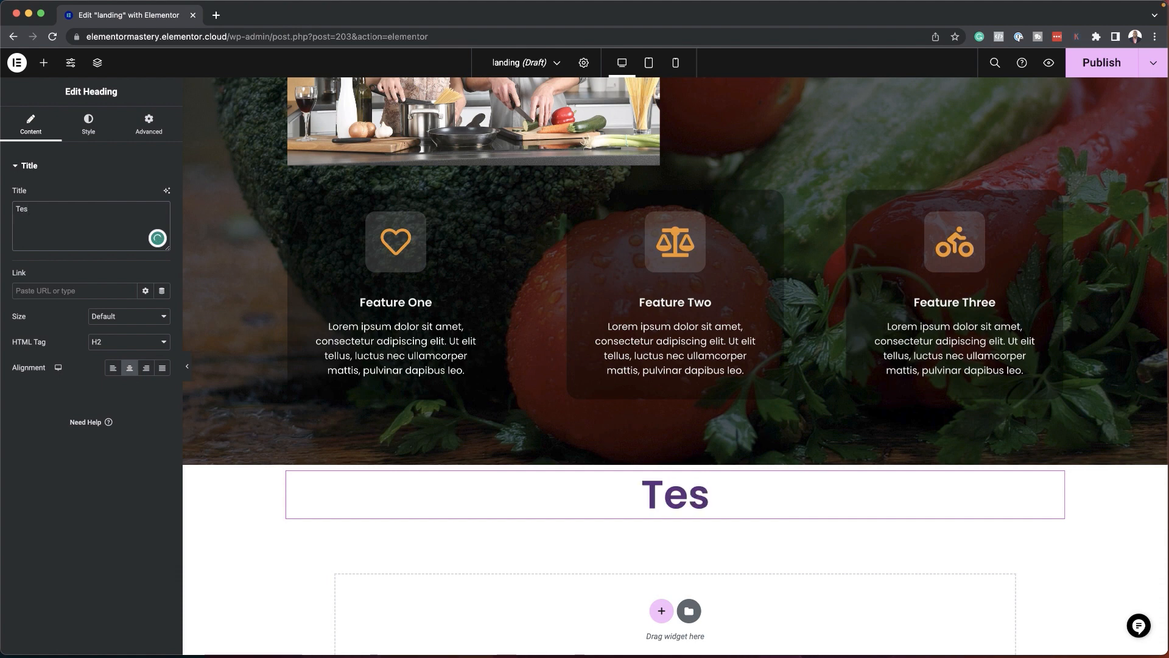
text(timonials)
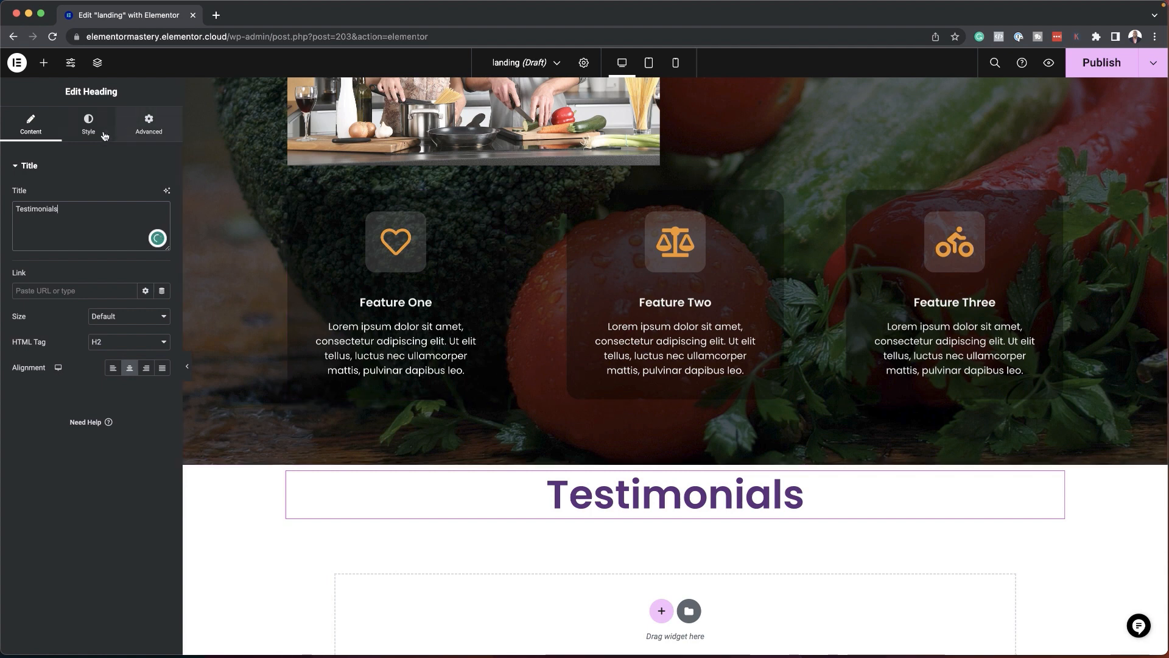
Add a nested container beneath the Testimonials heading and place a Testimonial widget inside it
scroll(750, 461, down, 2)
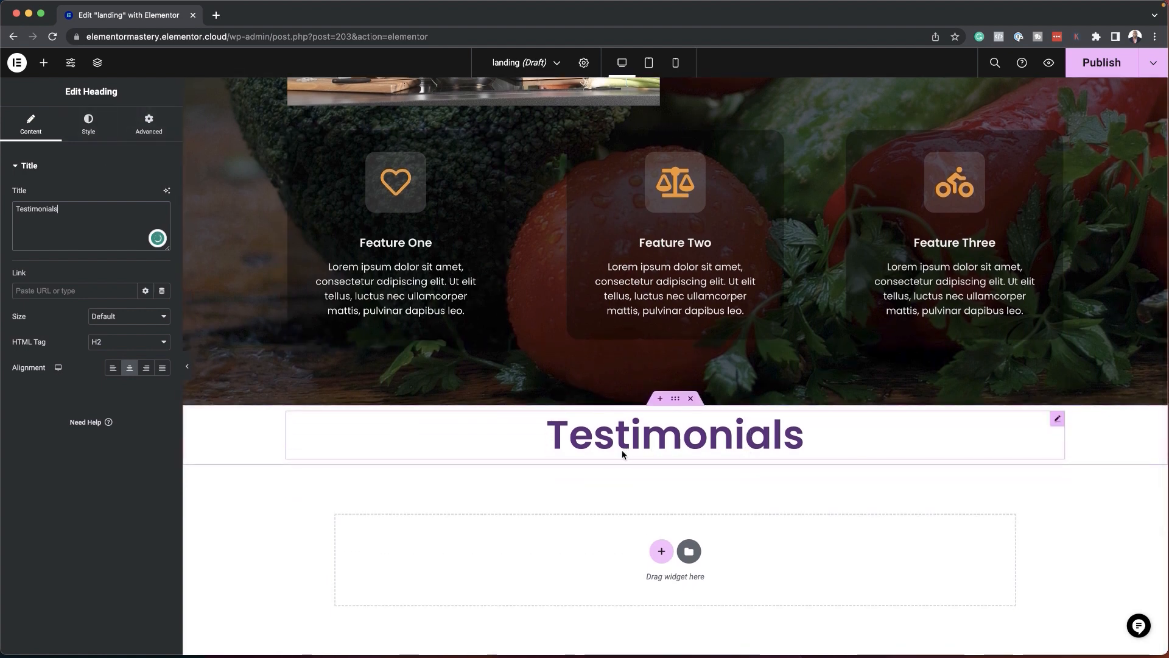
click(43, 64)
drag(49, 283, 576, 445)
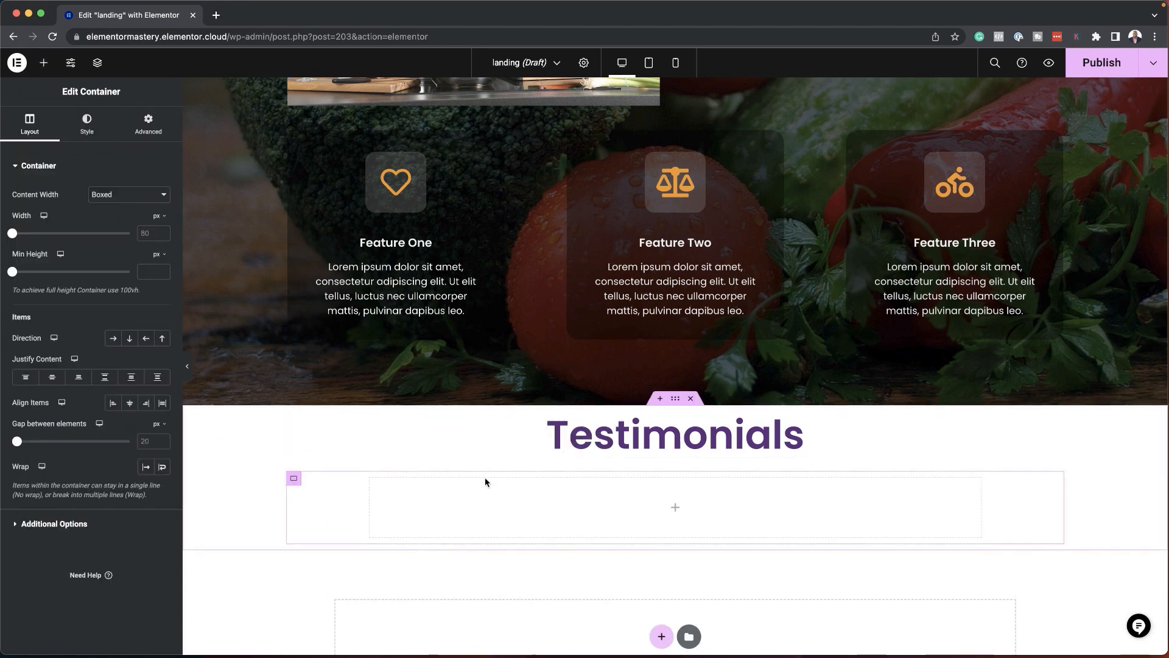
click(44, 63)
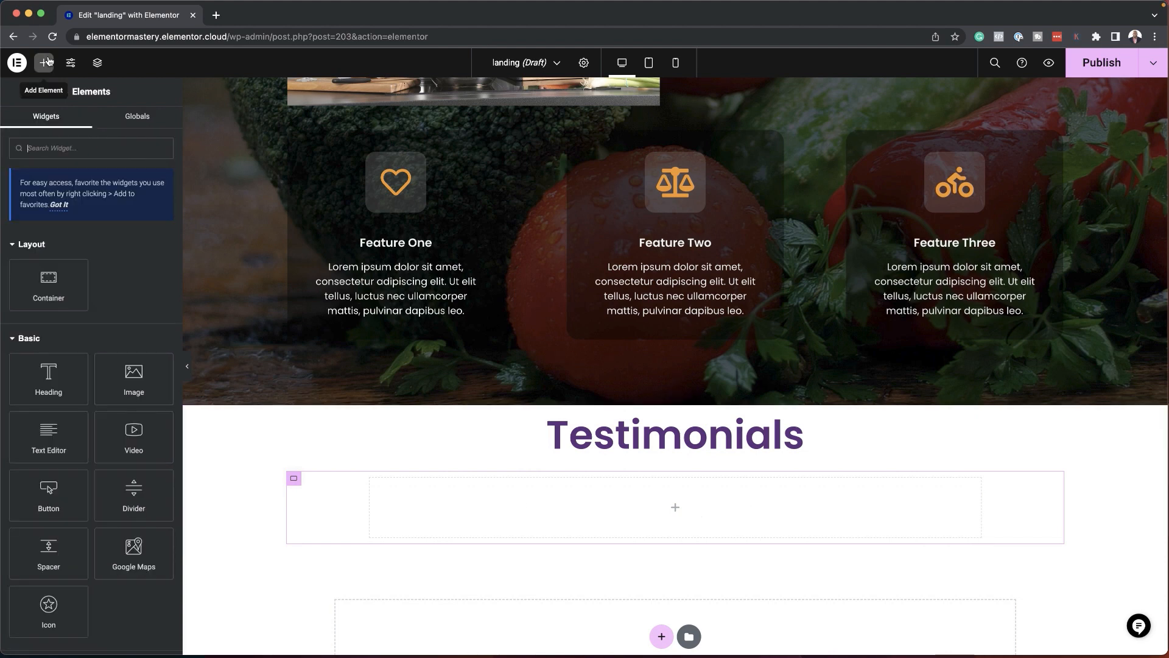
click(69, 148)
text(test)
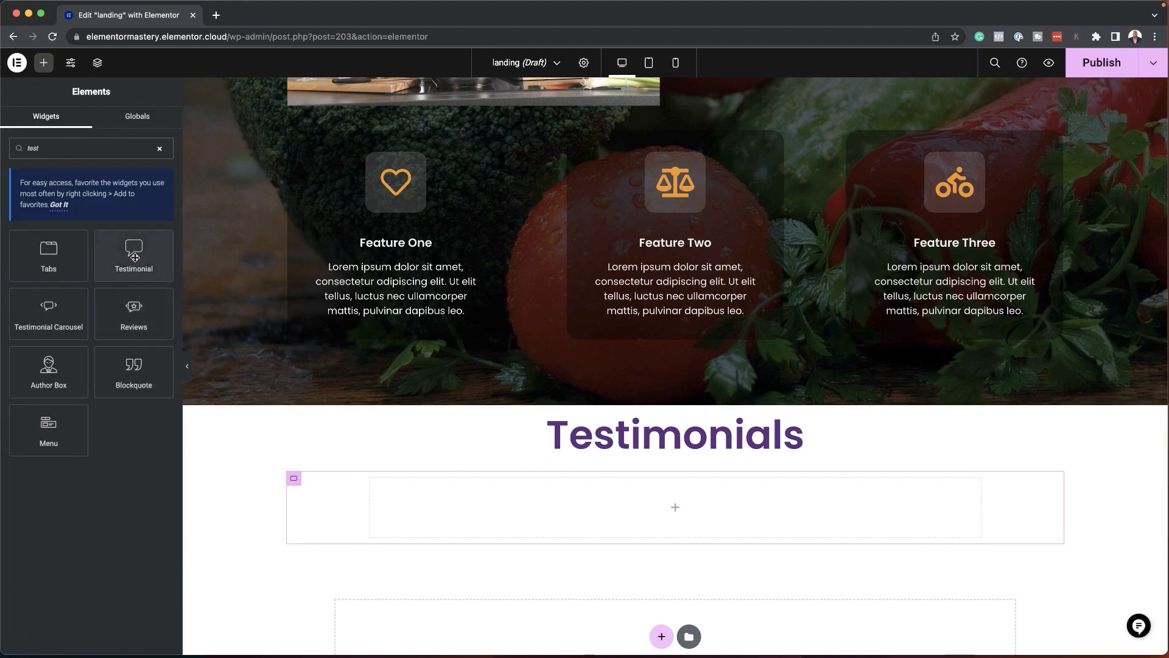
drag(134, 253, 523, 519)
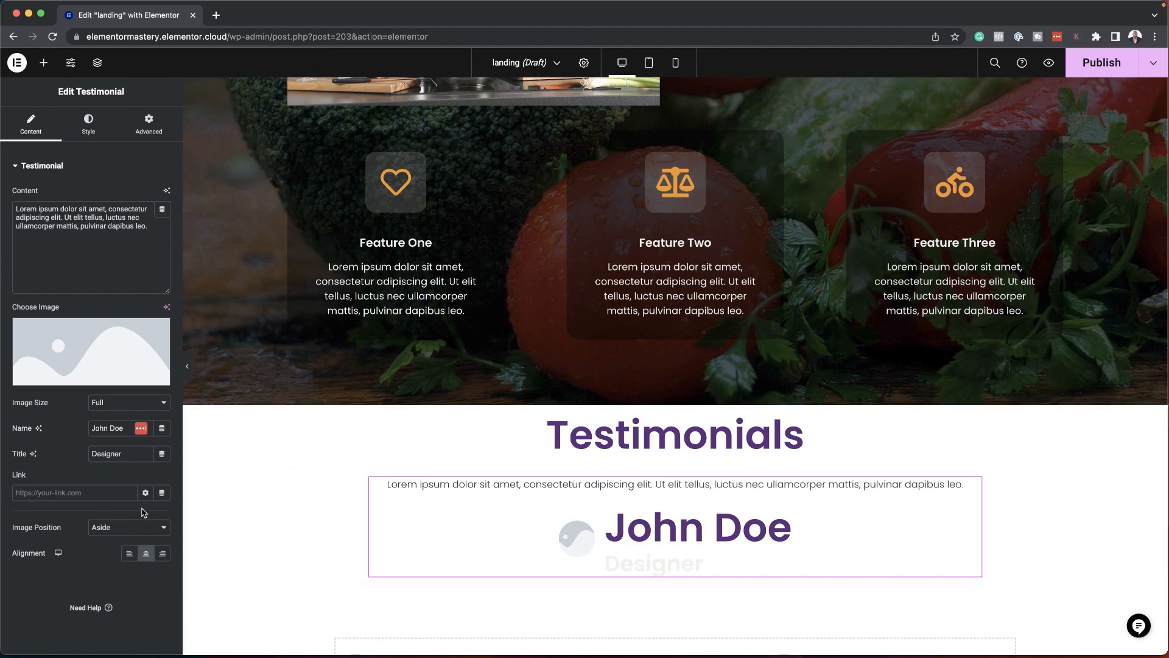
Set the testimonial's image to entrepreneur-593358_1920.jpg from the media library
click(78, 345)
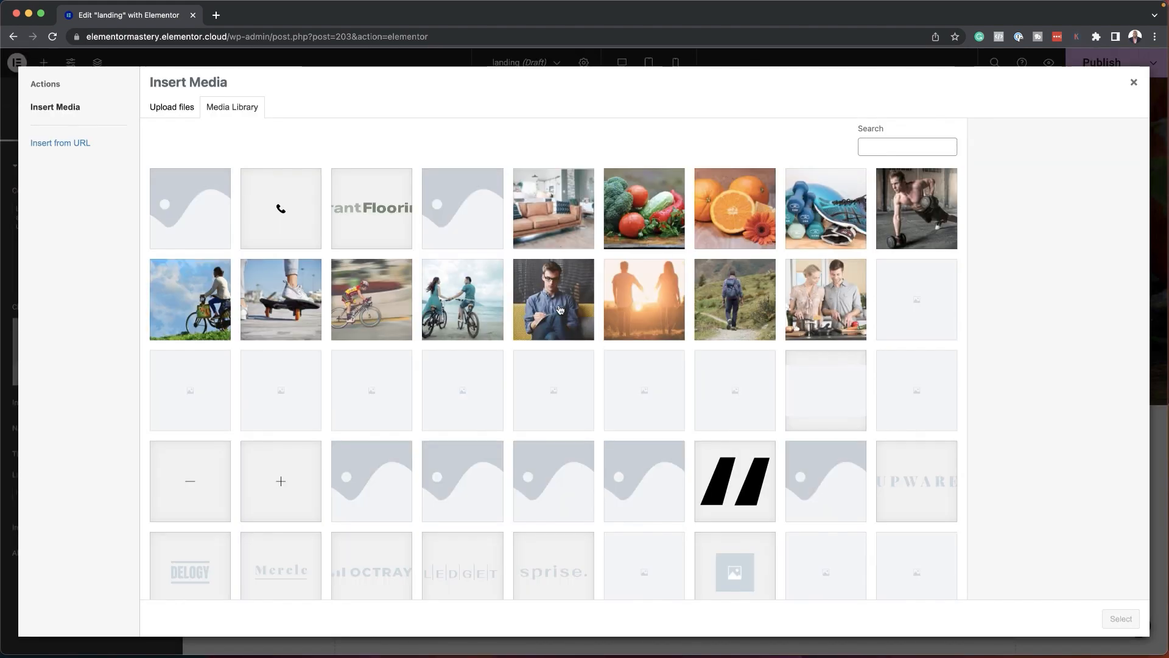
click(557, 309)
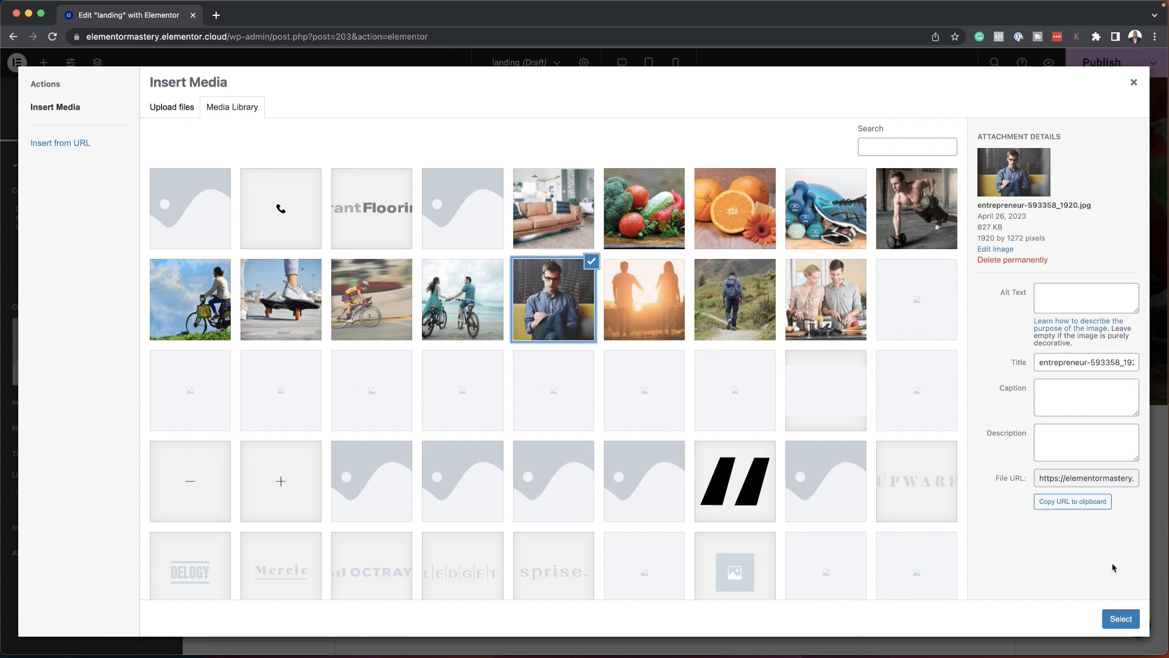
click(1113, 615)
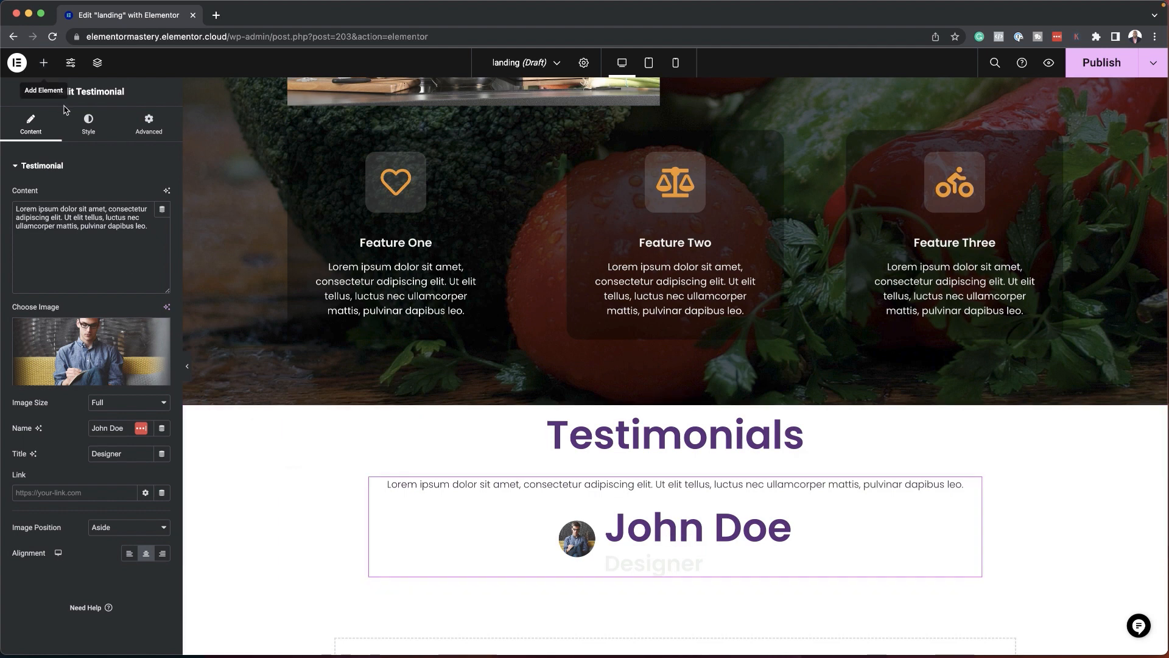
Set the testimonial name's typography size to 1.2 em
click(92, 124)
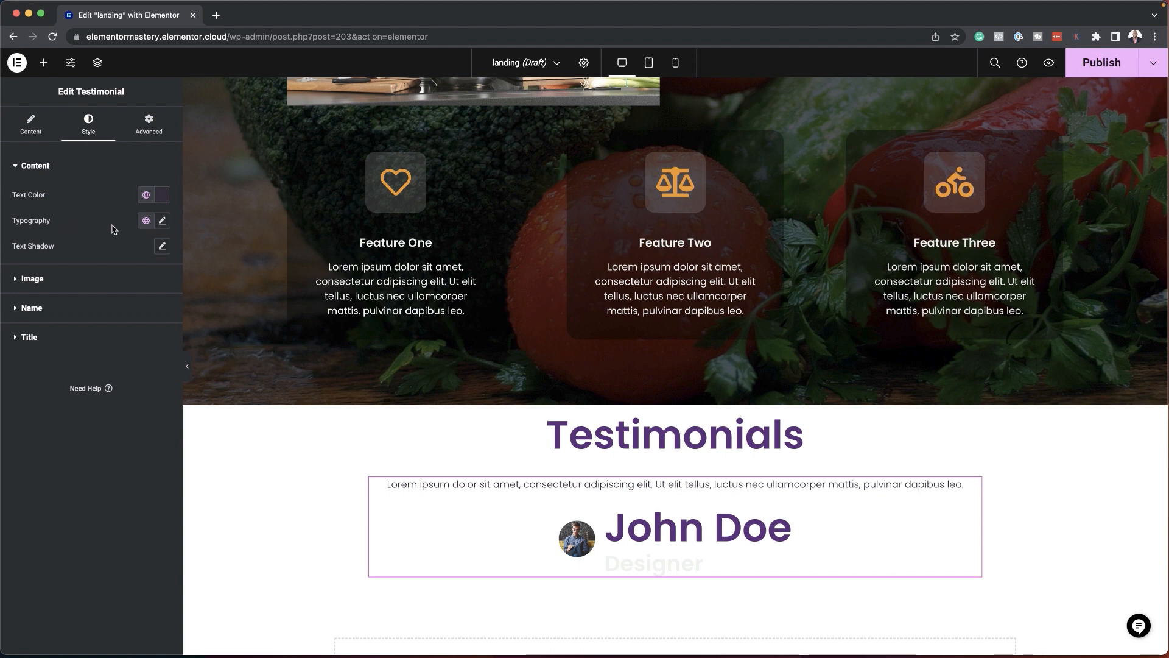
click(37, 310)
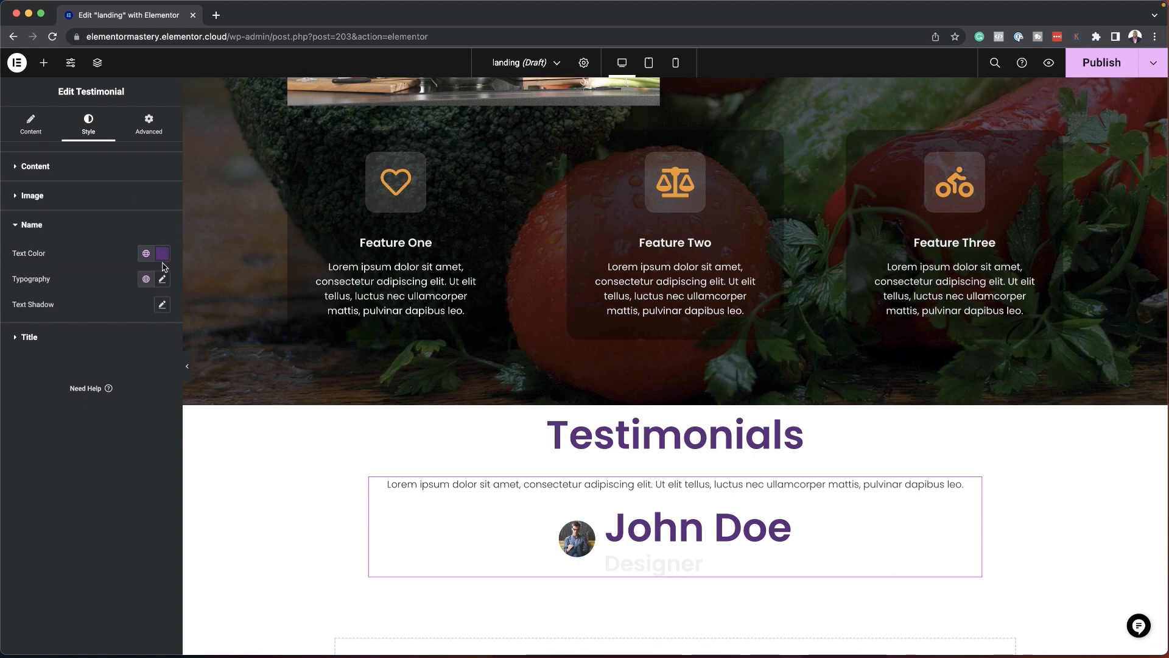
click(163, 278)
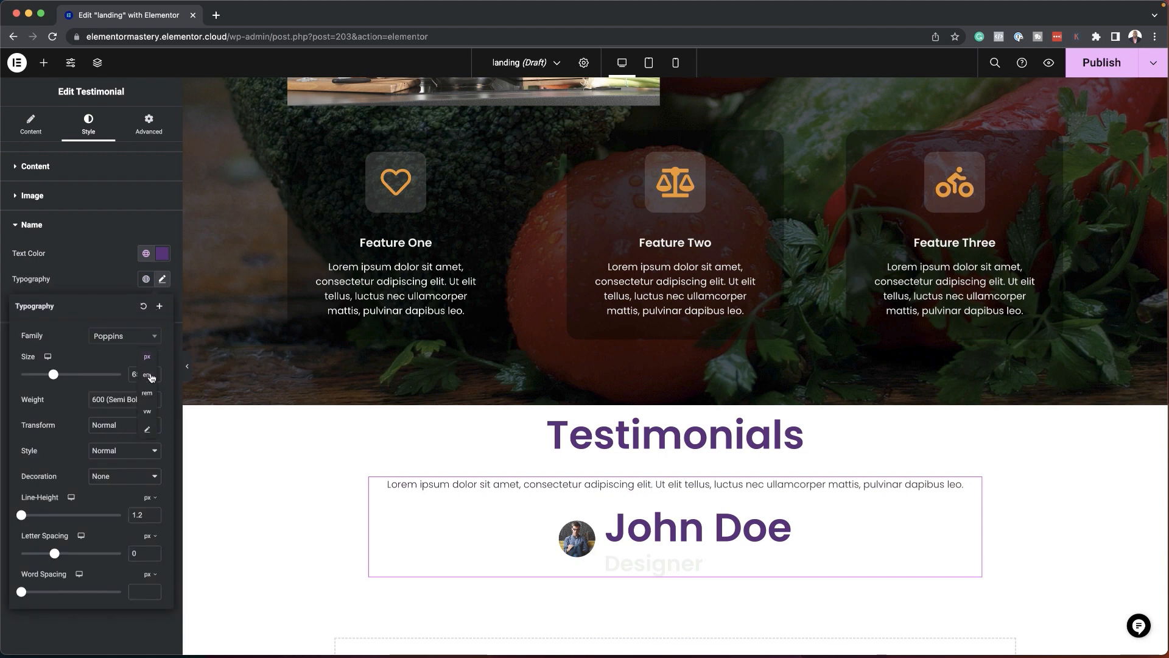
click(147, 375)
text(1.2)
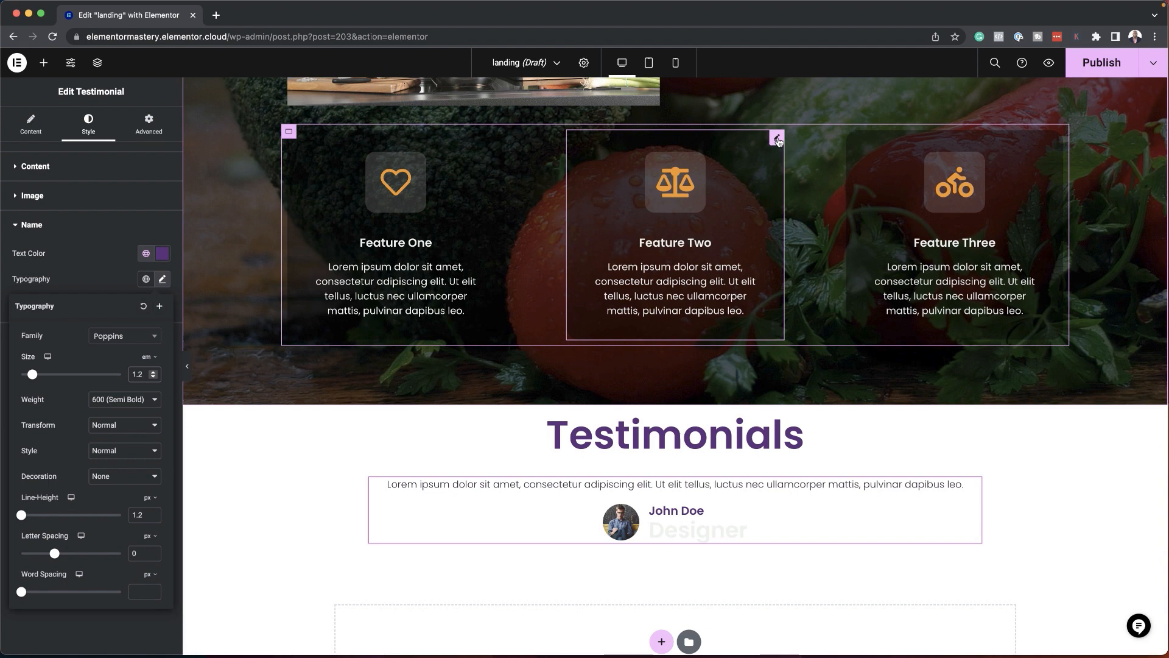
Try to copy the Feature Two box's style and paste it onto the testimonial
right_click(778, 140)
click(825, 192)
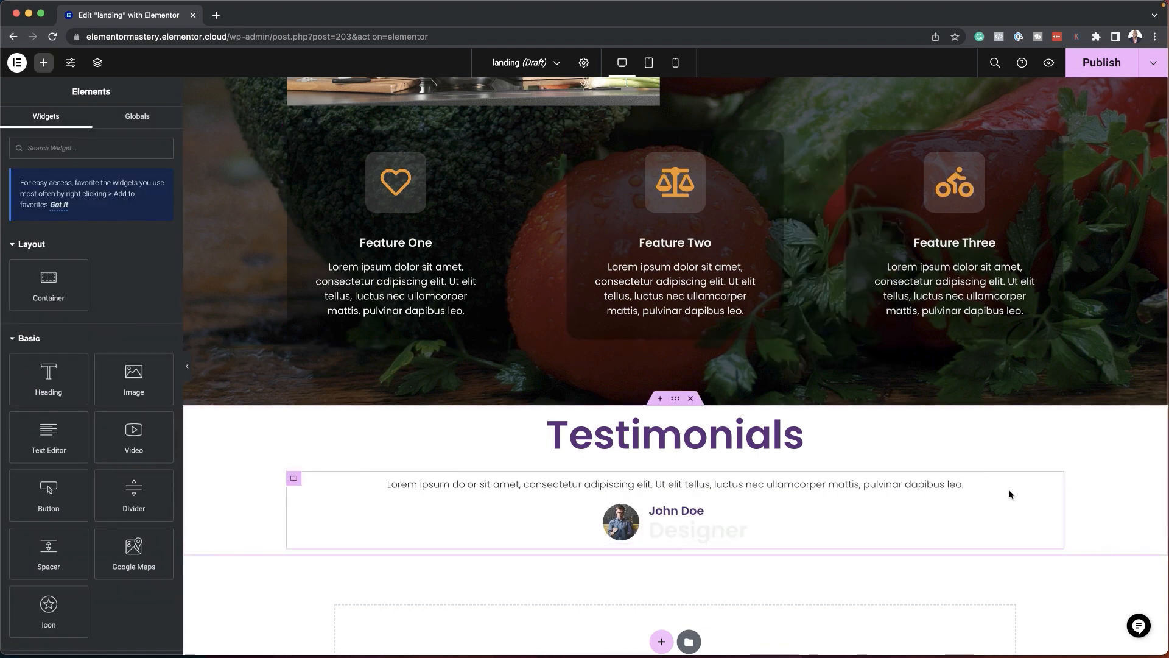
right_click(975, 489)
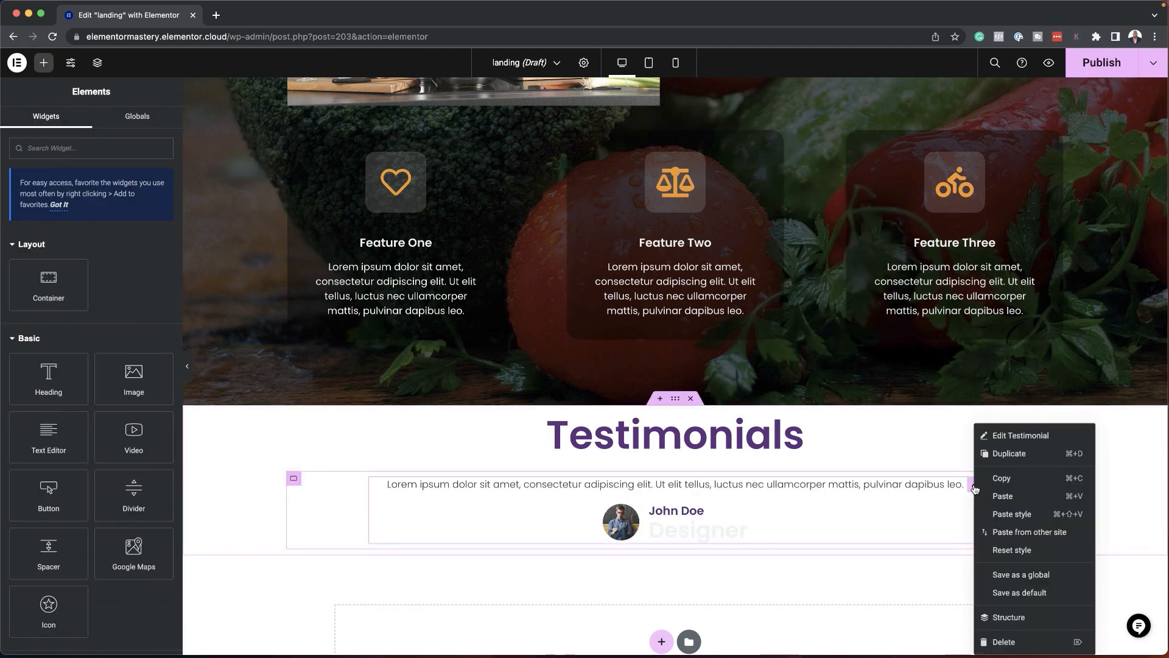
click(1013, 515)
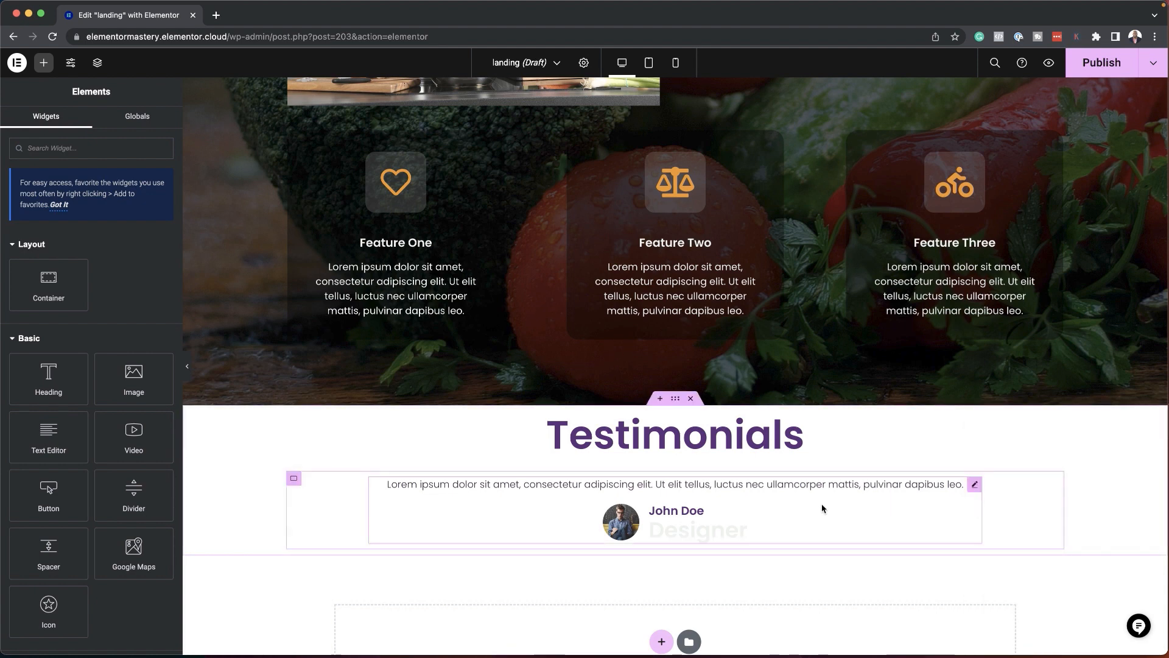
Set the testimonial widget's padding to 4% on all sides
click(975, 484)
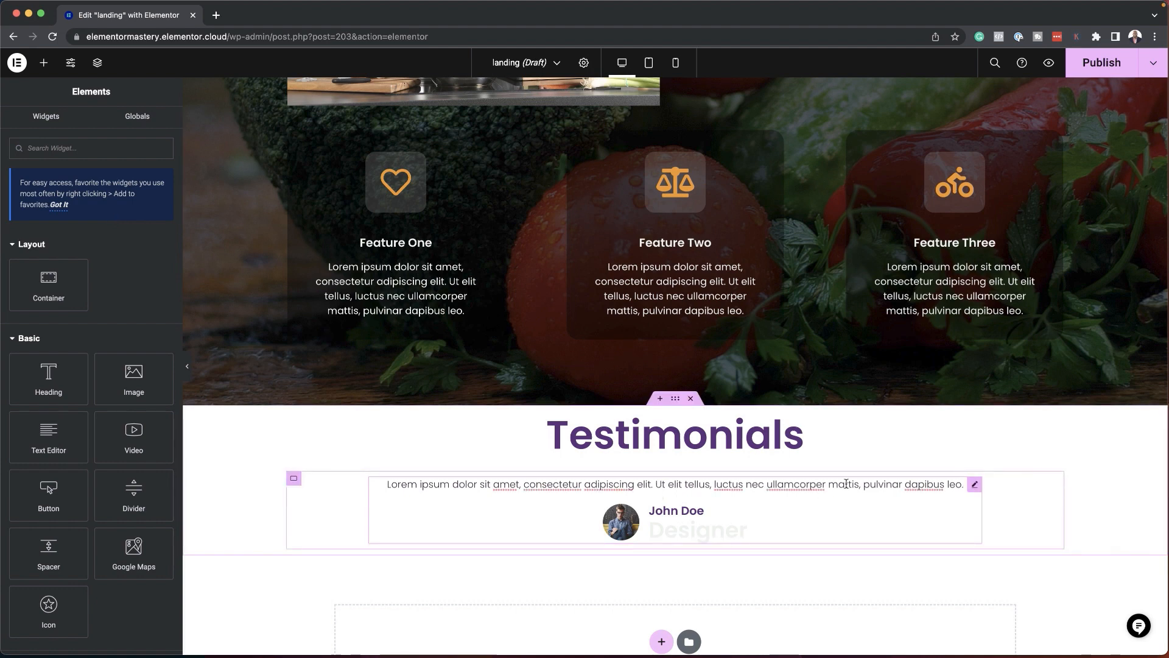
click(975, 487)
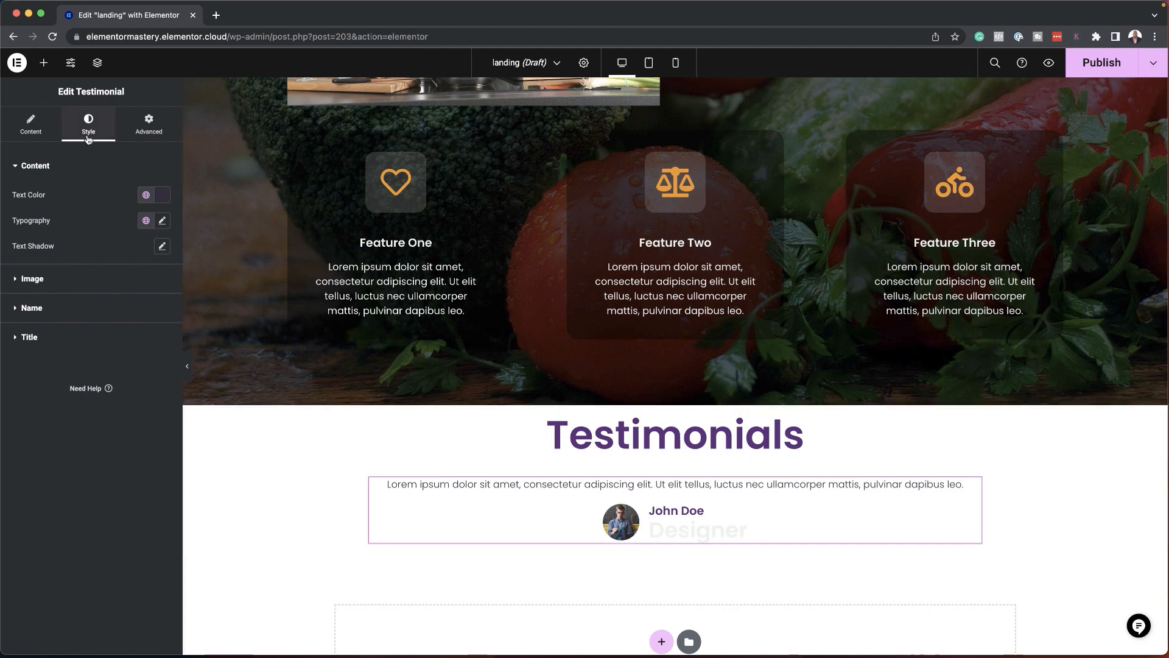
click(149, 125)
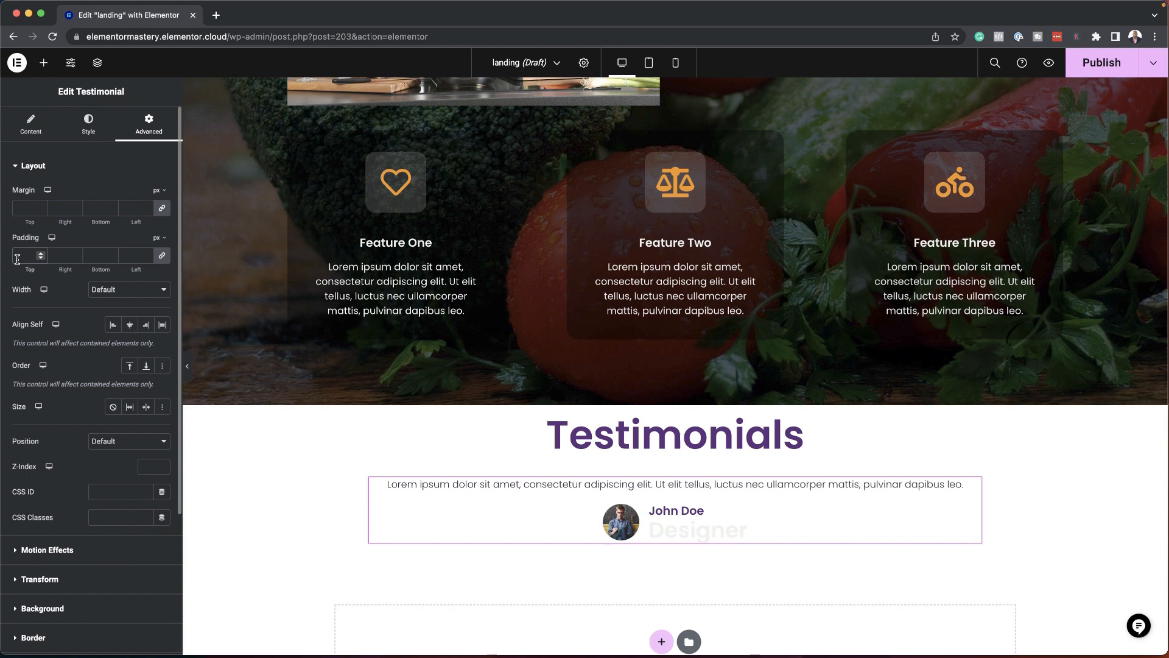
click(159, 238)
click(157, 256)
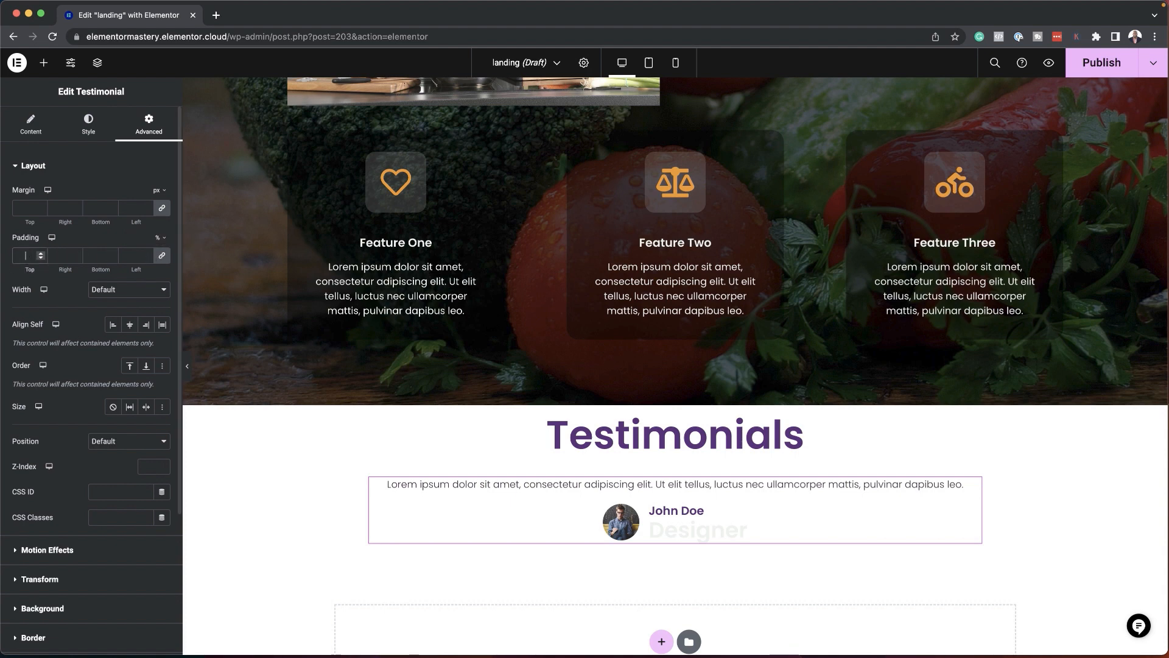
text(4)
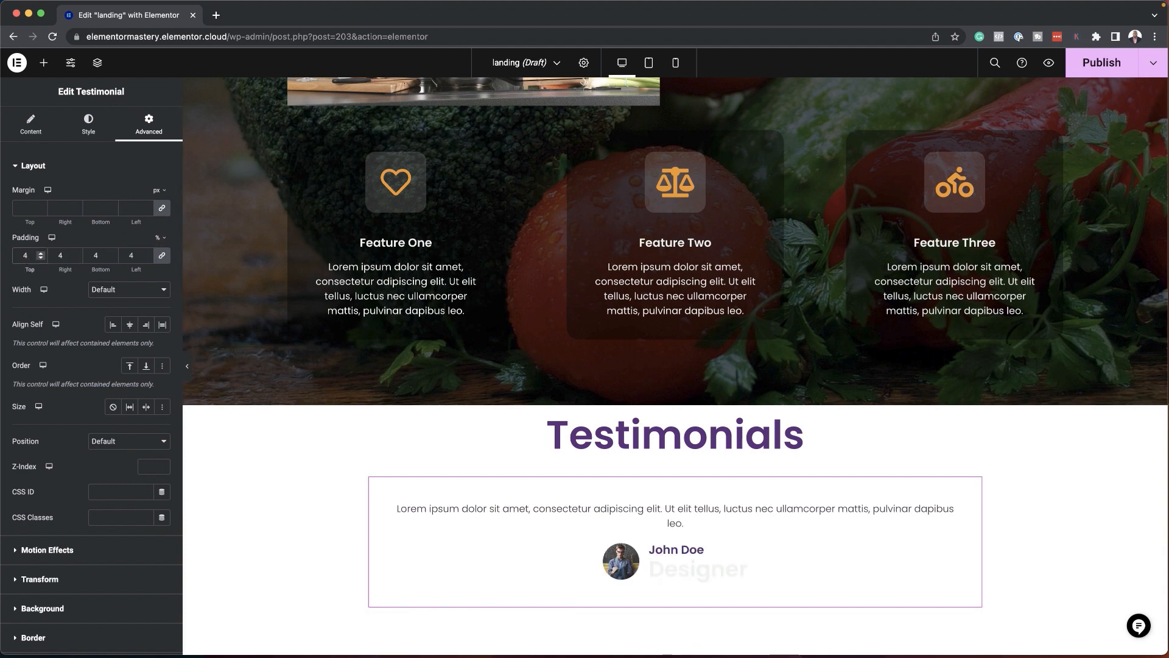
Give the testimonial a classic background in light grey #EFEFEF
scroll(82, 444, down, 3)
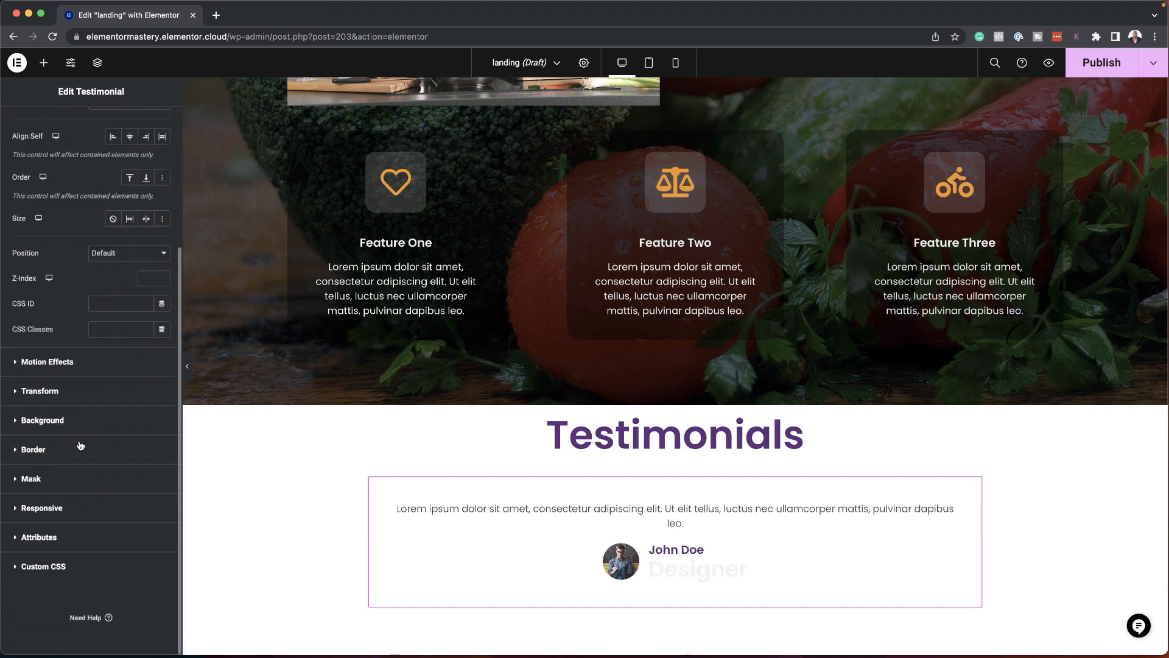
click(42, 421)
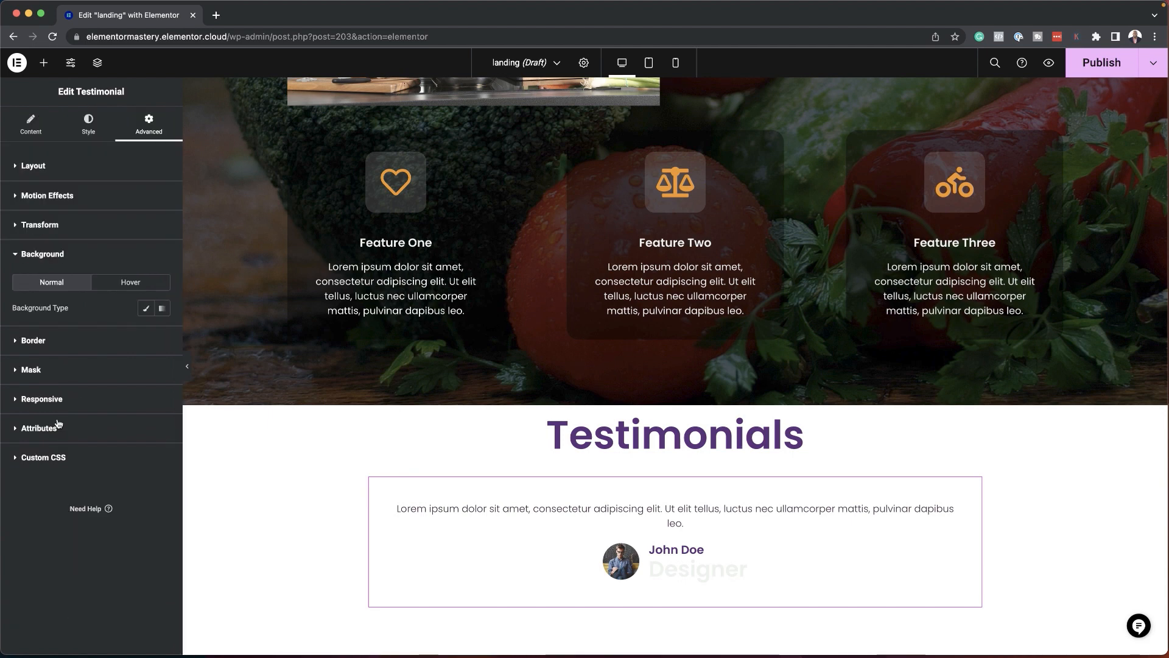
click(146, 309)
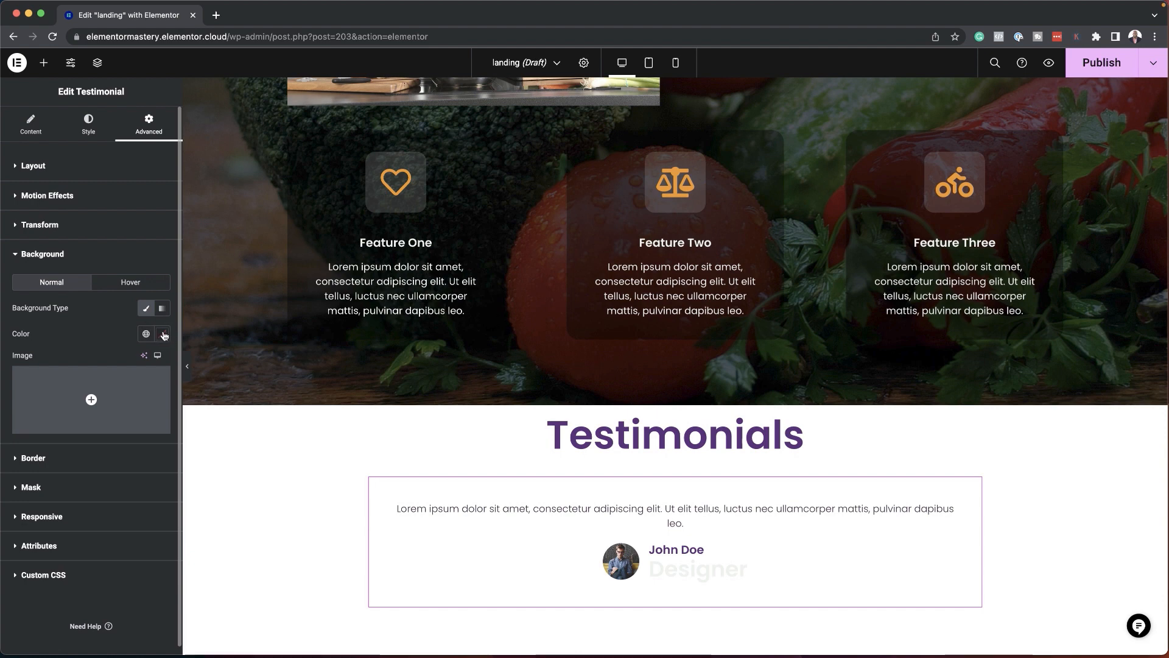
click(162, 334)
click(91, 400)
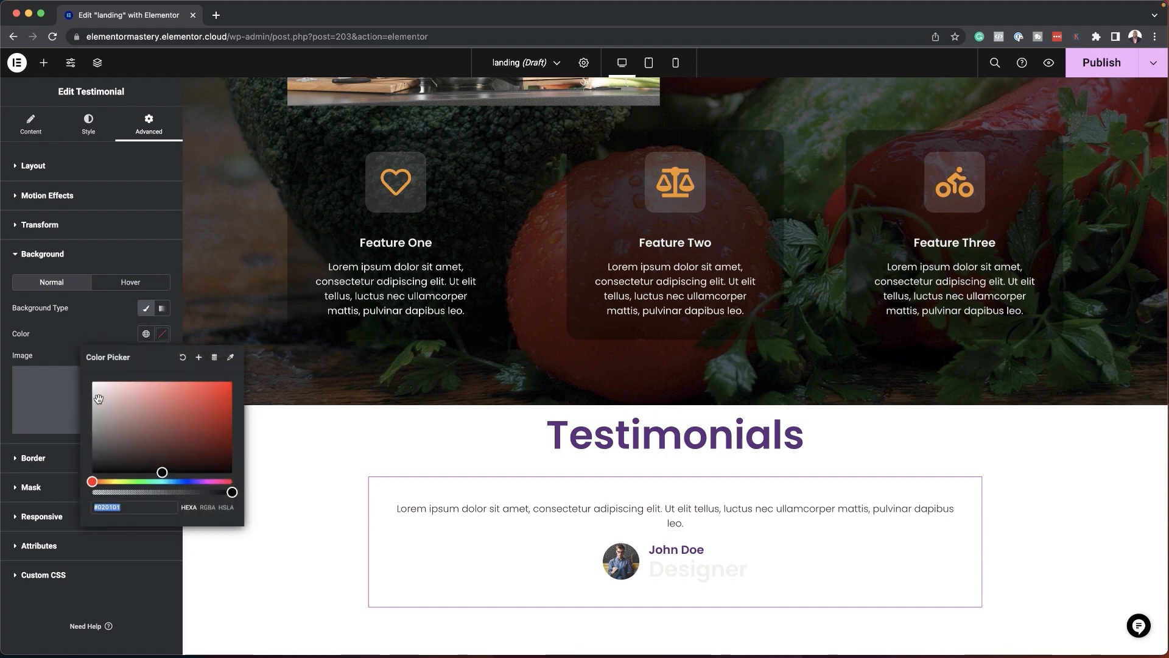
drag(92, 401, 89, 387)
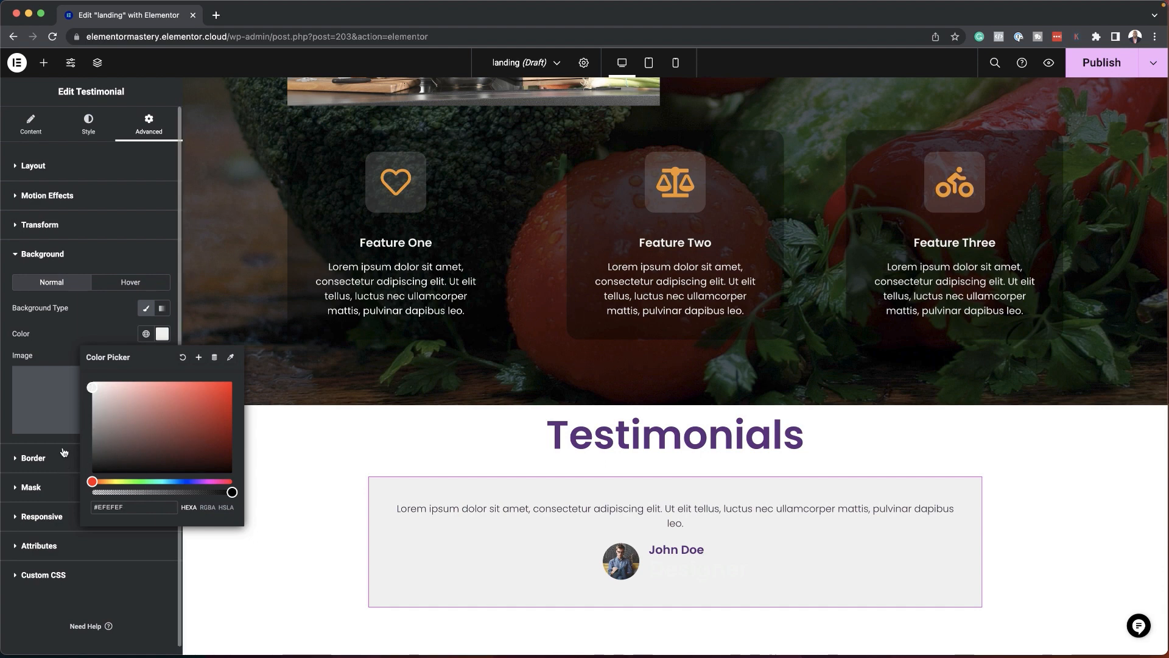
click(61, 359)
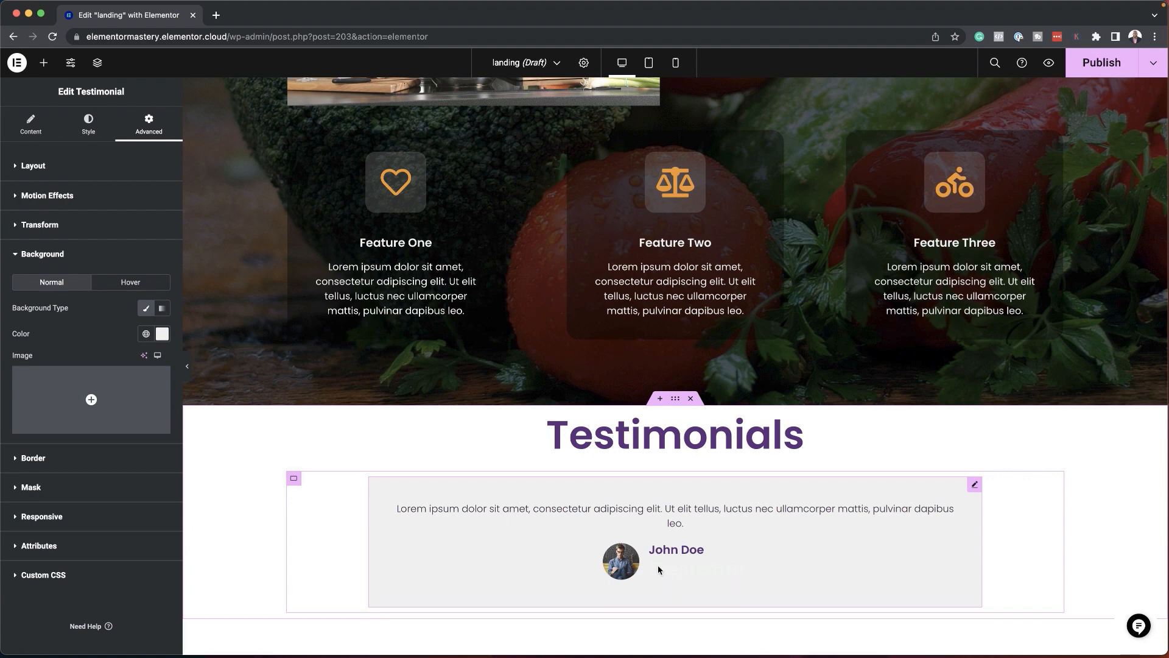
Set the testimonial title's text colour to the global Body Text colour
click(98, 132)
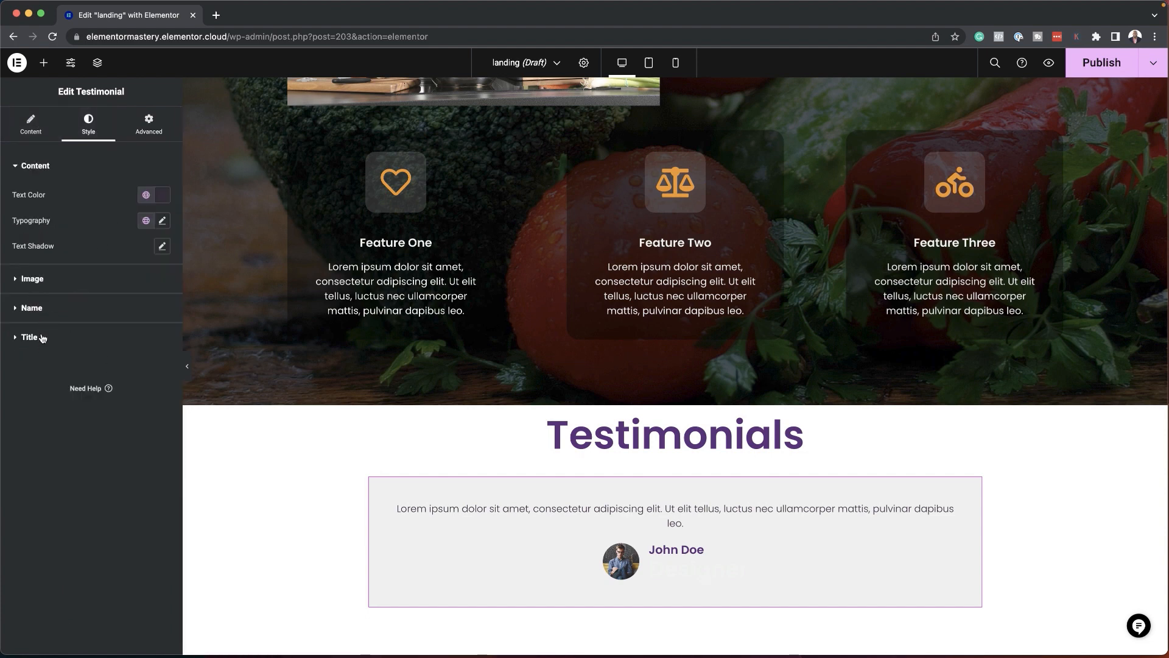
click(46, 315)
click(36, 336)
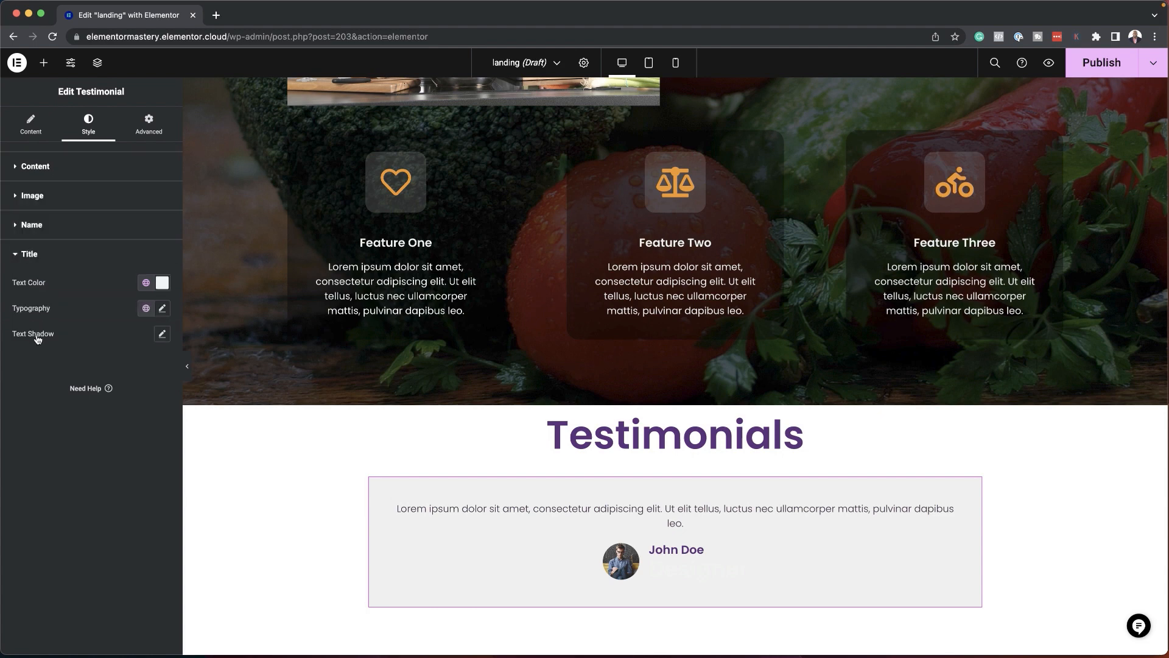
click(145, 284)
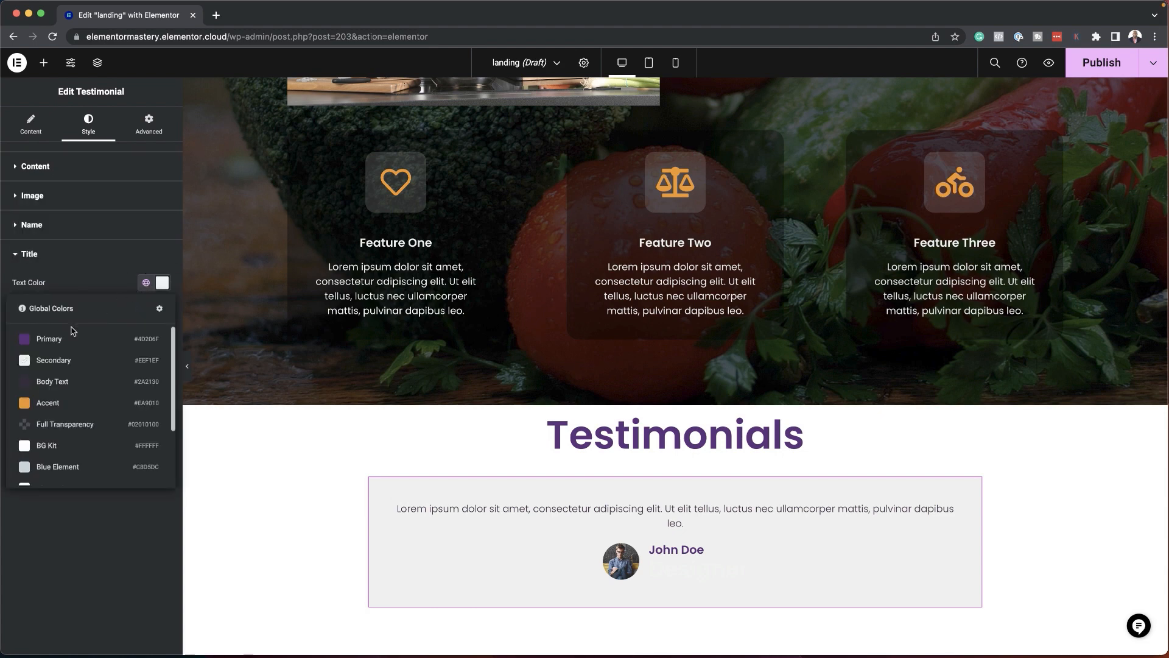
click(58, 382)
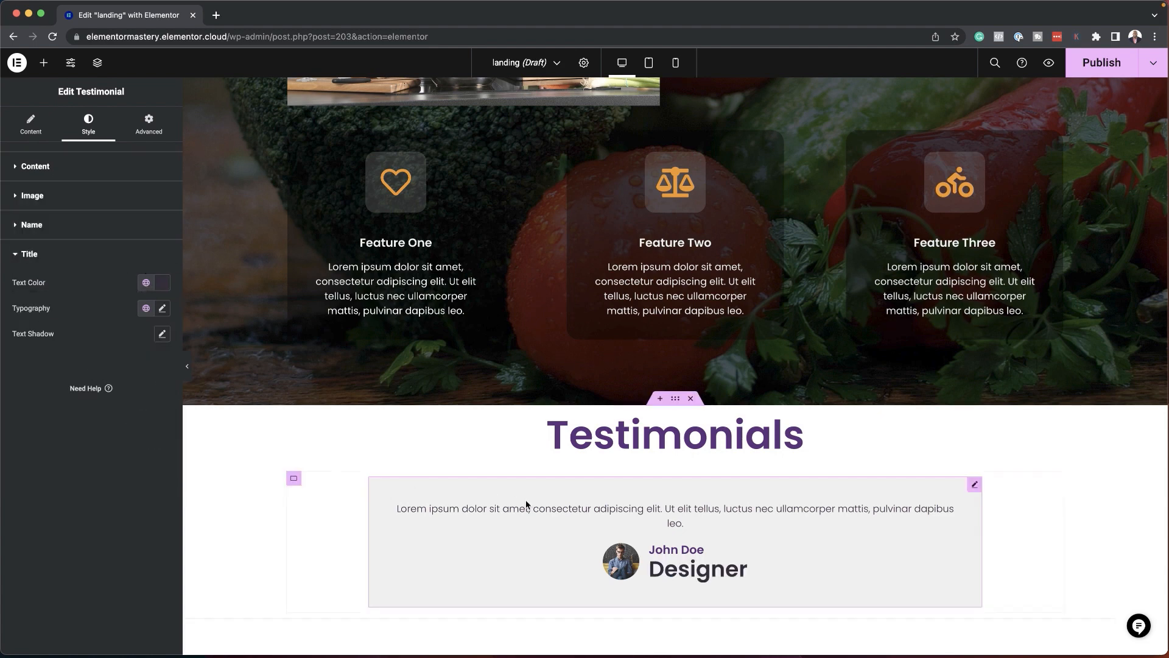
Set the testimonial title's typography size to 1 em
click(163, 308)
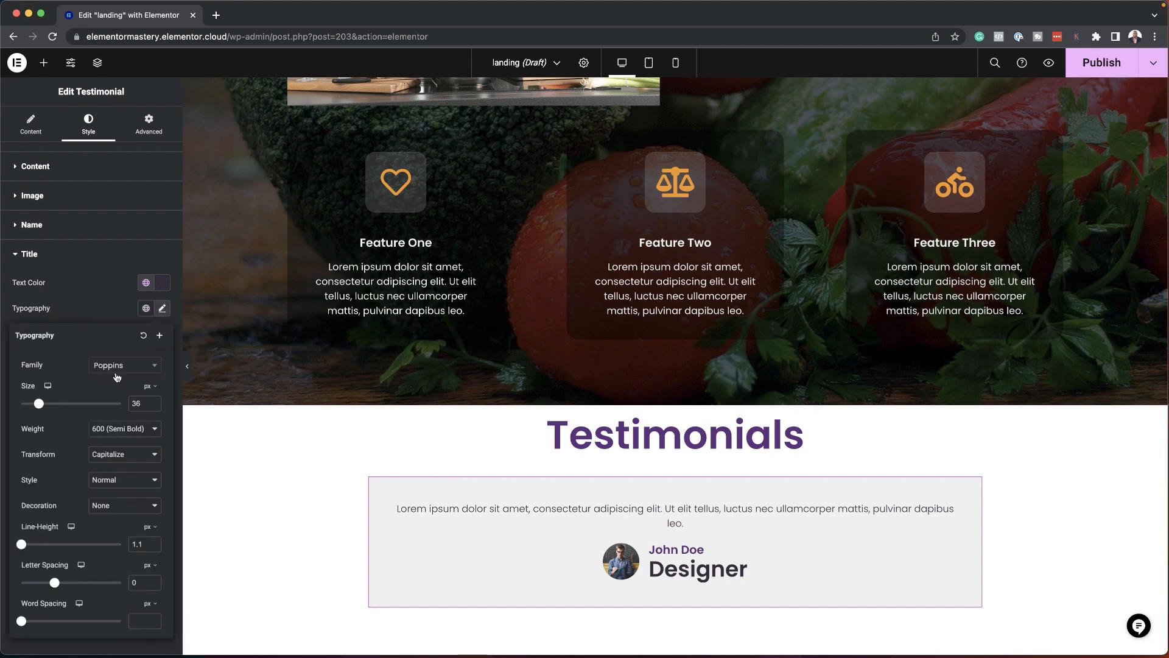
click(147, 386)
click(145, 402)
text(1)
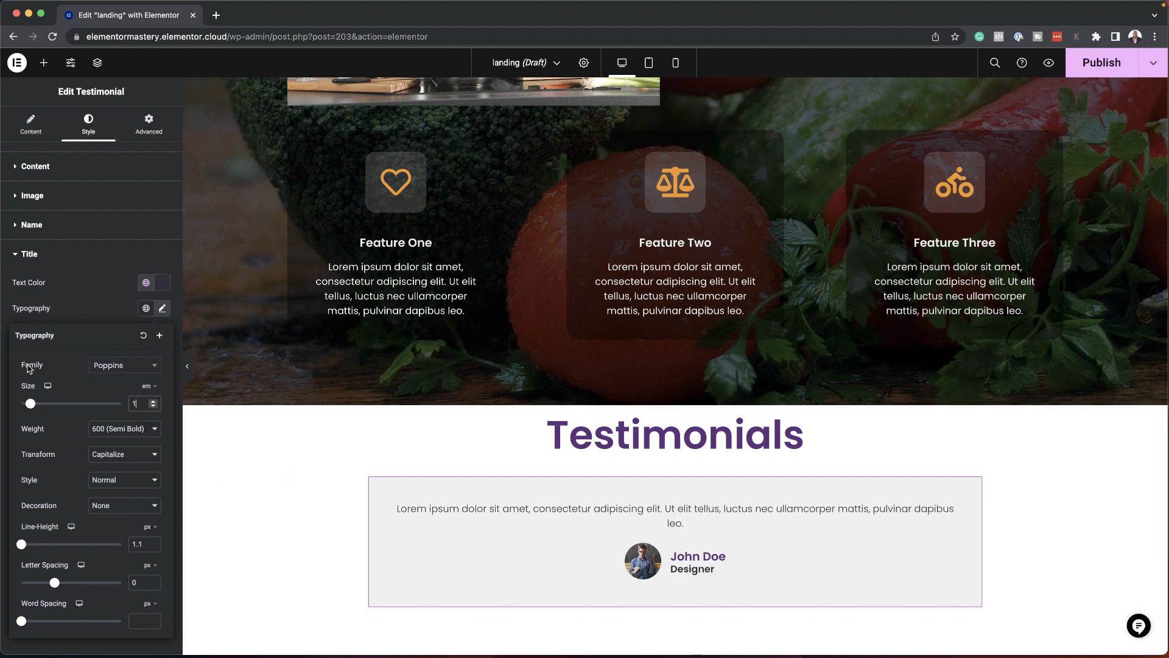
Round the testimonial box's corners with a 16 px border radius on all sides
click(149, 125)
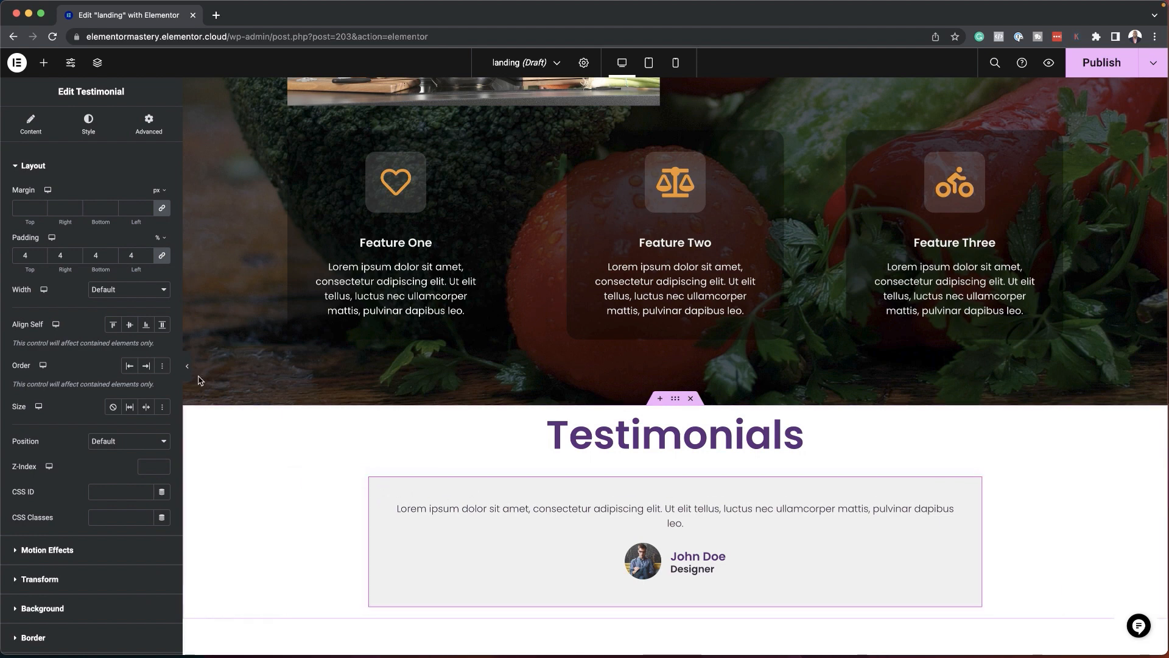
scroll(75, 467, down, 5)
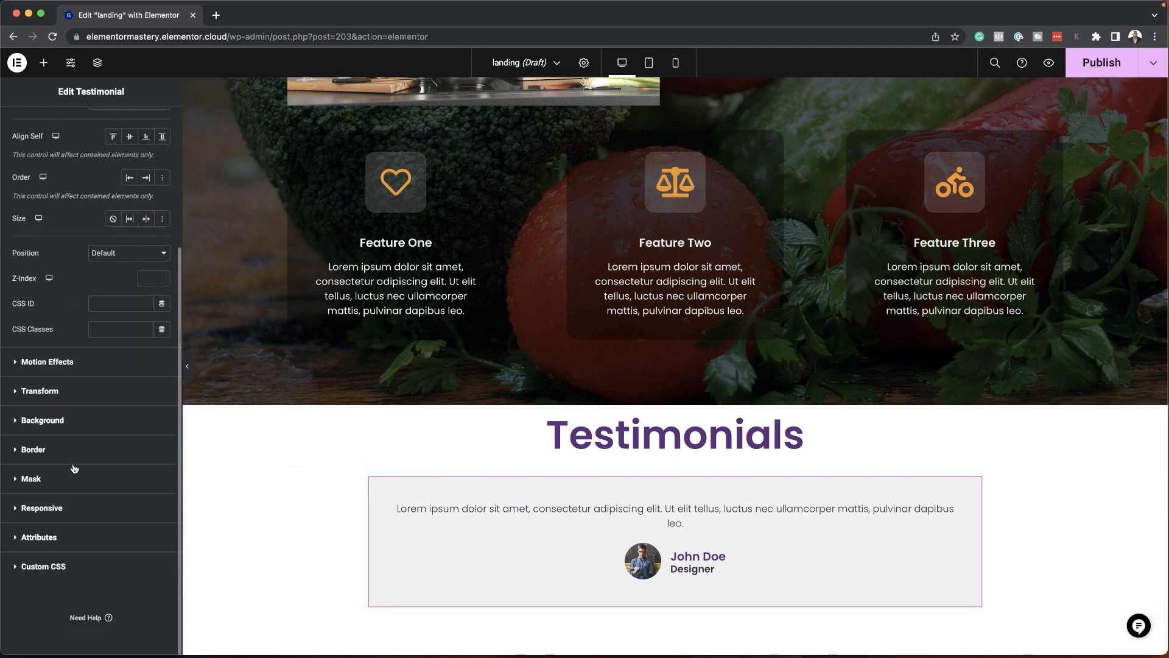
click(49, 450)
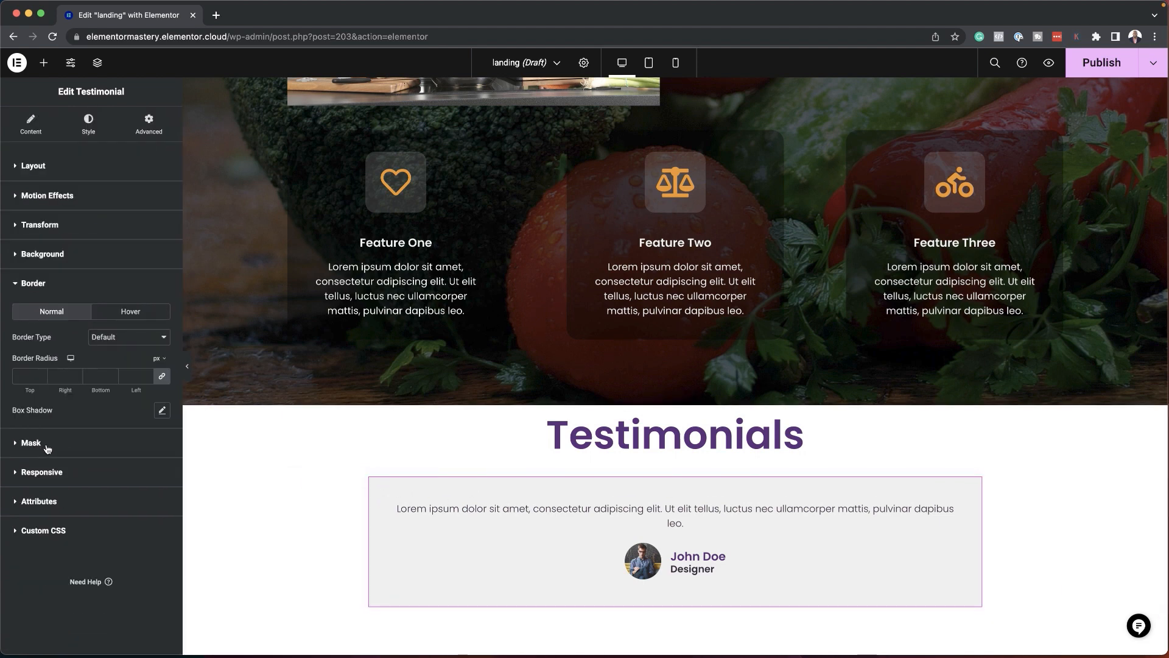
click(31, 376)
text(10)
key(BackSpace)
text(6)
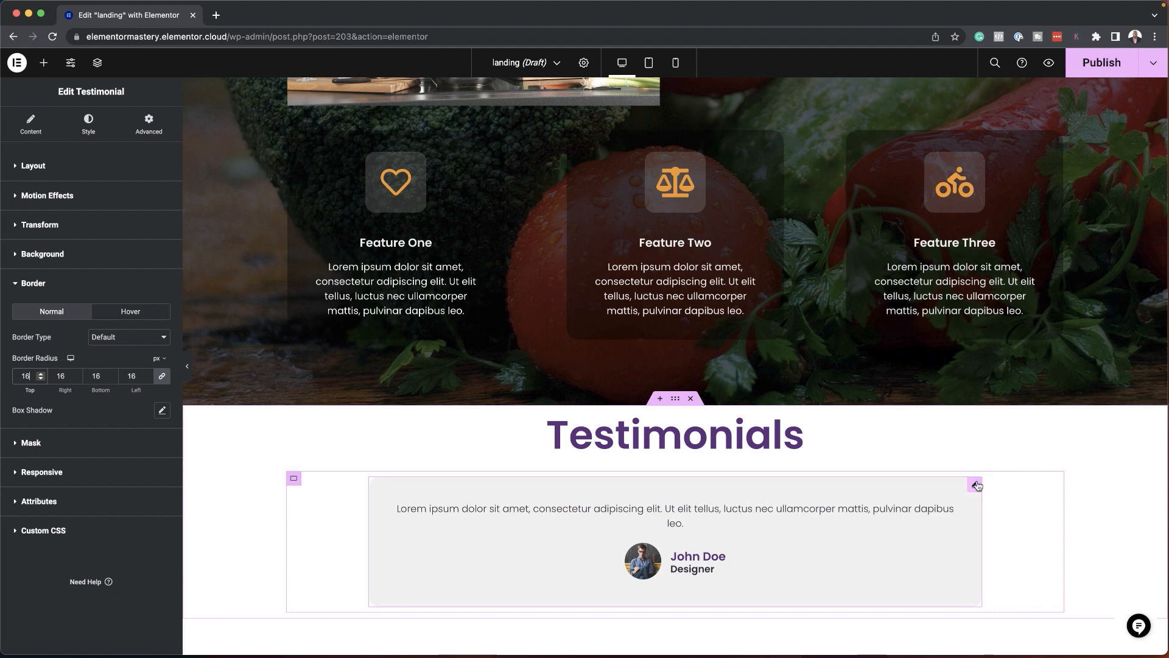
Make two copies of the styled testimonial within its container
right_click(977, 484)
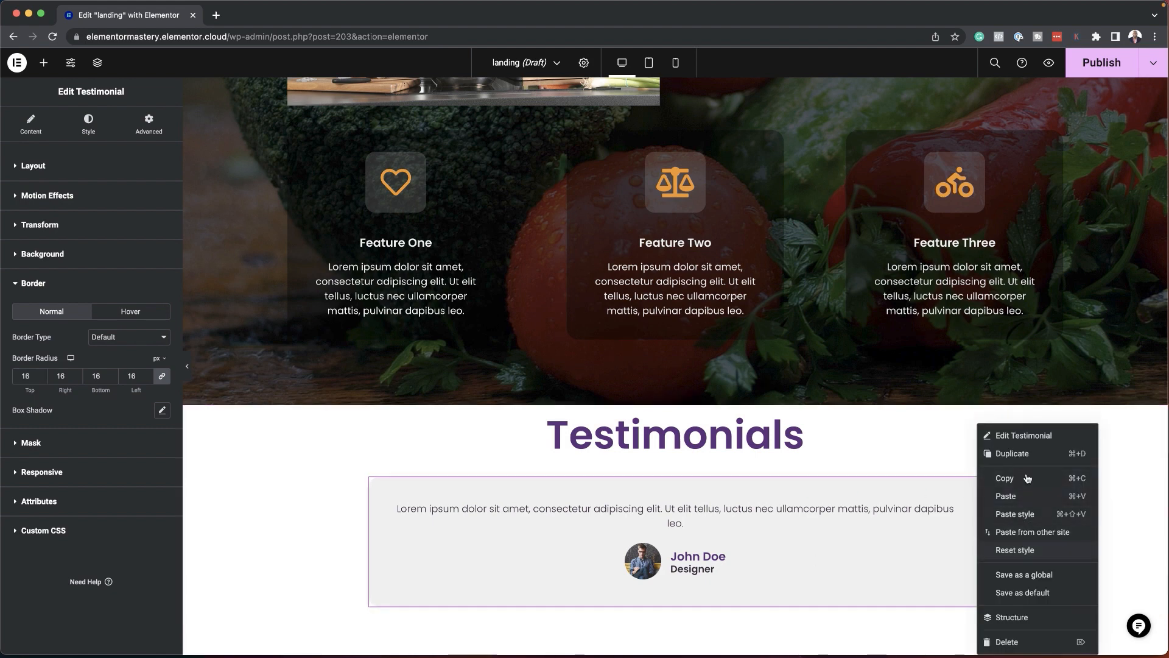
click(1022, 454)
right_click(975, 489)
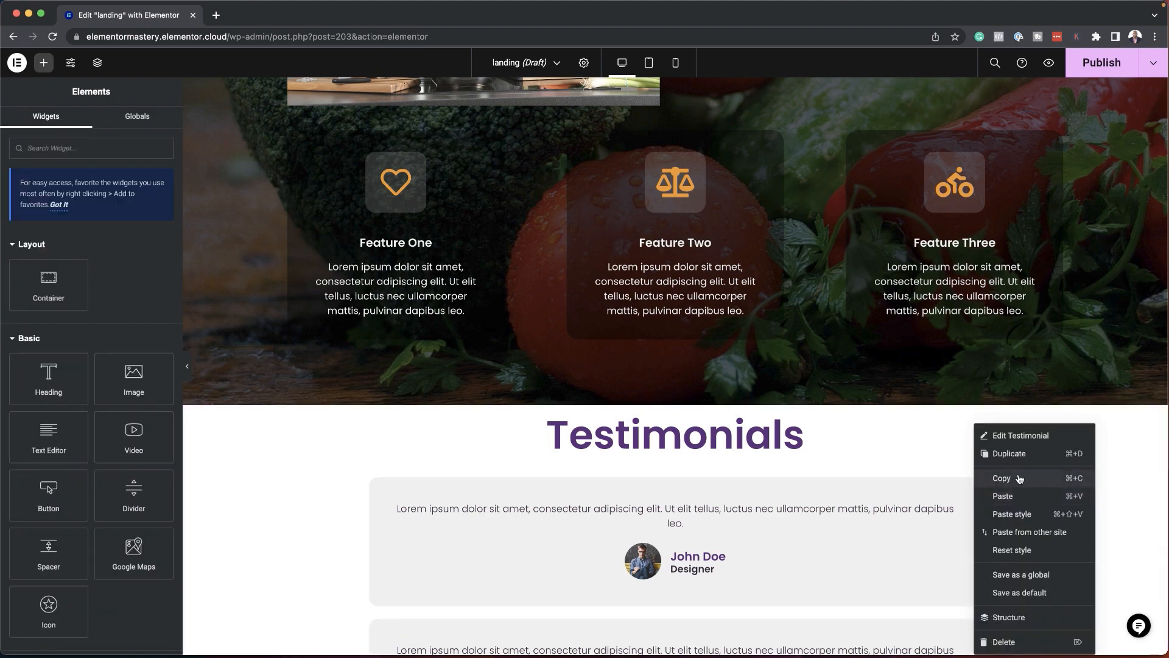
click(1002, 496)
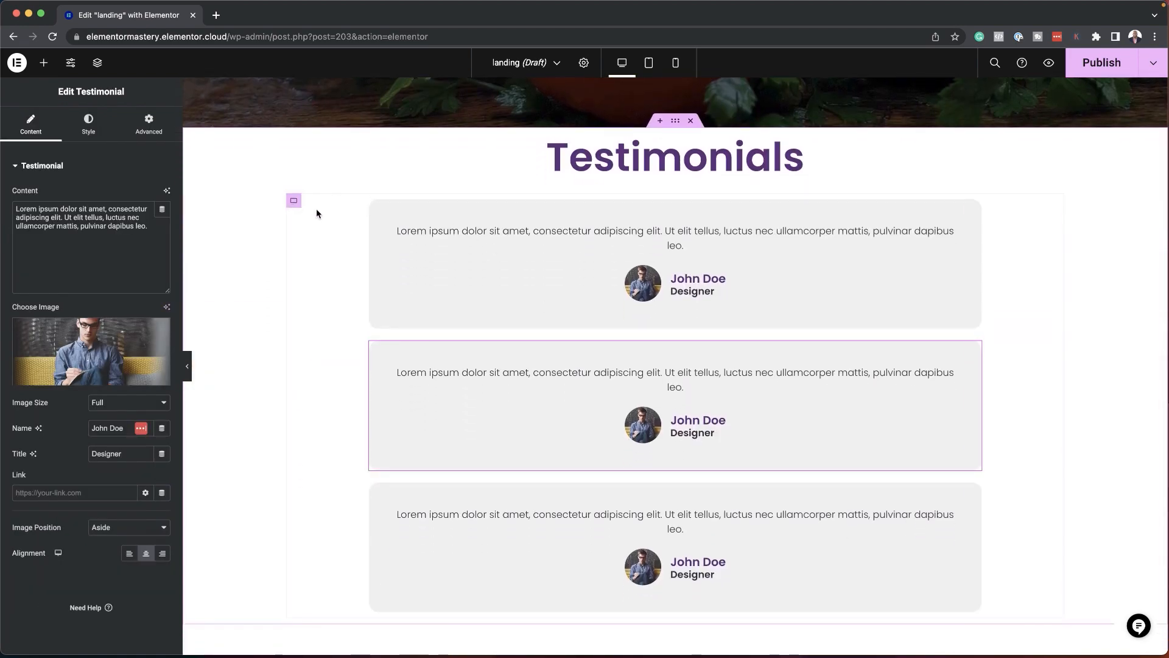
Arrange the testimonials container's items in a horizontal row and justify its content with Space Around
click(294, 202)
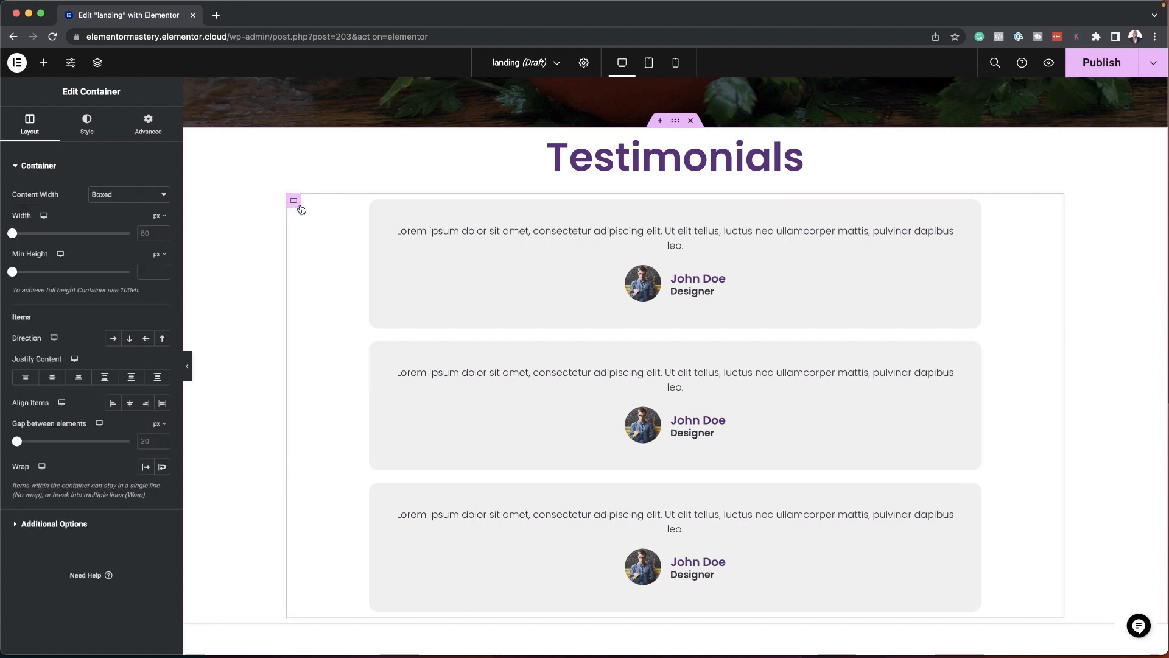
click(112, 338)
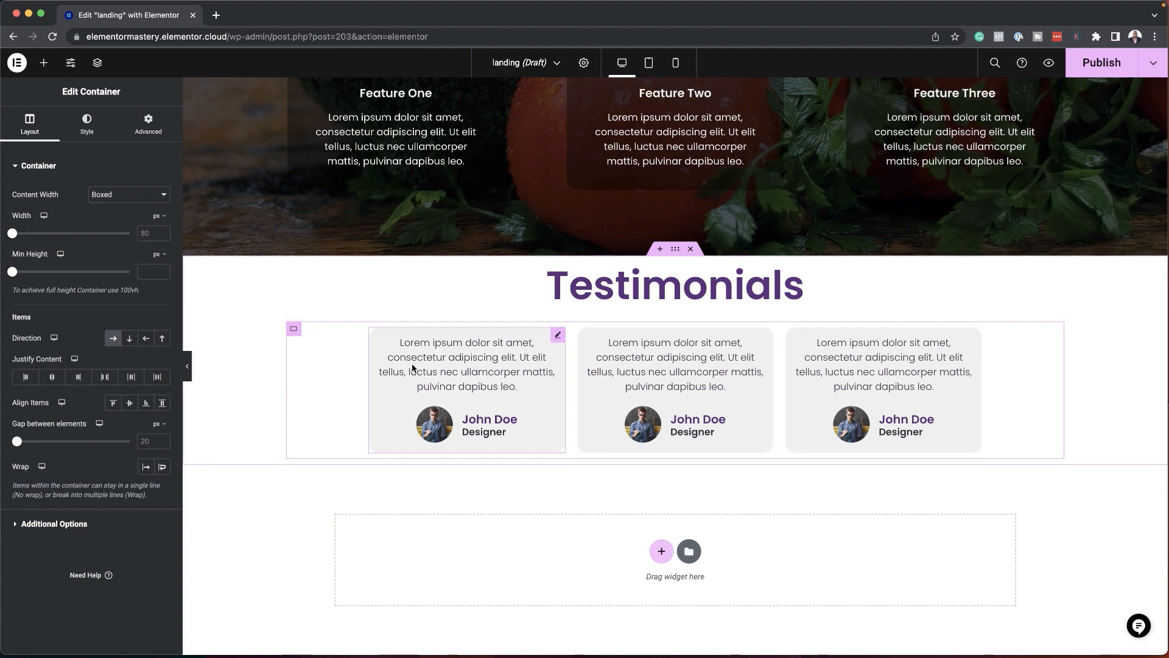
scroll(343, 374, up, 2)
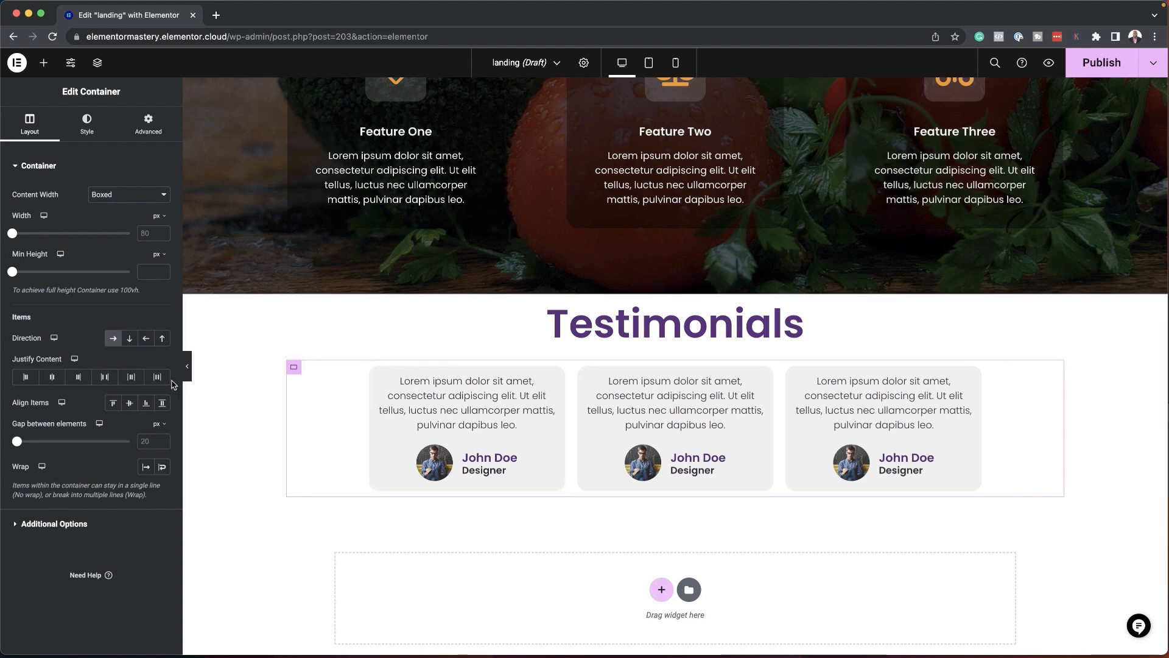
click(131, 377)
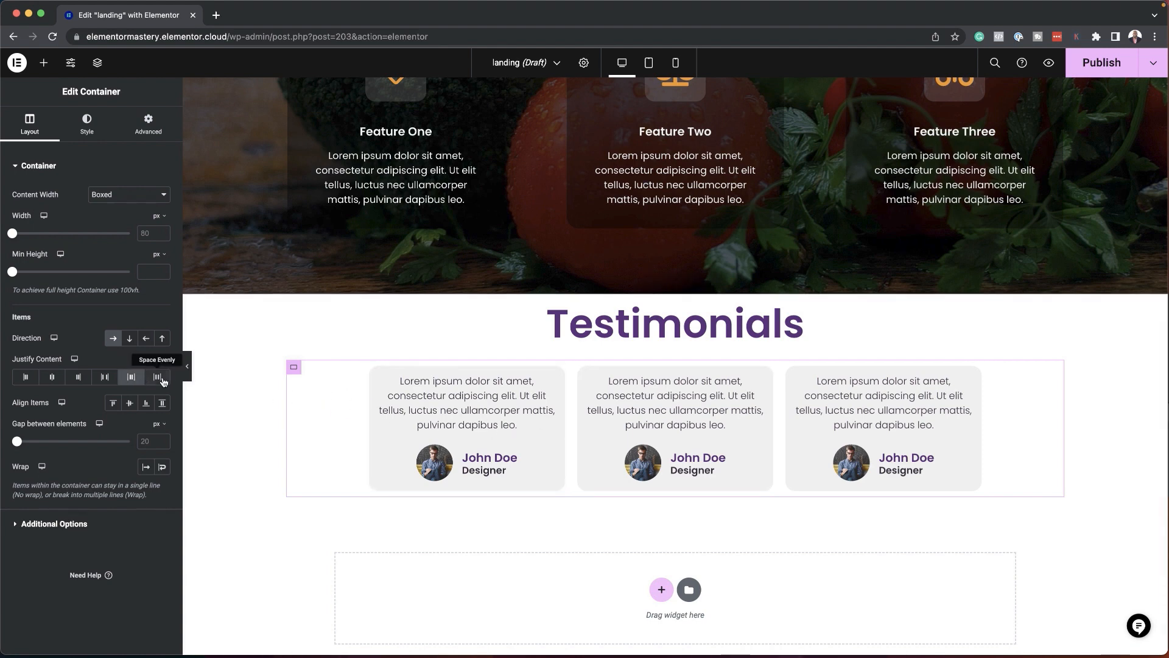
Justify the testimonials container's content with Space Evenly and set its gap between elements to 23 px
click(163, 381)
drag(17, 444, 18, 444)
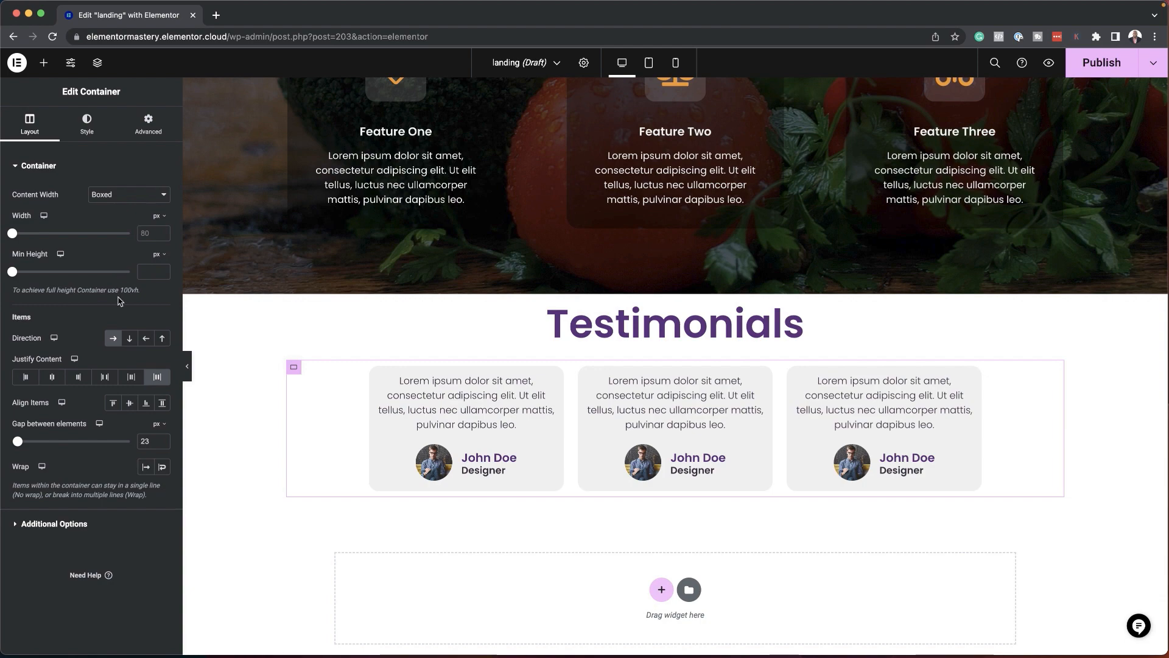
Set the width of the container holding the three testimonials to 100%
click(162, 217)
click(158, 235)
drag(108, 235, 193, 238)
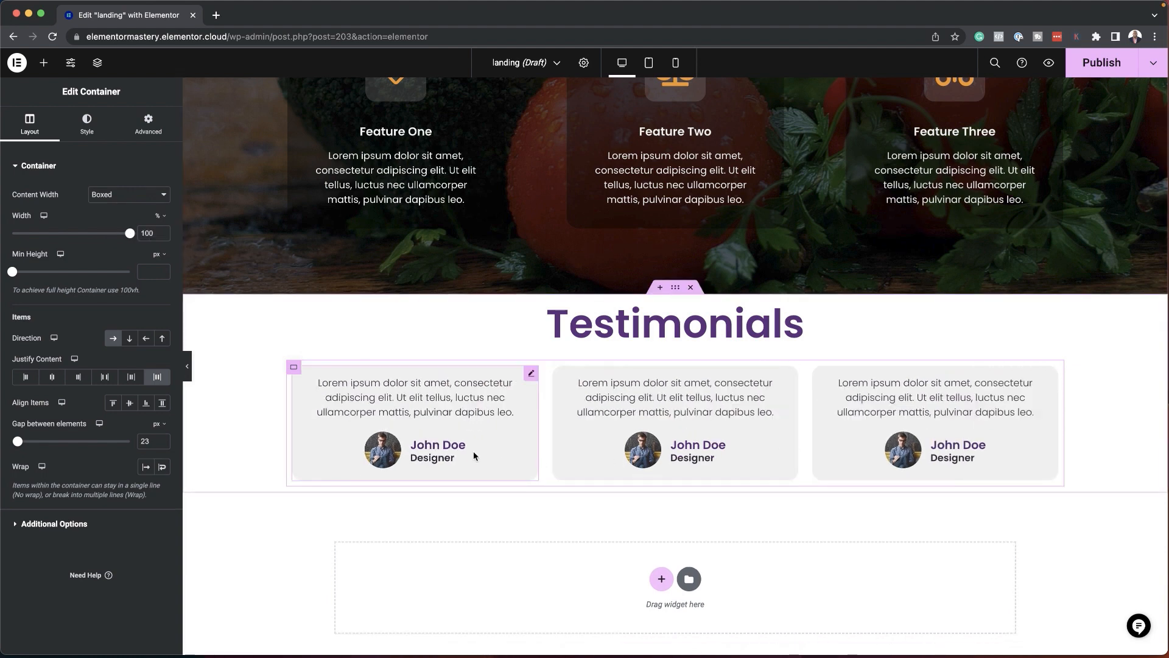
Set the outer Testimonials section container's minimum height to 60 vh
scroll(531, 454, up, 3)
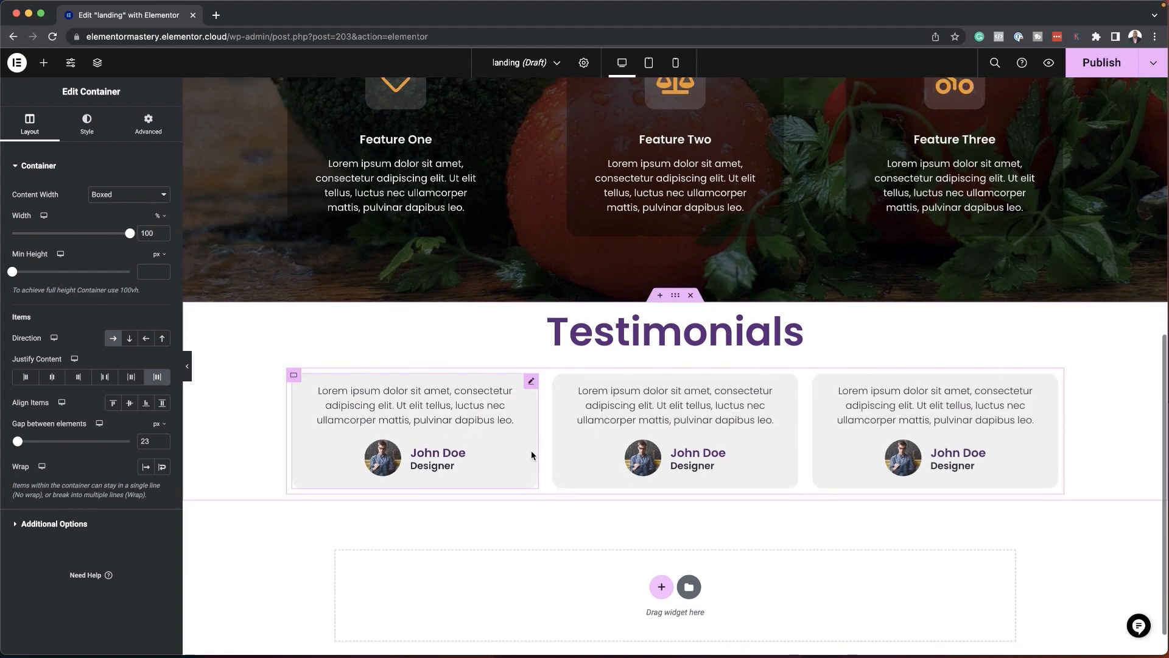
scroll(531, 454, up, 3)
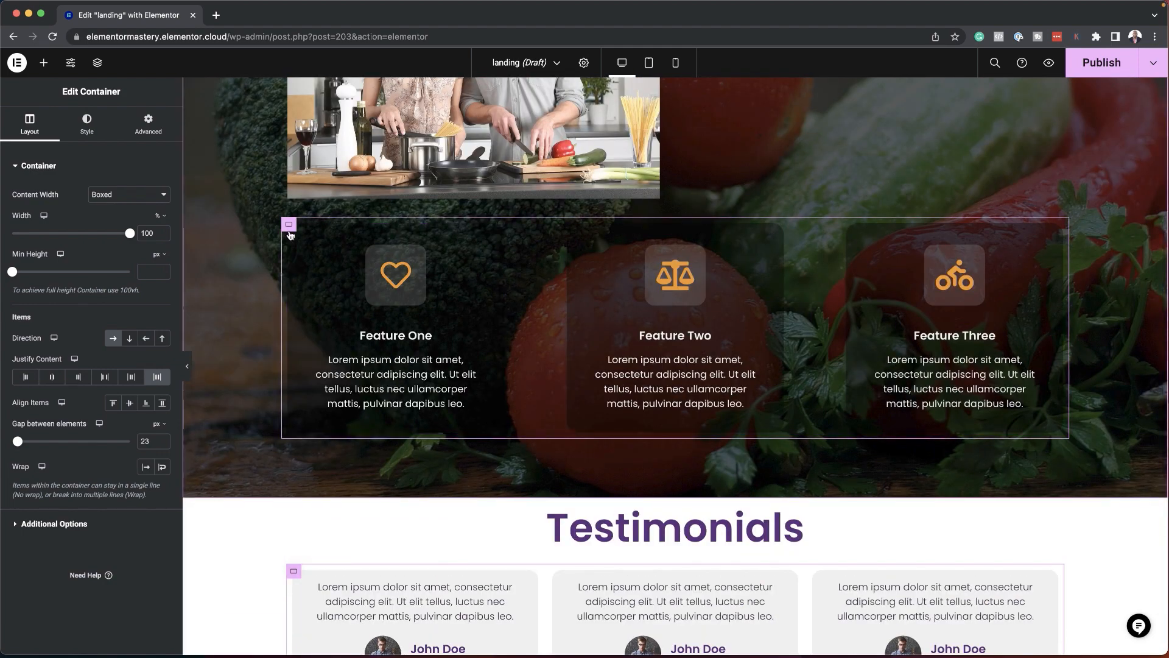
scroll(591, 491, down, 6)
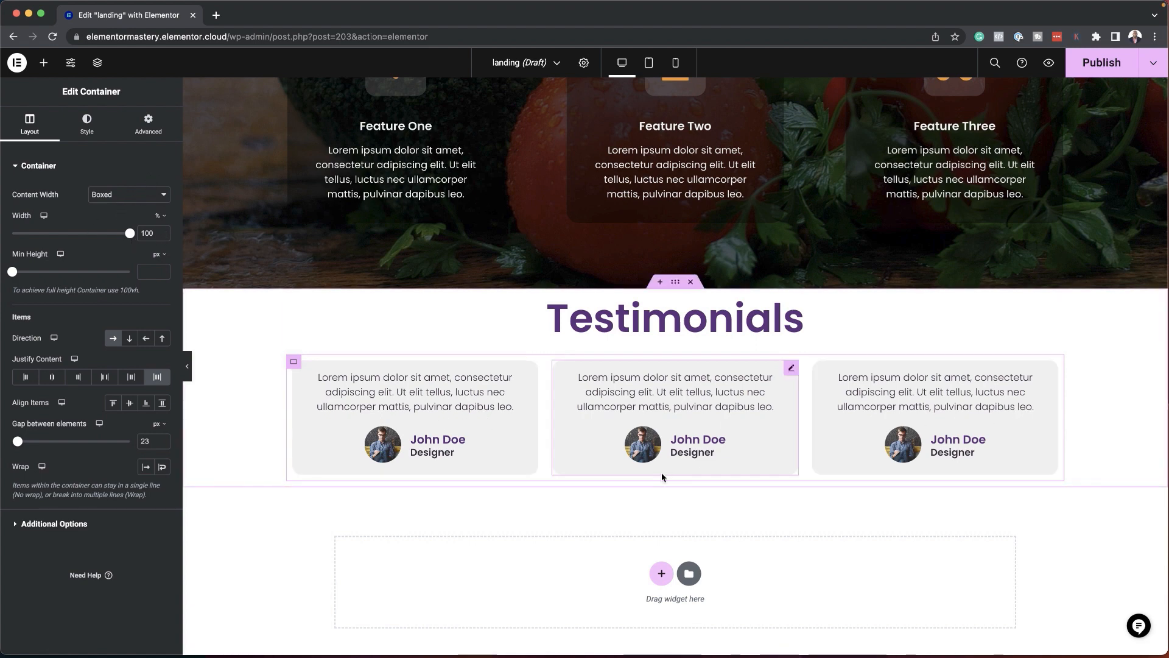
scroll(640, 457, up, 2)
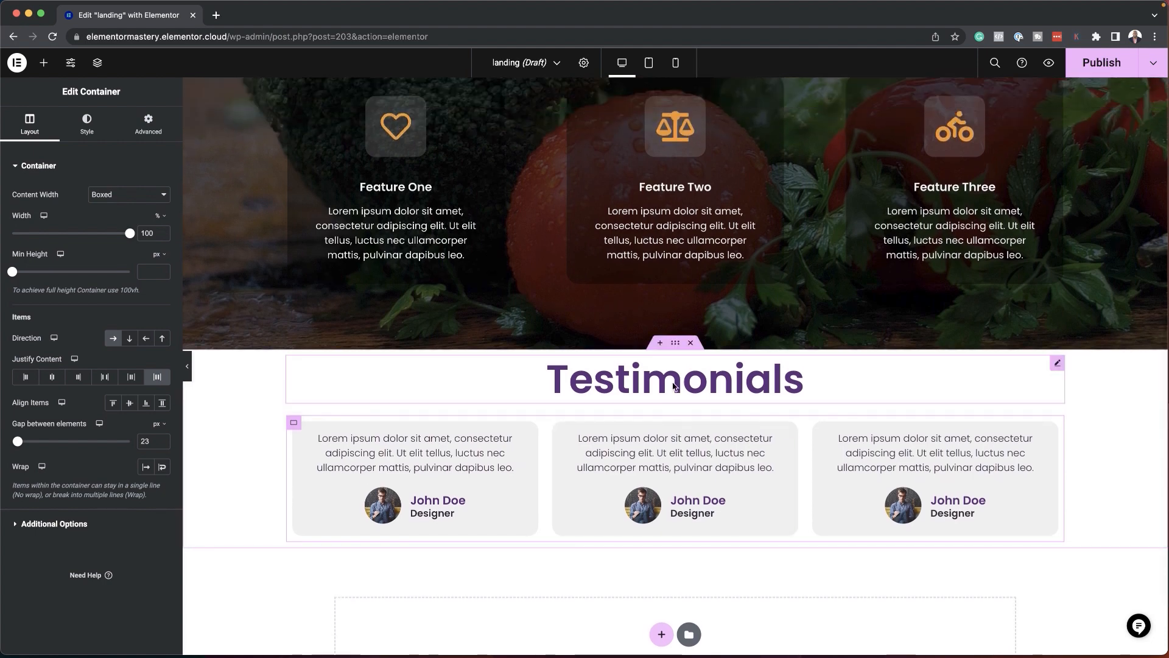
click(677, 344)
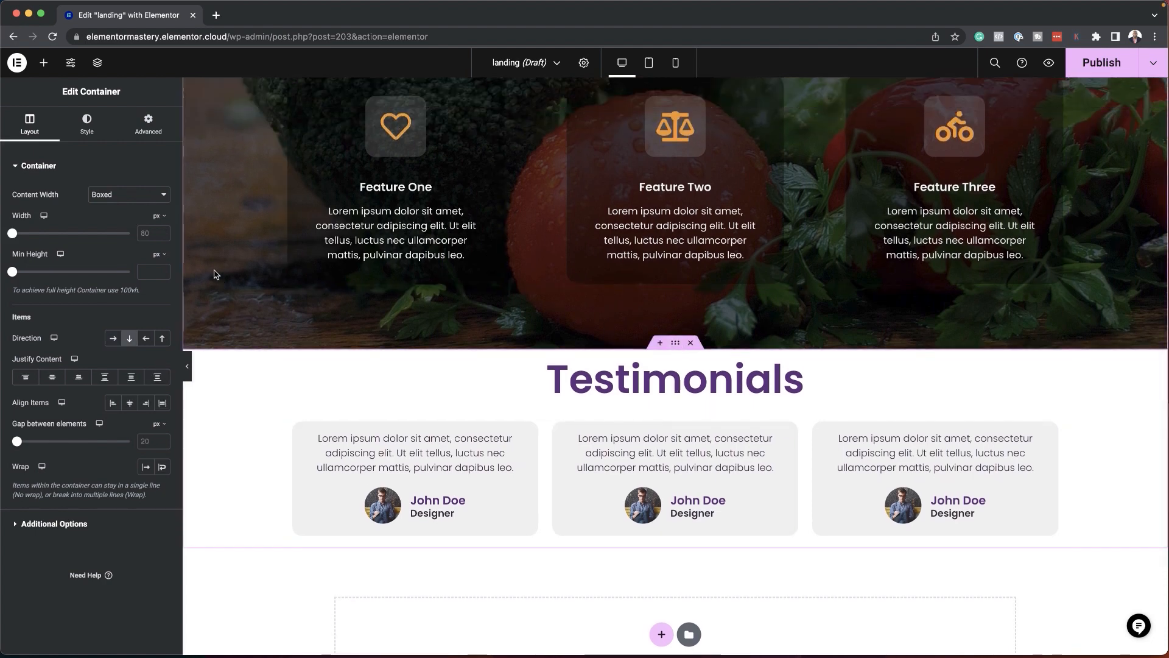
click(159, 254)
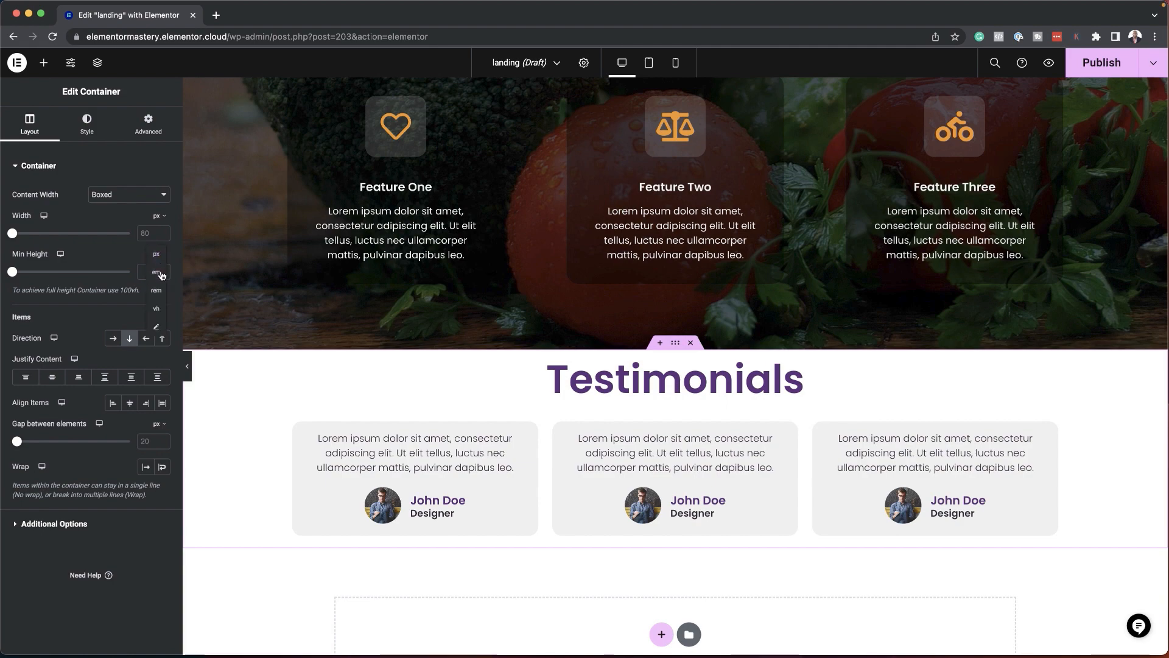
click(157, 310)
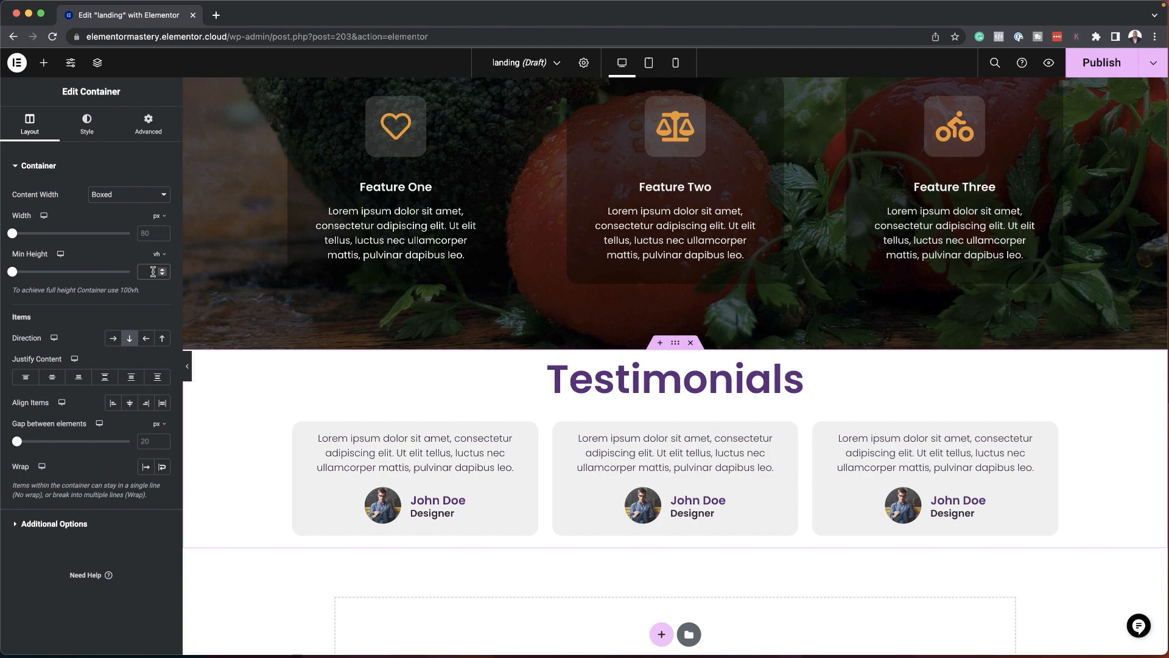
click(153, 271)
text(60)
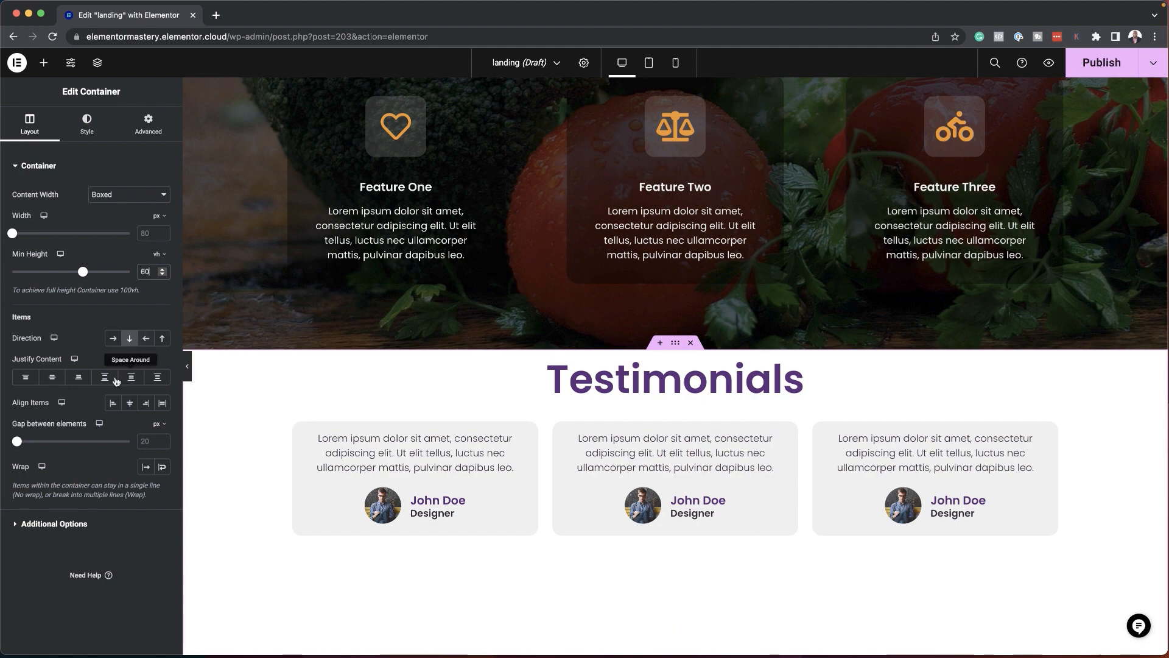
Justify the Testimonials section's content to the center and set its minimum height to 70 vh
click(53, 378)
scroll(503, 371, down, 5)
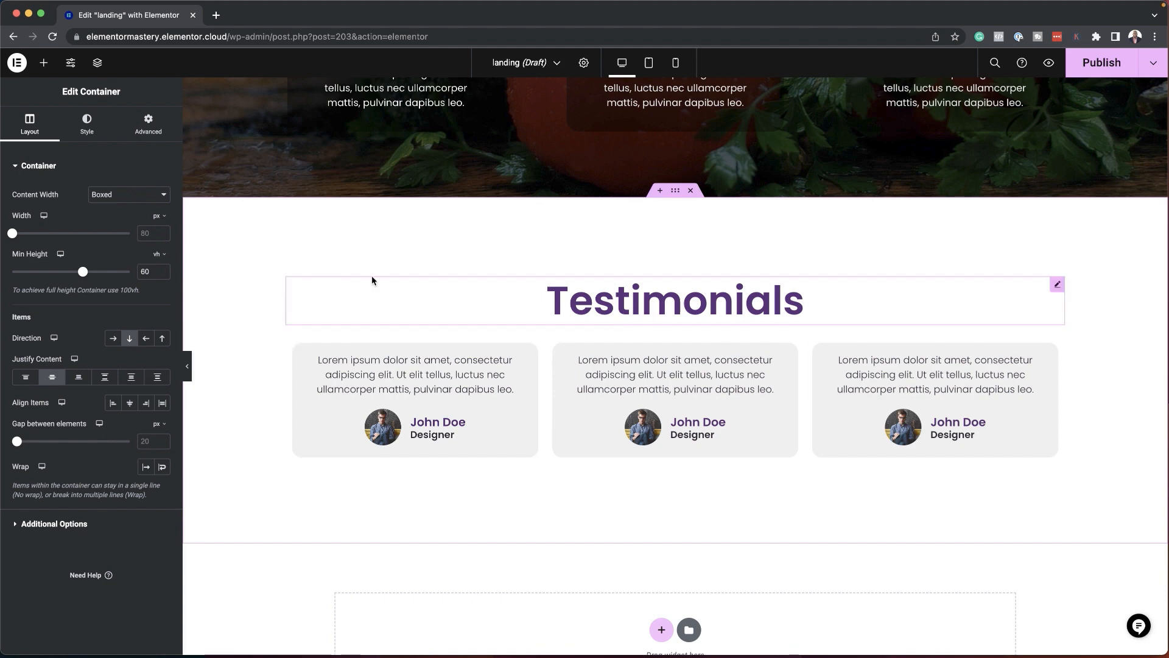
drag(86, 276, 98, 278)
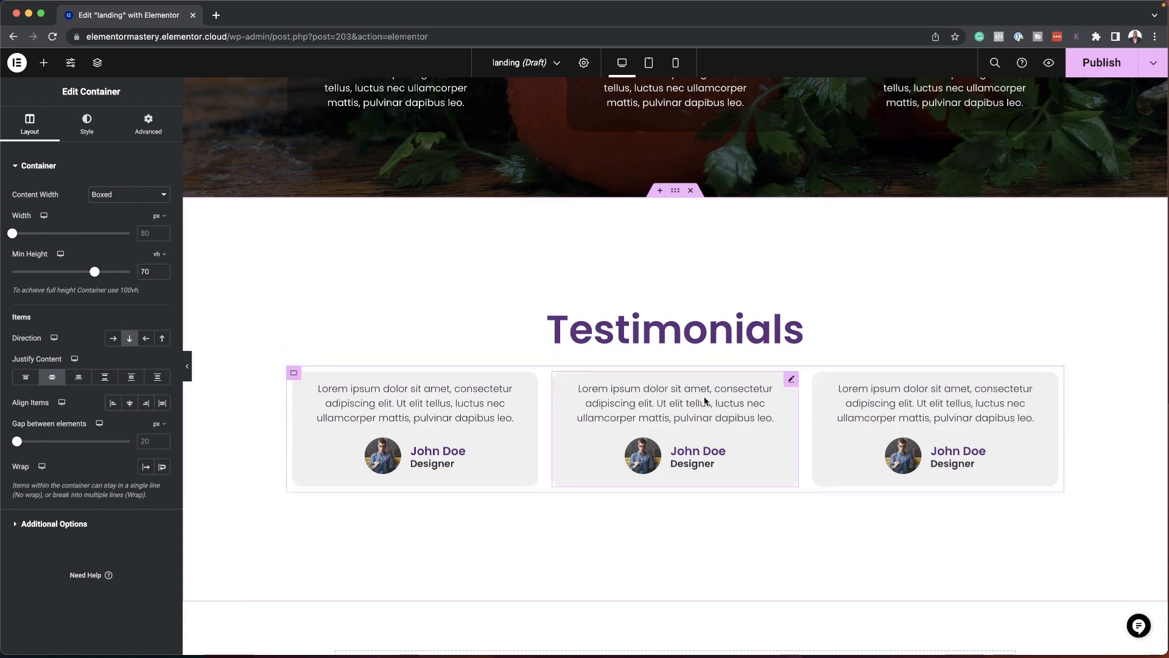
scroll(789, 433, up, 10)
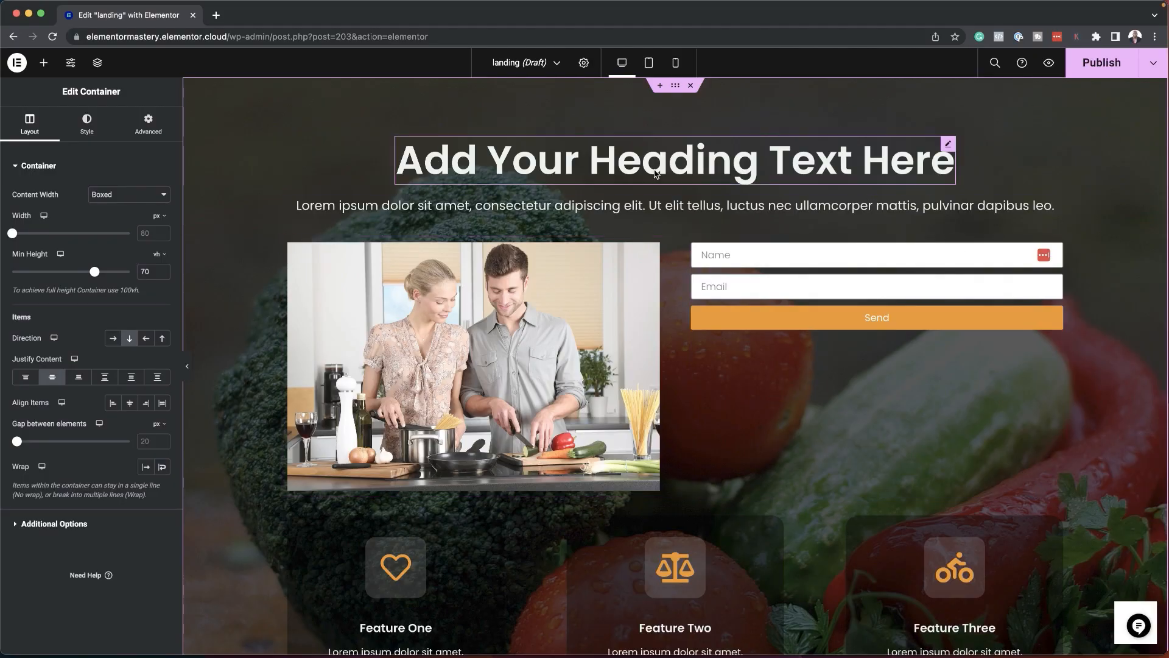
scroll(916, 480, down, 3)
scroll(918, 480, down, 5)
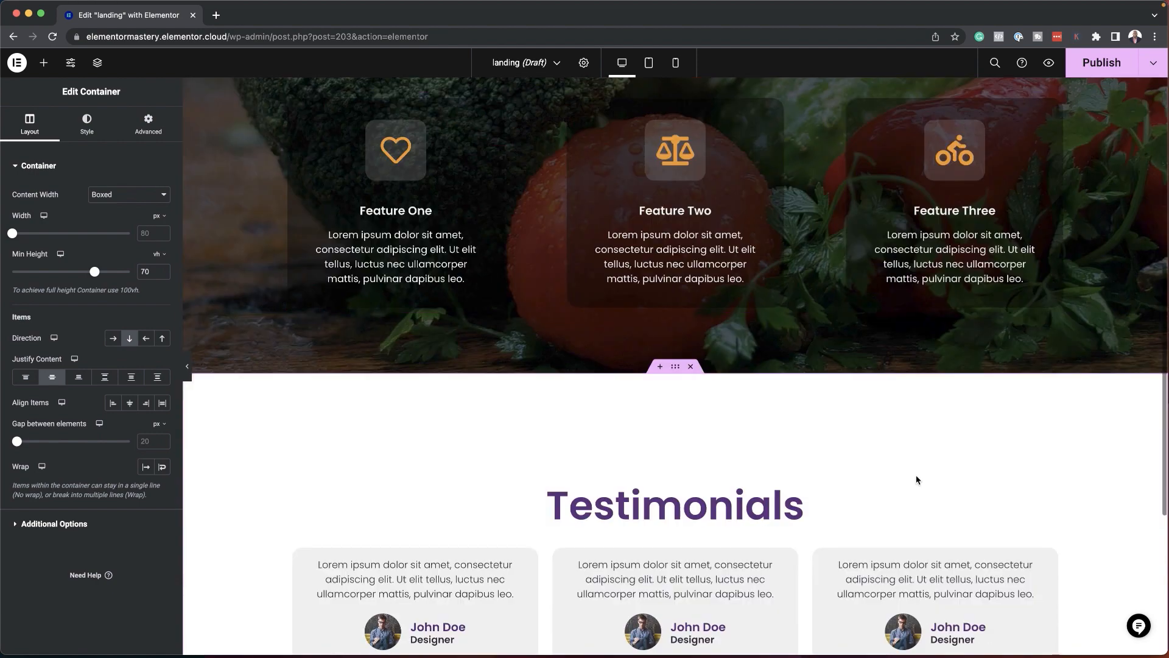
Generate AI text for the hero heading's title with the prompt "write a headline for healthy living giveway"
scroll(918, 478, up, 5)
scroll(918, 479, up, 5)
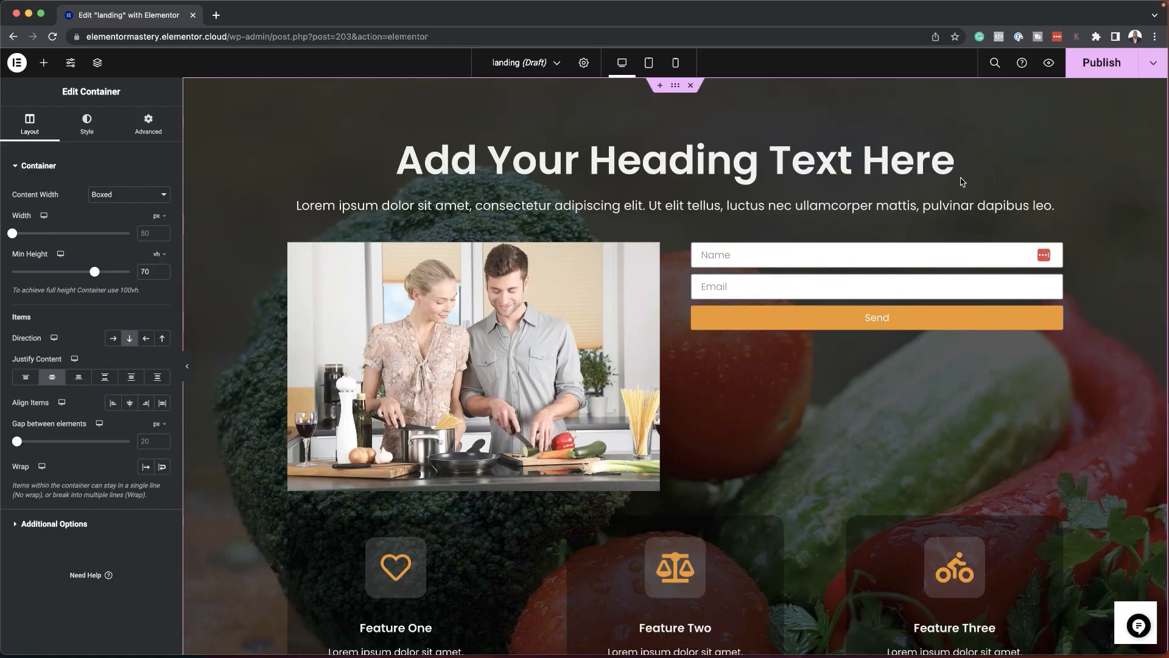
click(948, 145)
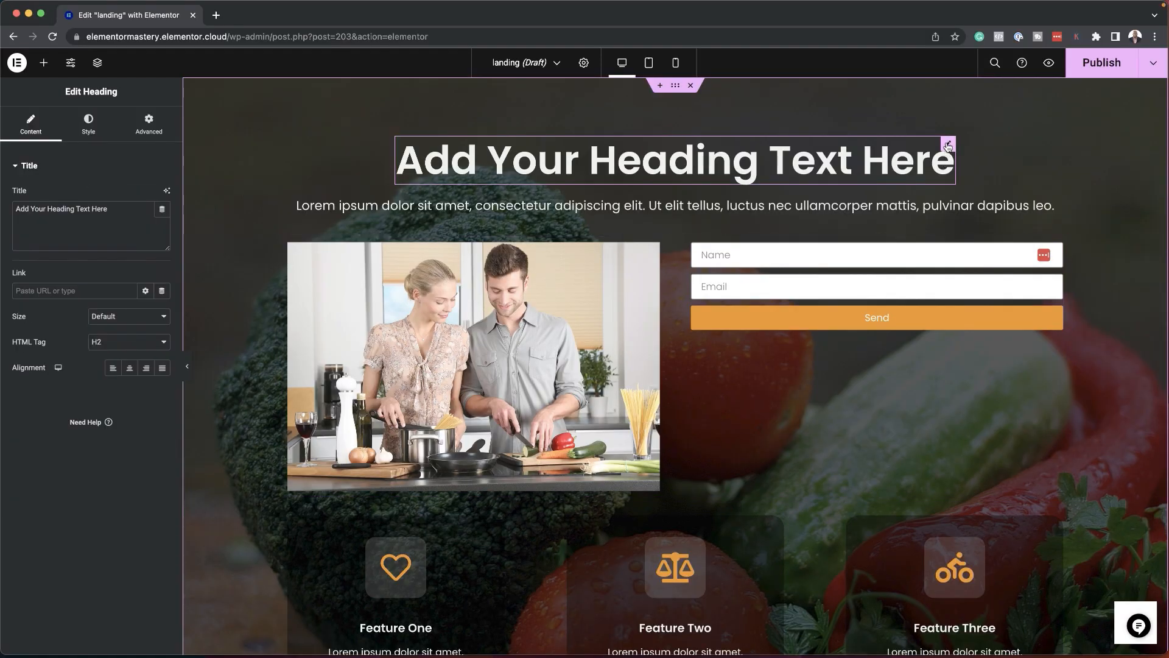
click(166, 191)
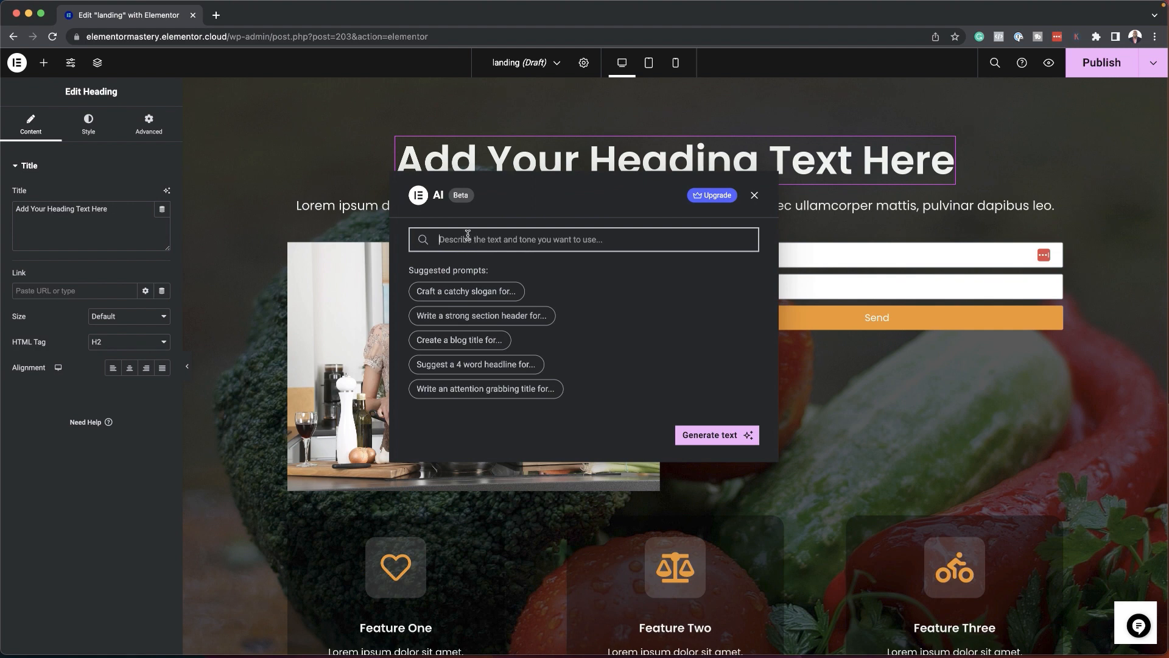
text(gl)
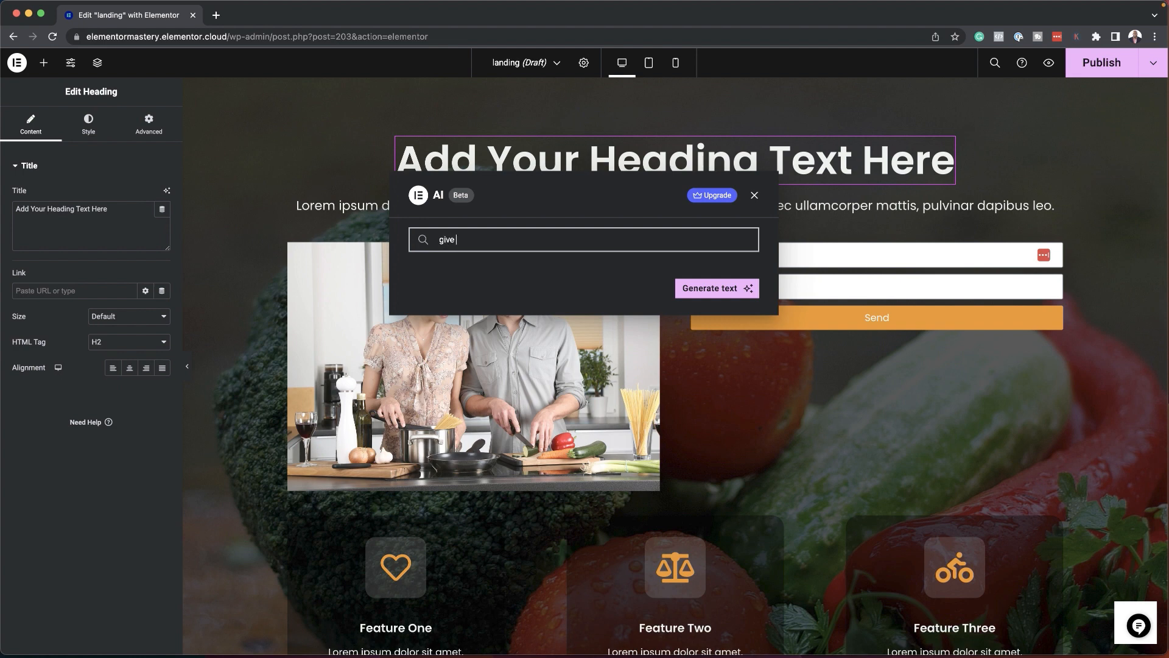
key(BackSpace)
text(write a headline for a)
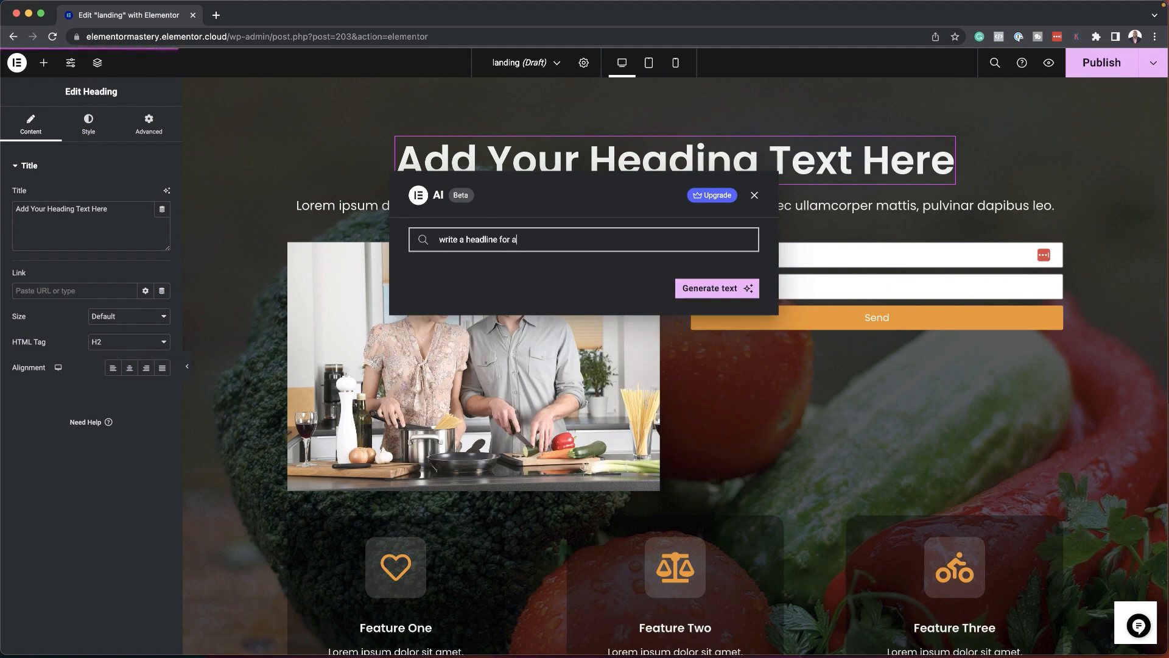
text(r hea)
key(BackSpace)
text(healthy living)
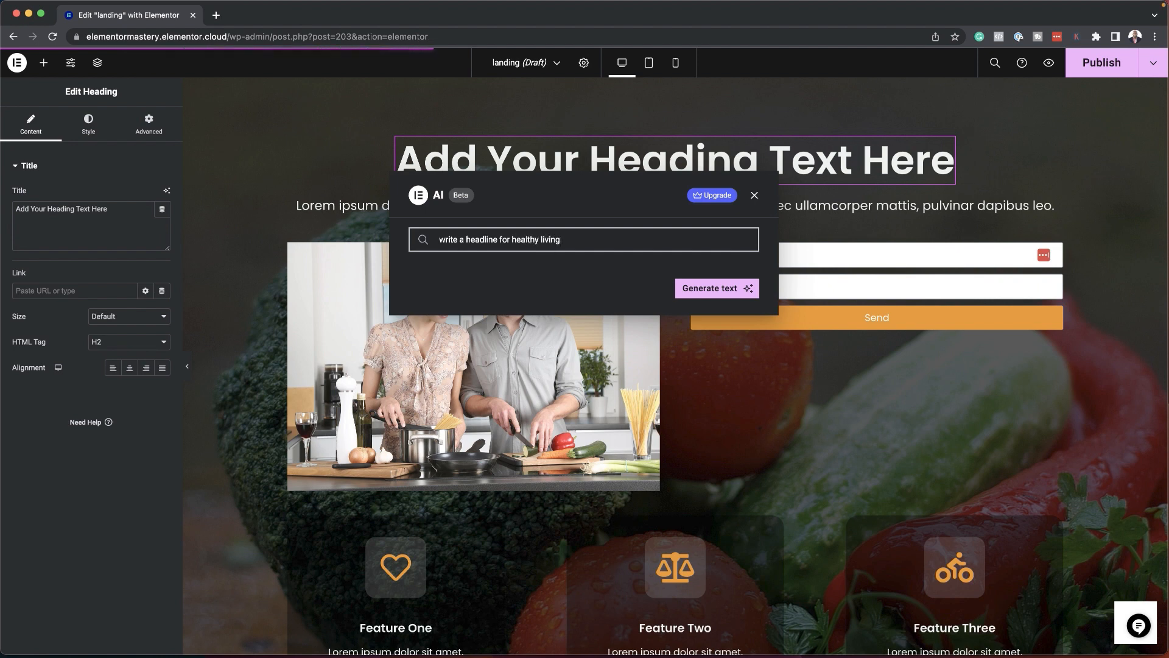
text( give)
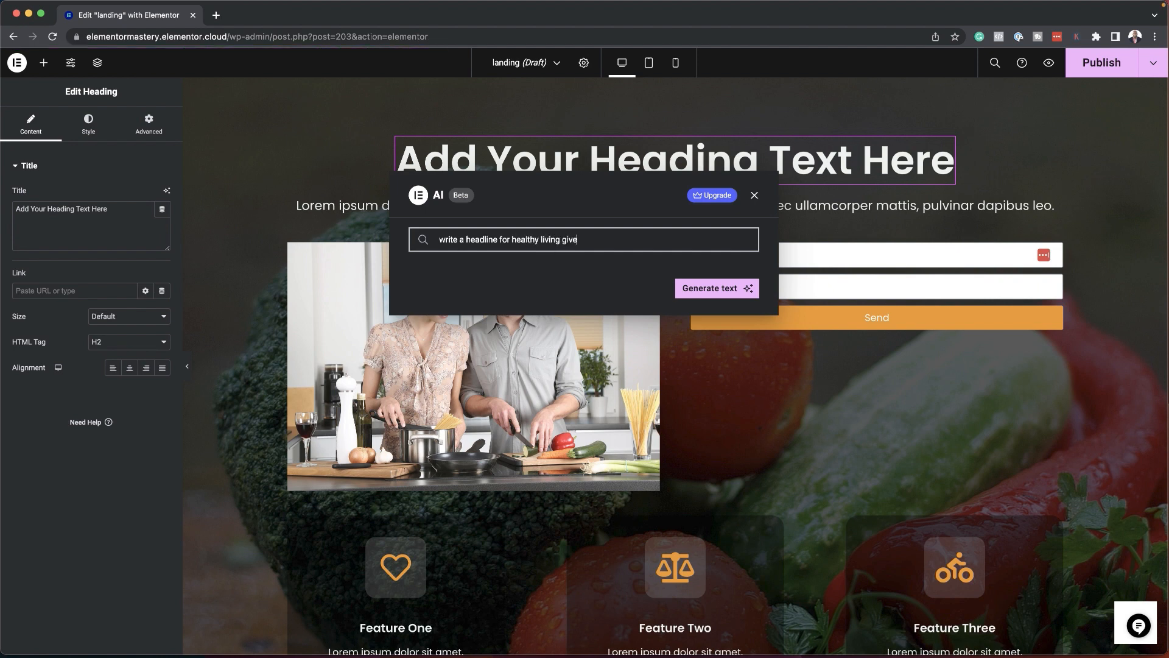
text(way)
click(721, 292)
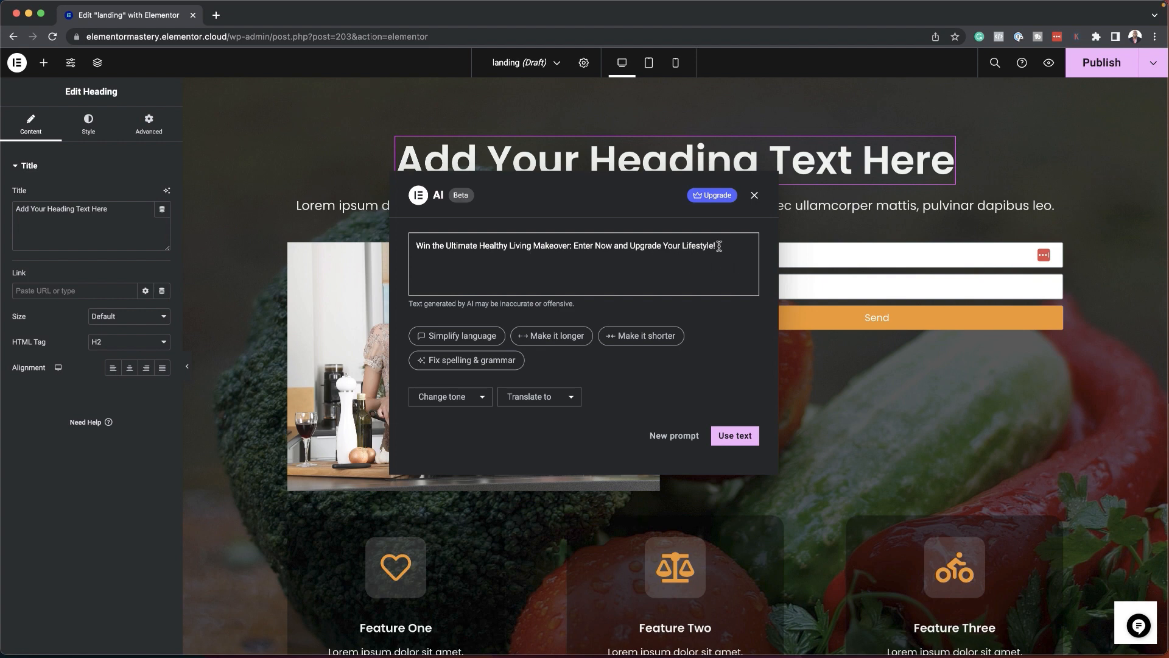
Generate a new headline from the prompt "write a headline for healthy living tips" and use it as the hero heading
click(674, 435)
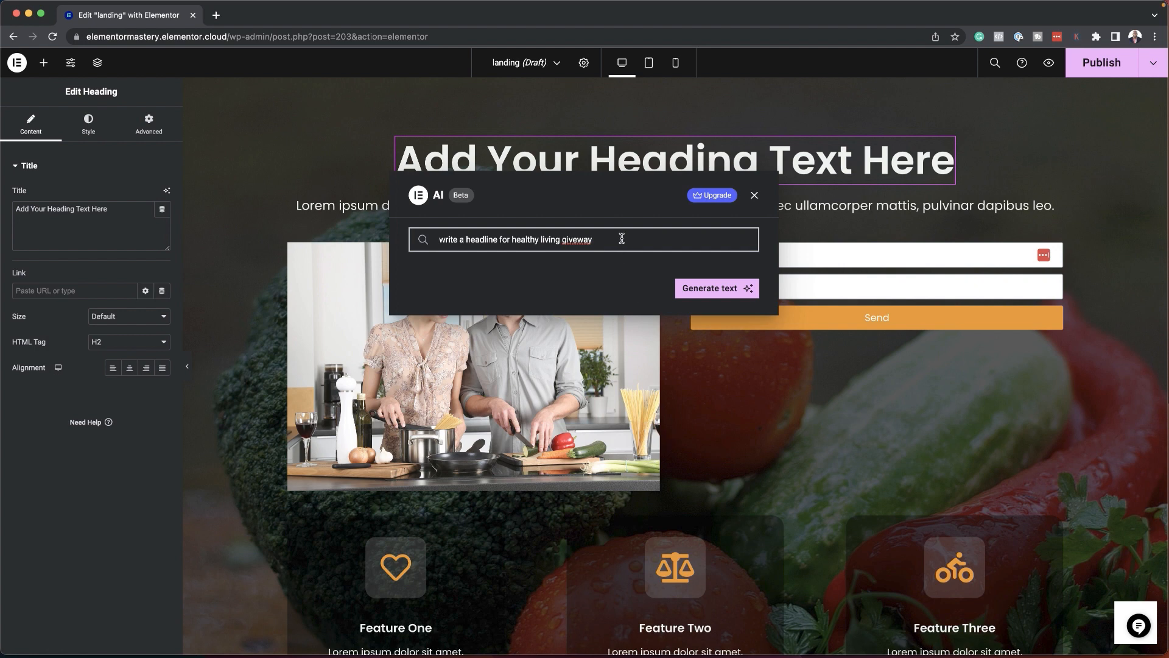
drag(614, 240, 561, 242)
text(tips)
key(Return)
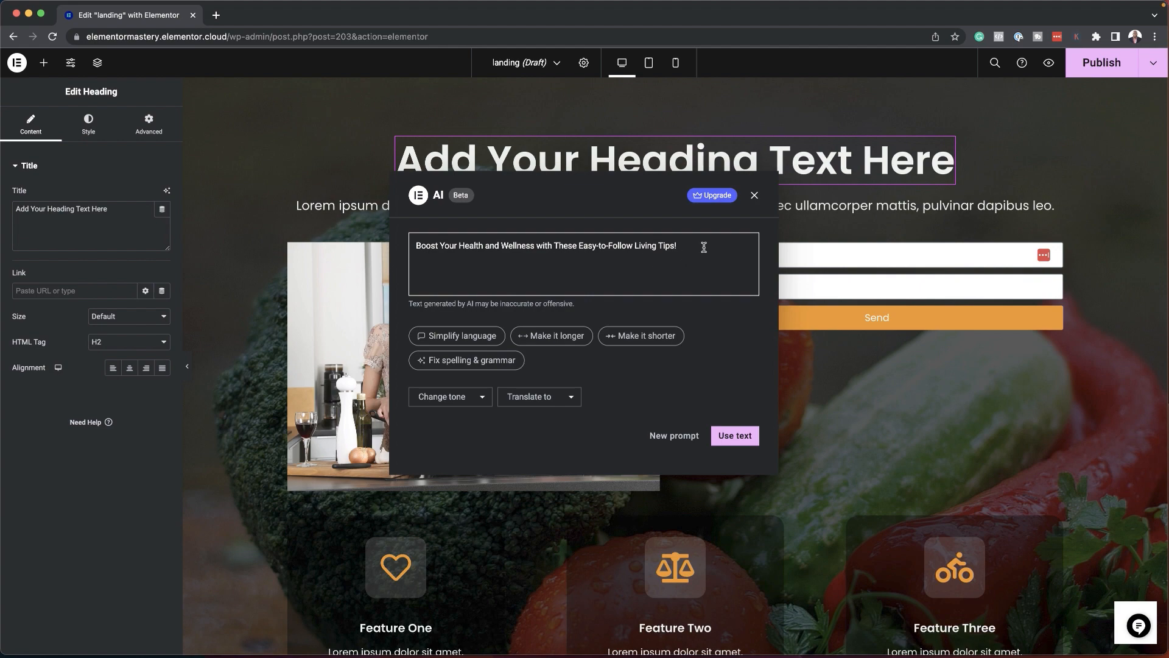
click(735, 436)
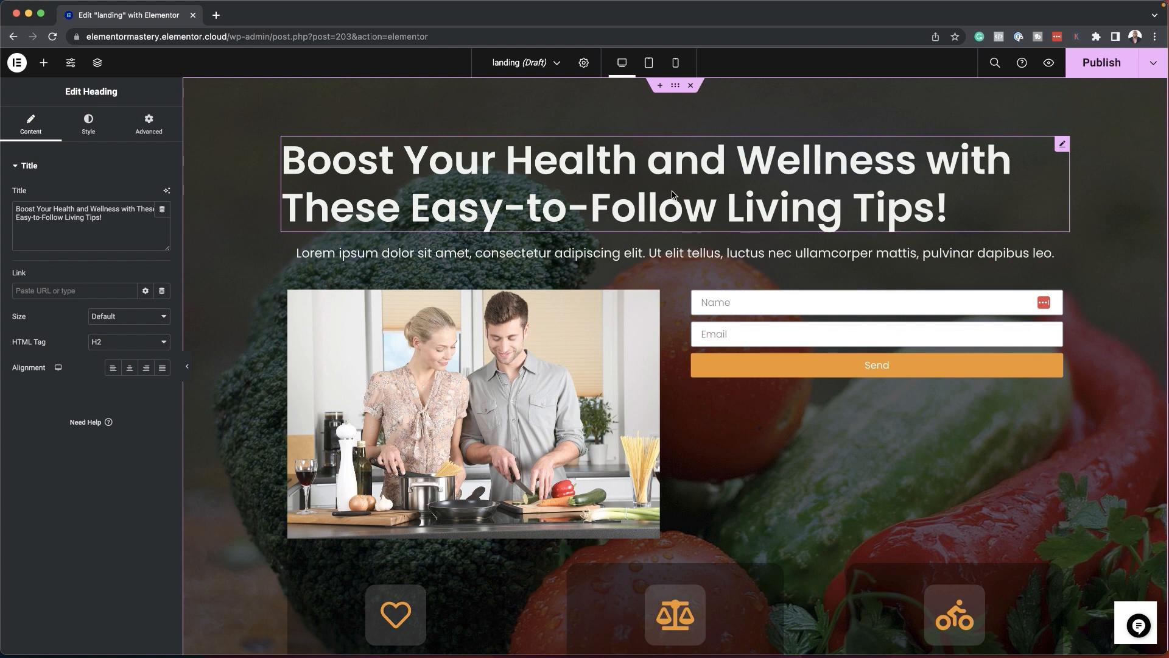
Center the hero heading's text and set its typography size to 2.6 em
click(130, 368)
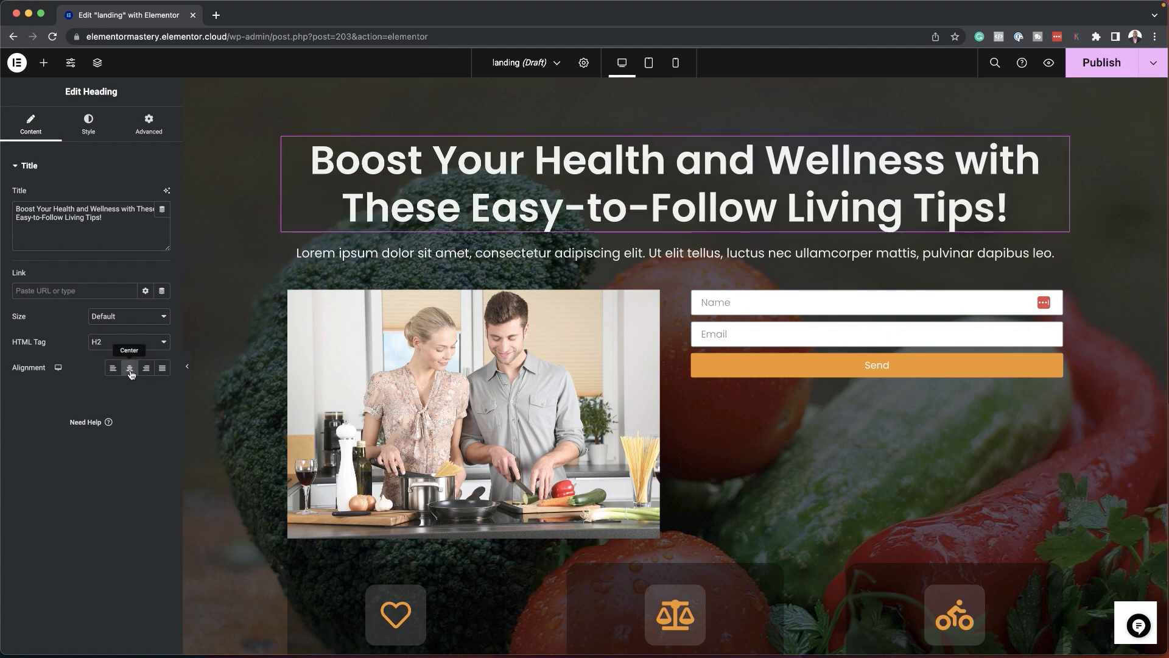
click(89, 129)
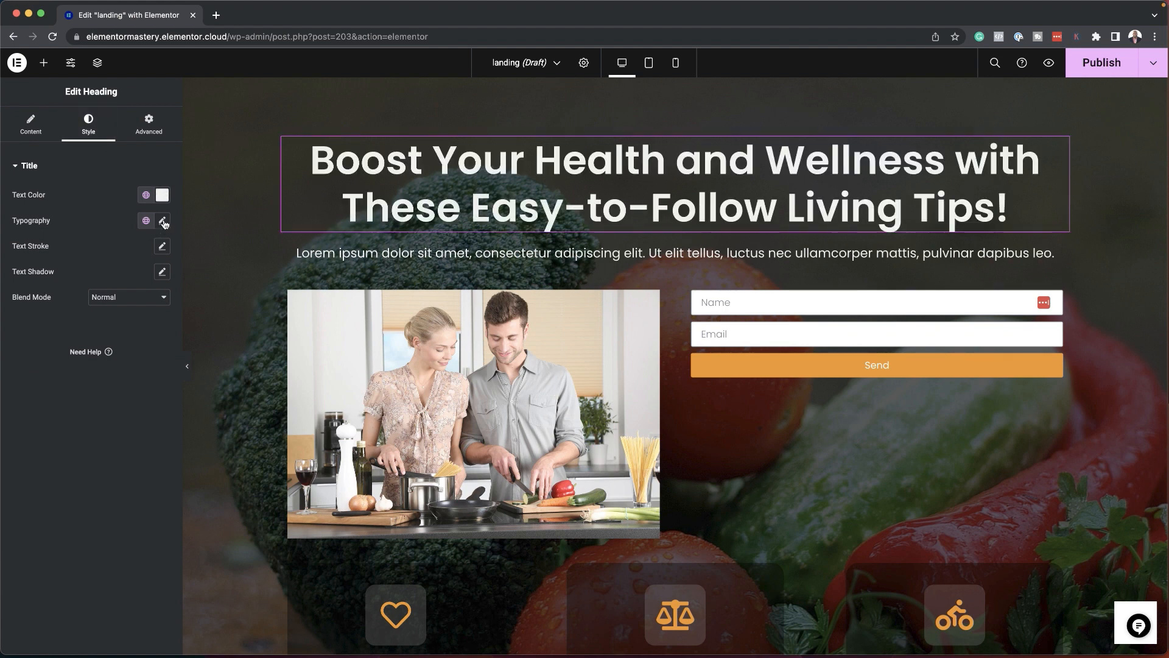
click(163, 221)
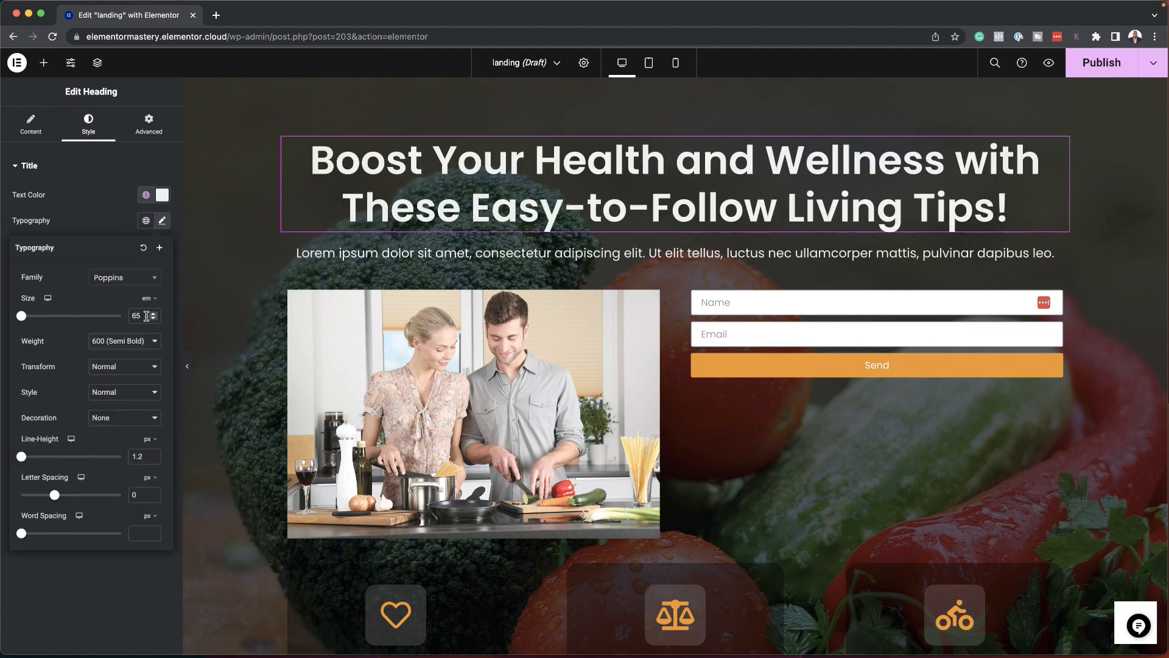
drag(142, 315, 127, 319)
text(2)
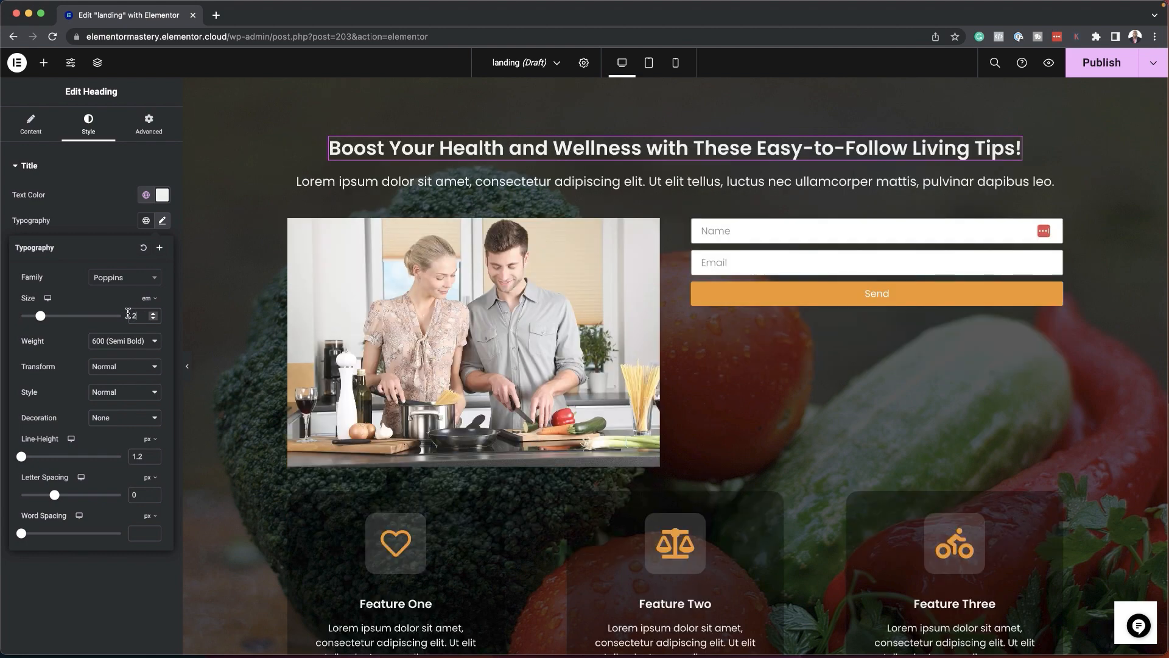
text(.4)
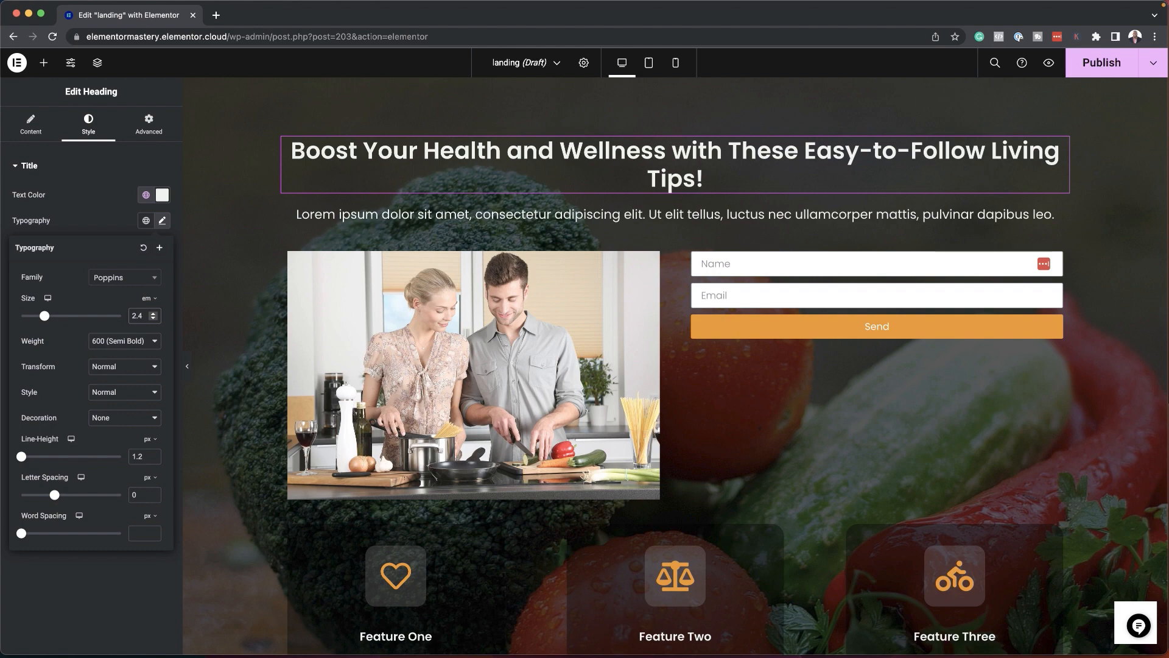
key(BackSpace)
text(6)
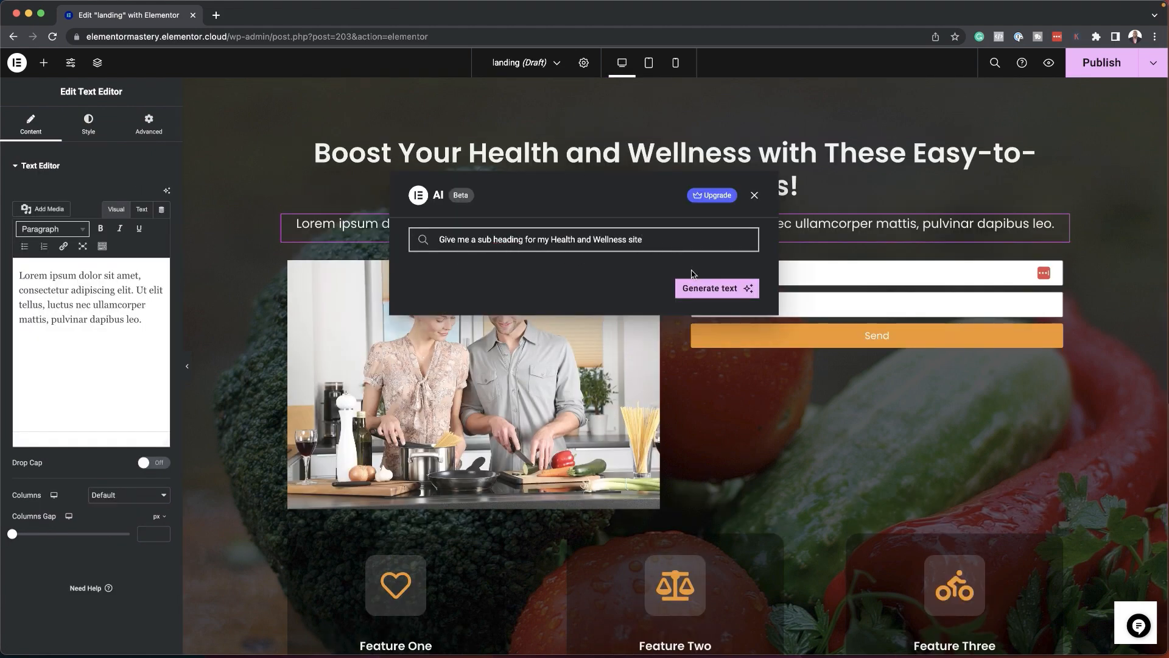
Generate AI text from the prompt "Give me a sub heading for my Health and Wellness site" and use it for the hero paragraph
click(707, 290)
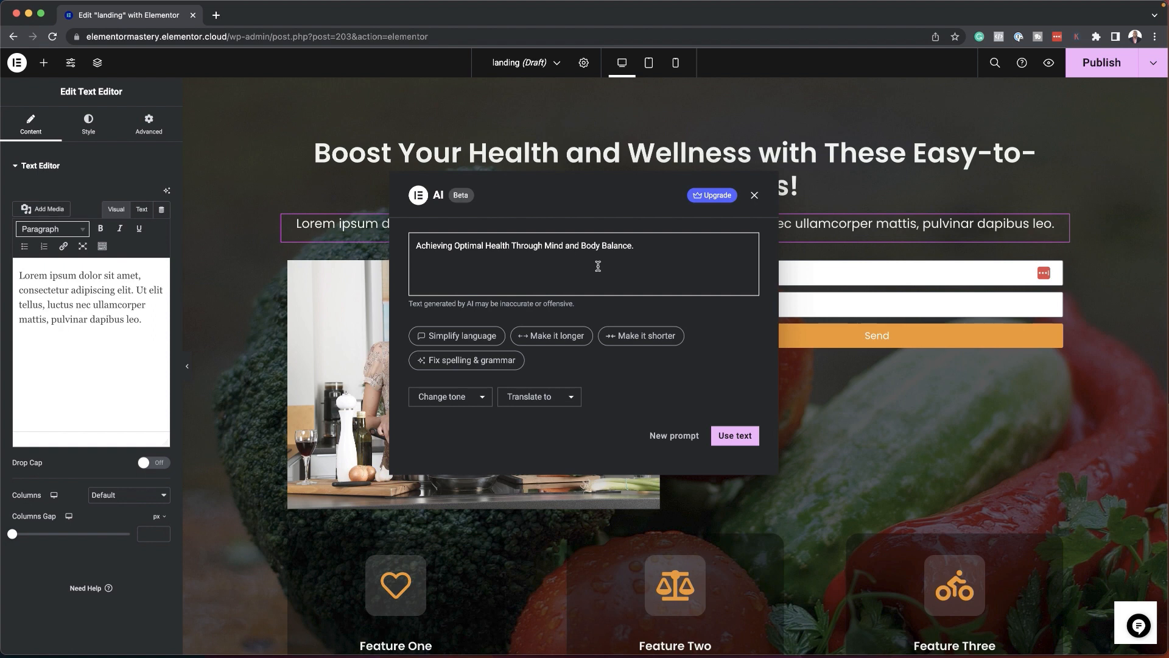
click(742, 441)
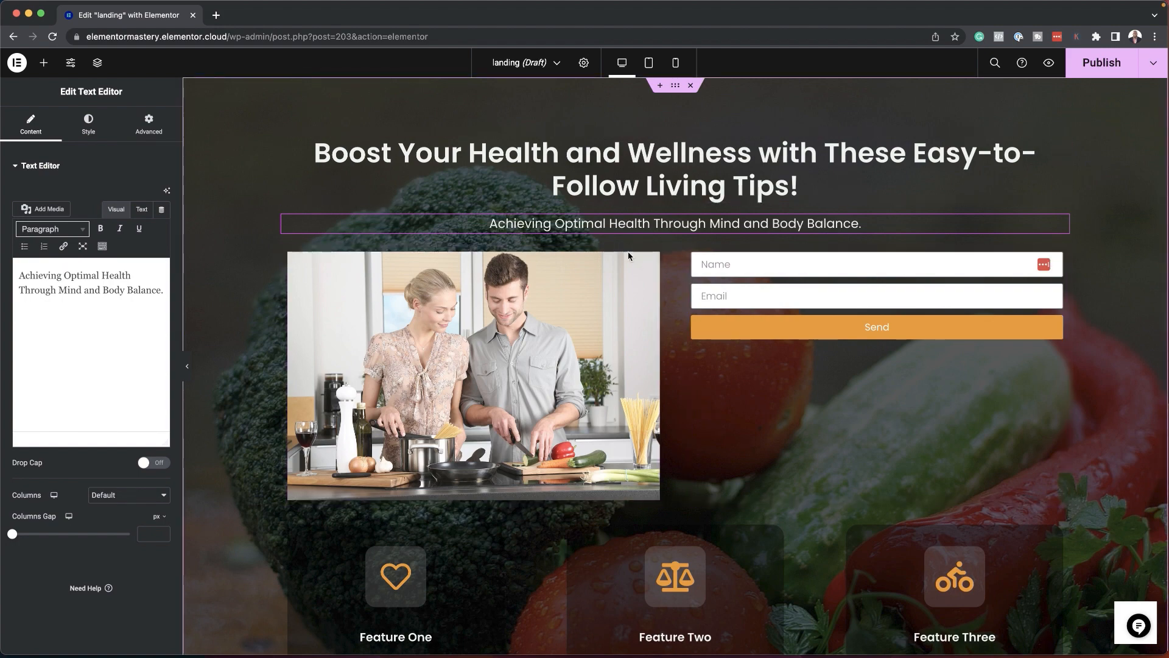
Generate AI text for Feature One's description with the prompt "Write 5 benefits for living a healthy lifestyle"
scroll(511, 392, down, 3)
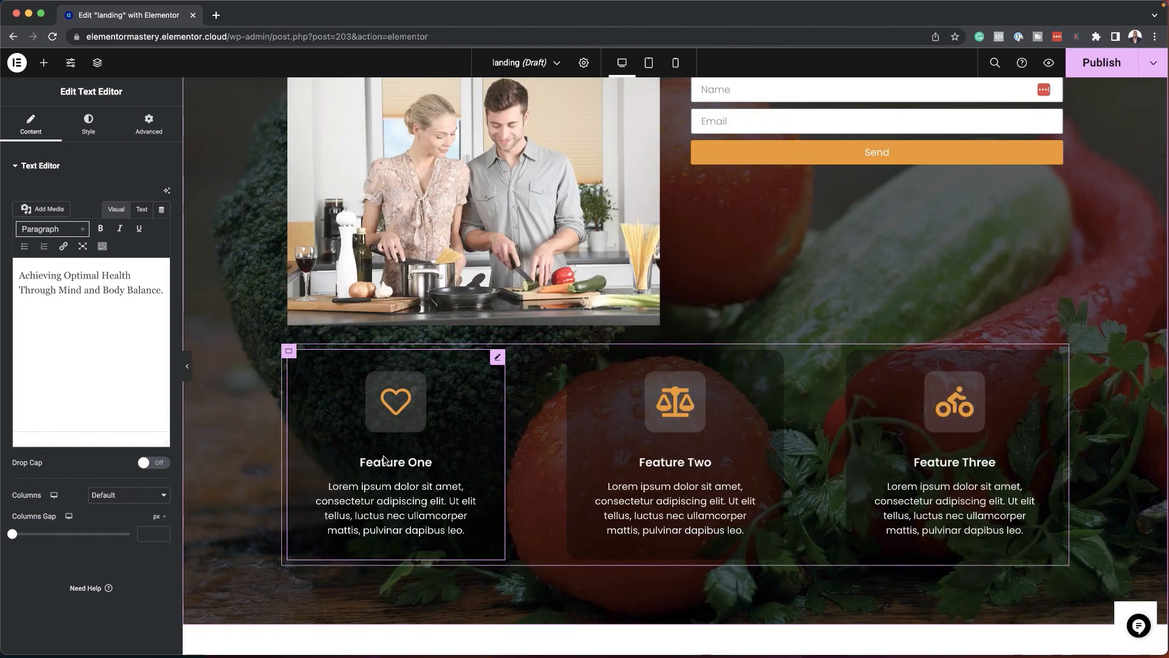
click(499, 357)
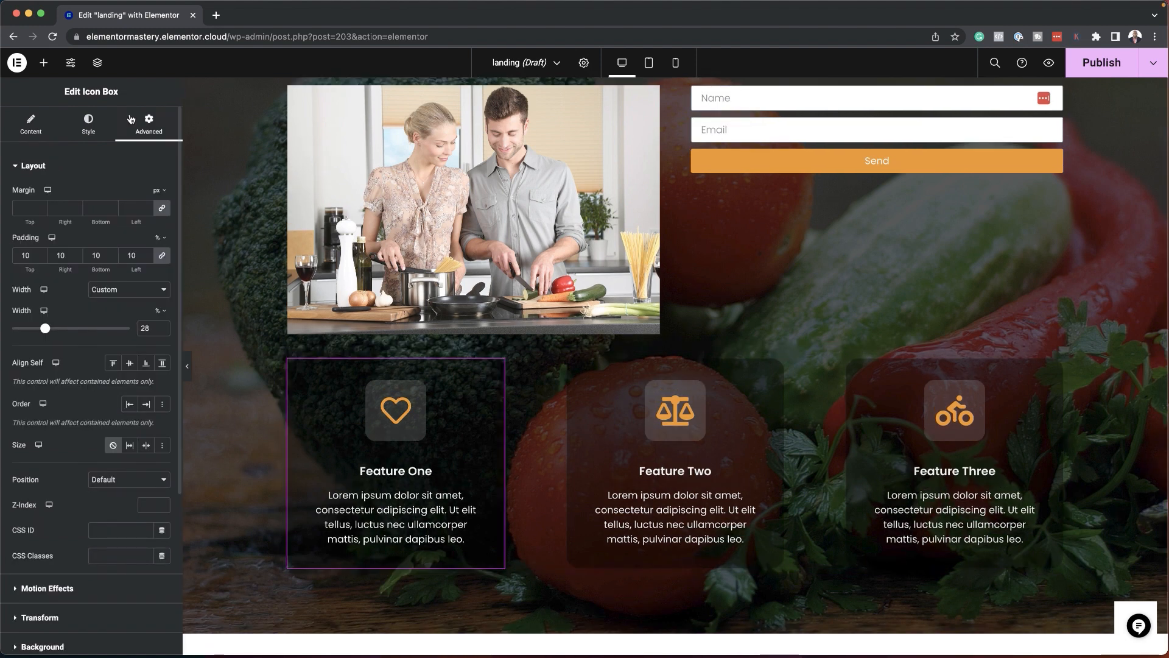
click(33, 129)
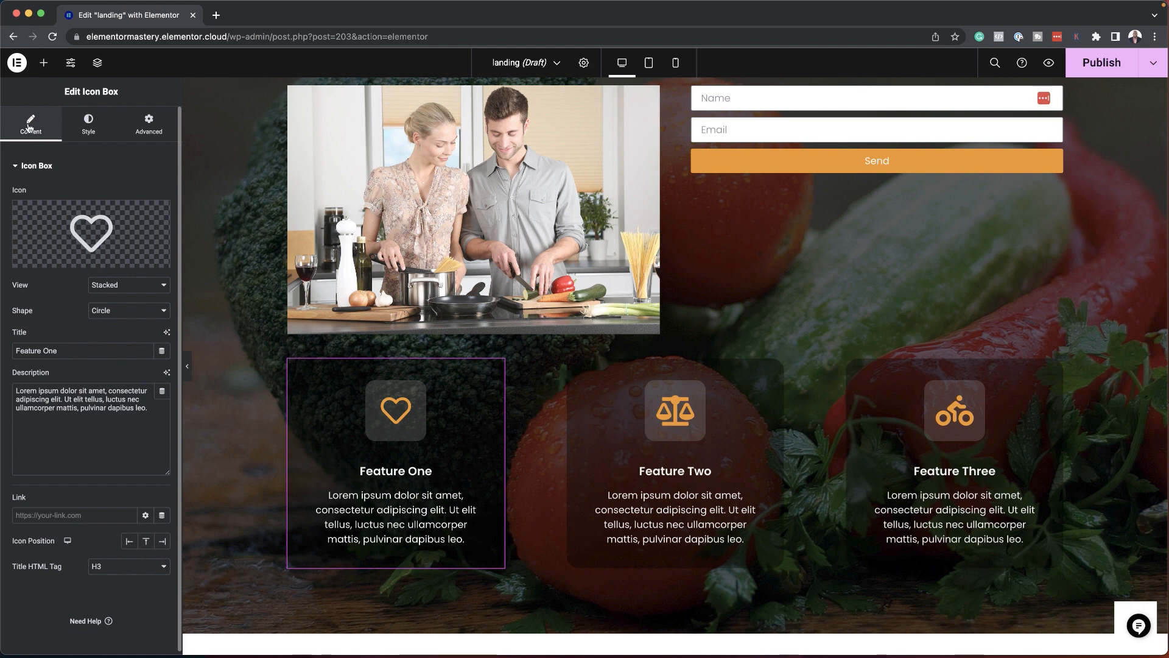
click(166, 373)
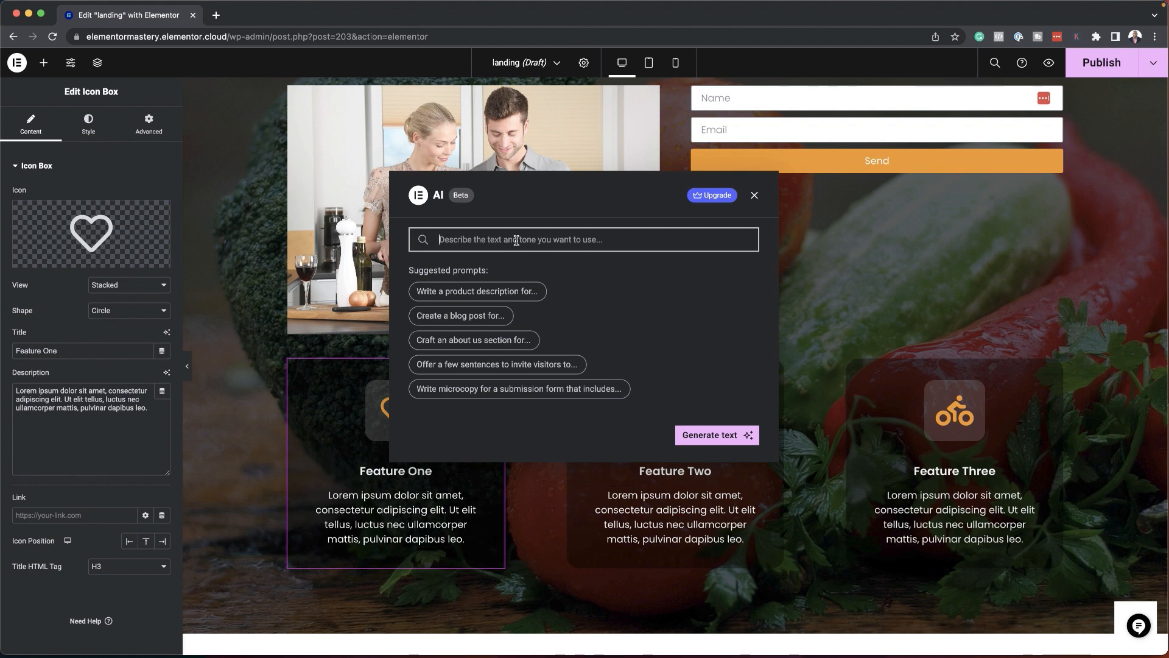
text(Write 5 benefits for living a healthy lifestyle)
click(714, 292)
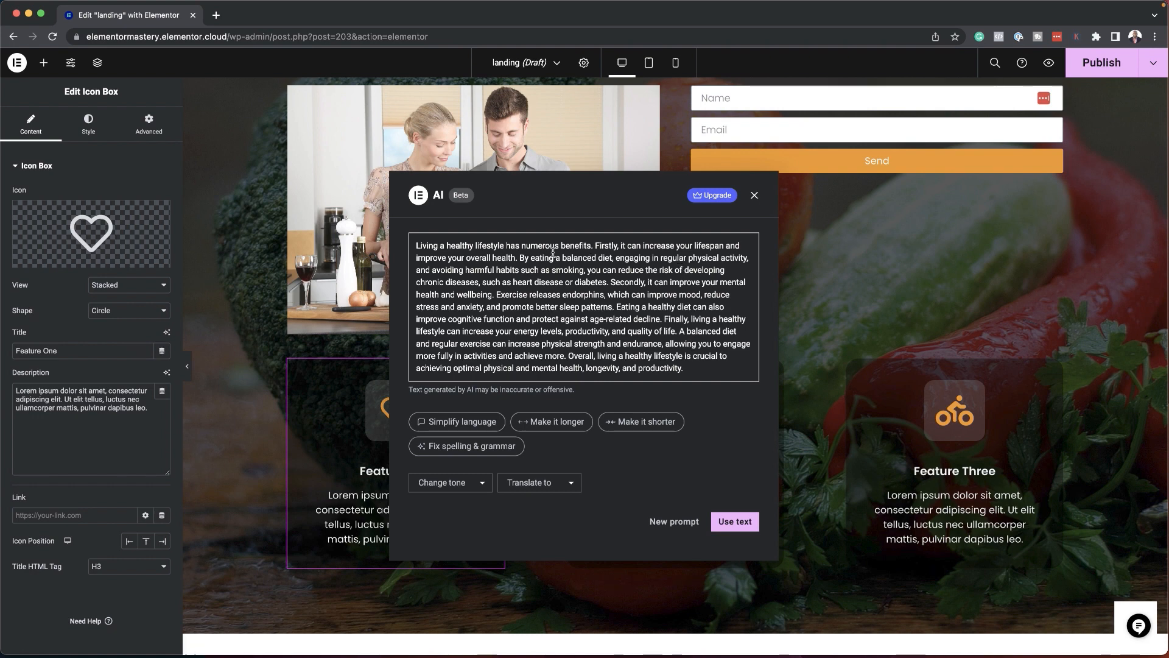
Copy the generated text, close the AI dialog and replace Feature One's description with "Firstly, it can increase your lifespan and improve your overall health."
drag(416, 246, 718, 368)
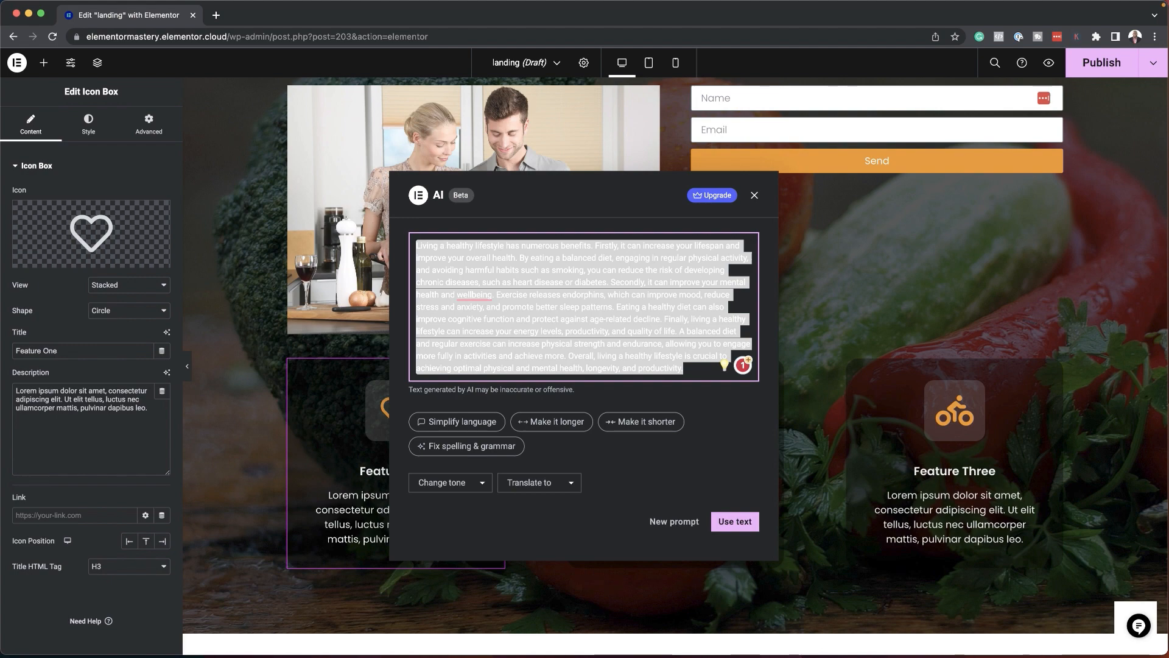
key(super+Tab)
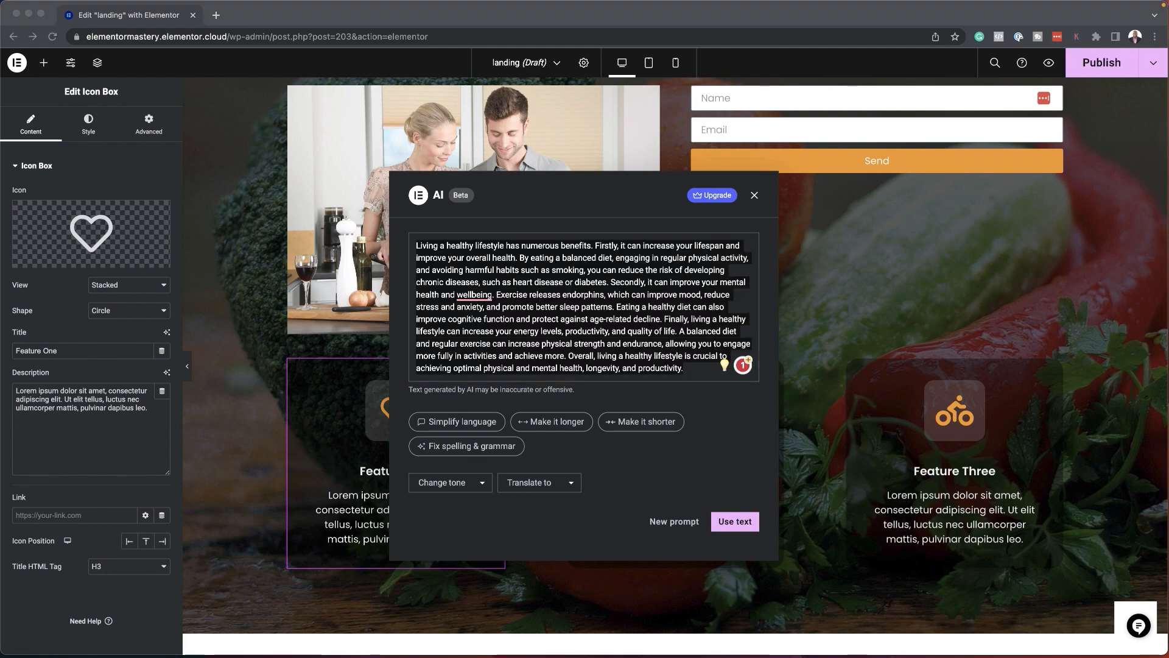
click(756, 197)
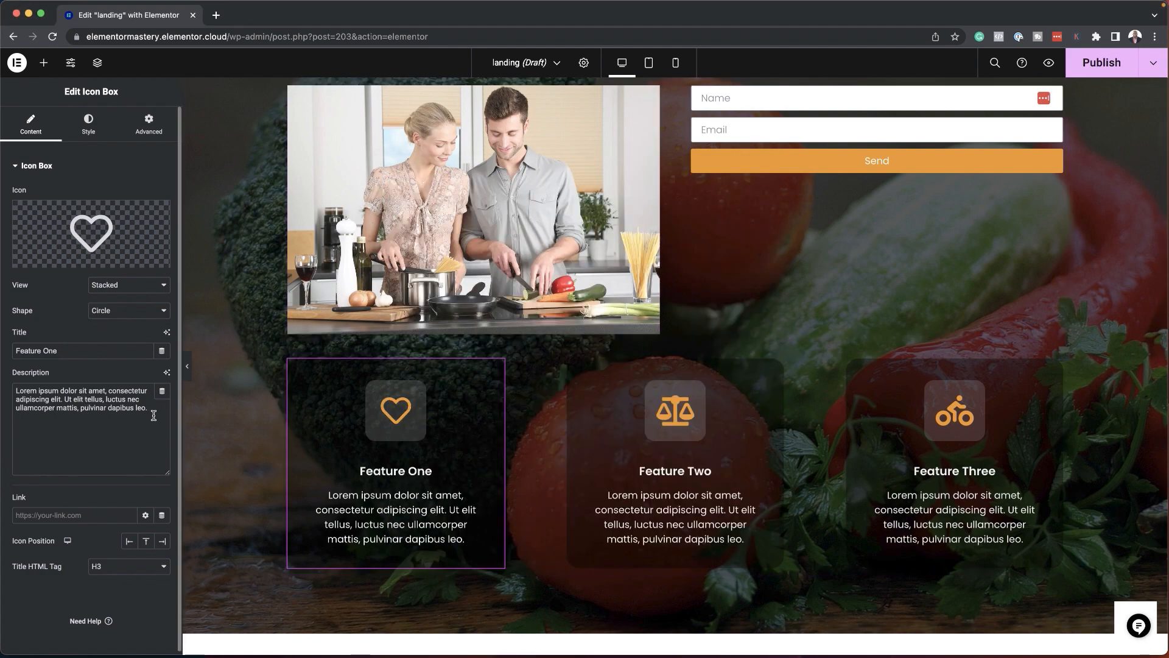
drag(152, 407, 3, 384)
text(Firstly, it can increase your lifespan and improve your overall health.)
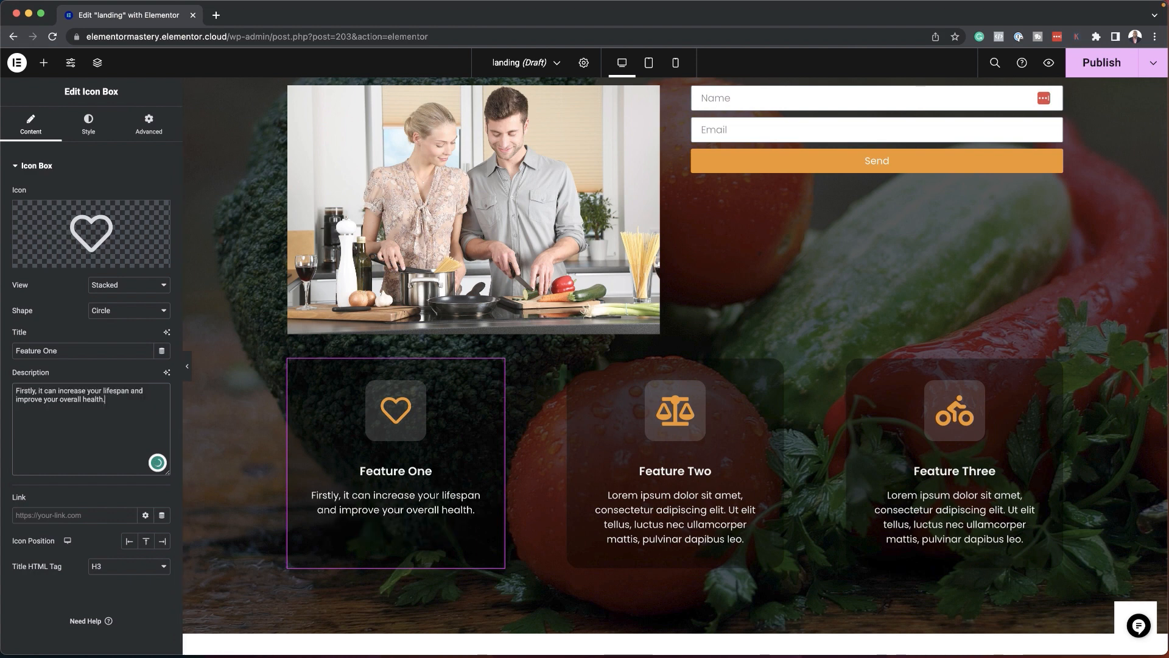
Replace Feature Two's description with the generated sentence from "By eating a balanced diet" through "such as heart disease or diabetes."
click(579, 444)
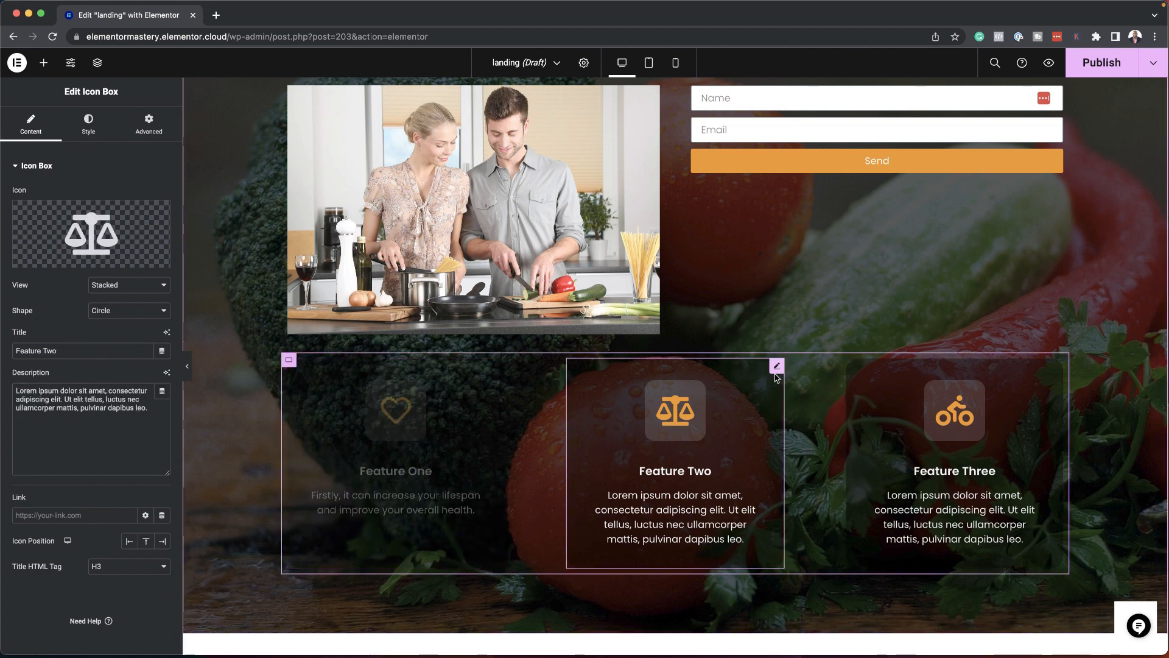
drag(154, 408, 5, 391)
text(By eating a balanced diet, engaging in regular physical activity, and avoiding harmful habits such as smoking, you can reduce the risk of developing chronic diseases, such as heart disease or diabetes.)
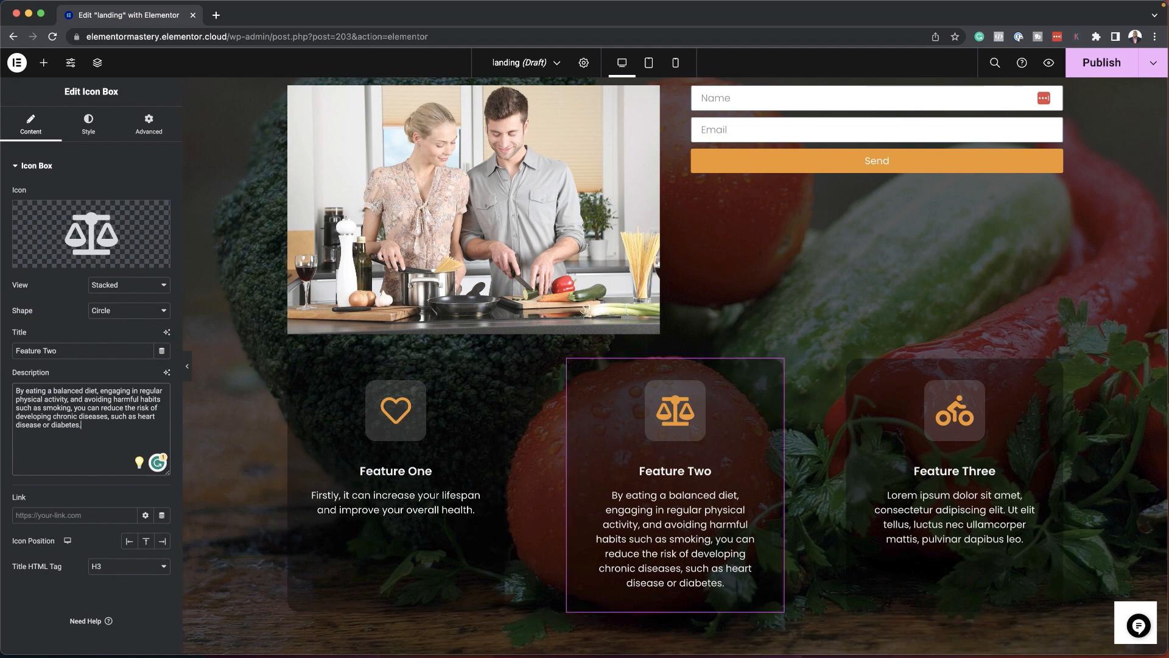
Set Feature Three's description to "Exercise releases endorphins, which can improve mood, reduce stress and anxiety, and promote better sleep patterns."
key(super+Tab)
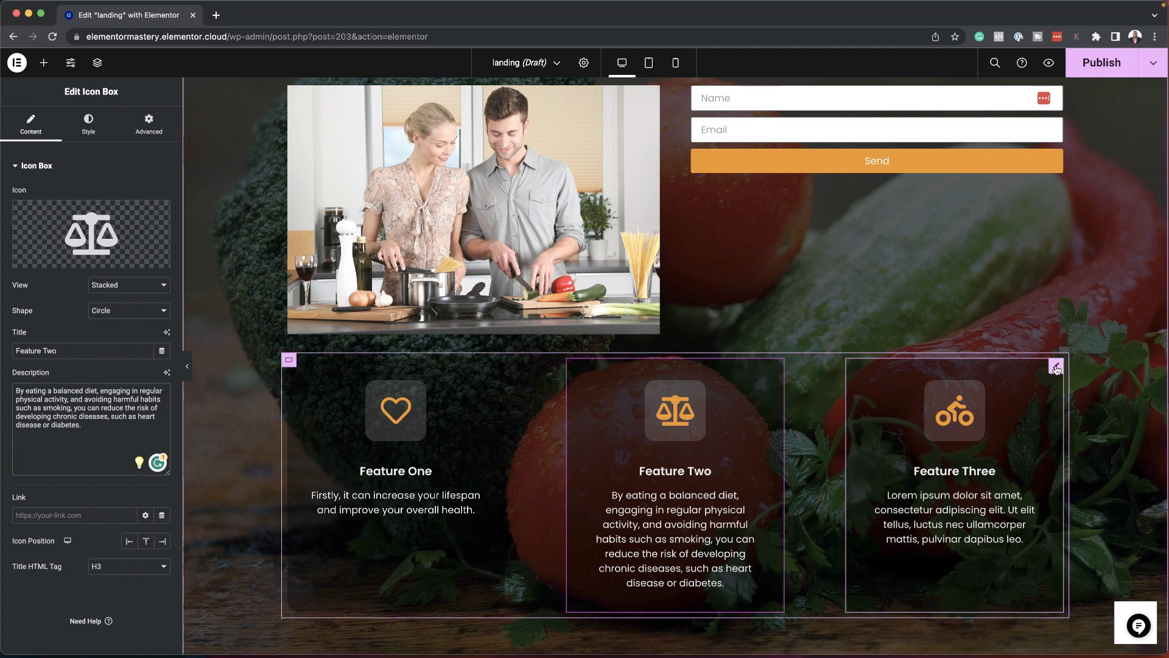
click(978, 398)
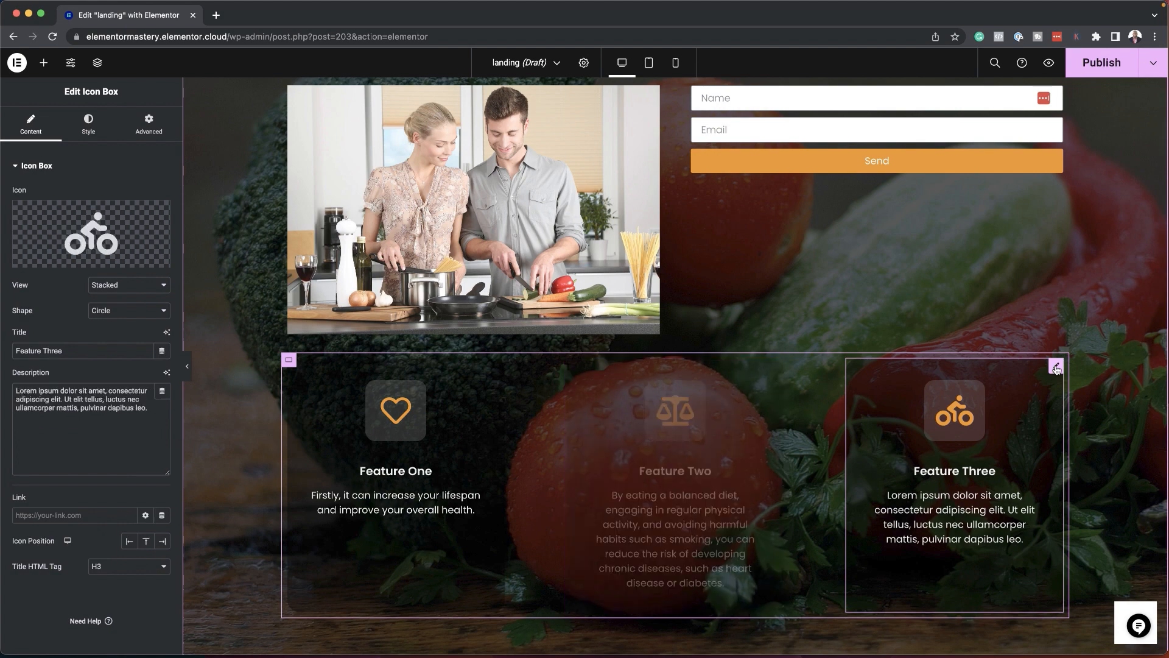
triple_click(156, 407)
text(Exercise releases endorphins, which can improve mood, reduce stress and anxiety, and promote better sleep patterns.)
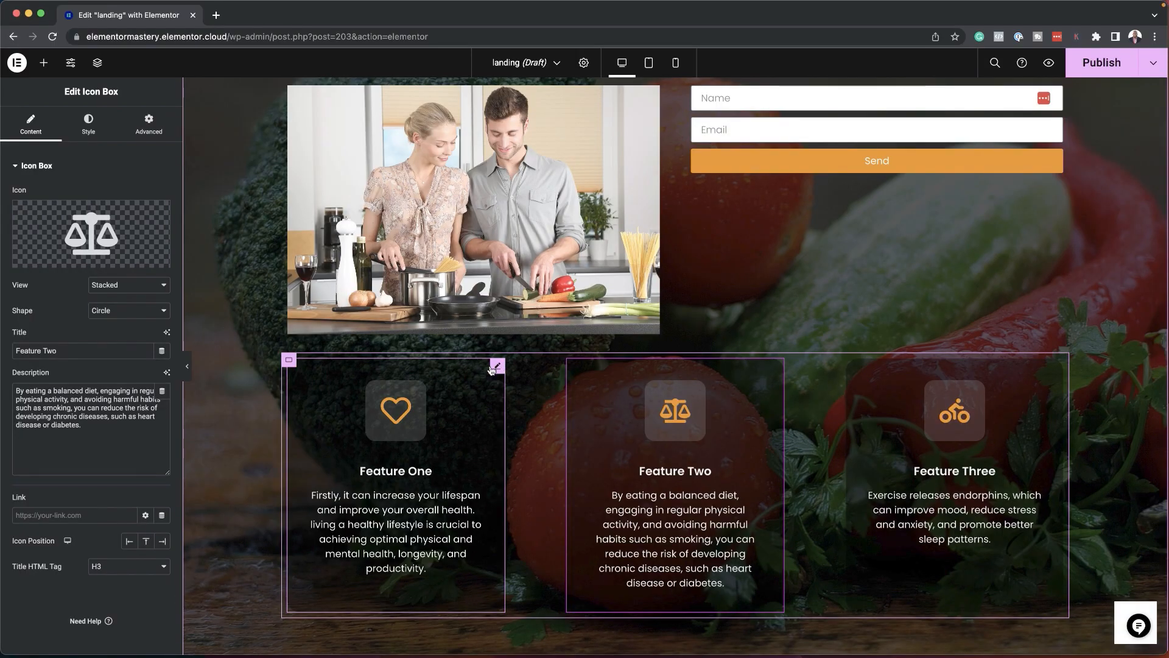
Shorten Feature One's description with the AI and use the shortened text
click(497, 366)
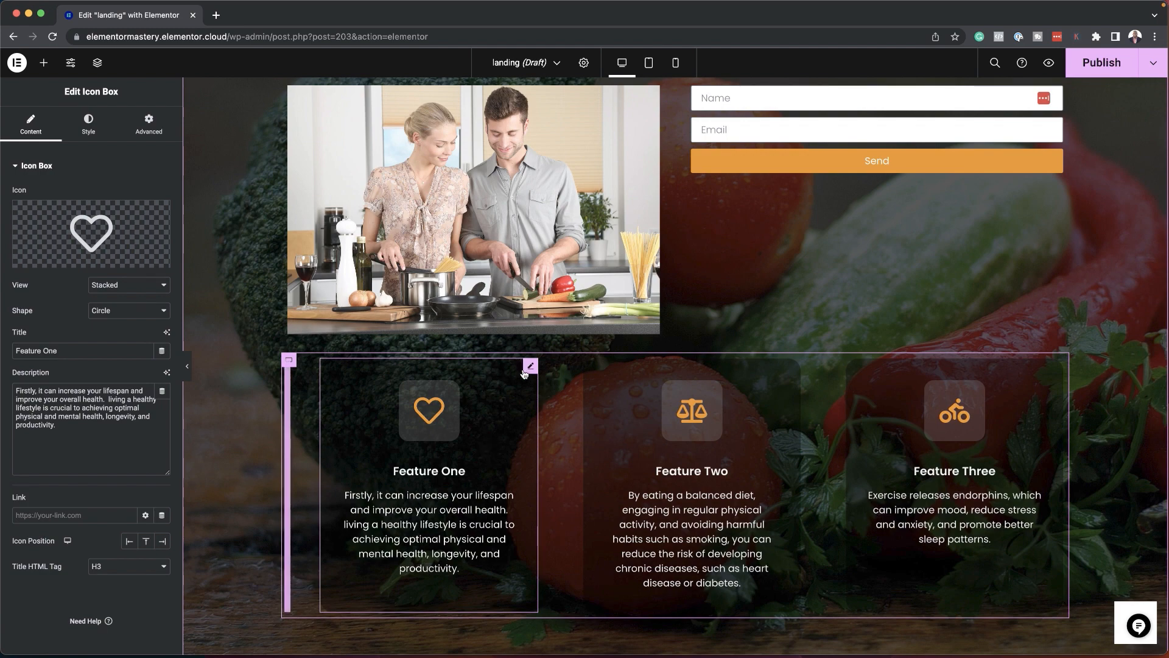
click(167, 373)
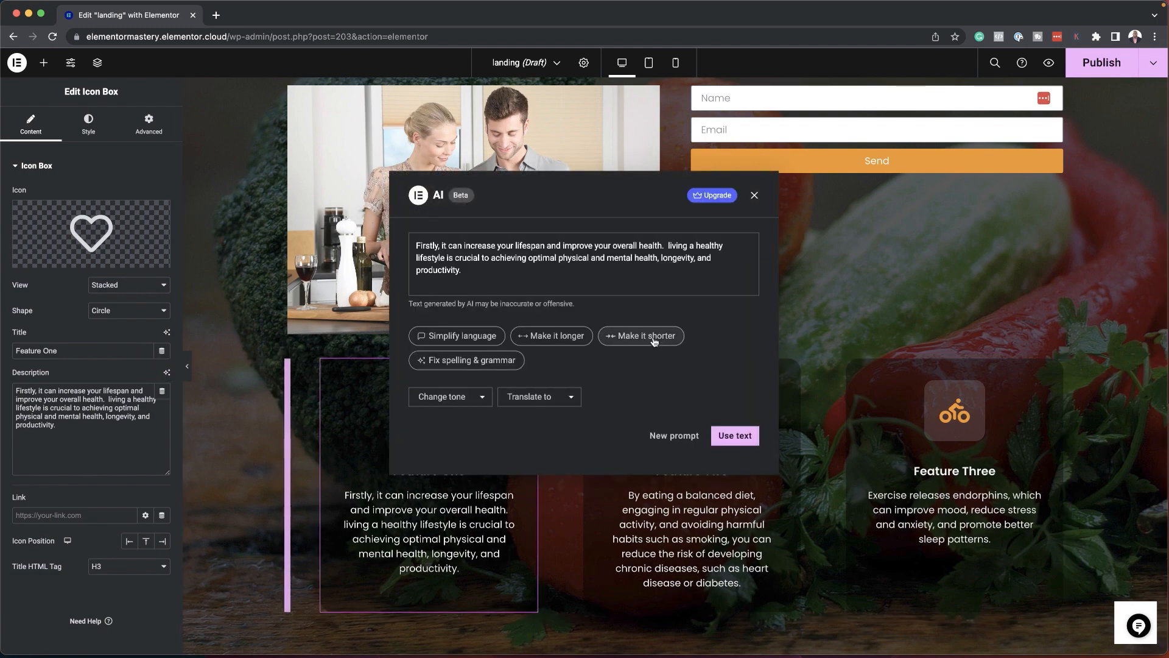
click(655, 341)
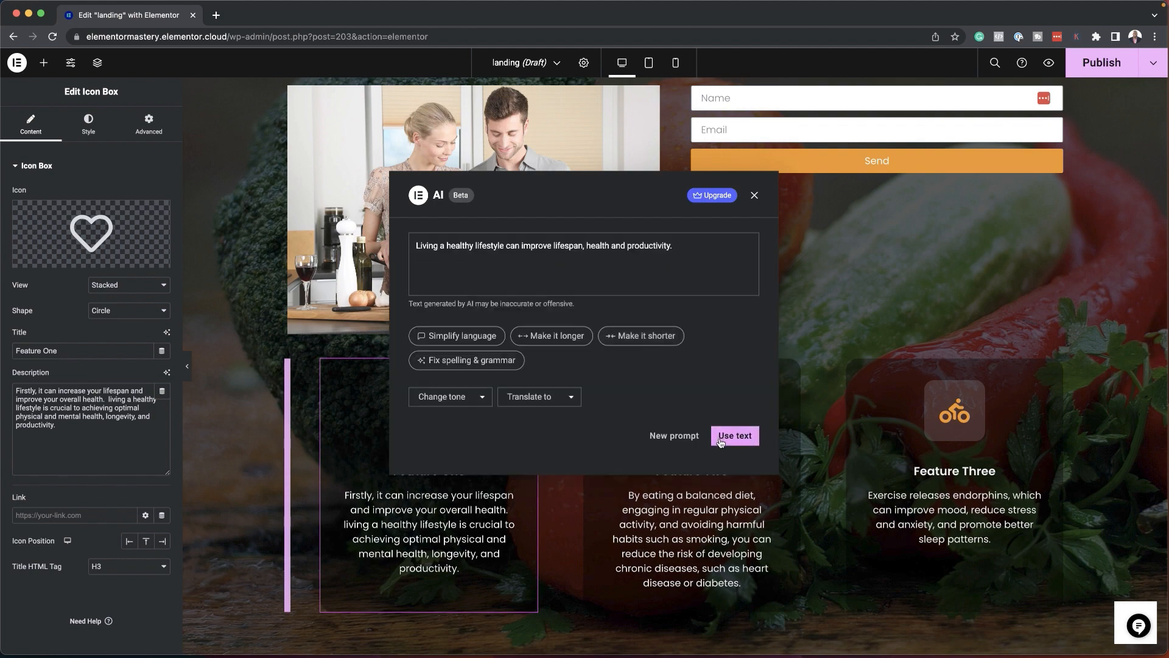
click(736, 436)
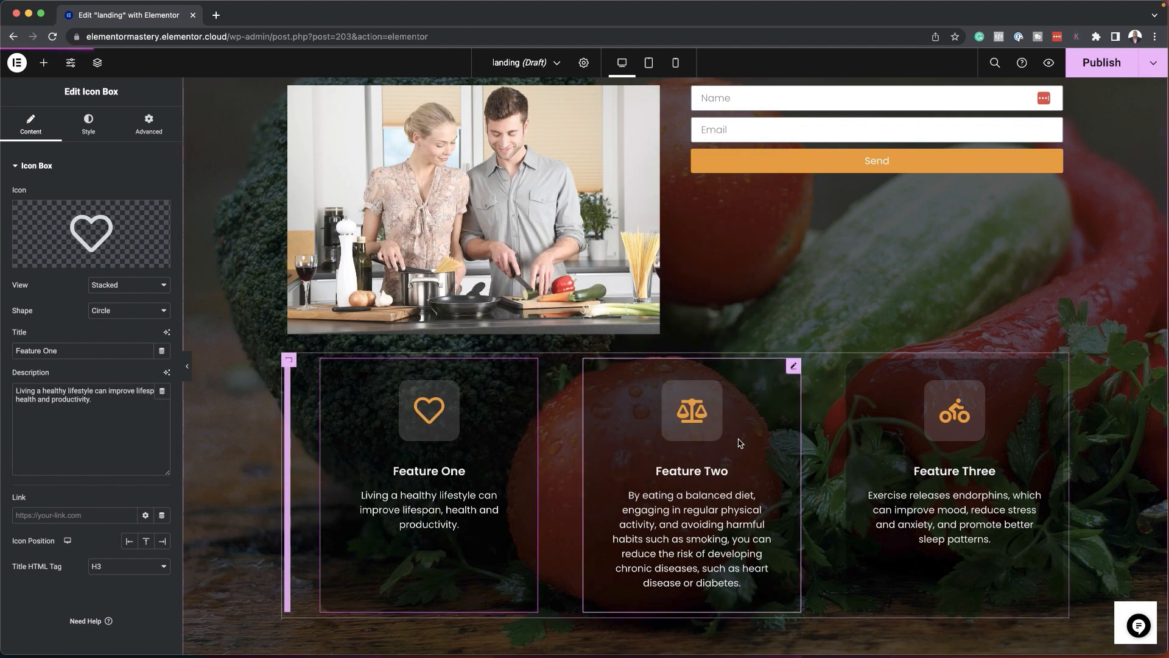
Shorten Feature Two's balanced diet description with the AI and use the result
click(793, 367)
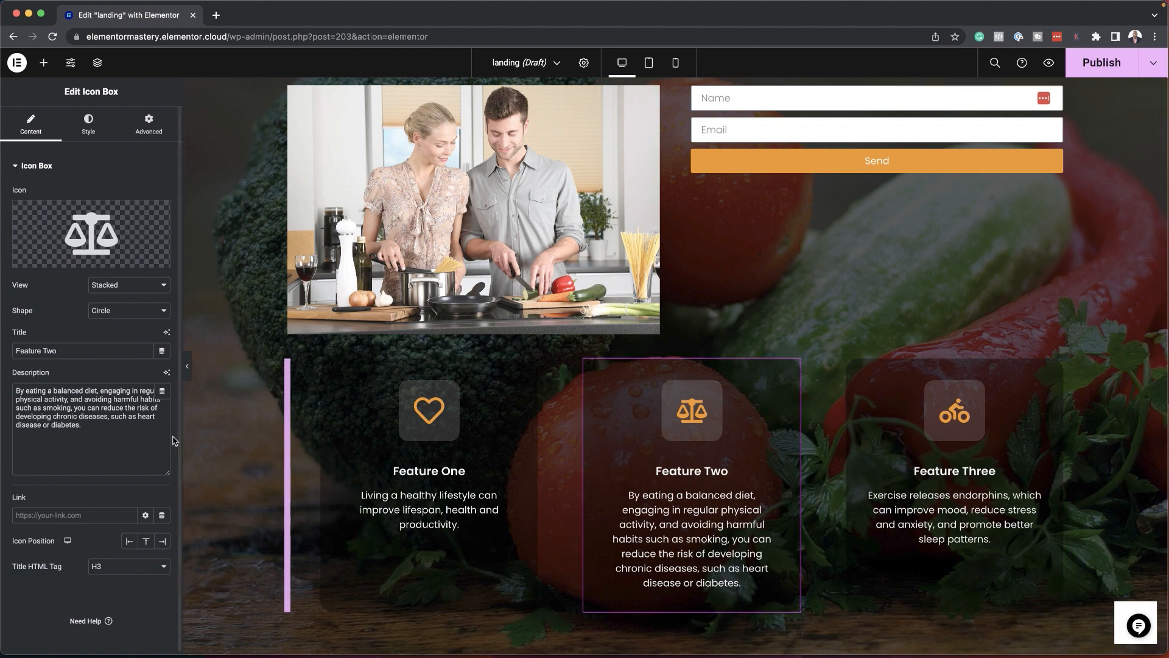
click(167, 373)
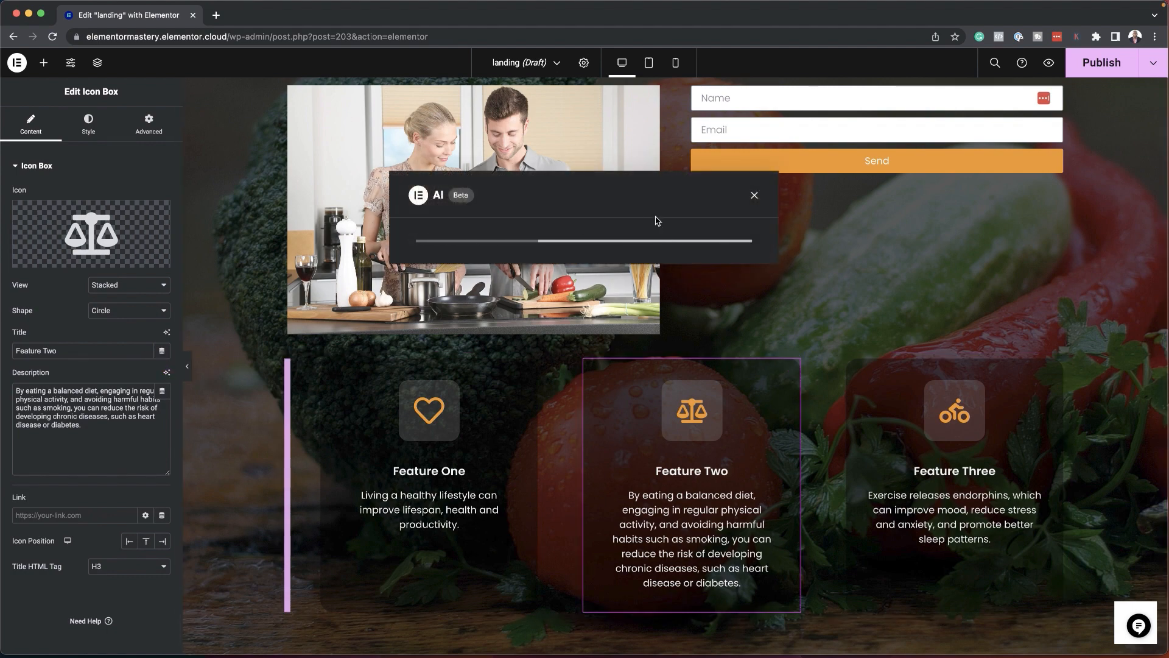
click(654, 338)
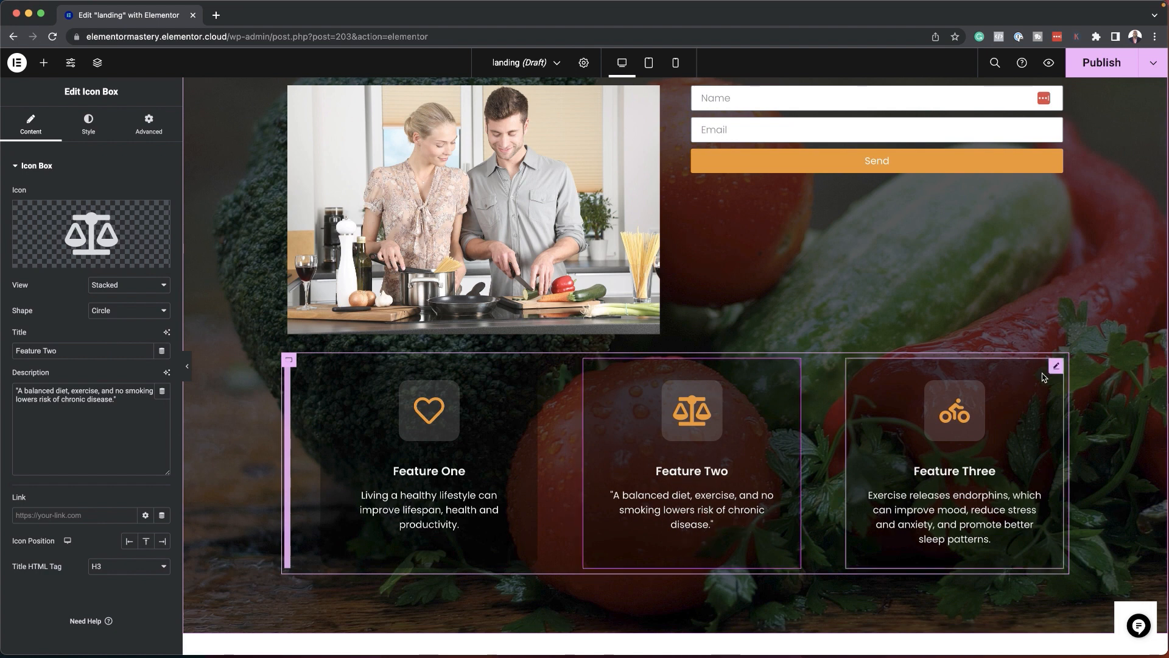
Shorten Feature Three's exercise description with the AI and apply the shorter version
click(1057, 367)
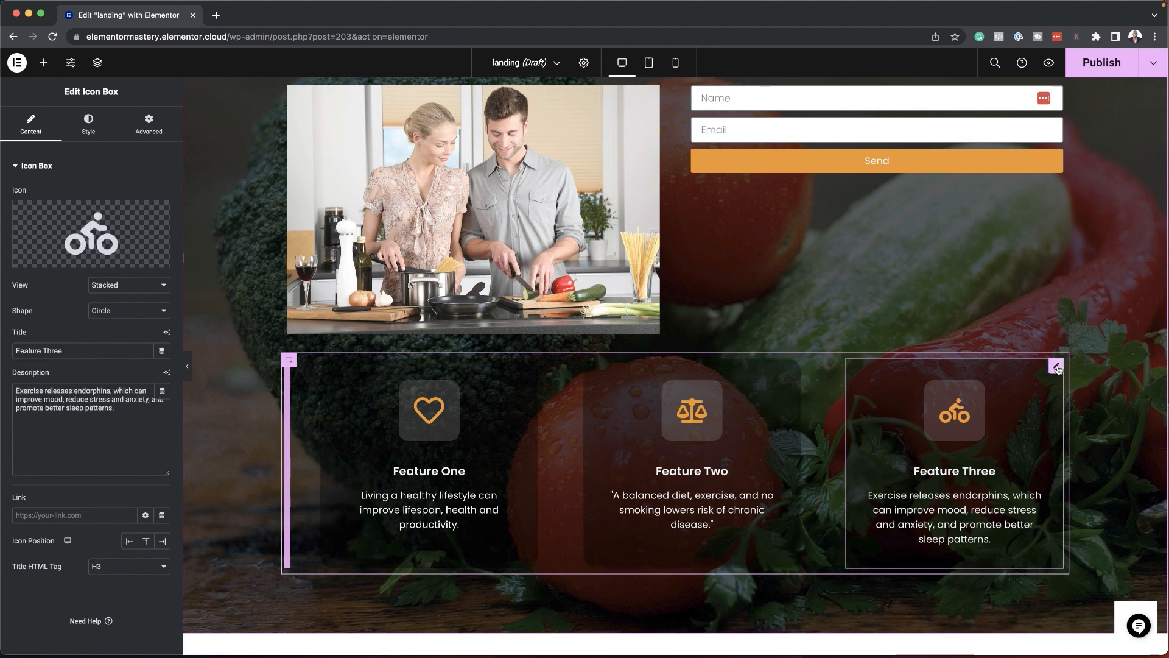
click(166, 372)
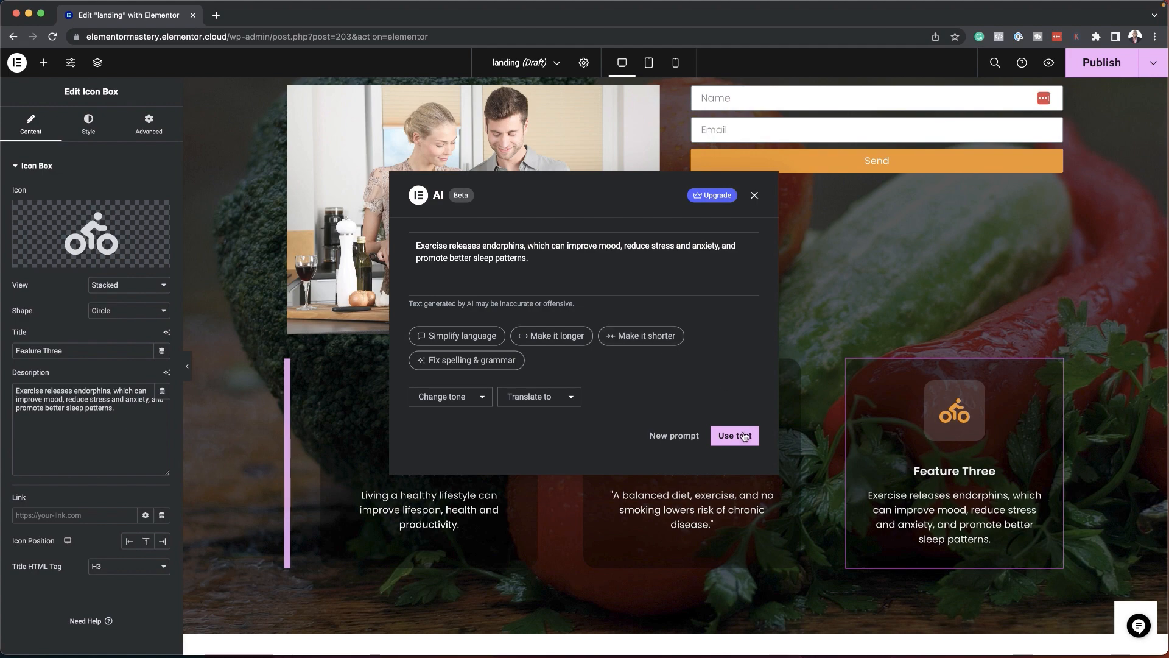
click(643, 339)
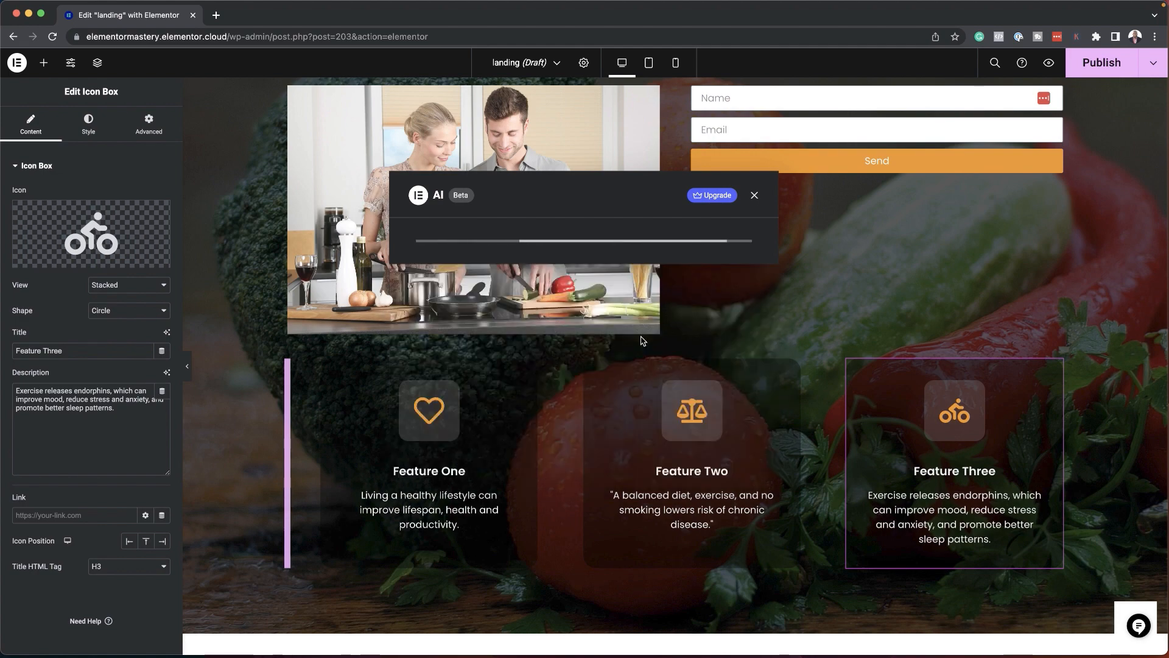
click(735, 433)
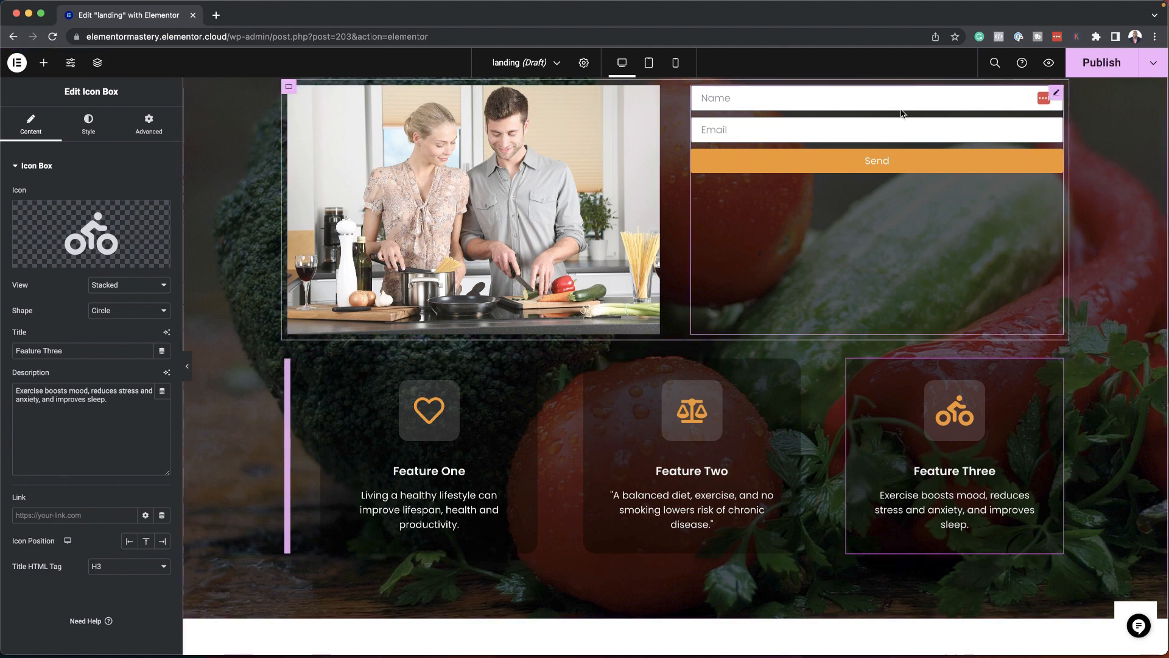
Publish the landing page and review its hero, feature boxes and testimonials on the live page
click(1112, 67)
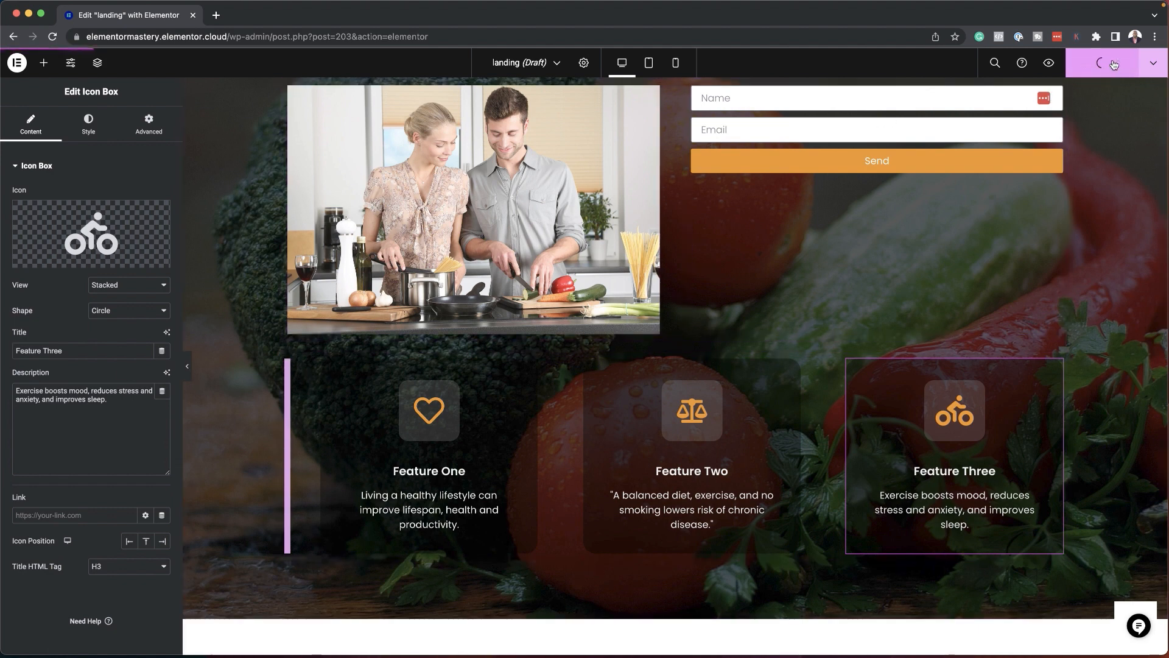
click(126, 629)
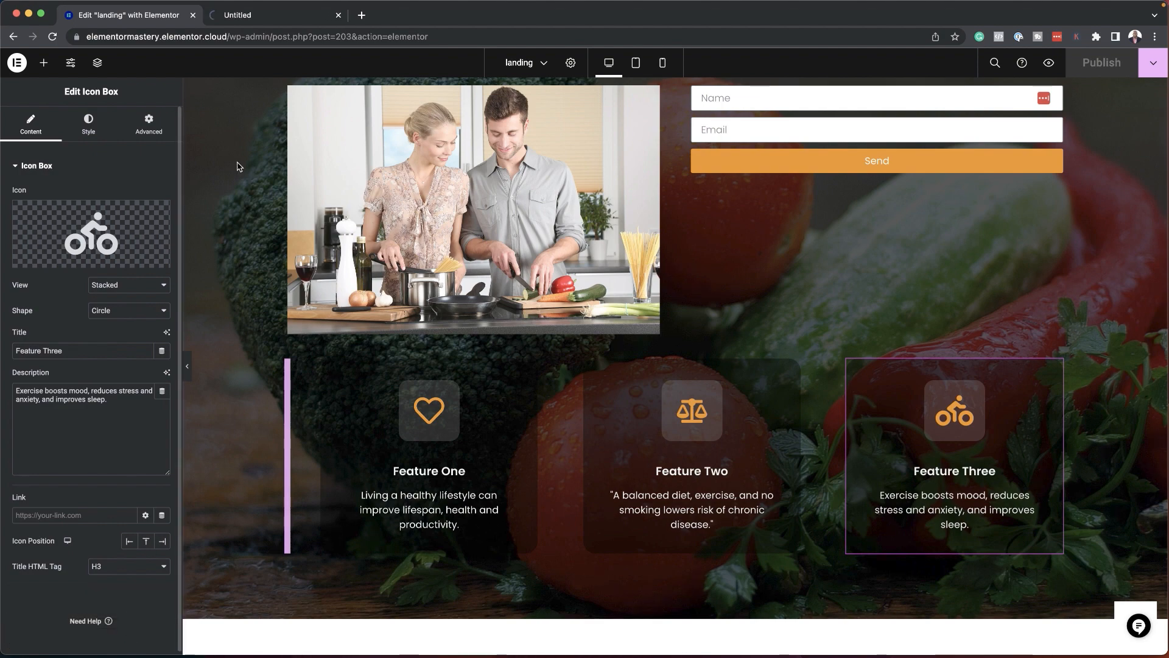
click(282, 17)
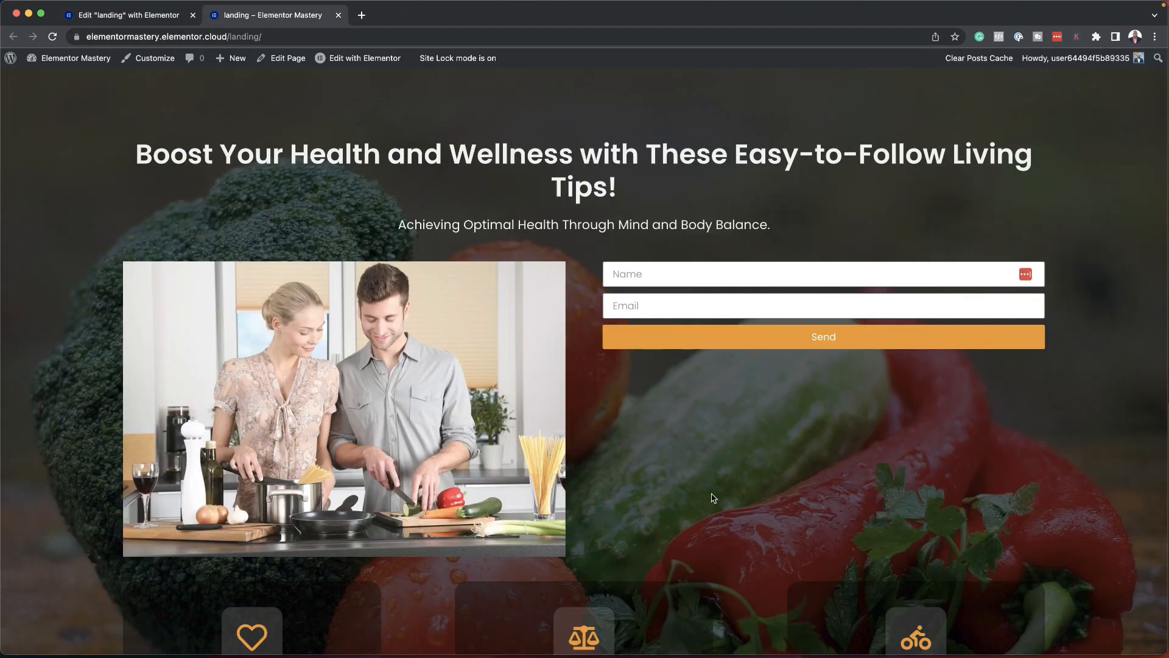
scroll(717, 455, down, 5)
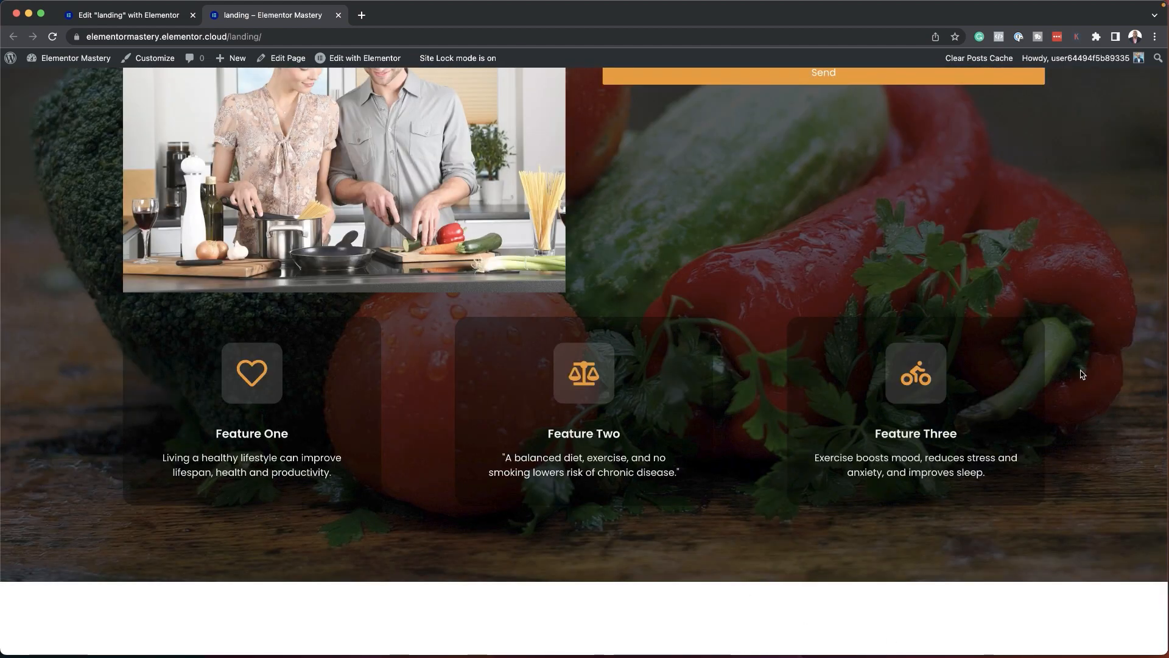
scroll(830, 514, down, 6)
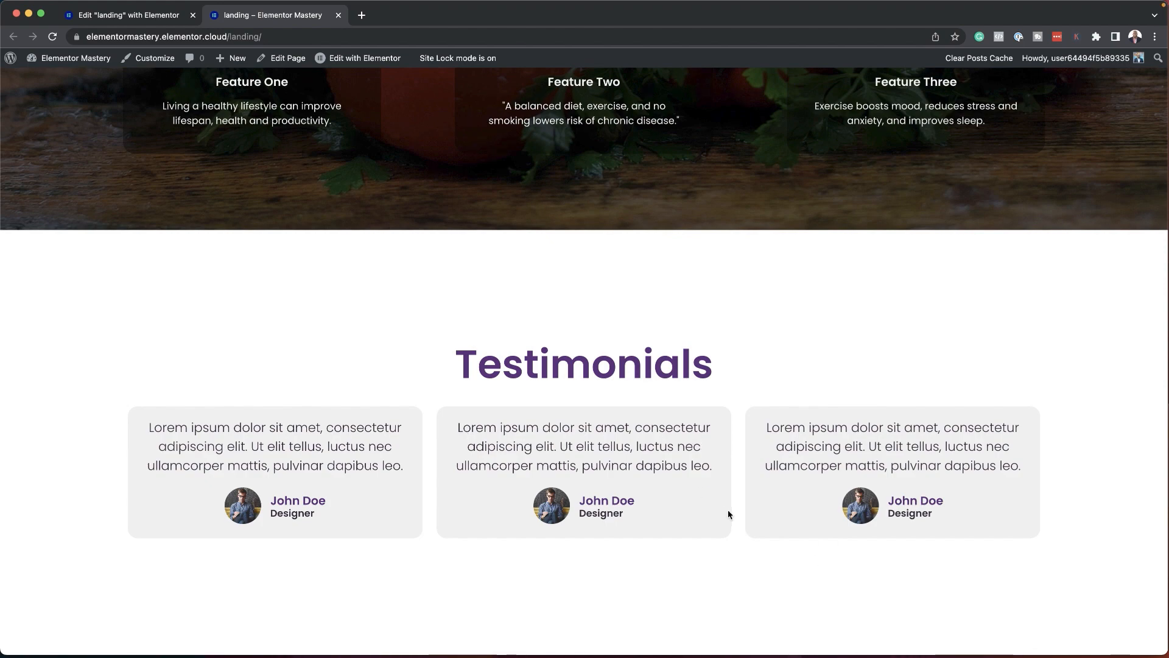
scroll(729, 515, up, 5)
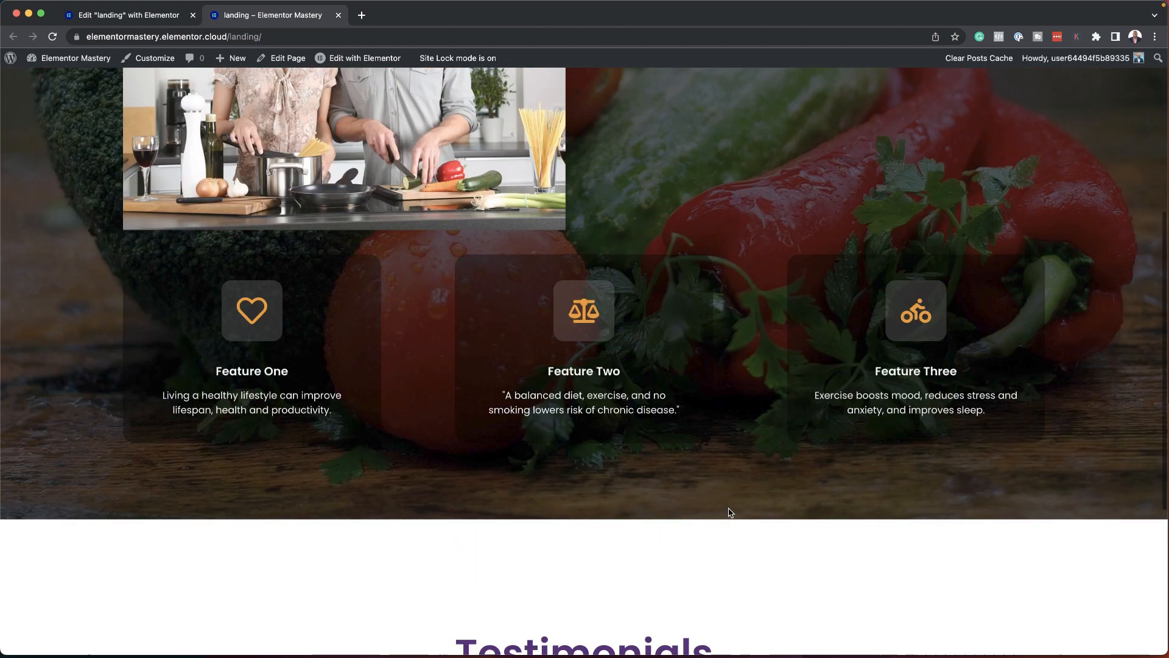
scroll(730, 513, up, 3)
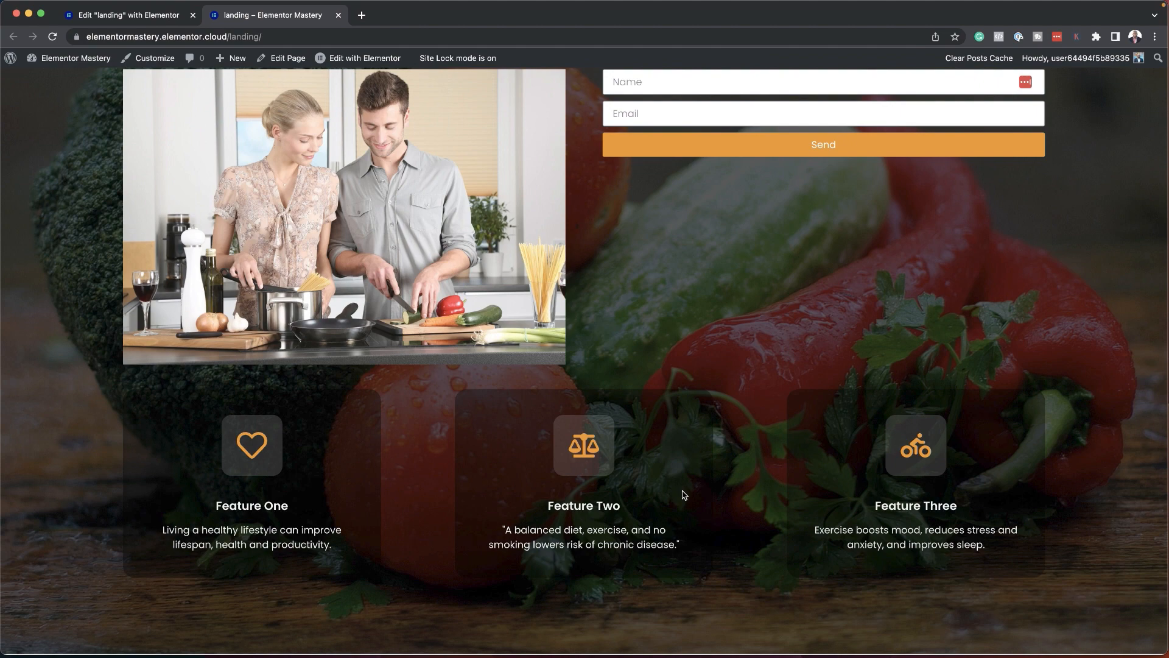
scroll(684, 495, up, 4)
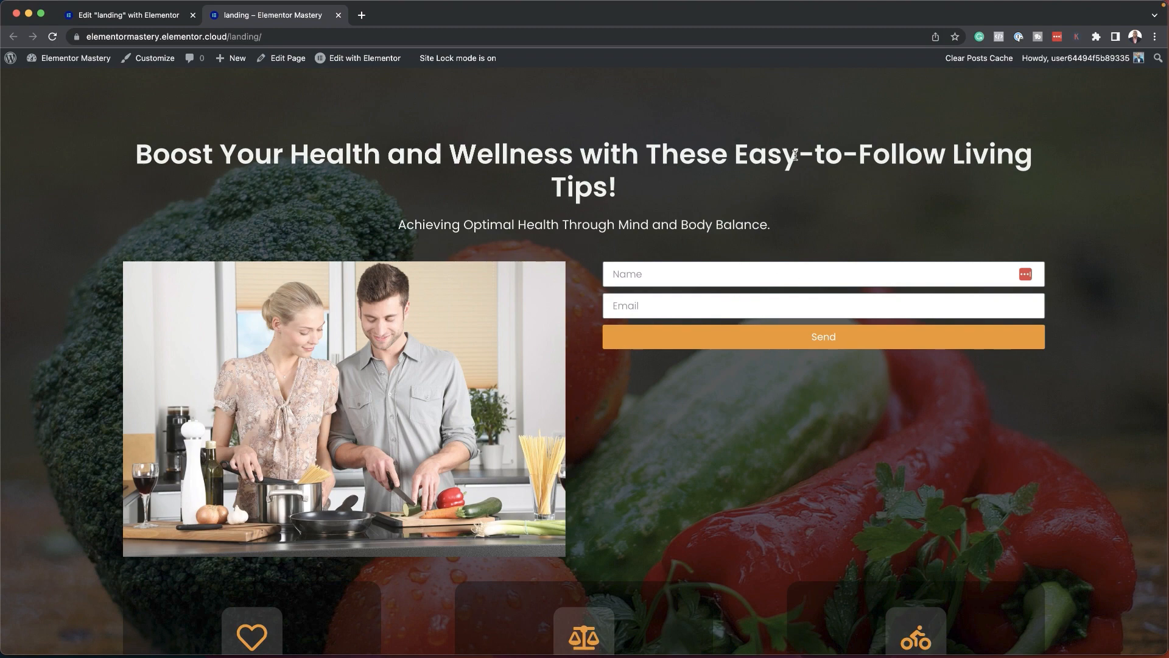
Return to the page editor and narrow the hero heading's width so it wraps onto two balanced lines
click(157, 18)
scroll(868, 157, up, 5)
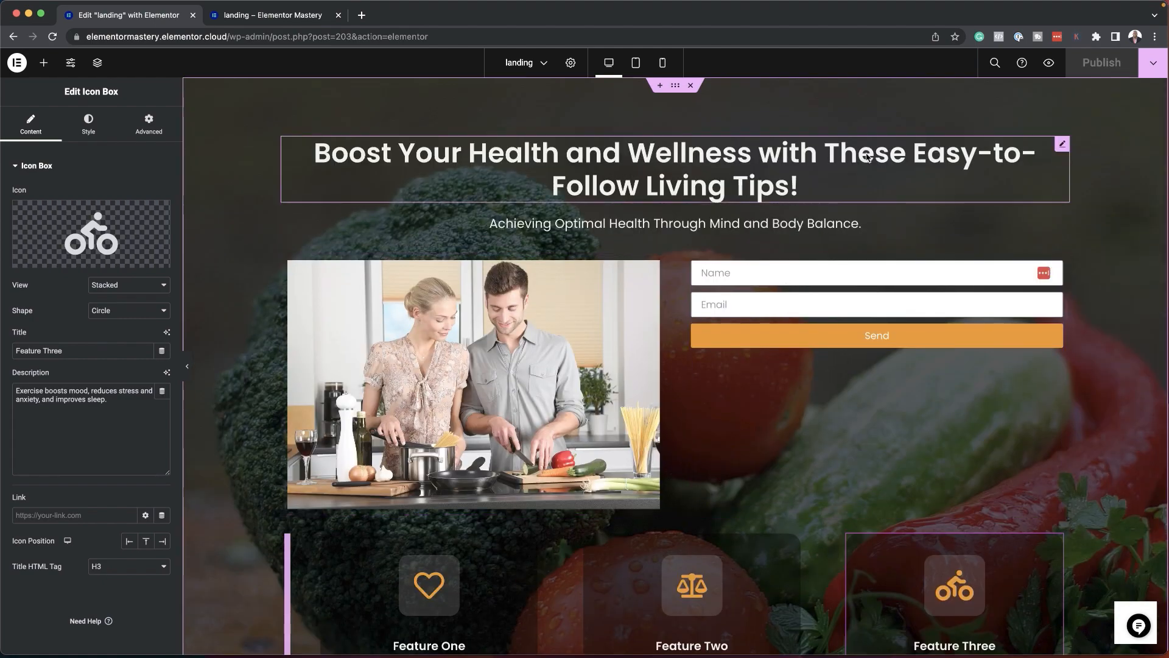
click(1061, 140)
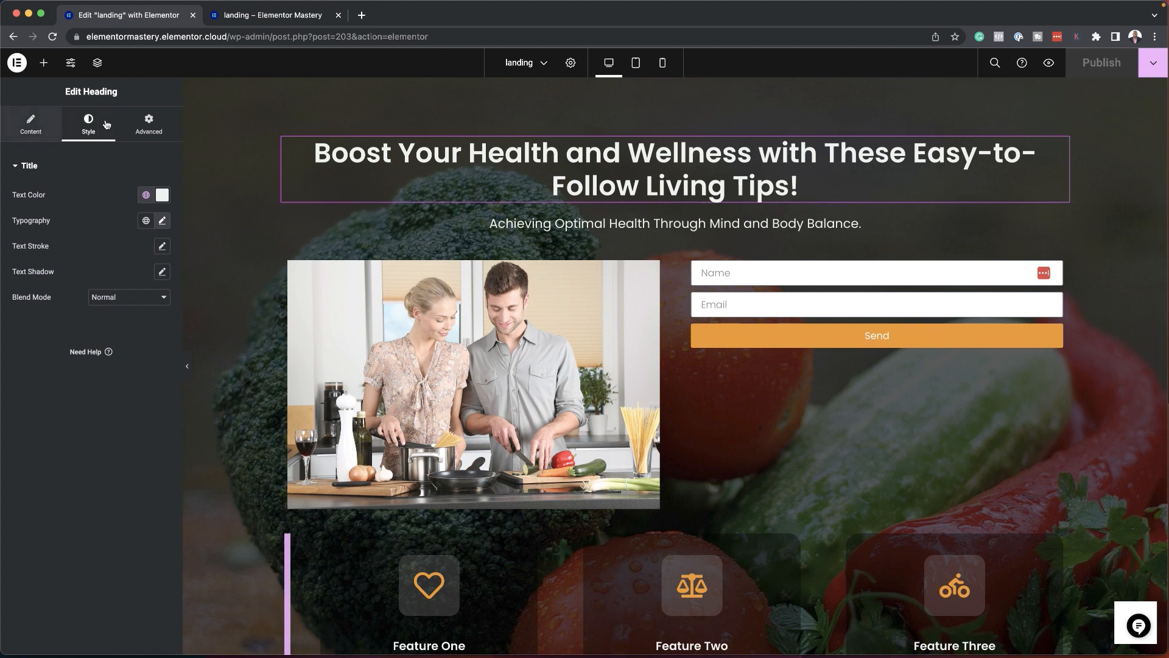
click(140, 124)
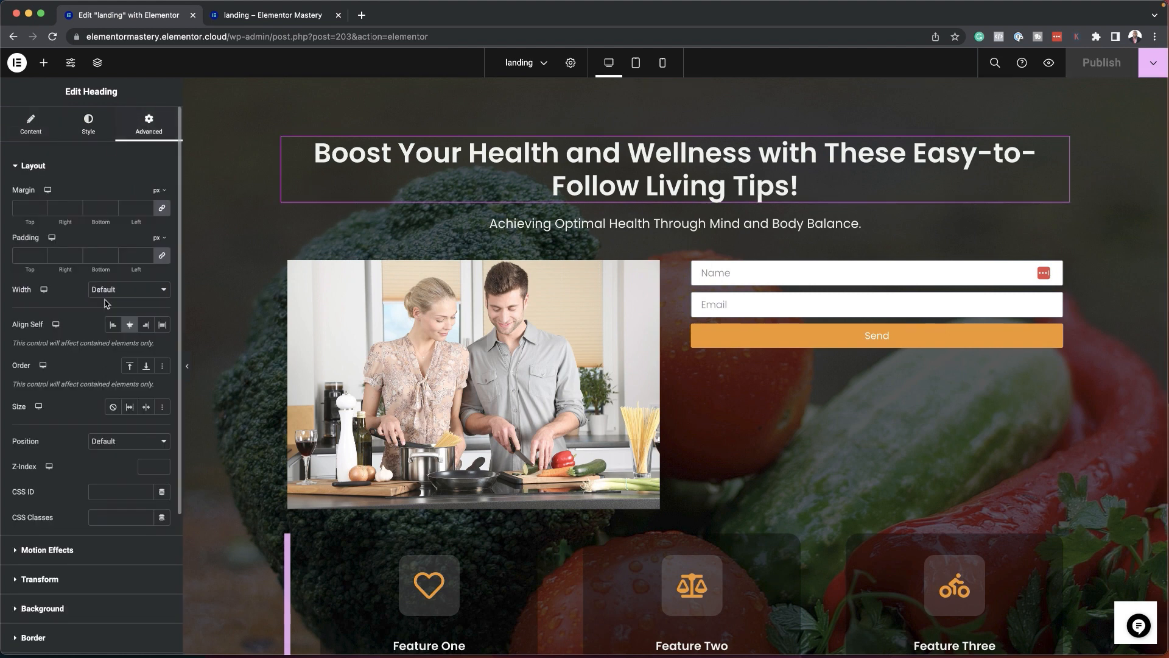
click(100, 326)
drag(101, 329, 96, 331)
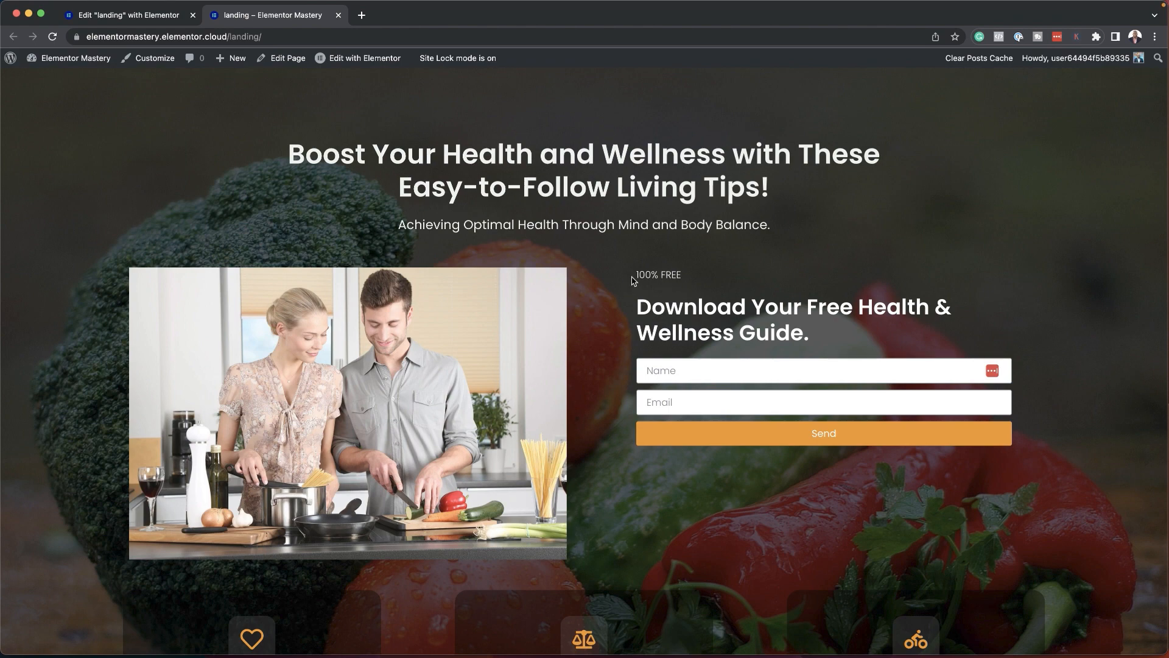
Check the "100% FREE" label above the form on the live page and return to the hero in the editor
drag(638, 274, 719, 279)
click(718, 279)
click(163, 18)
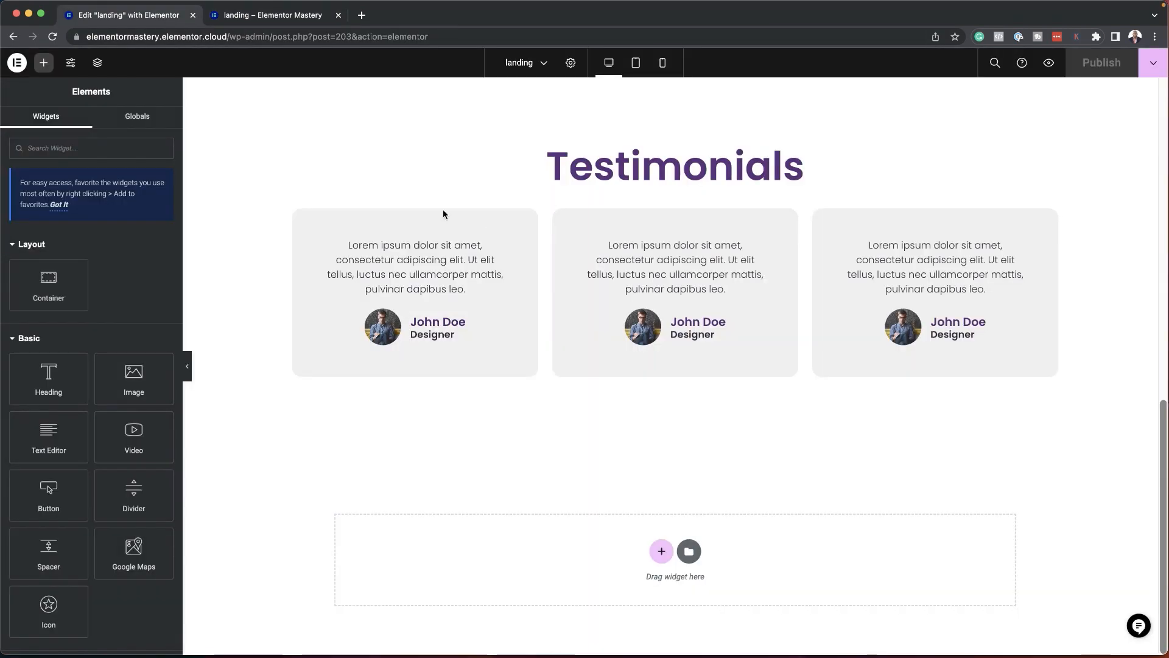
scroll(635, 332, up, 5)
scroll(635, 332, up, 6)
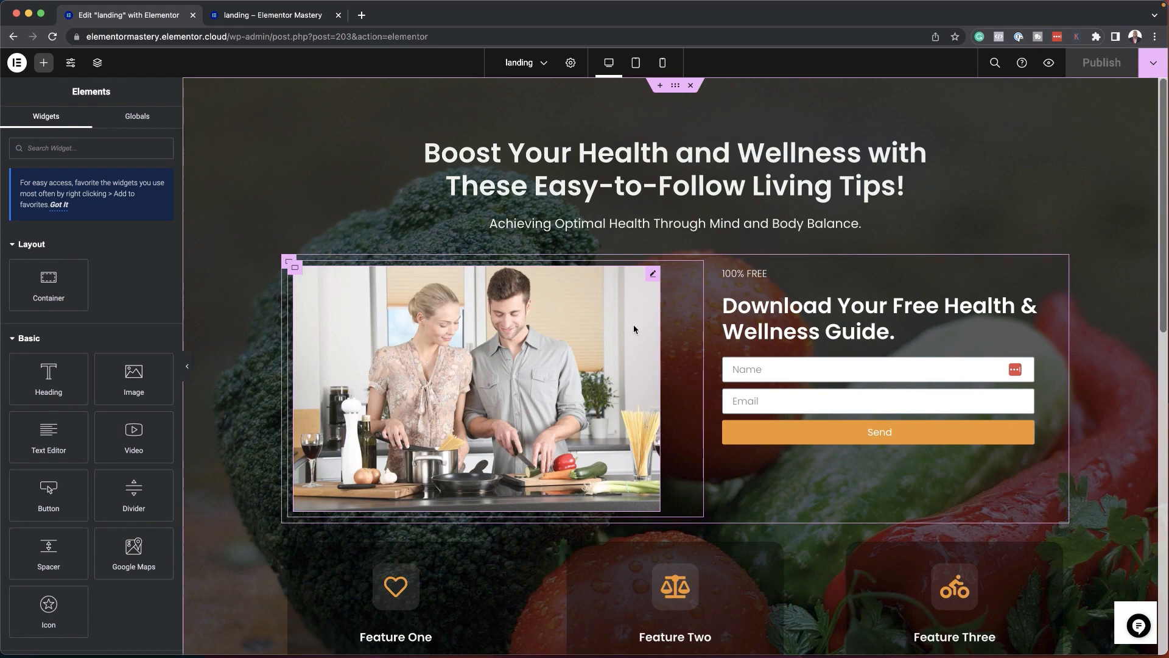
Preview the landing page in tablet and mobile views, examining the hero, form, feature boxes and testimonials
click(637, 63)
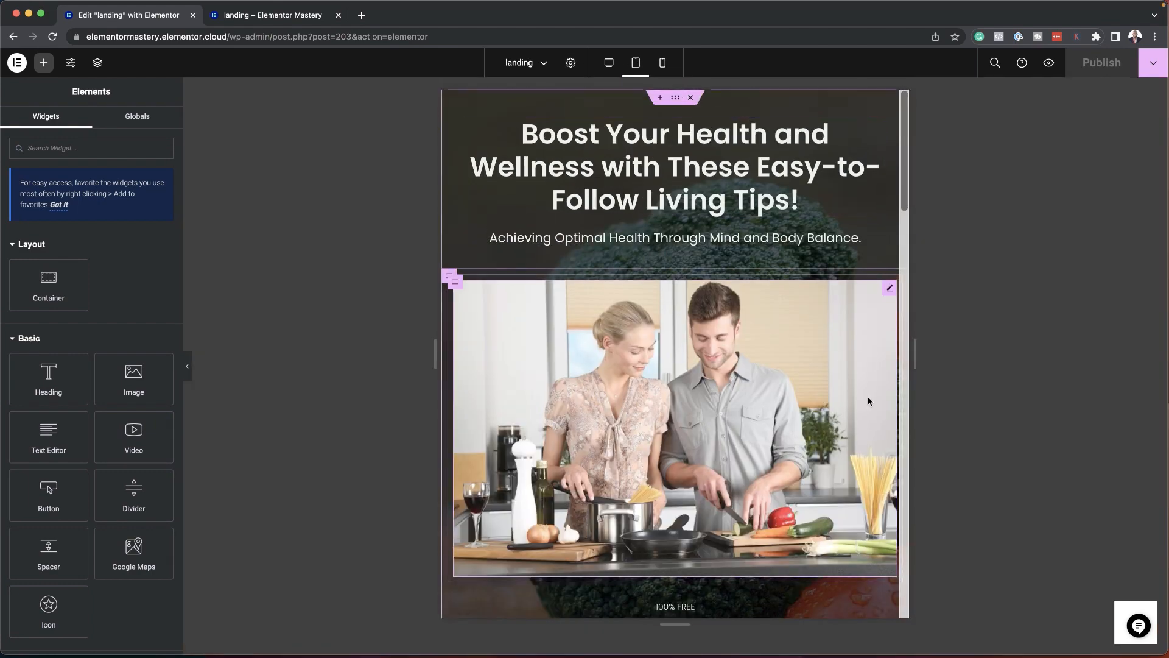
scroll(869, 402, down, 5)
scroll(869, 402, down, 6)
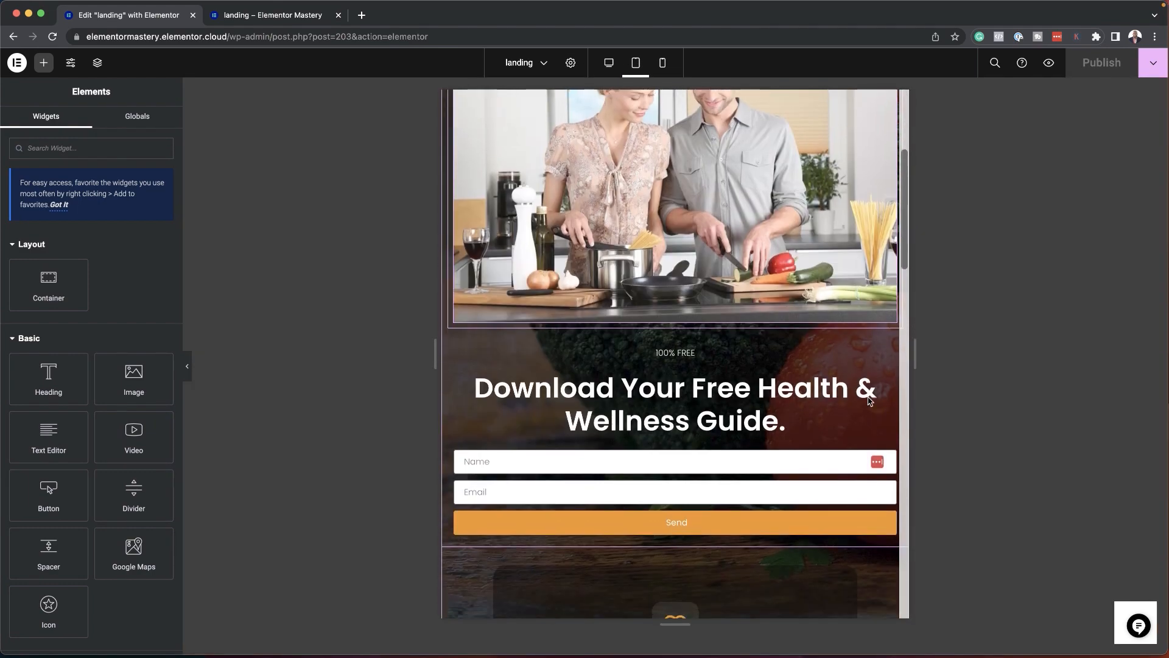
scroll(869, 401, down, 5)
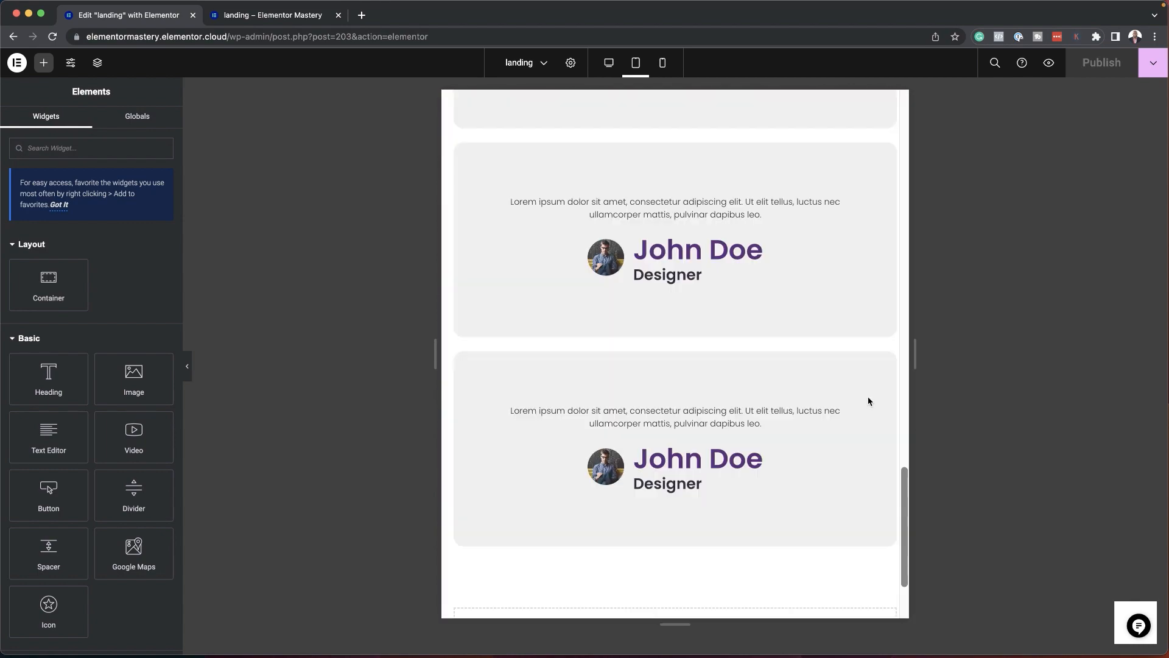
scroll(869, 399, up, 15)
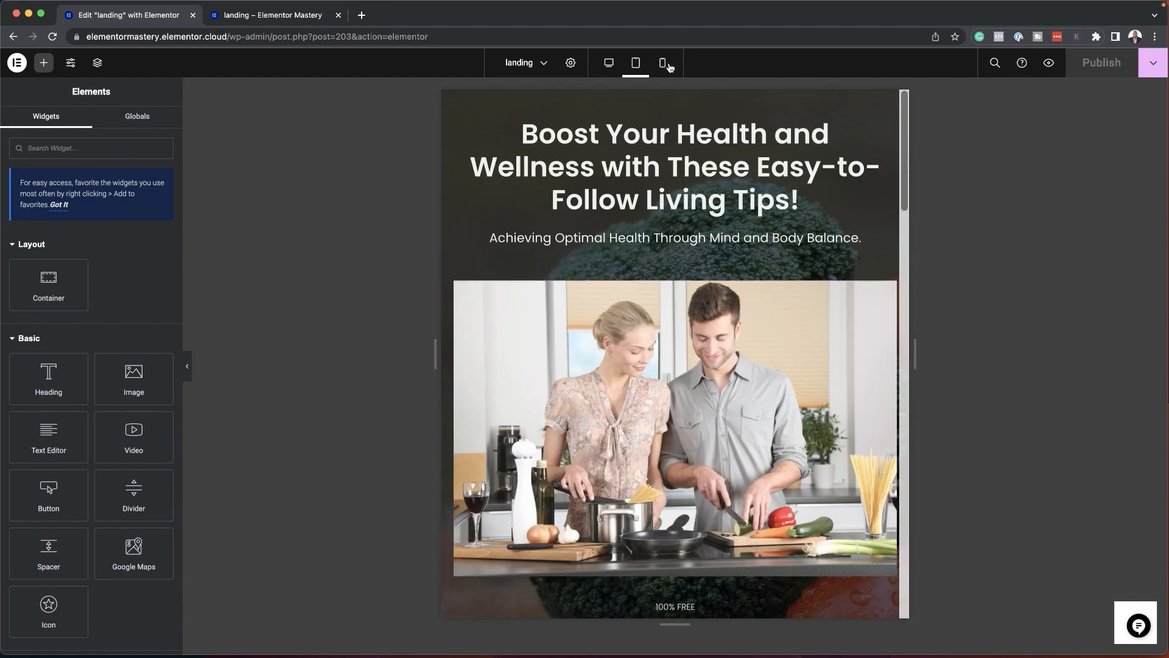
click(667, 64)
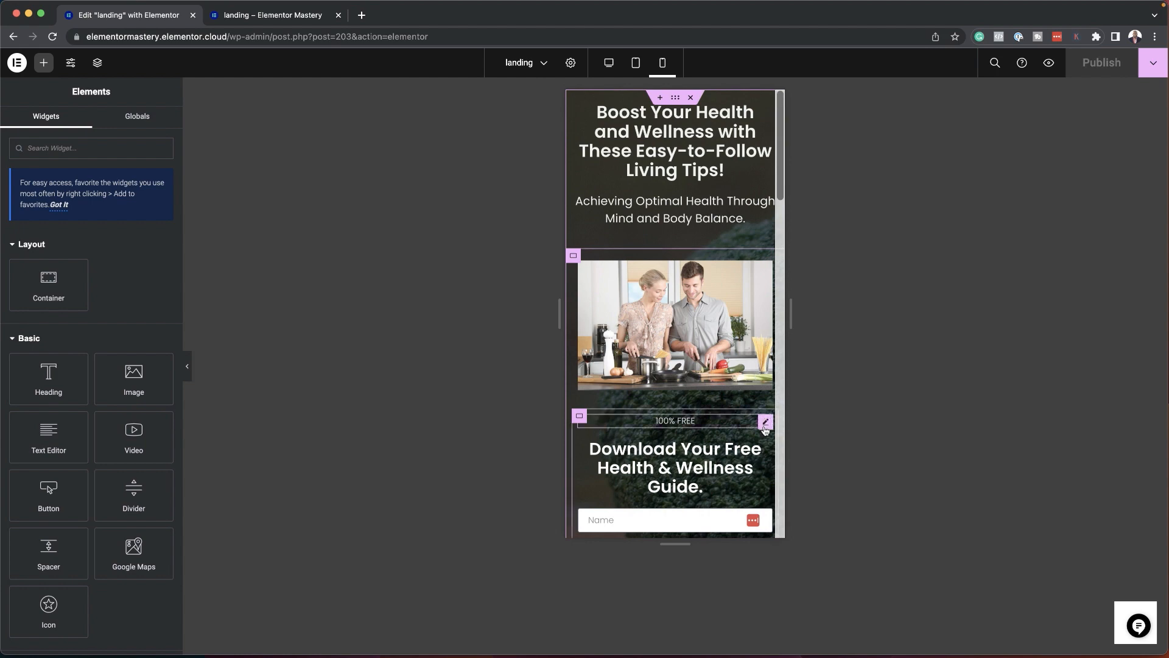
scroll(765, 430, down, 10)
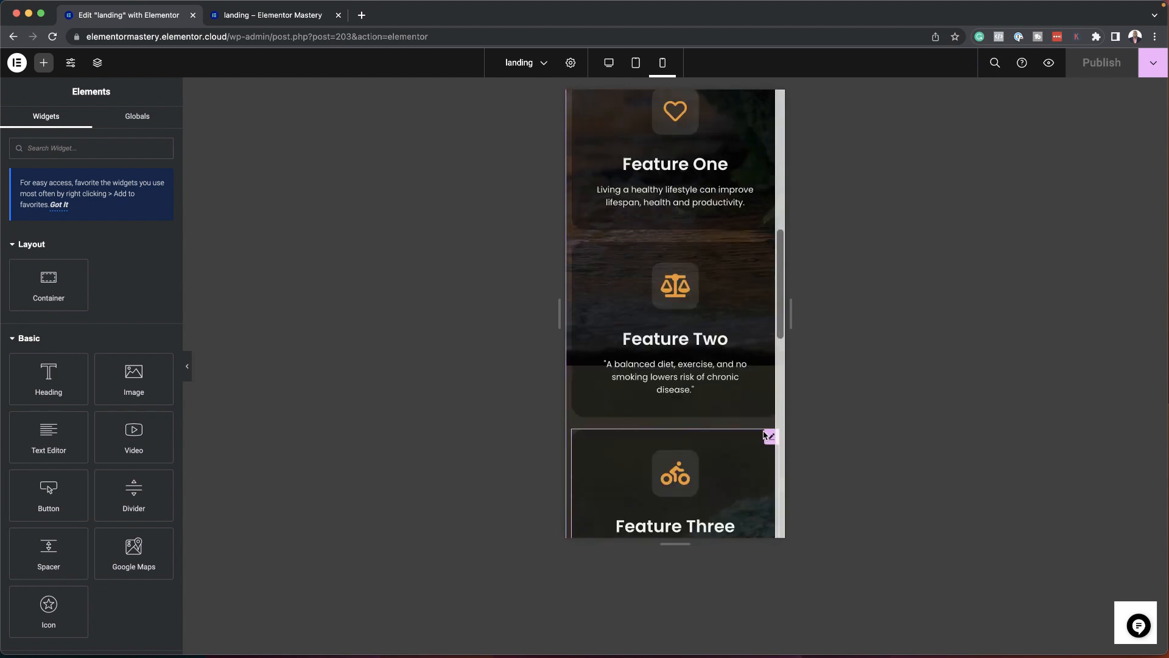
scroll(765, 434, down, 4)
scroll(765, 436, down, 4)
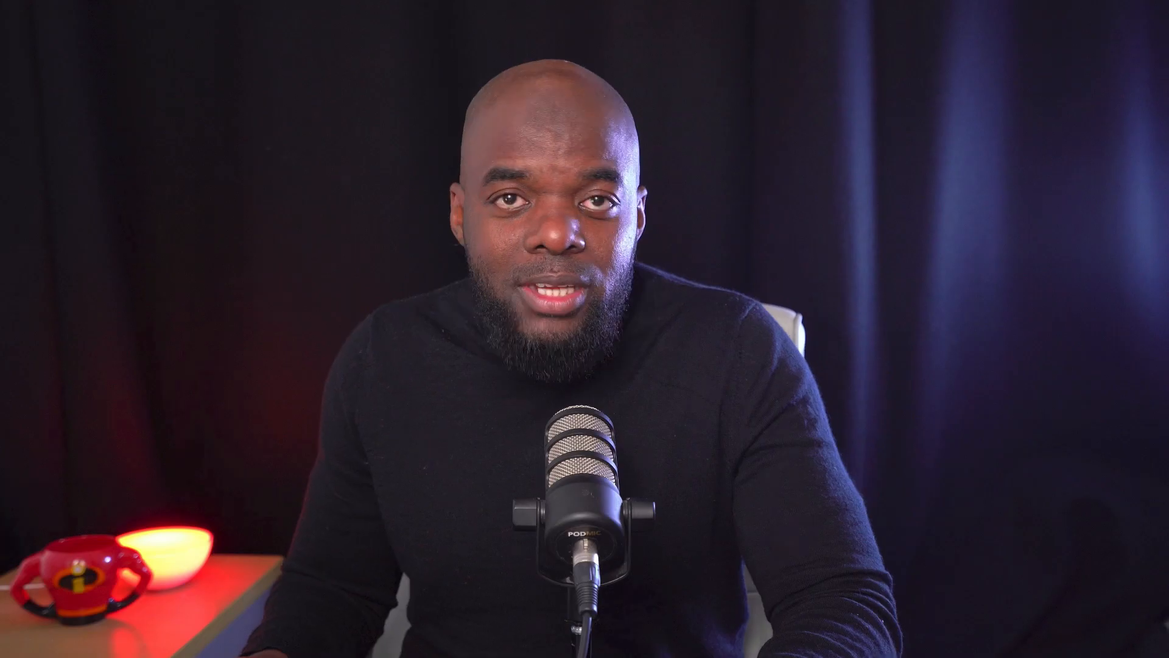